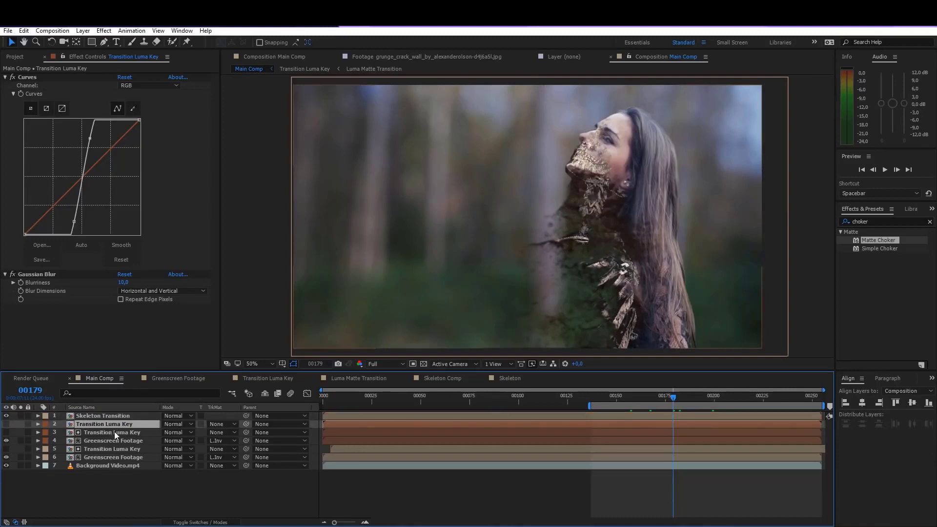
Duplicate the brown Transition Luma Key and Greenscreen Footage layers together and move the copies above Skeleton Transition.
{"action": "left_click", "coordinate": [110, 432], "text": "ctrl"}
{"action": "key", "text": "ctrl+z"}
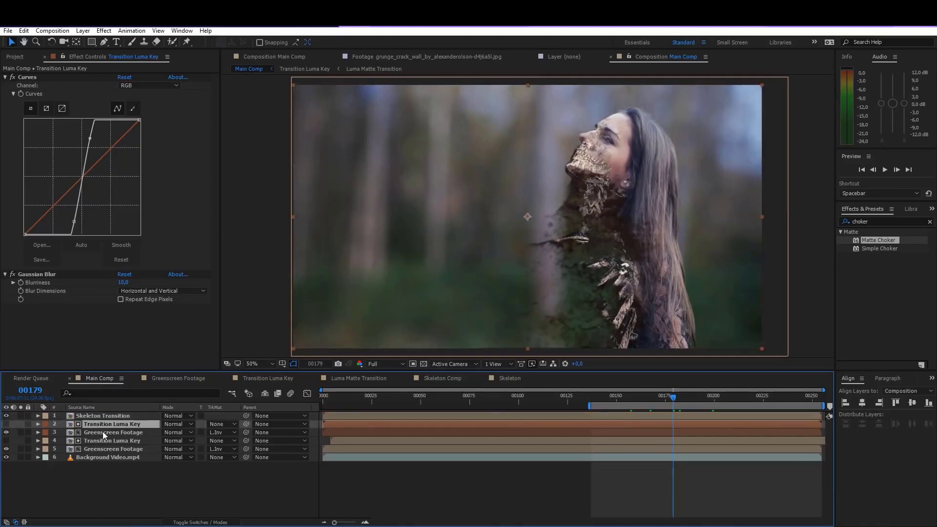
{"action": "left_click", "coordinate": [103, 432], "text": "ctrl"}
{"action": "key", "text": "ctrl+d"}
{"action": "left_click_drag", "start_coordinate": [103, 424], "coordinate": [107, 413]}
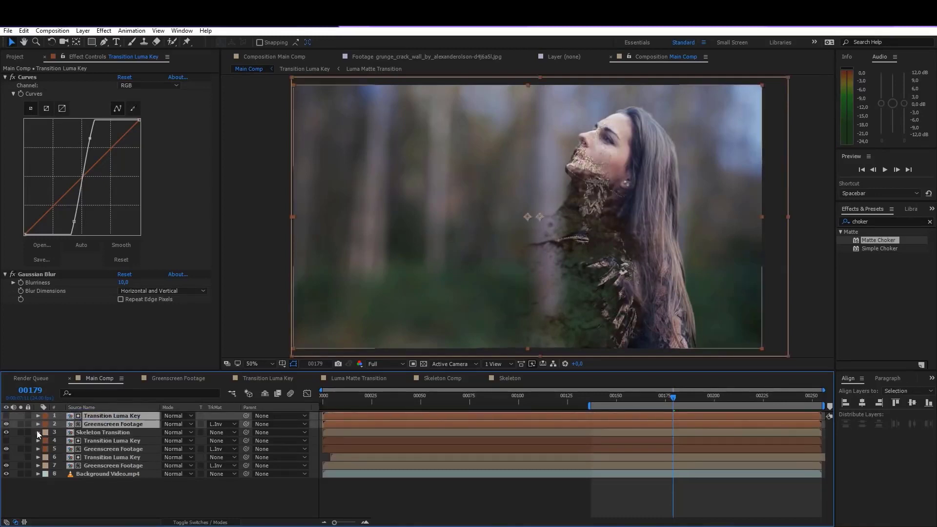
Set the label colour of the two duplicated layers to Red.
{"action": "left_click", "coordinate": [45, 416]}
{"action": "left_click", "coordinate": [91, 253]}
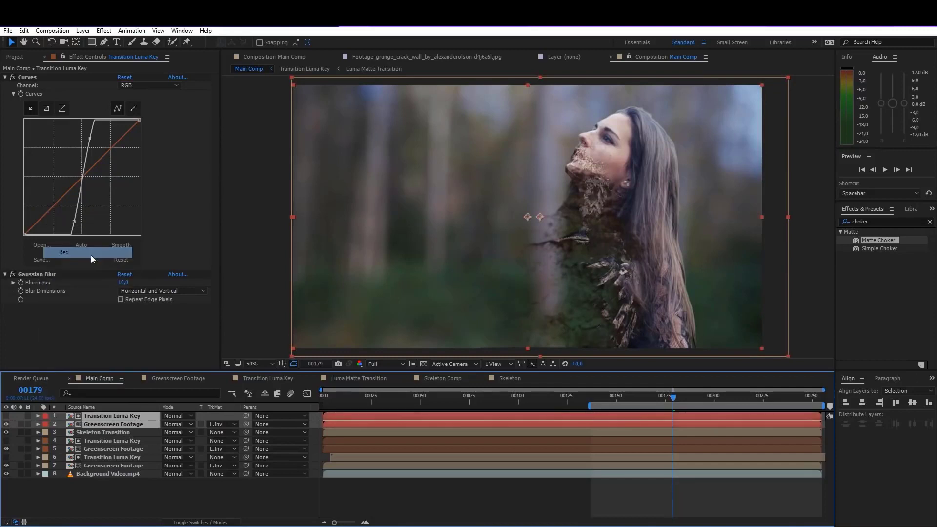
{"action": "left_click", "coordinate": [427, 499]}
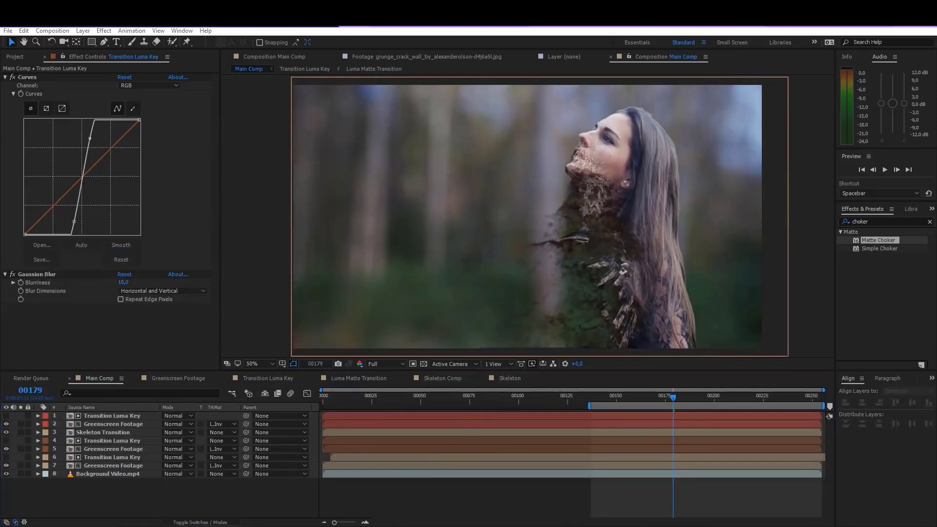
Remove the track matte from the red Greenscreen Footage layer and move it above the red Transition Luma Key layer.
{"action": "left_click", "coordinate": [105, 416]}
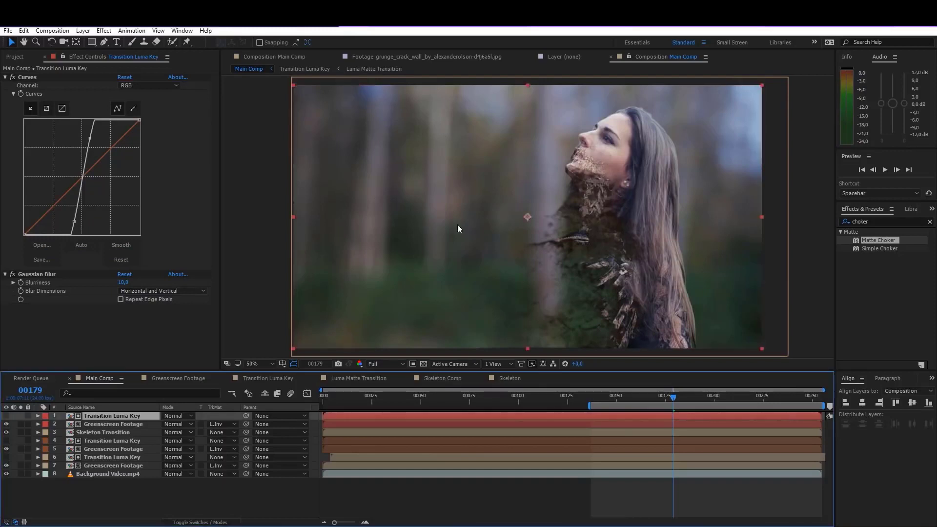
{"action": "left_click", "coordinate": [104, 424]}
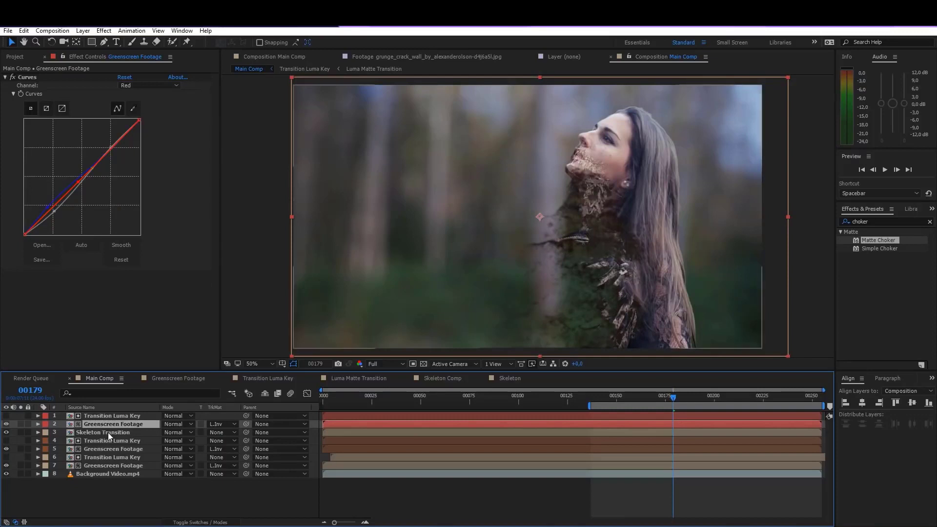
{"action": "left_click", "coordinate": [229, 423]}
{"action": "left_click", "coordinate": [229, 435]}
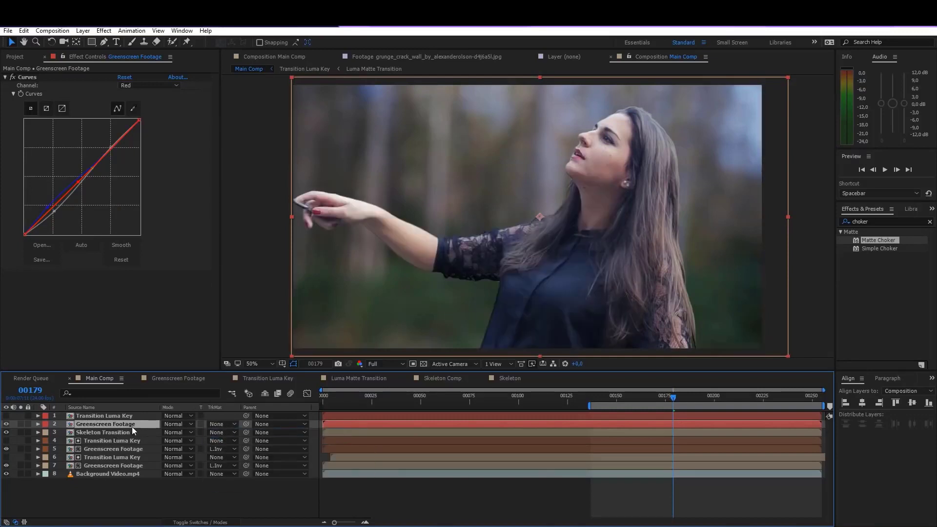
{"action": "left_click_drag", "start_coordinate": [123, 426], "coordinate": [126, 413]}
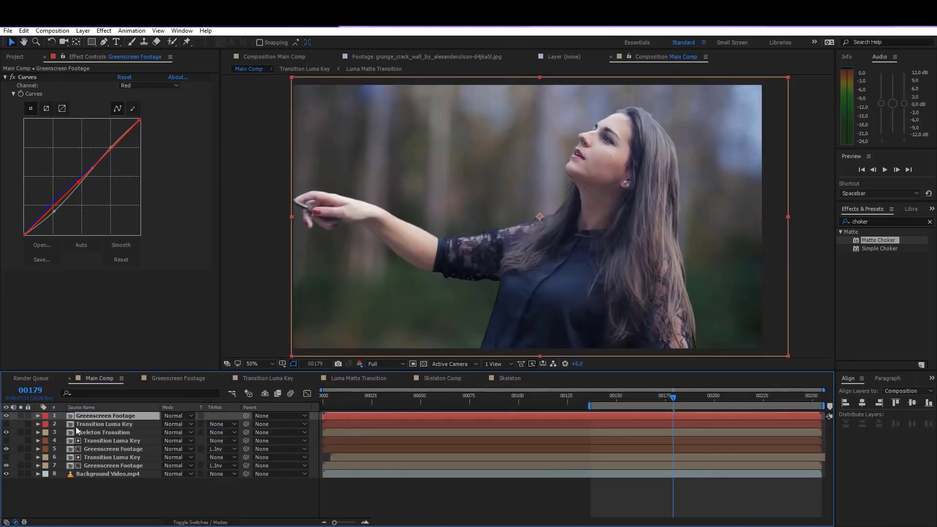
Make the red Transition Luma Key layer visible and set its track matte to Alpha using the Greenscreen Footage above it.
{"action": "left_click", "coordinate": [6, 424]}
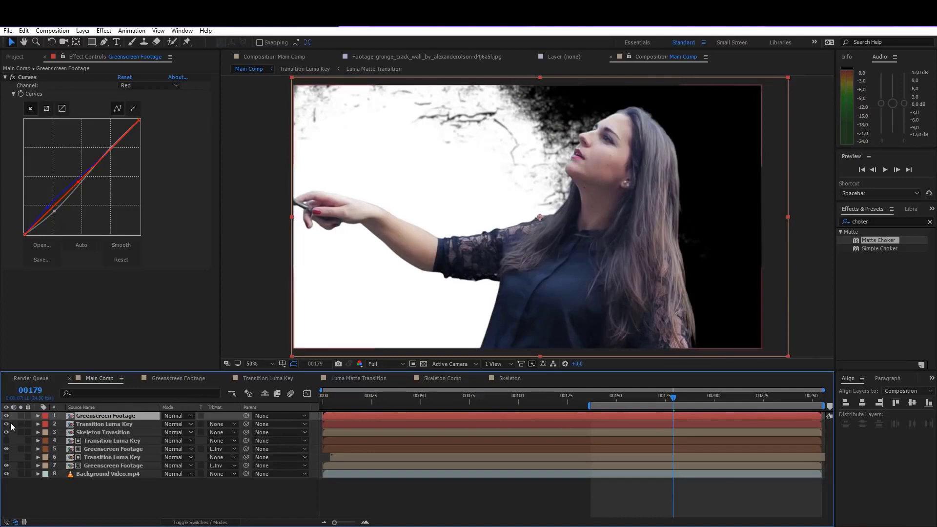
{"action": "left_click", "coordinate": [107, 425]}
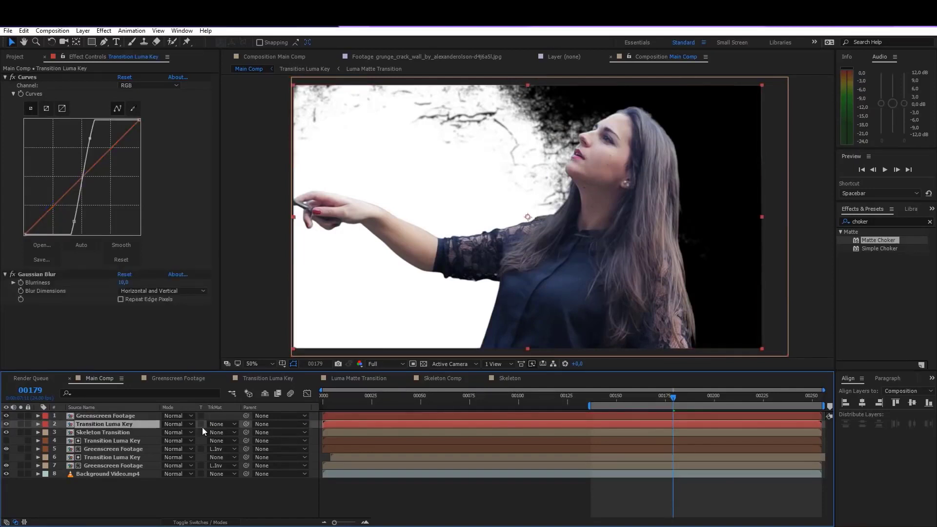
{"action": "left_click", "coordinate": [218, 424]}
{"action": "left_click", "coordinate": [236, 447]}
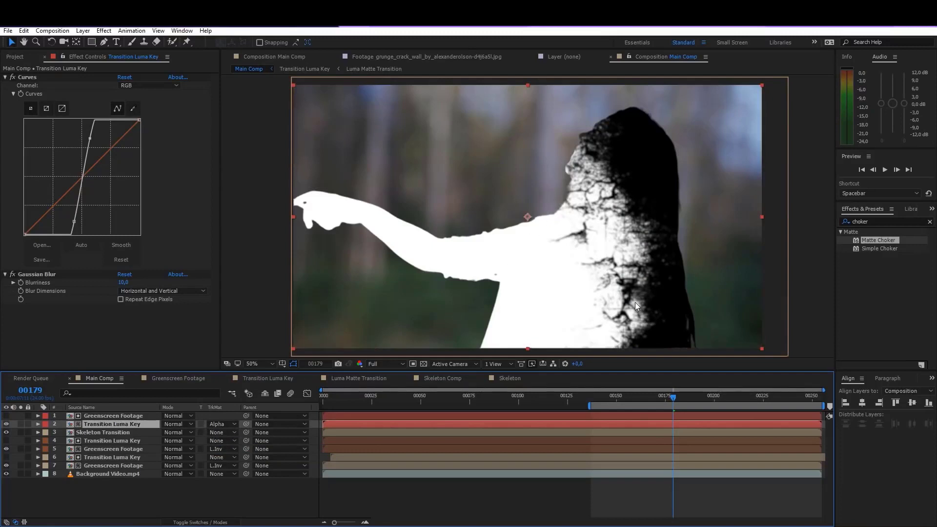
At frame 174, apply Colorama to the red Transition Luma Key layer with the Ramp Grey output cycle palette.
{"action": "mouse_move", "coordinate": [681, 401]}
{"action": "left_mouse_down"}
{"action": "mouse_move", "coordinate": [602, 411]}
{"action": "mouse_move", "coordinate": [666, 404]}
{"action": "left_mouse_up"}
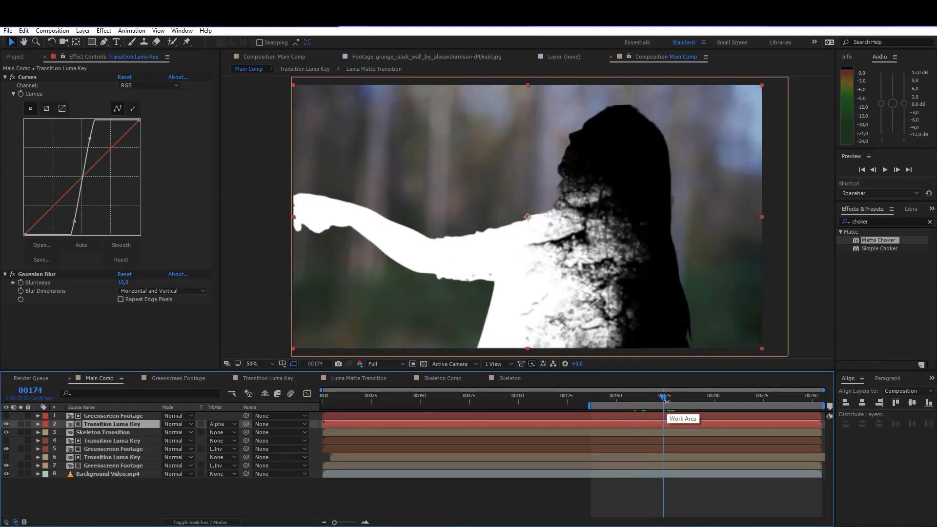
{"action": "left_click", "coordinate": [104, 31]}
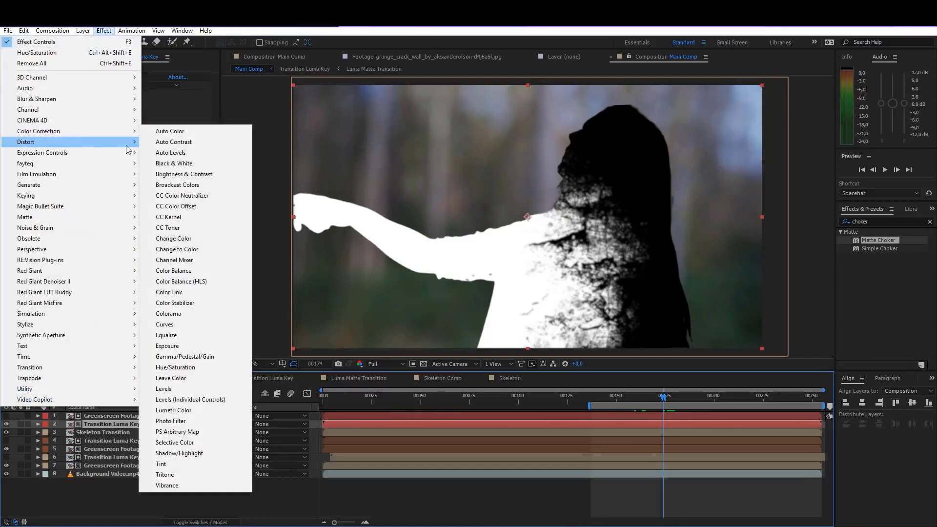
{"action": "left_click", "coordinate": [171, 313]}
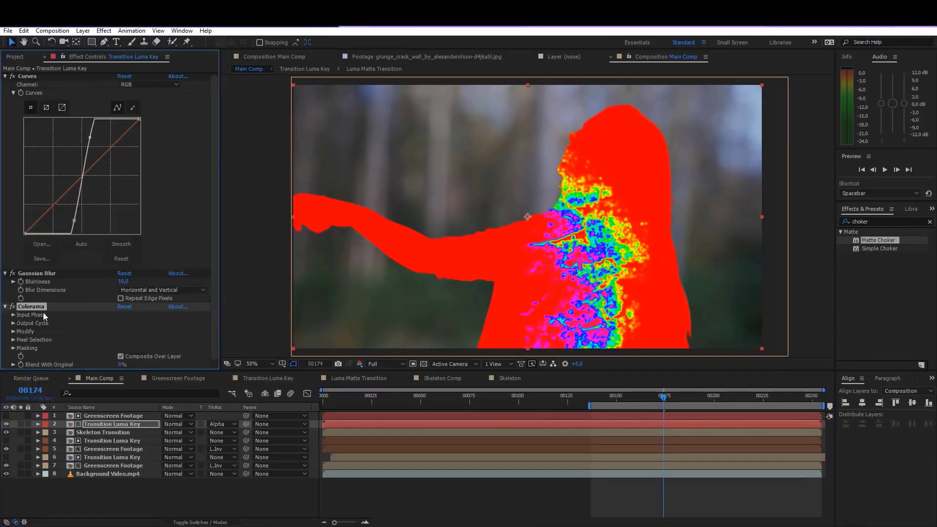
{"action": "left_click", "coordinate": [13, 324]}
{"action": "left_click", "coordinate": [164, 240]}
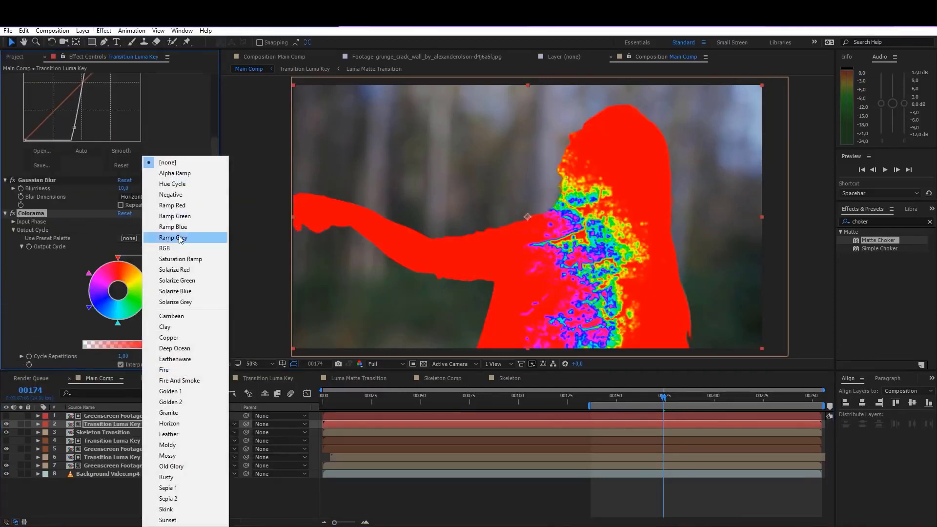
{"action": "left_click", "coordinate": [171, 239]}
Add a second white colour point to Colorama's output cycle and place both white points on the lower half of the wheel.
{"action": "left_click_drag", "start_coordinate": [118, 259], "coordinate": [90, 271]}
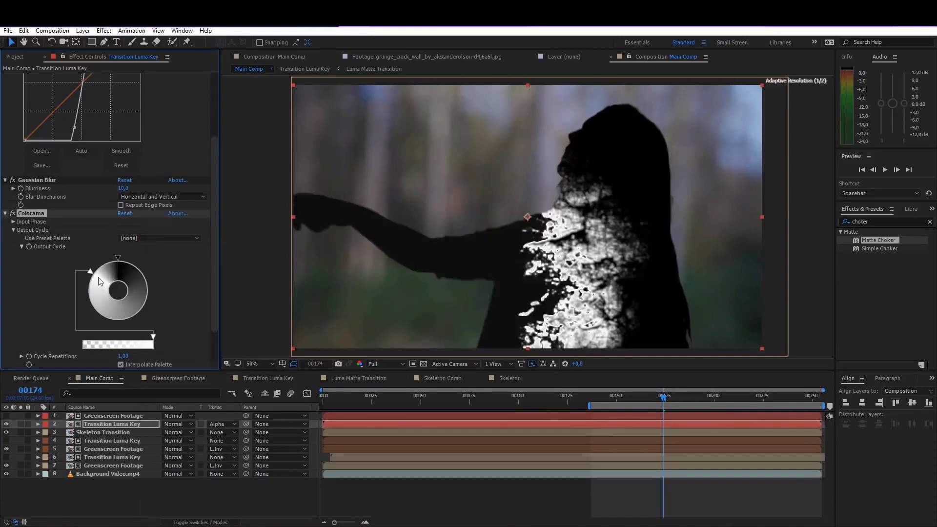
{"action": "double_click", "coordinate": [147, 271]}
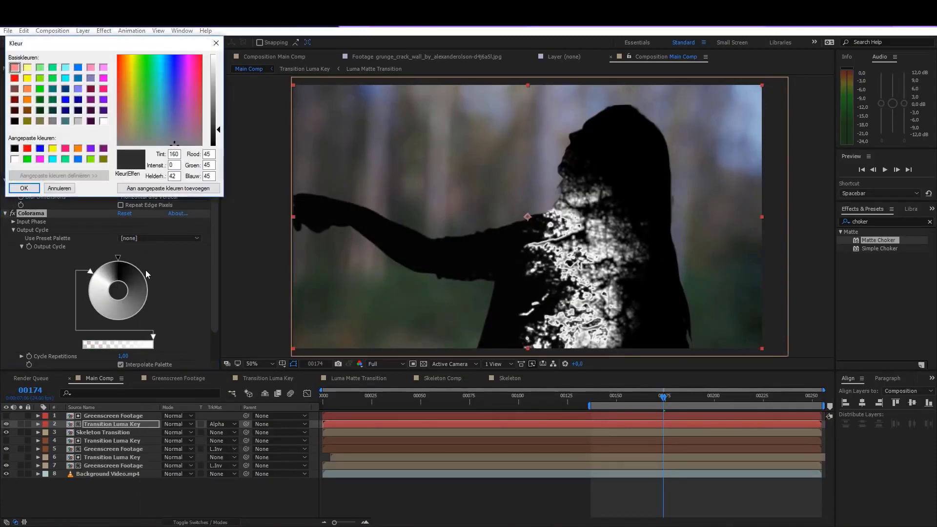
{"action": "left_click", "coordinate": [213, 65]}
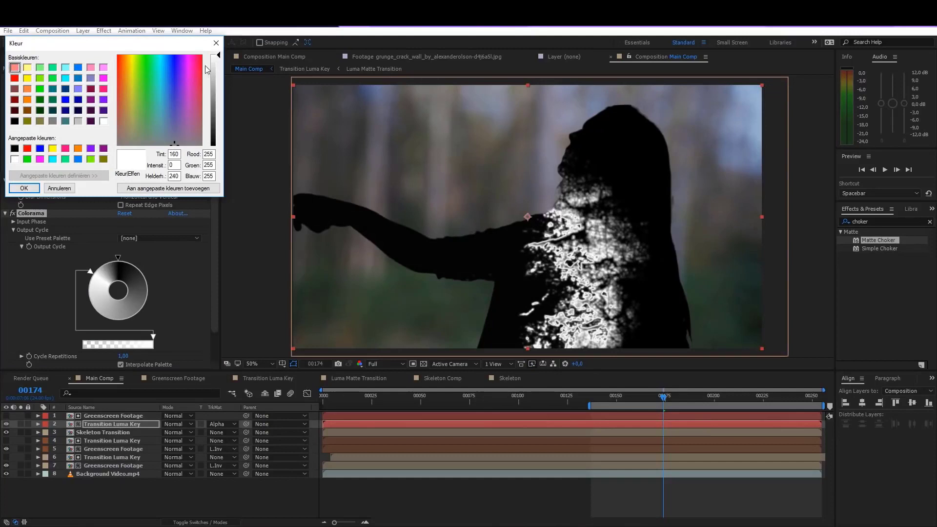
{"action": "left_click", "coordinate": [27, 188]}
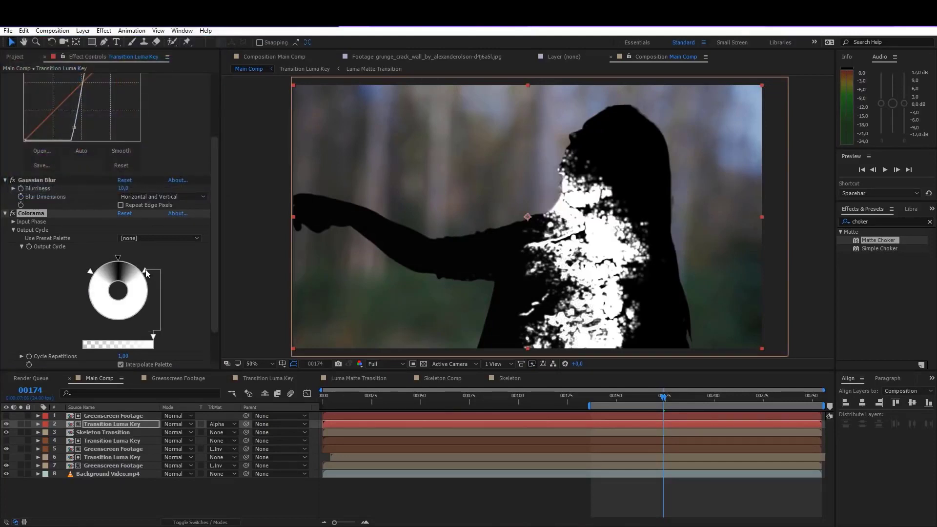
{"action": "left_click_drag", "start_coordinate": [147, 273], "coordinate": [146, 320]}
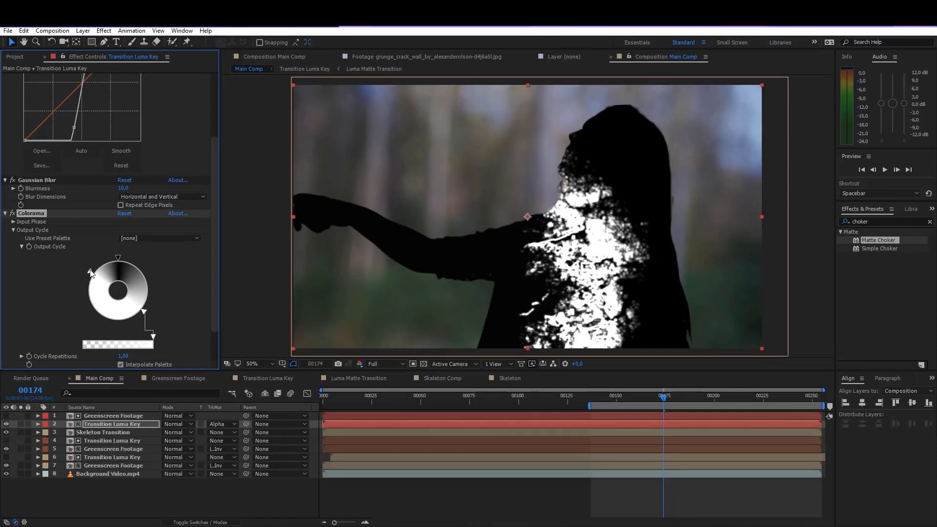
{"action": "left_click_drag", "start_coordinate": [92, 276], "coordinate": [99, 318]}
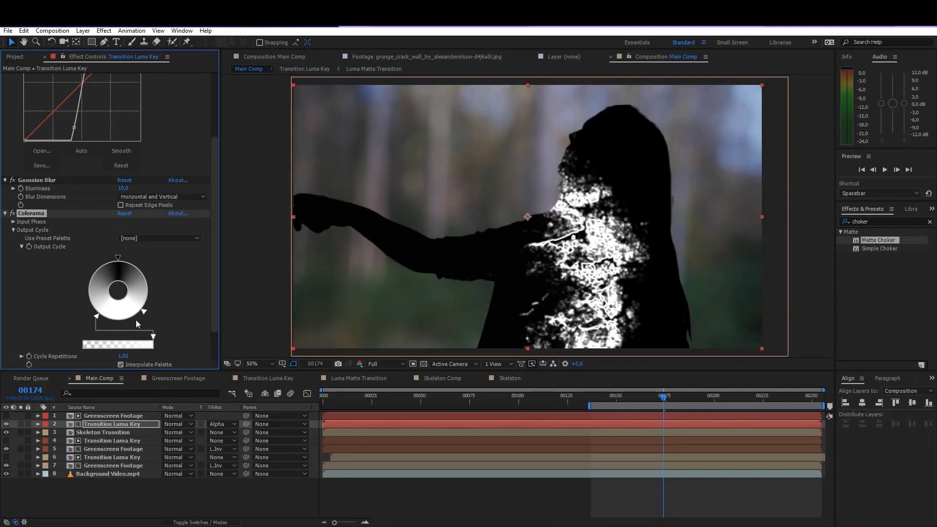
Add a second Gaussian Blur after Colorama on the red Transition Luma Key layer with a blurriness of 150.
{"action": "left_click", "coordinate": [104, 31]}
{"action": "mouse_move", "coordinate": [60, 100]}
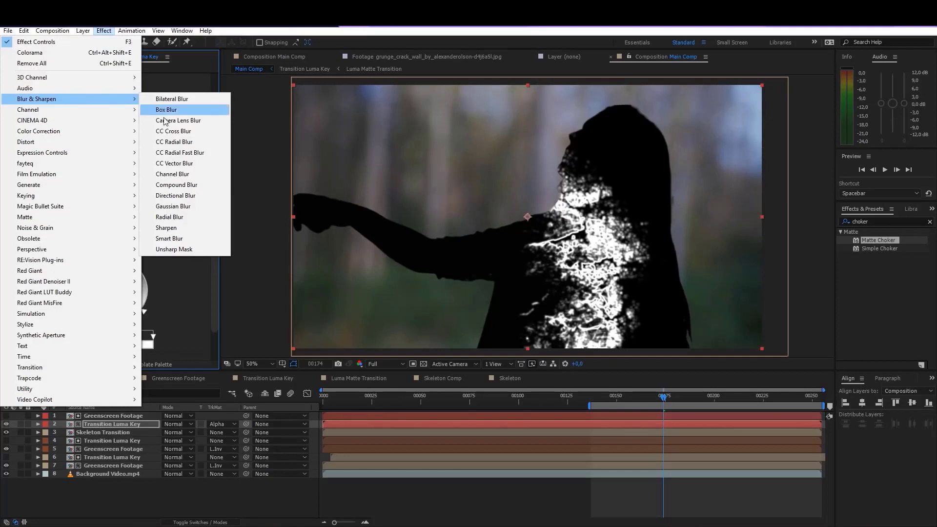
{"action": "left_click", "coordinate": [181, 207]}
{"action": "left_click", "coordinate": [122, 348]}
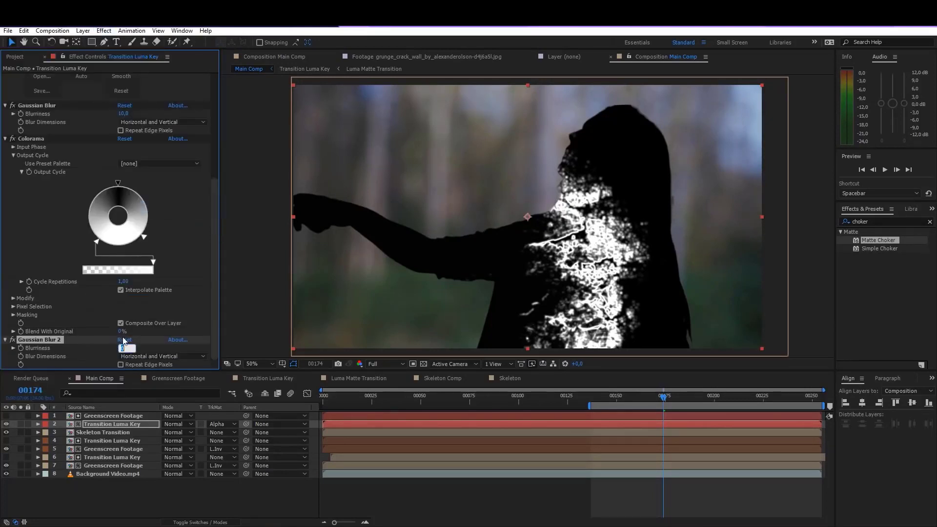
Duplicate the red Greenscreen Footage and Transition Luma Key layers and set the copies' label colour to Pink.
{"action": "left_click", "coordinate": [90, 423]}
{"action": "left_click", "coordinate": [100, 417], "text": "shift"}
{"action": "key", "text": "ctrl+d"}
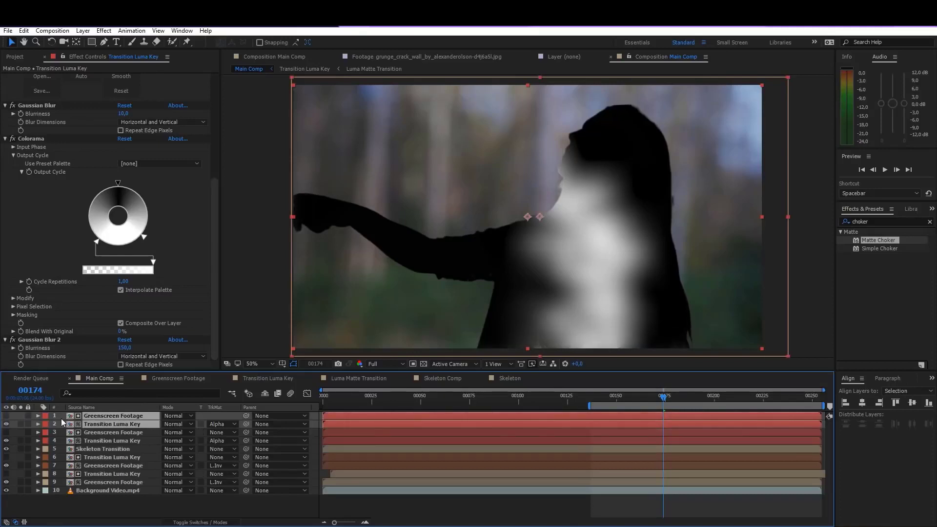
{"action": "left_click", "coordinate": [45, 423]}
{"action": "left_click", "coordinate": [84, 303]}
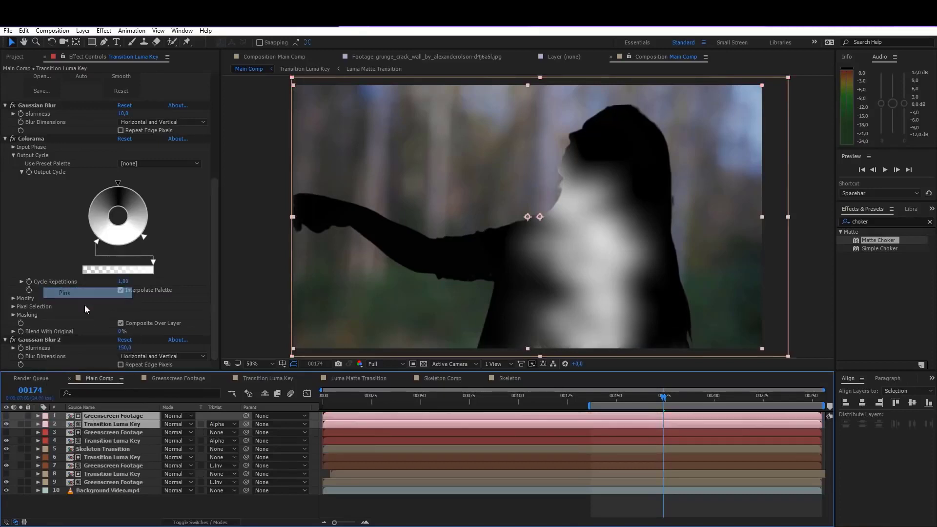
Set the blurriness of Gaussian Blur 2 on the pink Transition Luma Key layer to 10.
{"action": "left_click", "coordinate": [111, 424]}
{"action": "left_click", "coordinate": [37, 307]}
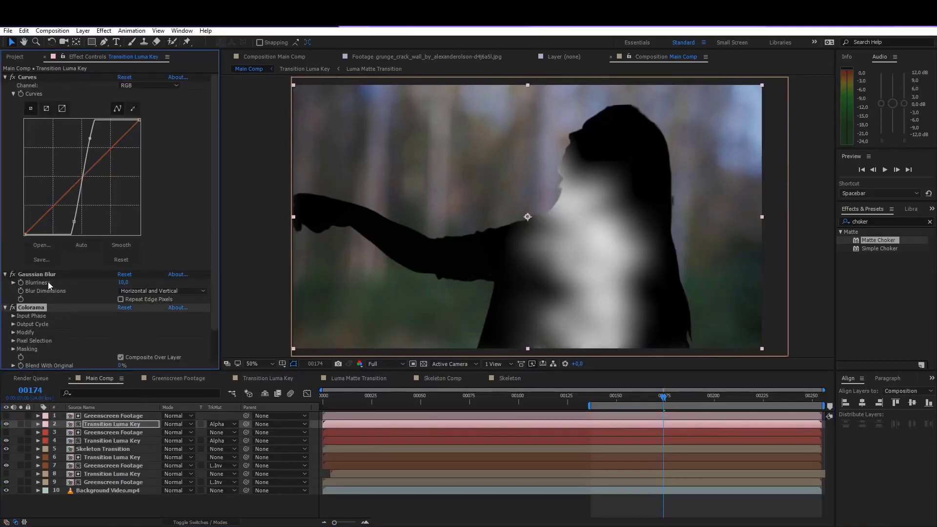
{"action": "left_click", "coordinate": [48, 275]}
{"action": "scroll", "coordinate": [84, 317], "scroll_direction": "down", "scroll_amount": 2}
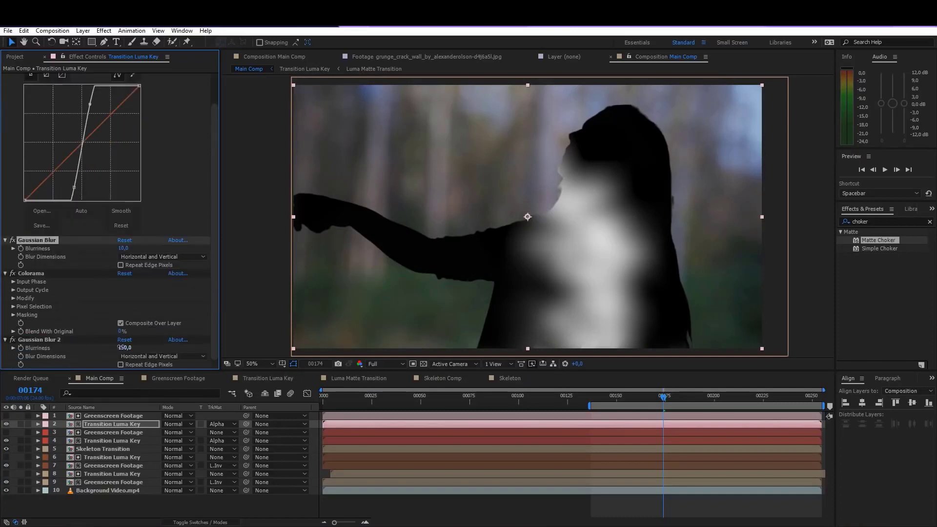
{"action": "key", "text": "ctrl+d"}
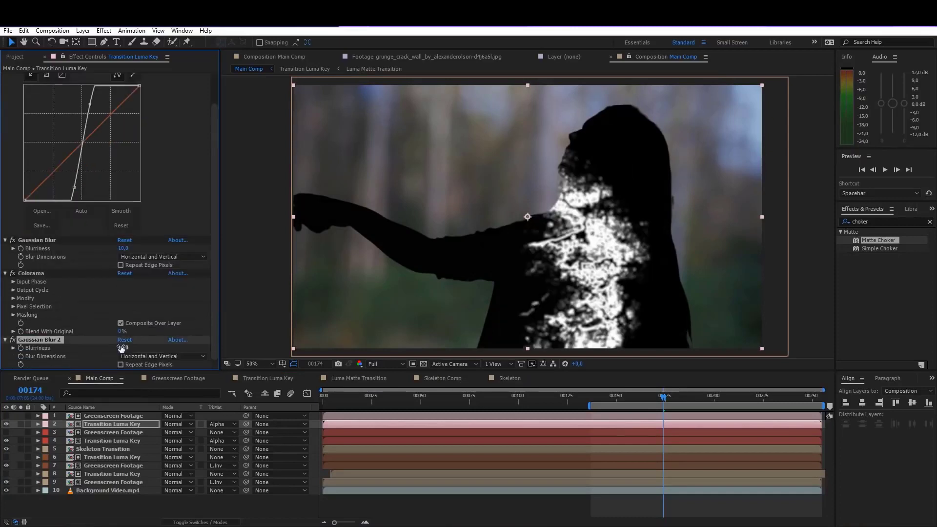
Add CC Vector Blur to the pink Transition Luma Key layer and set its amount to 45.
{"action": "left_click", "coordinate": [104, 31]}
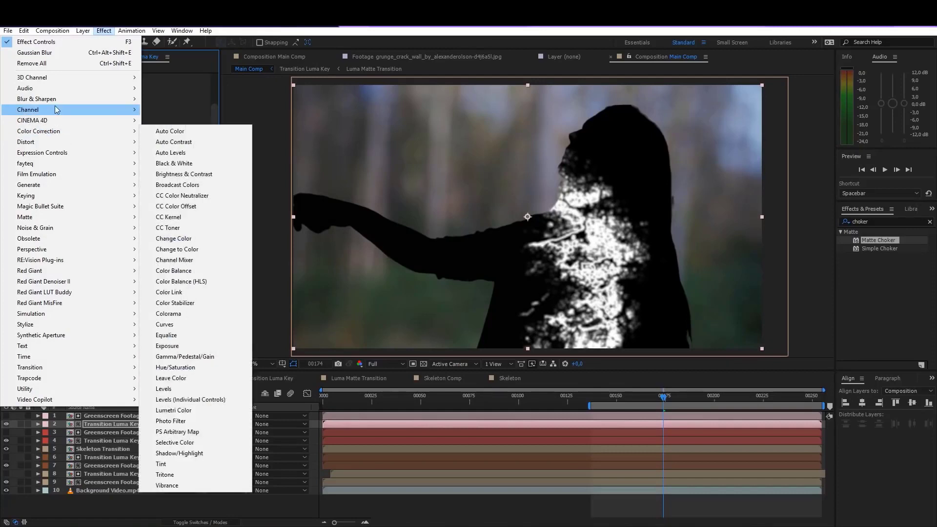
{"action": "mouse_move", "coordinate": [56, 98]}
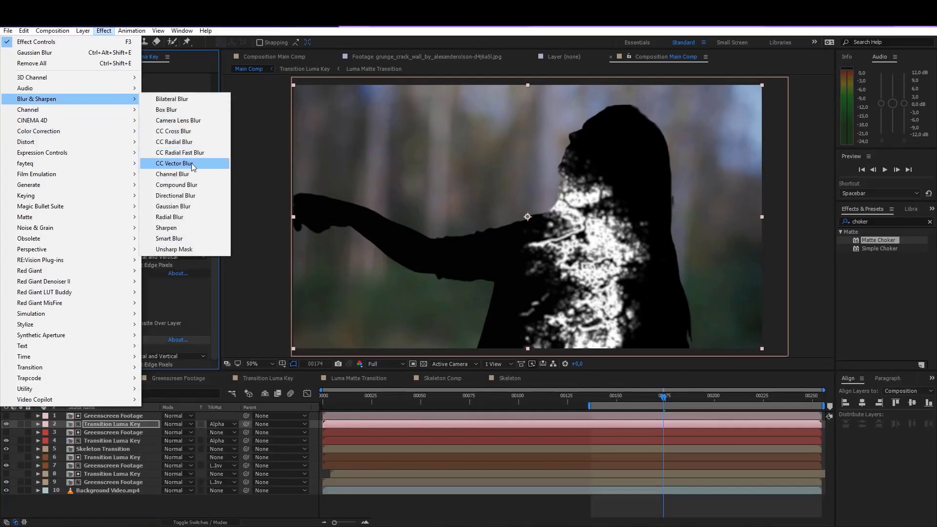
{"action": "left_click", "coordinate": [175, 163]}
{"action": "mouse_move", "coordinate": [121, 323]}
{"action": "left_mouse_down"}
{"action": "mouse_move", "coordinate": [154, 324]}
{"action": "mouse_move", "coordinate": [124, 331]}
{"action": "left_mouse_up"}
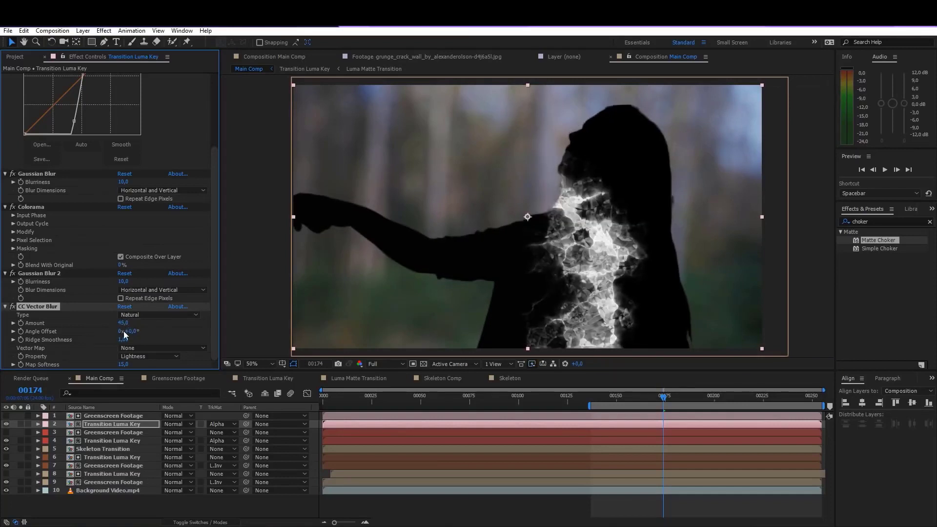
Try the CC Vector Blur types Constant Length, Perpendicular, Direction Center and Direction Fading, and return to Natural.
{"action": "left_click", "coordinate": [139, 314]}
{"action": "left_click", "coordinate": [146, 336]}
{"action": "left_click", "coordinate": [152, 315]}
{"action": "left_click", "coordinate": [152, 346]}
{"action": "left_click", "coordinate": [153, 316]}
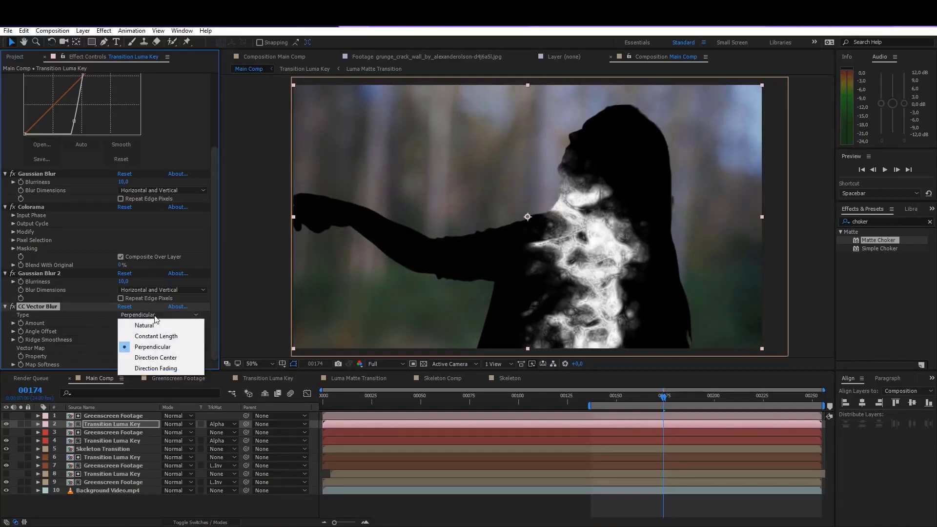
{"action": "left_click", "coordinate": [151, 357]}
{"action": "left_click", "coordinate": [156, 314]}
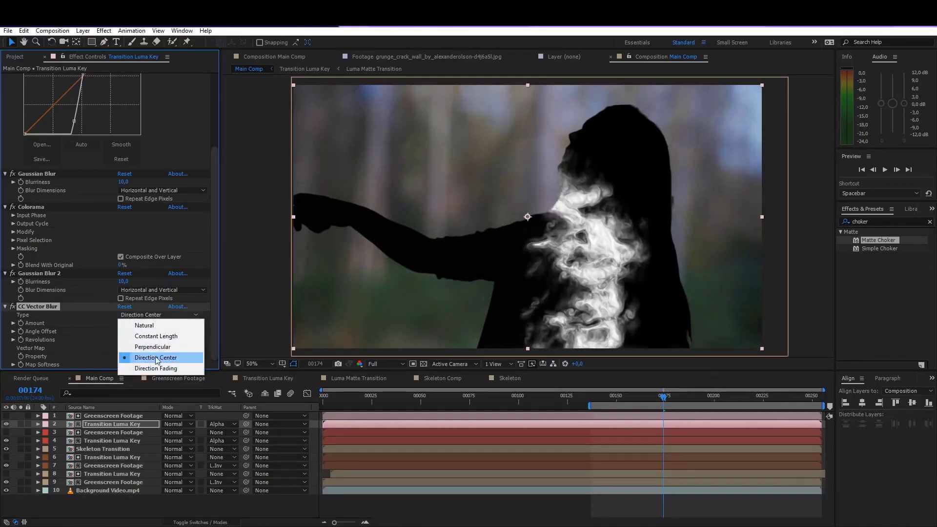
{"action": "left_click", "coordinate": [156, 368]}
{"action": "left_click", "coordinate": [155, 316]}
{"action": "left_click", "coordinate": [155, 324]}
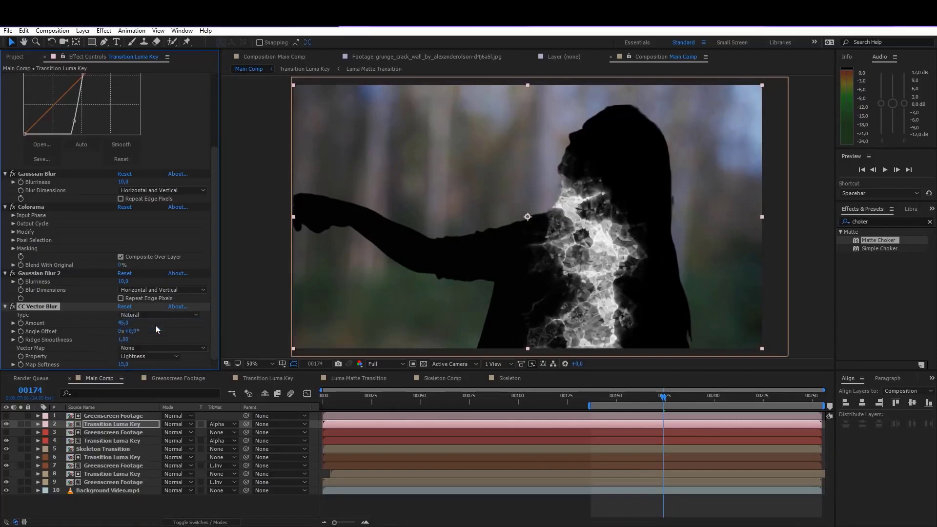
Add Unsharp Mask to the pink Transition Luma Key layer with amount 39 and radius 10.6.
{"action": "left_click", "coordinate": [104, 30]}
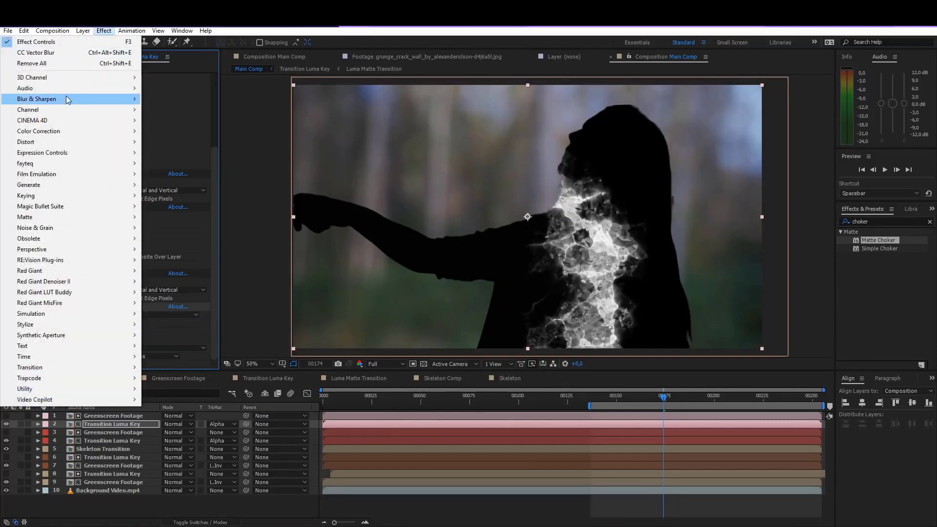
{"action": "mouse_move", "coordinate": [66, 98]}
{"action": "left_click", "coordinate": [174, 249]}
{"action": "left_click_drag", "start_coordinate": [123, 347], "coordinate": [182, 347]}
{"action": "mouse_move", "coordinate": [121, 356]}
{"action": "left_mouse_down"}
{"action": "mouse_move", "coordinate": [153, 353]}
{"action": "mouse_move", "coordinate": [72, 356]}
{"action": "mouse_move", "coordinate": [132, 347]}
{"action": "left_mouse_up"}
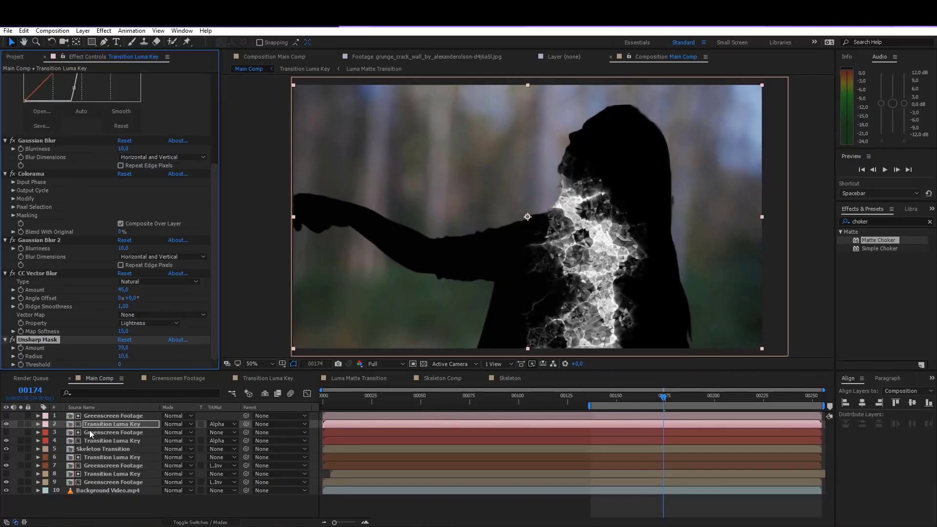
Set the blending mode of the pink and red Transition Luma Key layers to Screen.
{"action": "left_click", "coordinate": [108, 438]}
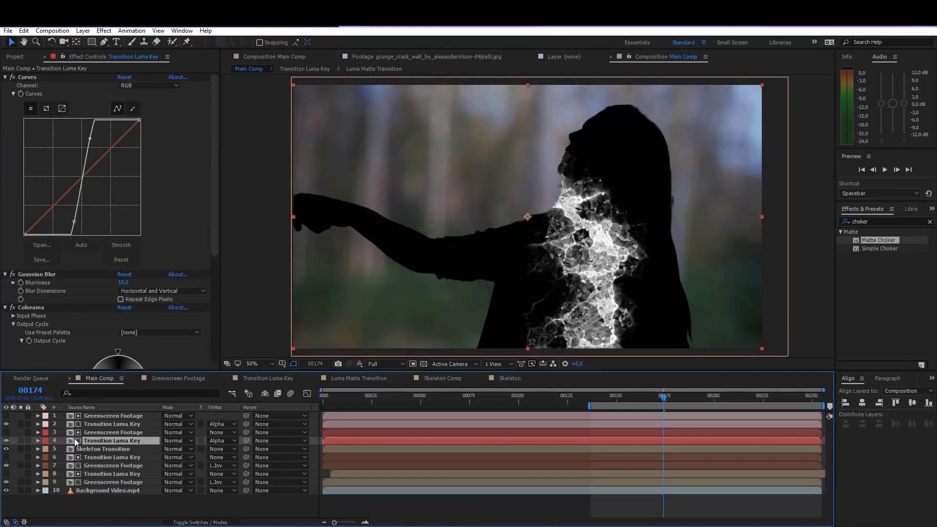
{"action": "left_click", "coordinate": [98, 423]}
{"action": "left_click", "coordinate": [176, 424]}
{"action": "left_click", "coordinate": [211, 223]}
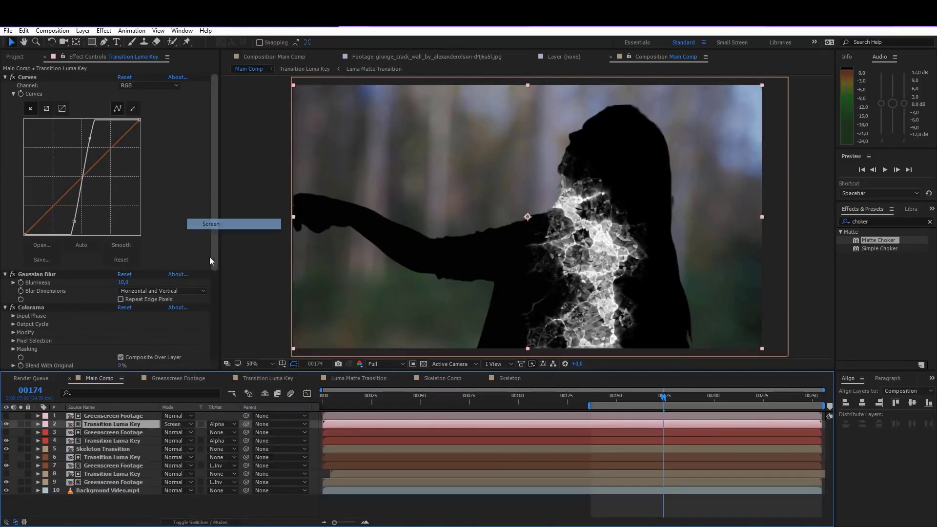
{"action": "left_click", "coordinate": [121, 441]}
{"action": "left_click", "coordinate": [175, 440]}
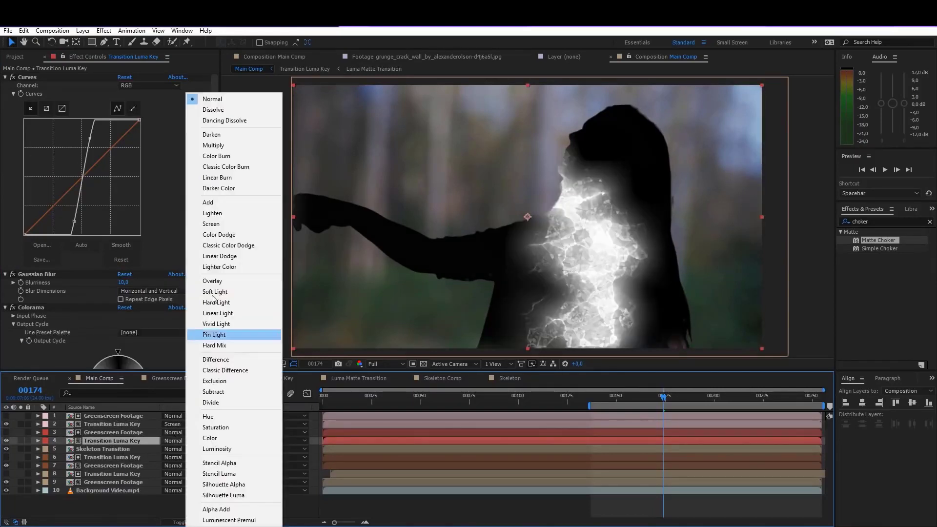
{"action": "left_click", "coordinate": [211, 223]}
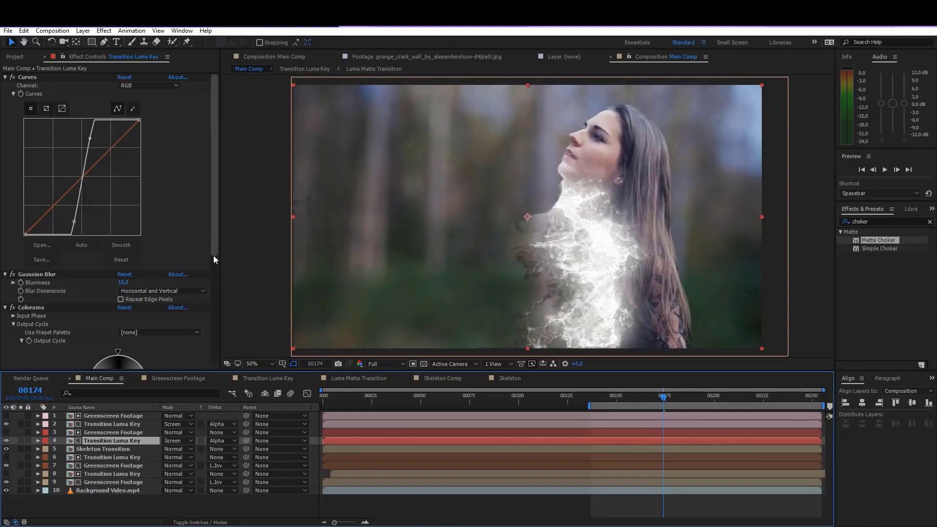
Hide the pink Transition Luma Key layer and add a second Curves effect to the red Transition Luma Key layer.
{"action": "left_click", "coordinate": [6, 424]}
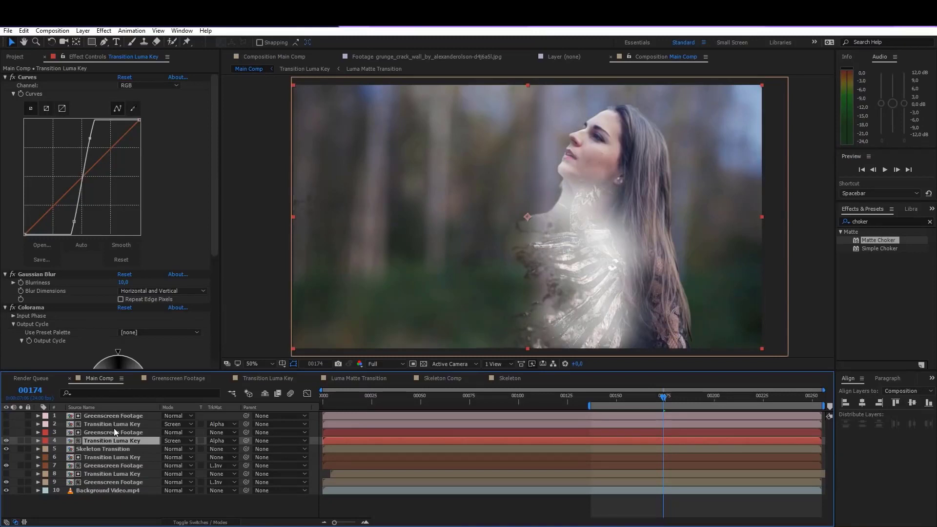
{"action": "left_click", "coordinate": [103, 30]}
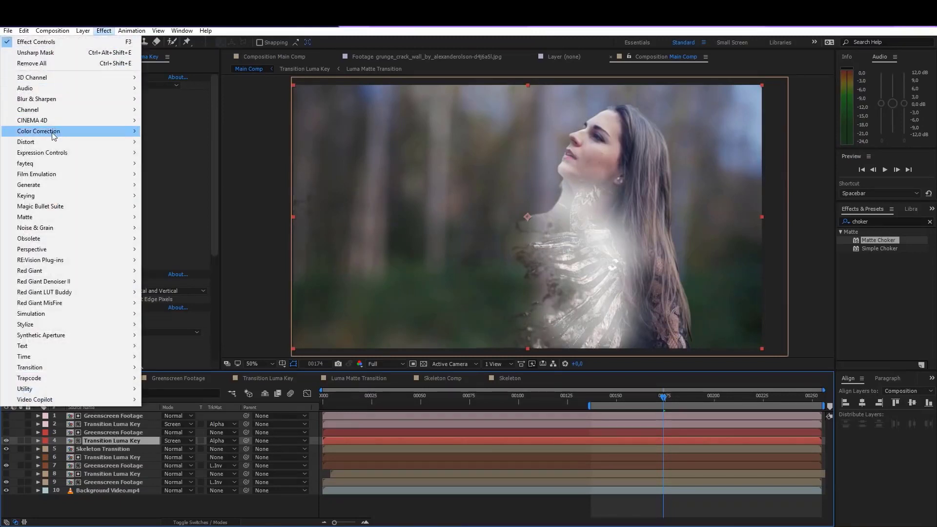
{"action": "mouse_move", "coordinate": [73, 131]}
{"action": "left_click", "coordinate": [177, 323]}
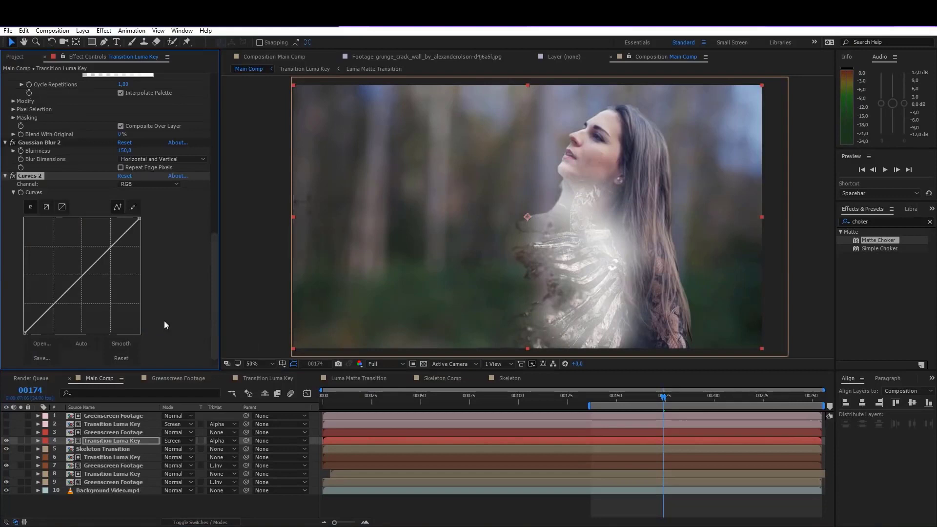
Raise the red channel and lower the blue channel in Curves 2 on the red Transition Luma Key layer.
{"action": "left_click", "coordinate": [139, 184]}
{"action": "left_click", "coordinate": [139, 201]}
{"action": "left_click_drag", "start_coordinate": [80, 272], "coordinate": [67, 256]}
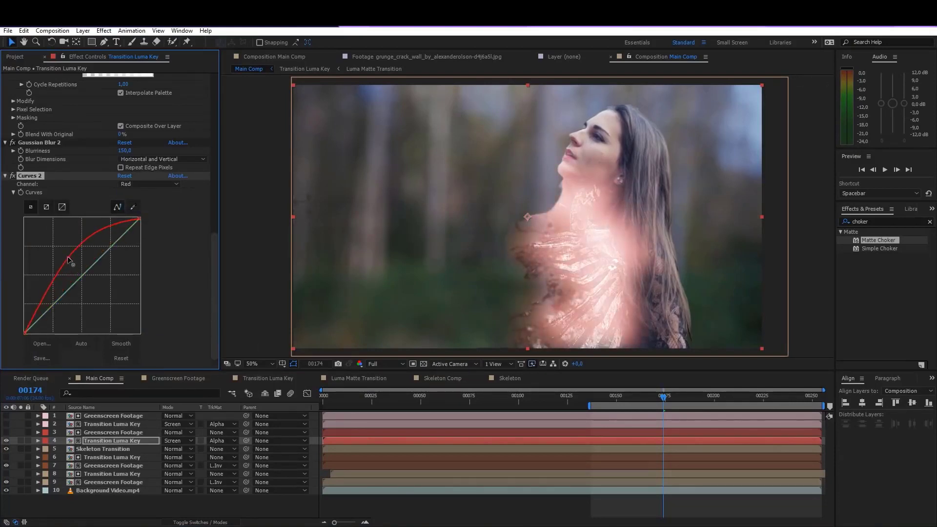
{"action": "left_click", "coordinate": [145, 185]}
{"action": "left_click", "coordinate": [139, 228]}
Steepen the red channel of Curves 2 and shape its green channel into a gentle S-curve for a fiery orange tint.
{"action": "left_click", "coordinate": [144, 184]}
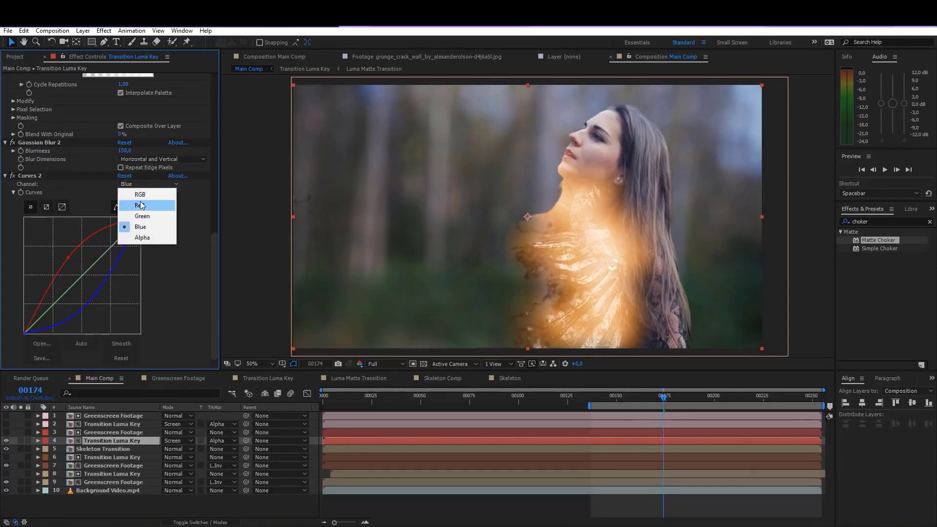
{"action": "left_click", "coordinate": [139, 202]}
{"action": "left_click_drag", "start_coordinate": [73, 251], "coordinate": [55, 316]}
{"action": "left_click", "coordinate": [144, 184]}
{"action": "left_click", "coordinate": [140, 215]}
{"action": "left_click_drag", "start_coordinate": [101, 241], "coordinate": [108, 246]}
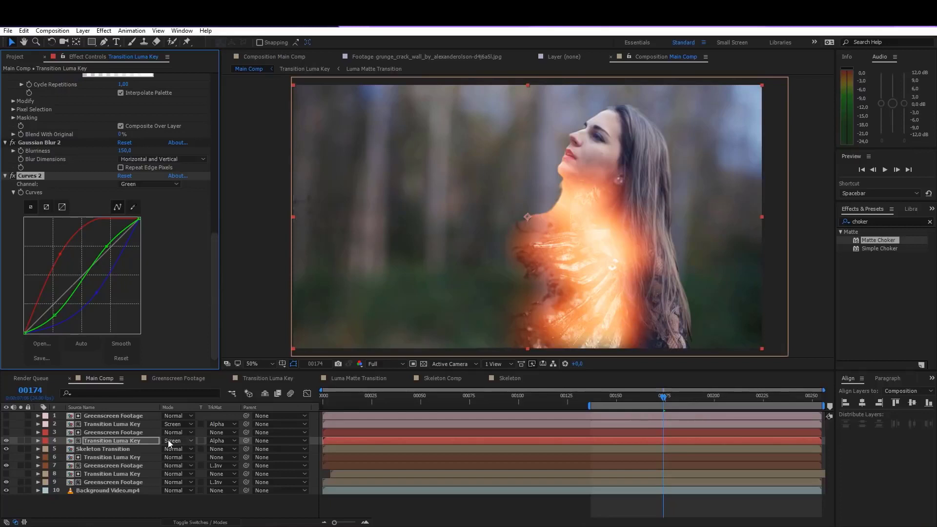
Try the Add blending mode with a reduced opacity on the red Transition Luma Key layer.
{"action": "left_click", "coordinate": [141, 441]}
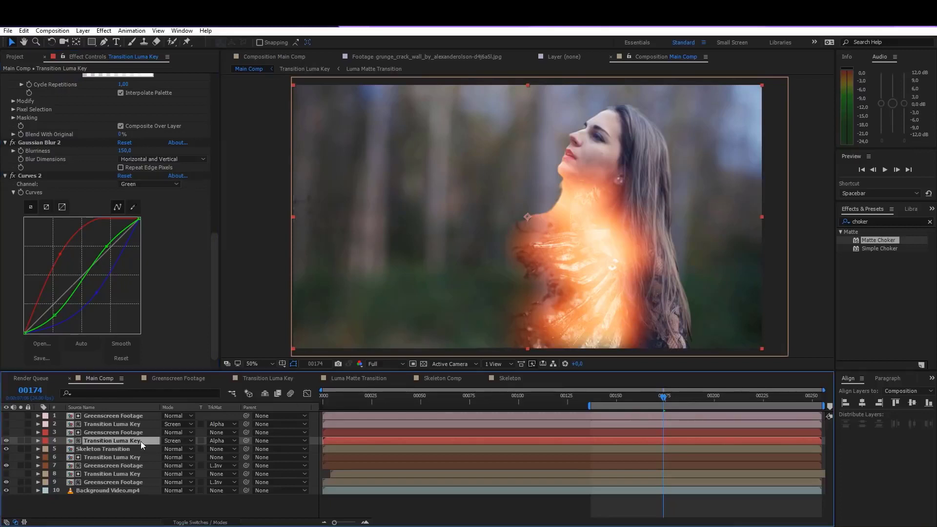
{"action": "left_click", "coordinate": [171, 442]}
{"action": "left_click", "coordinate": [236, 201]}
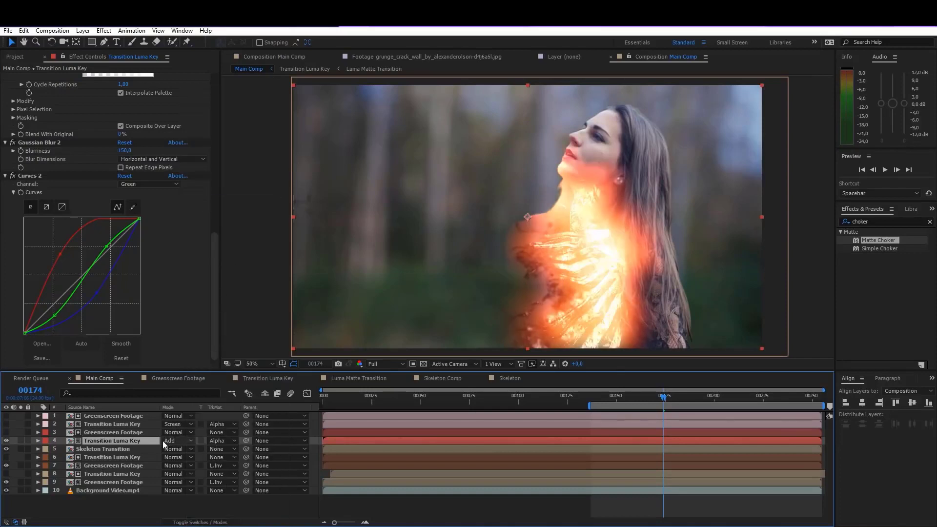
{"action": "key", "text": "t"}
{"action": "left_click_drag", "start_coordinate": [168, 449], "coordinate": [146, 449]}
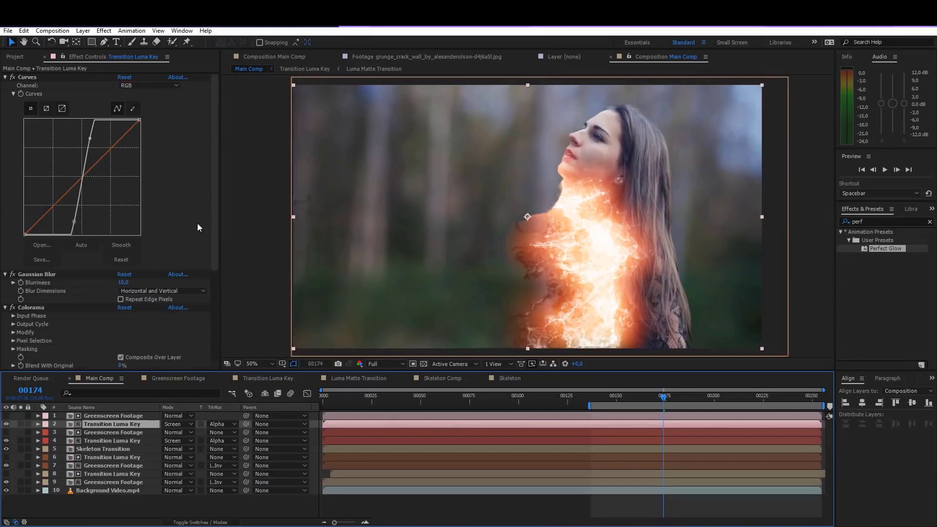
Add a second Curves effect to the pink Transition Luma Key layer, raising the red channel and lowering the blue channel.
{"action": "scroll", "coordinate": [198, 227], "scroll_direction": "down", "scroll_amount": 5}
{"action": "left_click", "coordinate": [104, 30]}
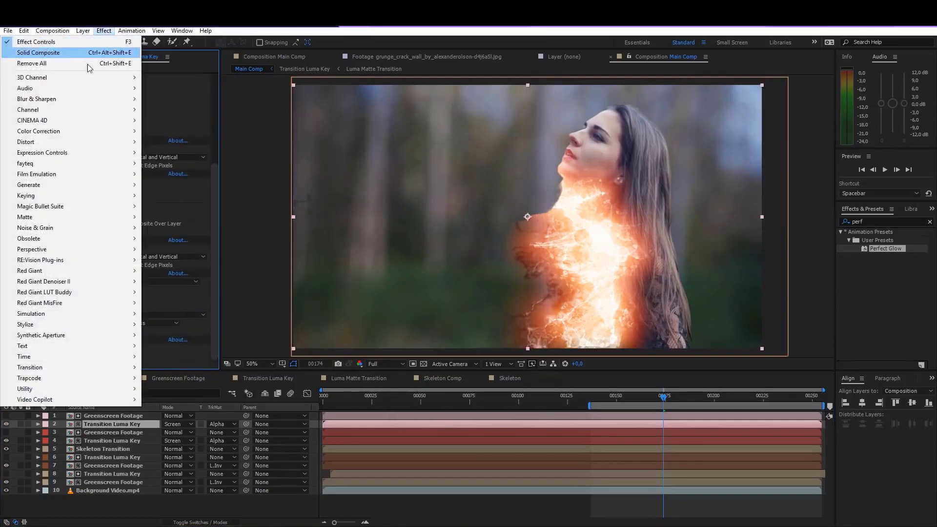
{"action": "mouse_move", "coordinate": [66, 132]}
{"action": "left_click", "coordinate": [193, 322]}
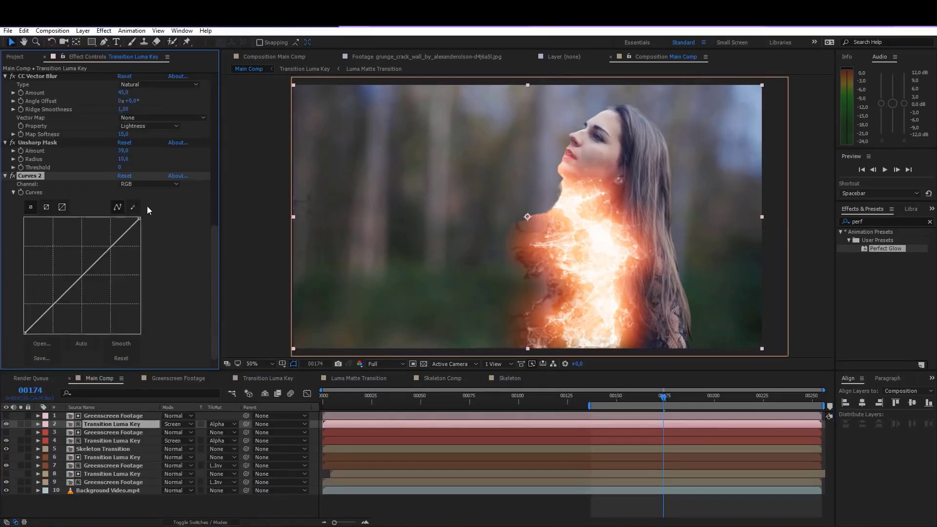
{"action": "left_click", "coordinate": [149, 184]}
{"action": "left_click", "coordinate": [134, 203]}
{"action": "left_click_drag", "start_coordinate": [80, 277], "coordinate": [94, 300]}
{"action": "left_click", "coordinate": [149, 184]}
{"action": "left_click", "coordinate": [140, 226]}
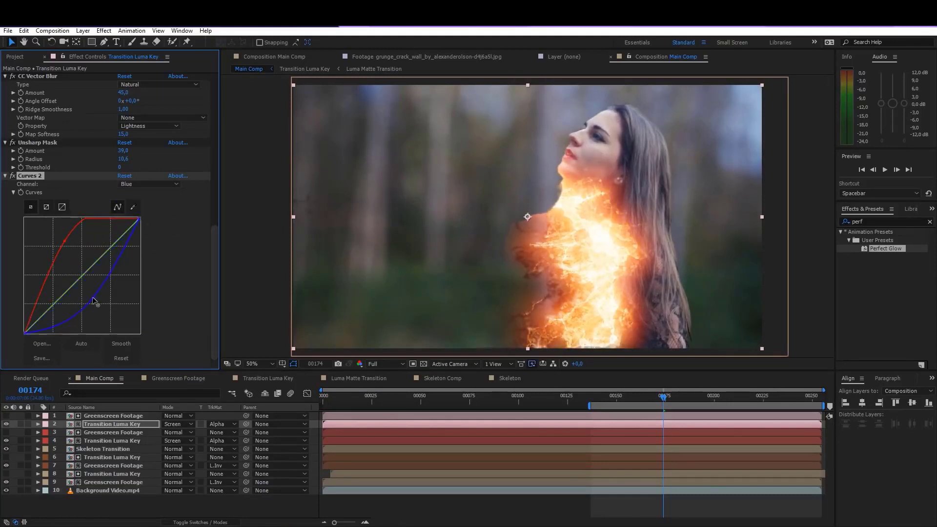
Shape the green channel of Curves 2 on the pink layer into an S-curve with darker shadows.
{"action": "left_click", "coordinate": [149, 184]}
{"action": "left_click", "coordinate": [140, 215]}
{"action": "left_click_drag", "start_coordinate": [101, 257], "coordinate": [62, 320]}
{"action": "left_click_drag", "start_coordinate": [100, 245], "coordinate": [103, 298]}
Darken the RGB channel of the pink layer's Curves 2 by lowering its midtones and its white end point.
{"action": "left_click", "coordinate": [149, 184]}
{"action": "left_click", "coordinate": [141, 193]}
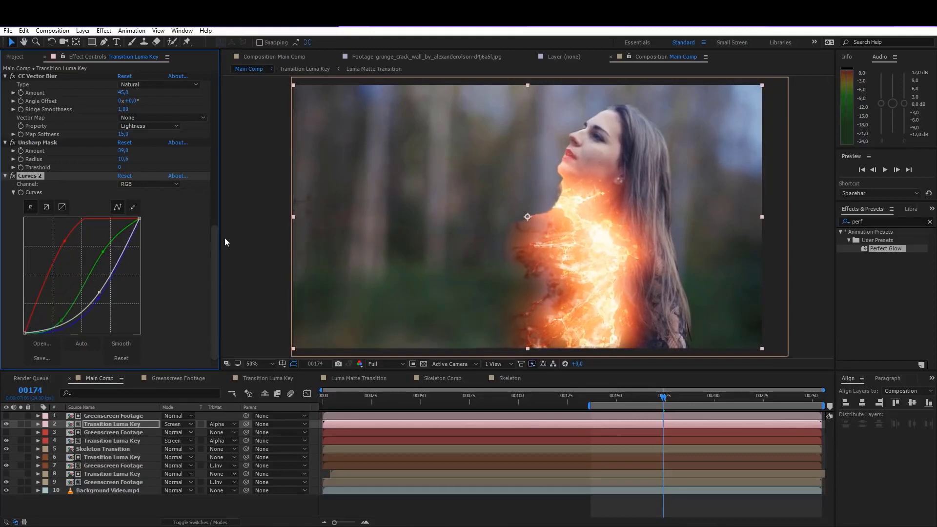
{"action": "left_click_drag", "start_coordinate": [139, 219], "coordinate": [171, 241]}
{"action": "left_click_drag", "start_coordinate": [99, 292], "coordinate": [91, 306]}
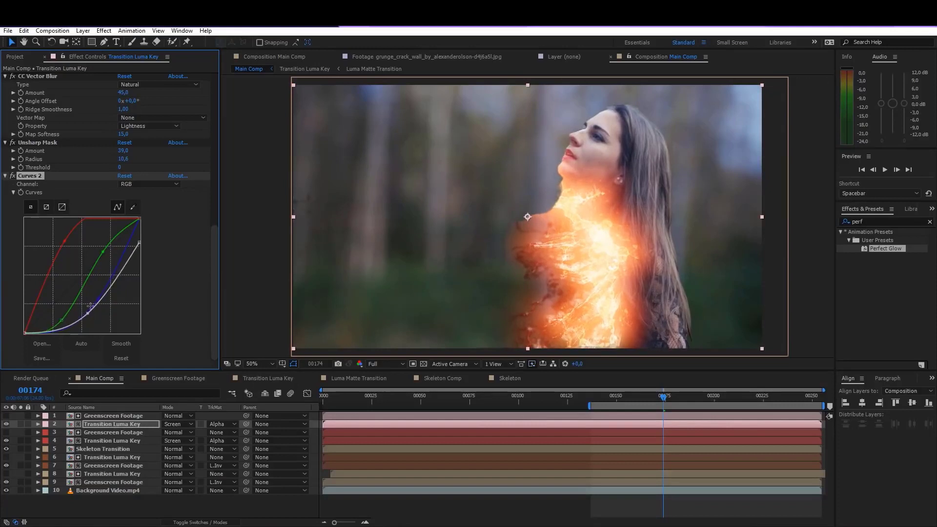
Compare the image with Curves 2 on the pink layer switched off and on.
{"action": "left_click", "coordinate": [14, 177]}
{"action": "left_click", "coordinate": [14, 179]}
{"action": "left_click", "coordinate": [14, 178]}
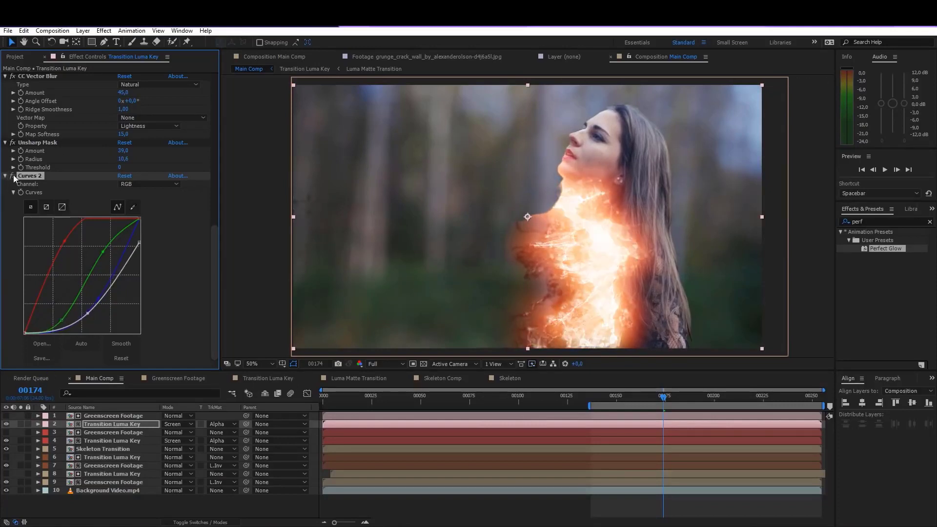
{"action": "left_click", "coordinate": [14, 178]}
Go to frame 160 and compare the image with the red Transition Luma Key layer shown and hidden, leaving it hidden.
{"action": "left_click", "coordinate": [637, 397]}
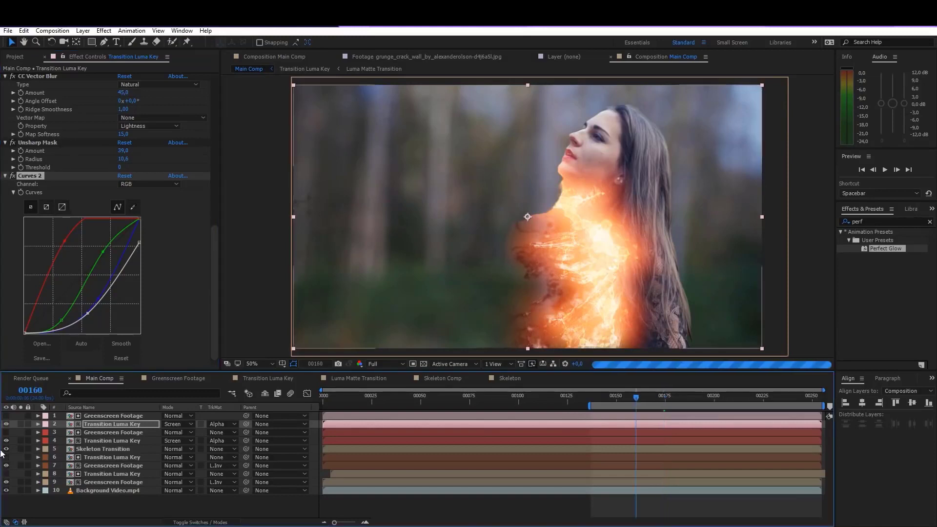
{"action": "left_click", "coordinate": [6, 441]}
{"action": "left_click", "coordinate": [7, 441]}
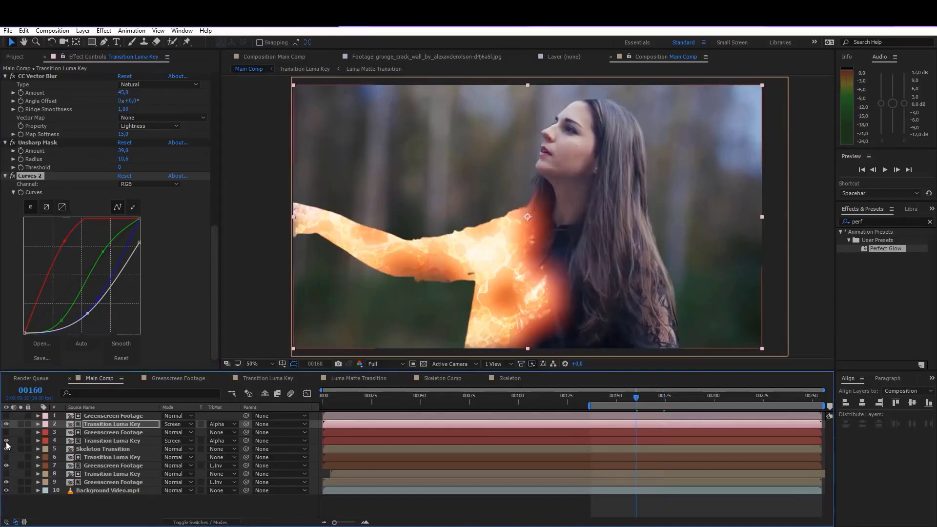
{"action": "left_click", "coordinate": [6, 442]}
{"action": "left_click", "coordinate": [6, 441]}
{"action": "left_click", "coordinate": [6, 442]}
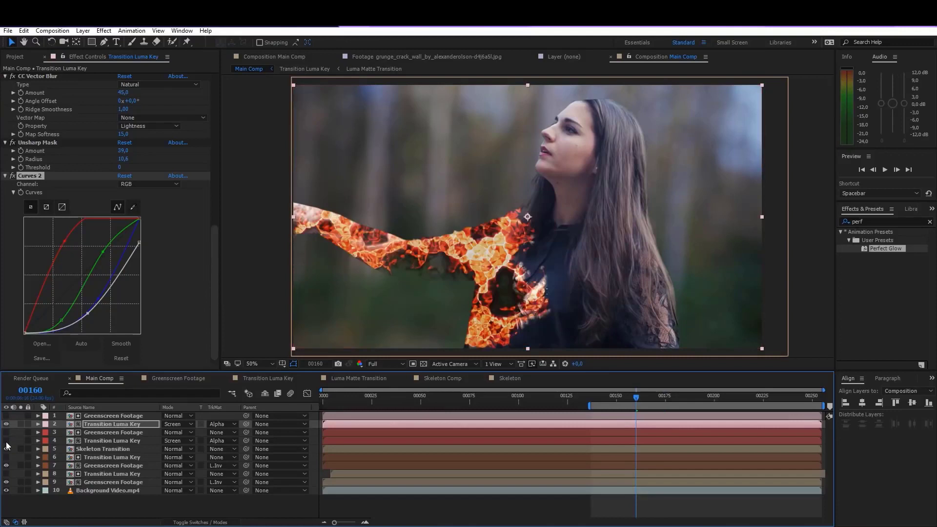
Set the pink Transition Luma Key layer's blending mode to Add and show the red Transition Luma Key layer again.
{"action": "left_click", "coordinate": [190, 424]}
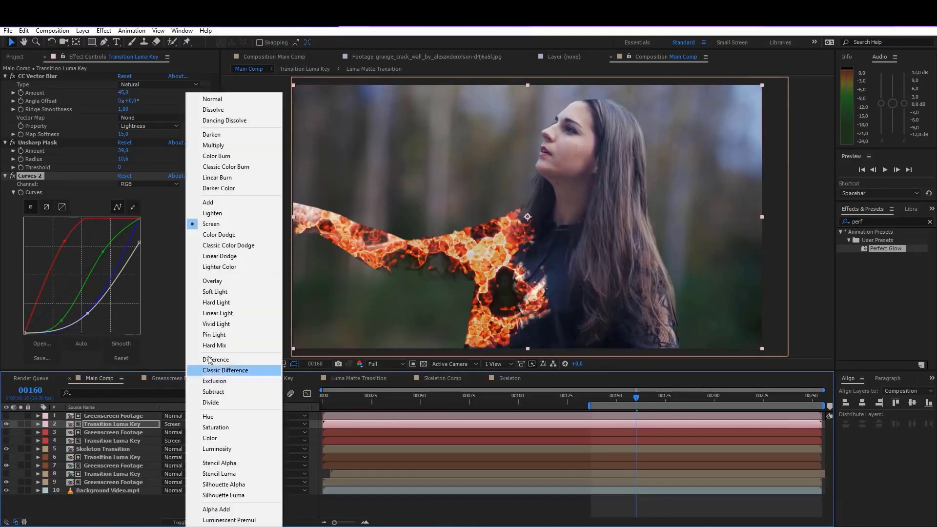
{"action": "left_click", "coordinate": [229, 203]}
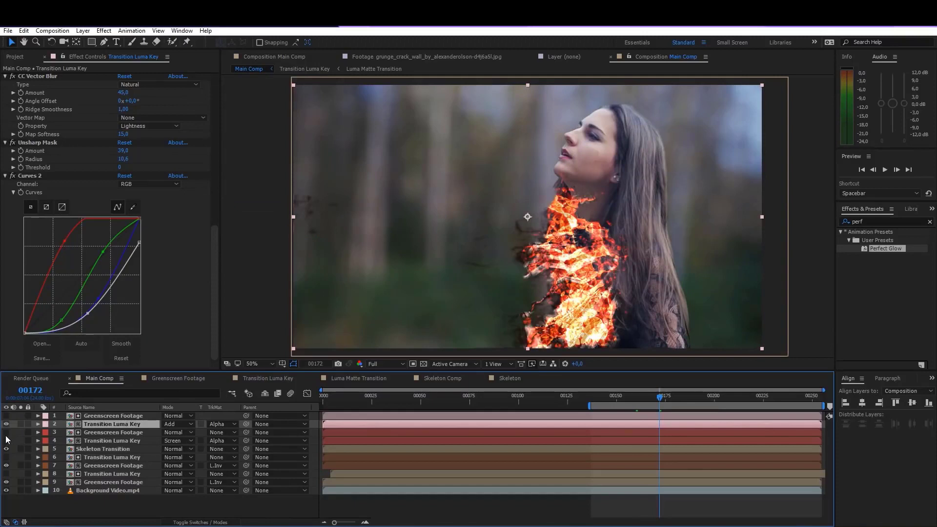
{"action": "left_click", "coordinate": [7, 441]}
{"action": "left_click", "coordinate": [6, 441]}
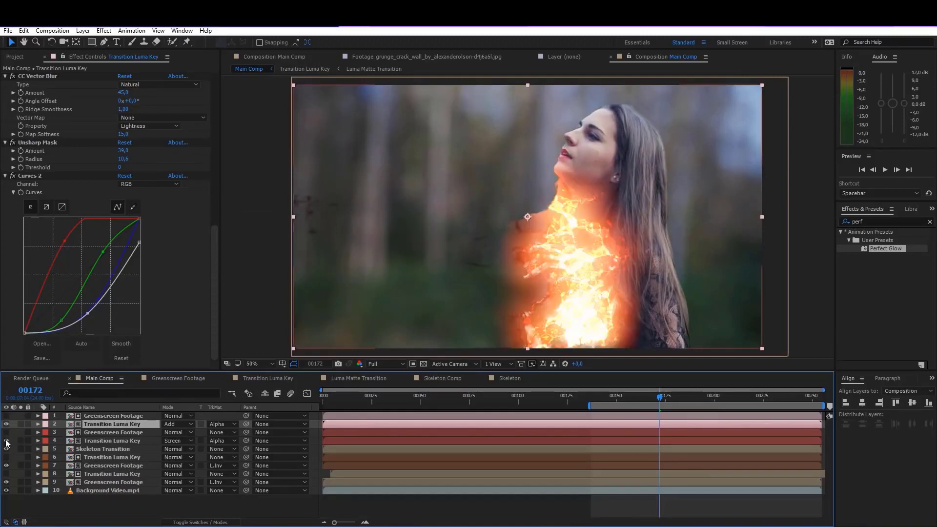
Raise the blurriness of Gaussian Blur 2 on the red Transition Luma Key layer to 277.
{"action": "left_click", "coordinate": [121, 433]}
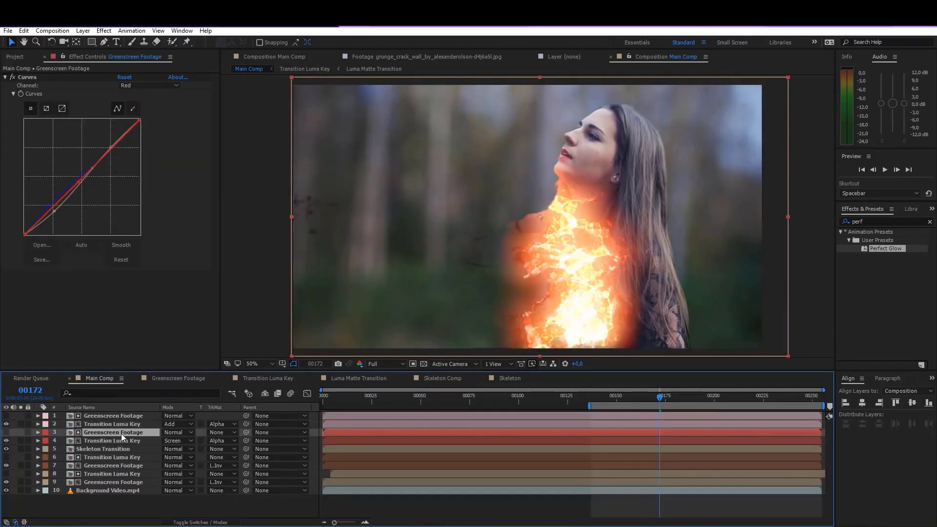
{"action": "left_click", "coordinate": [121, 441]}
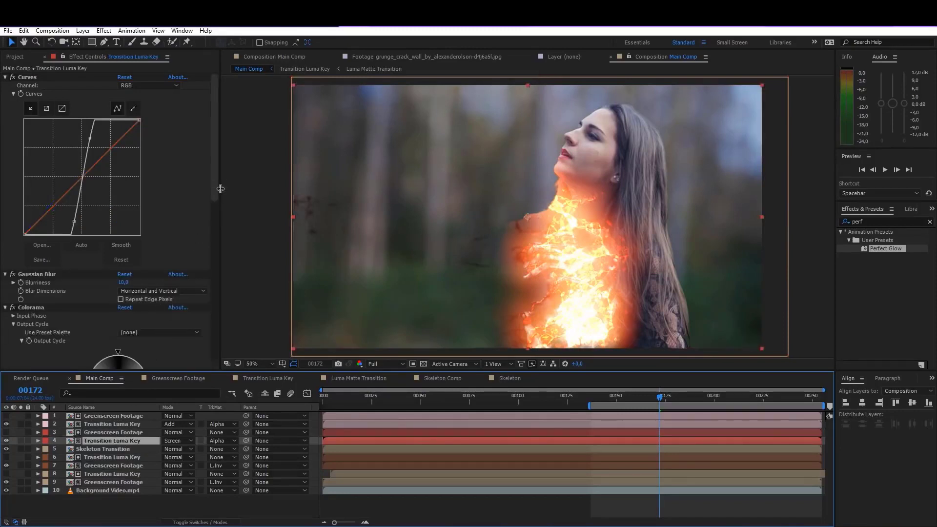
{"action": "left_click_drag", "start_coordinate": [216, 186], "coordinate": [219, 295]}
{"action": "left_click", "coordinate": [153, 273]}
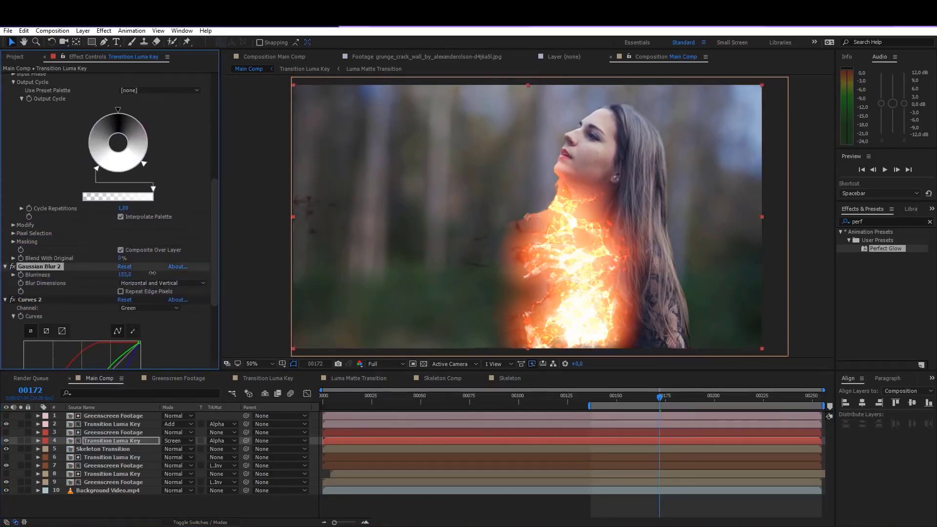
{"action": "left_click_drag", "start_coordinate": [153, 273], "coordinate": [425, 251]}
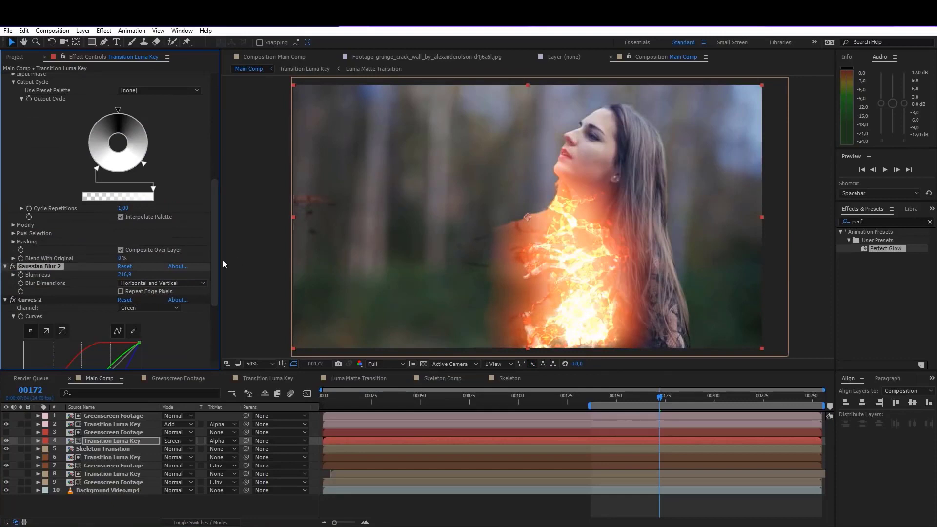
{"action": "left_click_drag", "start_coordinate": [223, 260], "coordinate": [396, 256]}
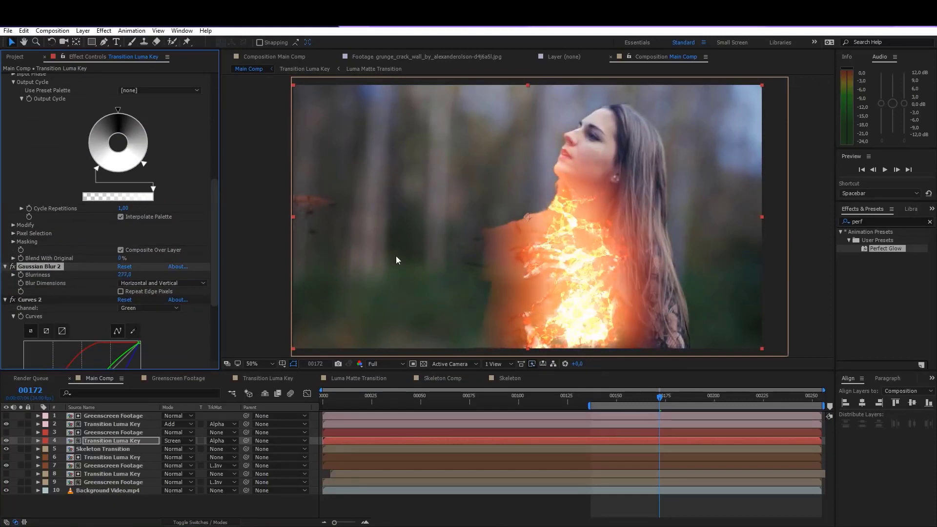
Reduce the opacity of the red Transition Luma Key layer to 67%.
{"action": "left_click", "coordinate": [141, 441]}
{"action": "key", "text": "t"}
{"action": "left_click_drag", "start_coordinate": [167, 449], "coordinate": [156, 453]}
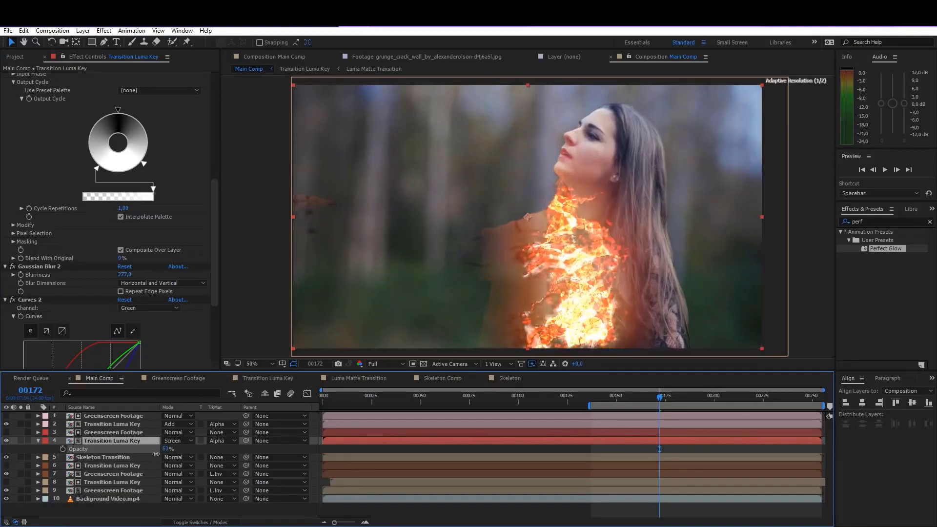
Set the blurriness of Gaussian Blur 2 on the red layer to 170 and go to frame 159.
{"action": "left_click", "coordinate": [126, 275]}
{"action": "type", "text": "20"}
{"action": "key", "text": "Return"}
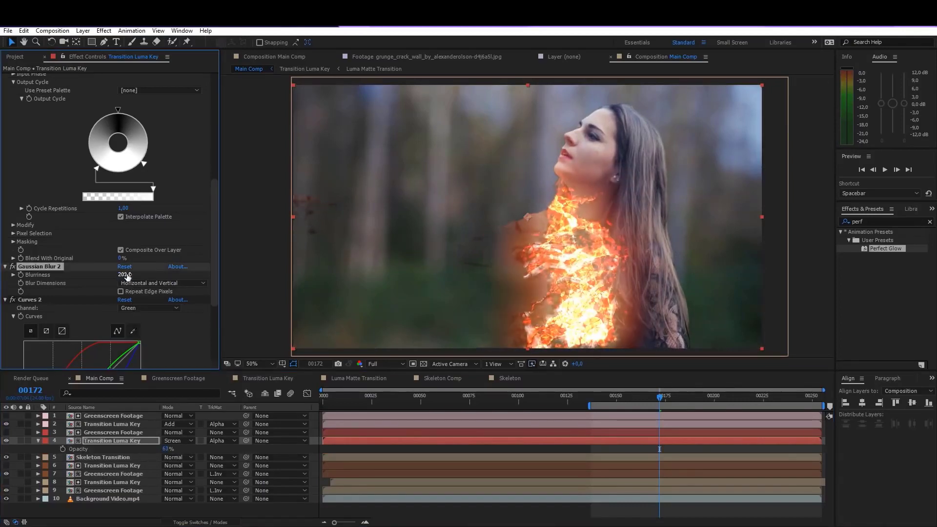
{"action": "left_click", "coordinate": [126, 275]}
{"action": "type", "text": "170"}
{"action": "key", "text": "Return"}
{"action": "left_click", "coordinate": [634, 398]}
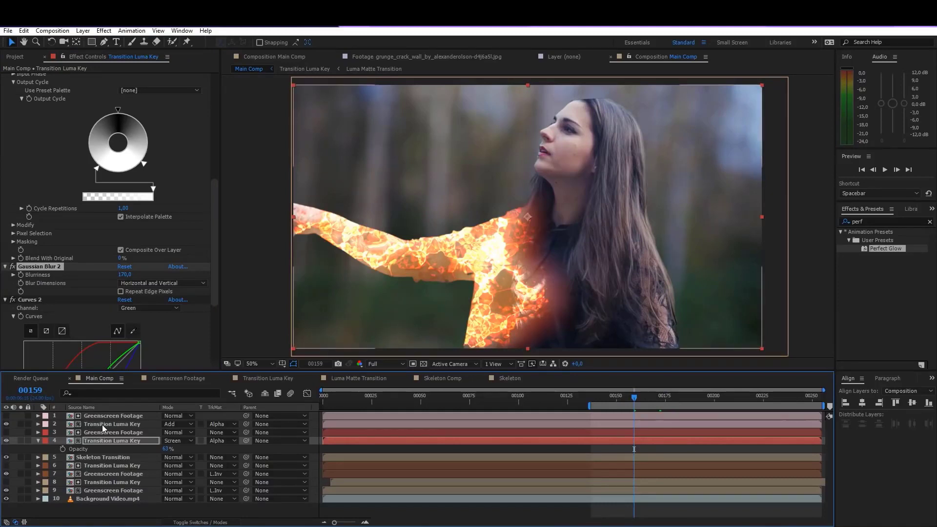
Darken the pink Transition Luma Key layer by lowering the RGB curve's highlights and lower midpoint in Curves 2.
{"action": "left_click", "coordinate": [102, 424]}
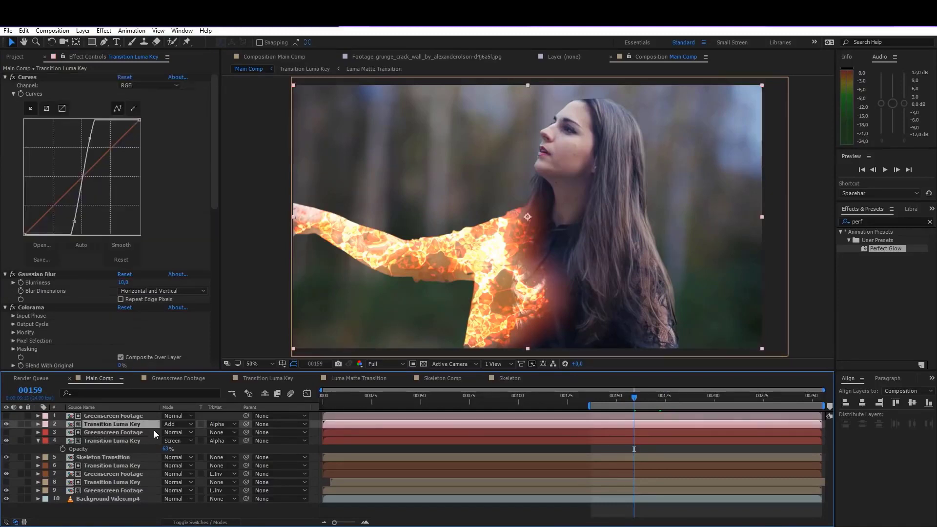
{"action": "left_click_drag", "start_coordinate": [215, 200], "coordinate": [219, 361]}
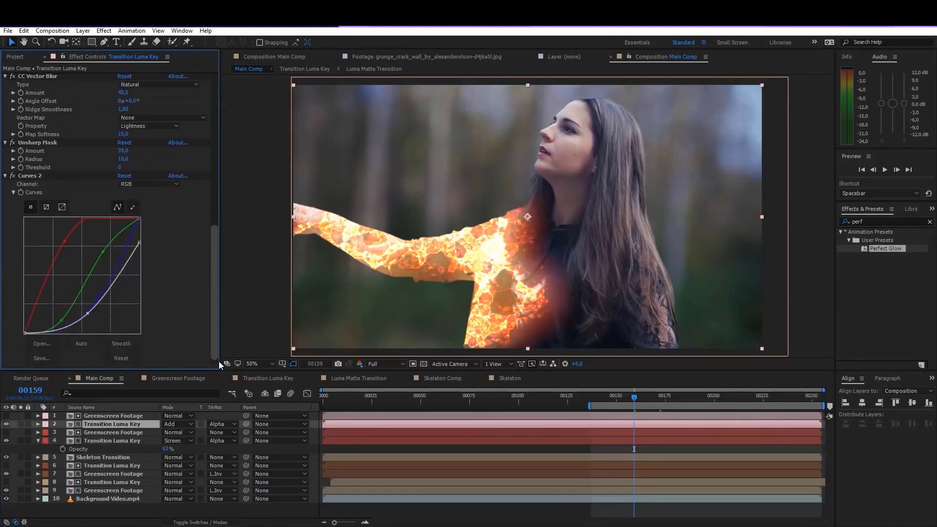
{"action": "left_click_drag", "start_coordinate": [140, 243], "coordinate": [171, 288]}
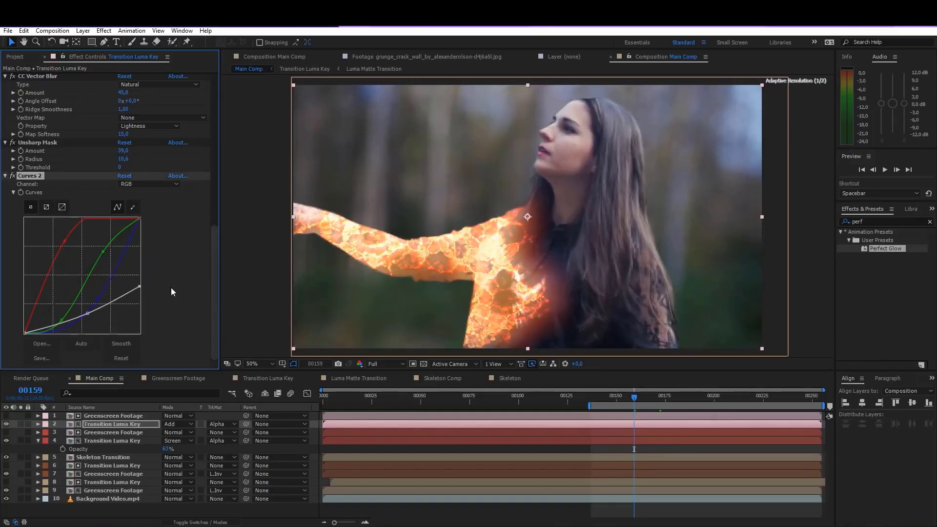
{"action": "left_click_drag", "start_coordinate": [88, 313], "coordinate": [85, 316]}
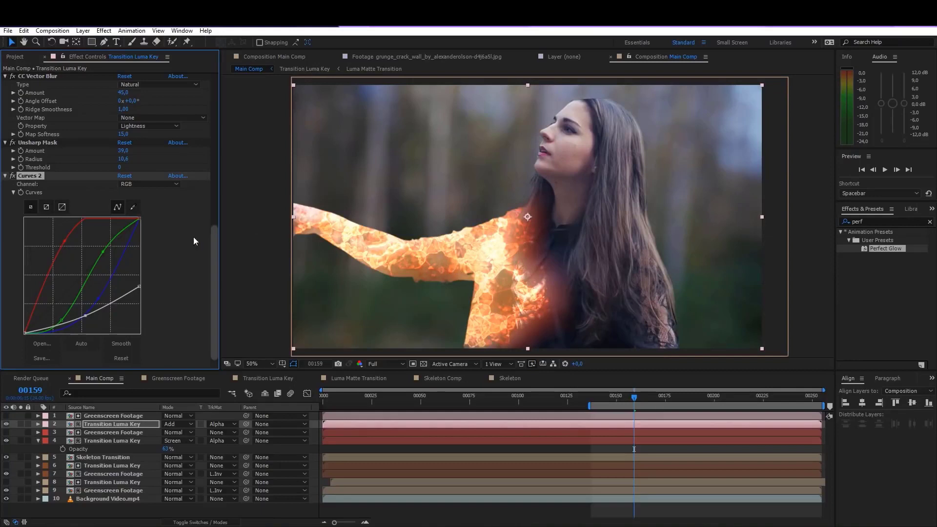
Fine-tune the green, blue and red curves in Curves 2 on the pink Transition Luma Key layer, lowering each slightly.
{"action": "left_click", "coordinate": [99, 248]}
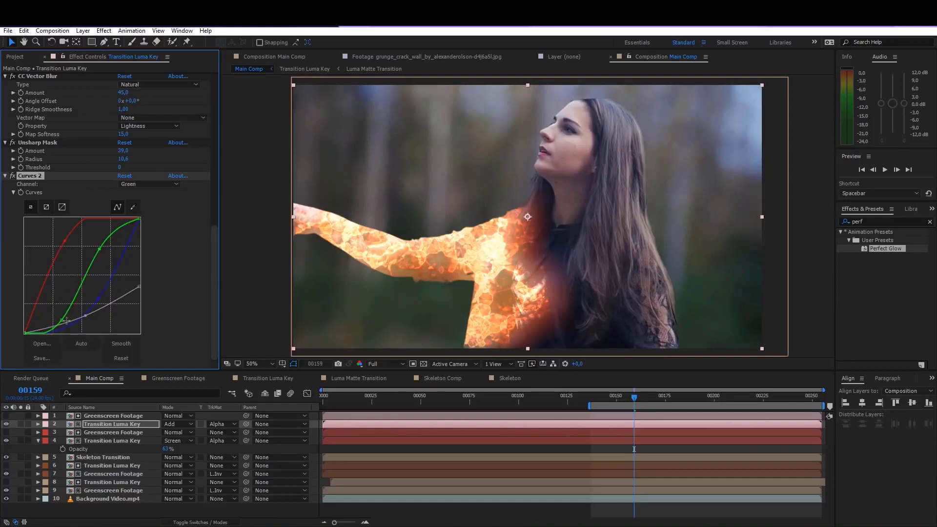
{"action": "left_click_drag", "start_coordinate": [60, 321], "coordinate": [62, 321]}
{"action": "left_click_drag", "start_coordinate": [100, 249], "coordinate": [104, 256]}
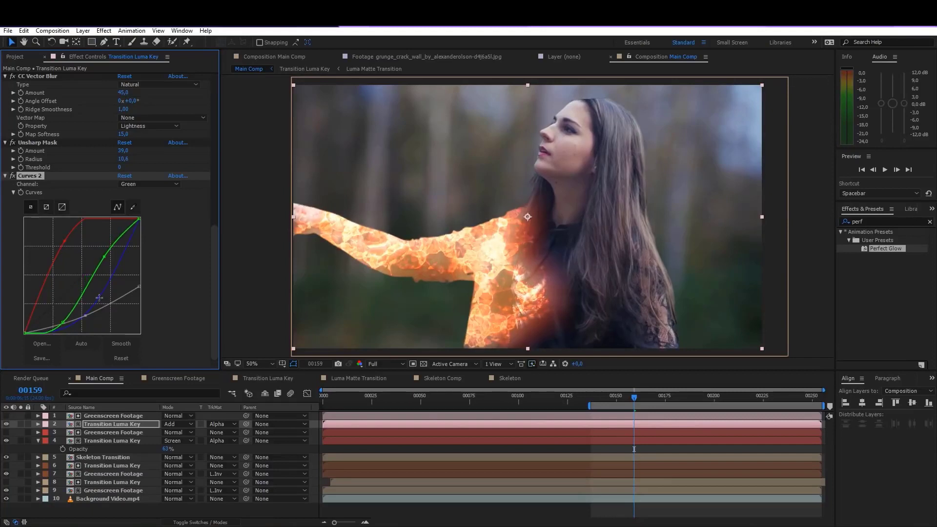
{"action": "left_click_drag", "start_coordinate": [99, 298], "coordinate": [101, 306]}
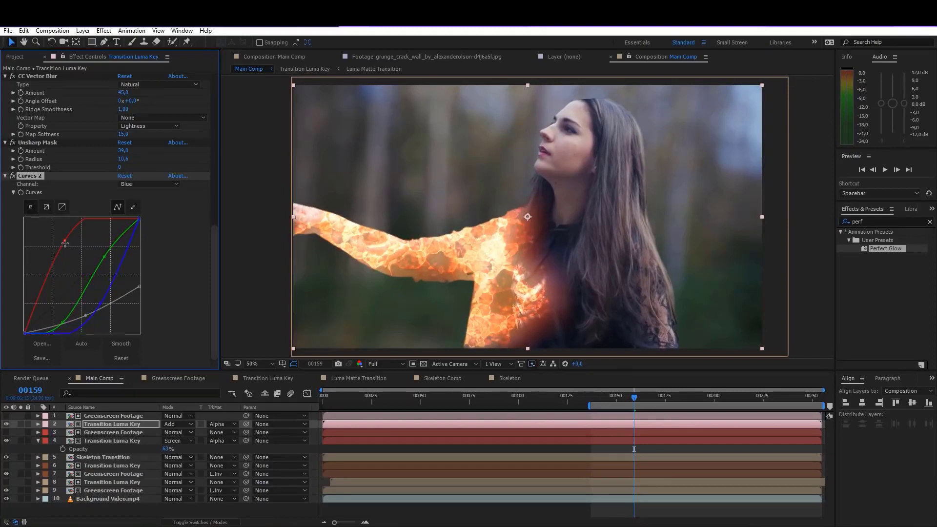
{"action": "mouse_move", "coordinate": [64, 241]}
{"action": "left_mouse_down"}
{"action": "mouse_move", "coordinate": [67, 250]}
{"action": "mouse_move", "coordinate": [67, 242]}
{"action": "left_mouse_up"}
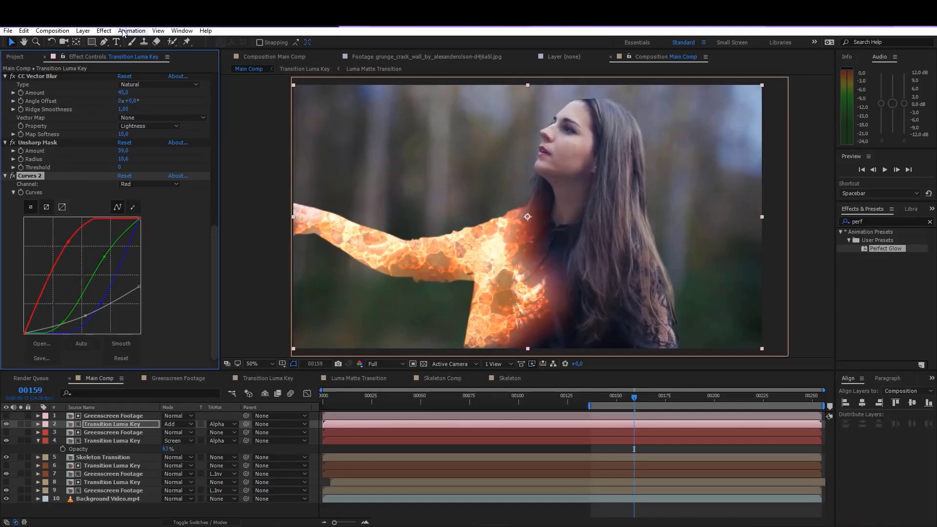
Remove the Unsharp Mask effect from the pink Transition Luma Key layer.
{"action": "left_click", "coordinate": [12, 142]}
{"action": "left_click", "coordinate": [31, 142]}
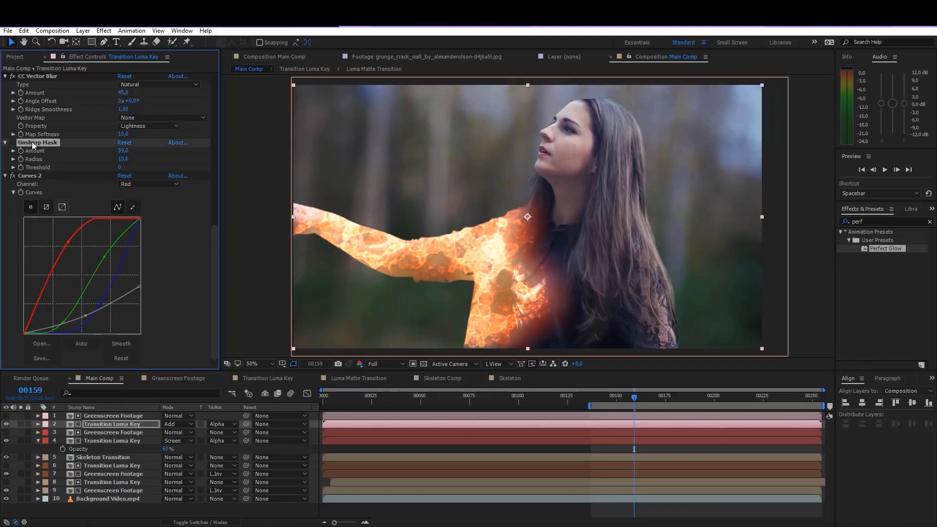
{"action": "key", "text": "Delete"}
{"action": "scroll", "coordinate": [39, 146], "scroll_direction": "up", "scroll_amount": 2}
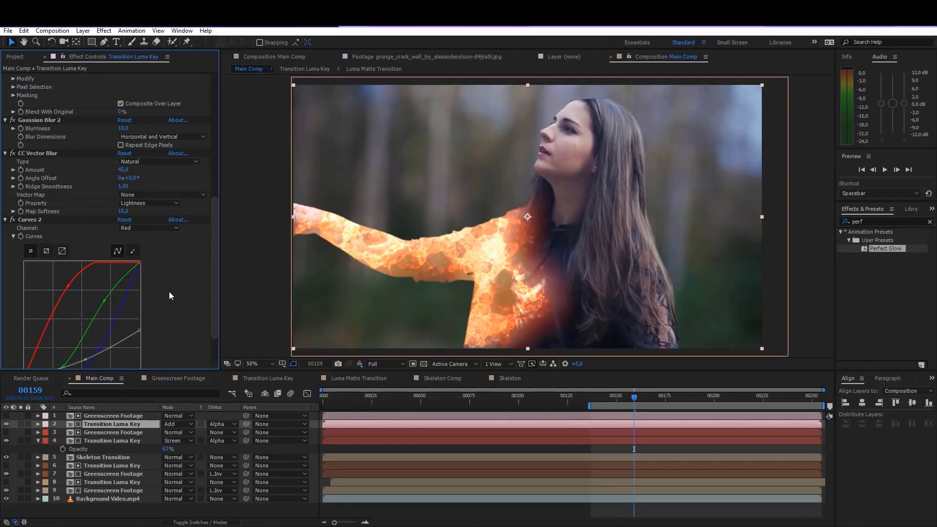
At frame 170, soften the contrast of the first Curves effect's RGB curve on the pink Transition Luma Key layer.
{"action": "left_click_drag", "start_coordinate": [610, 398], "coordinate": [655, 399]}
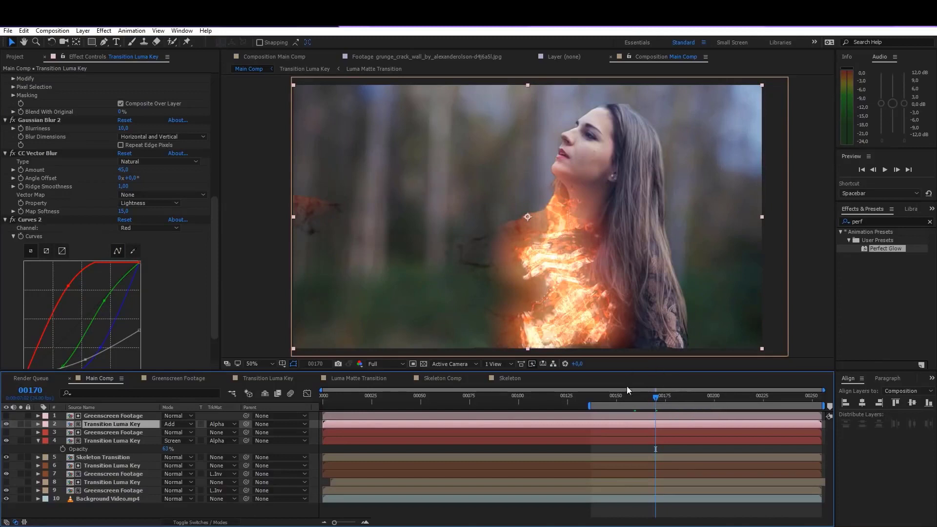
{"action": "left_click", "coordinate": [110, 417]}
{"action": "left_click", "coordinate": [105, 424]}
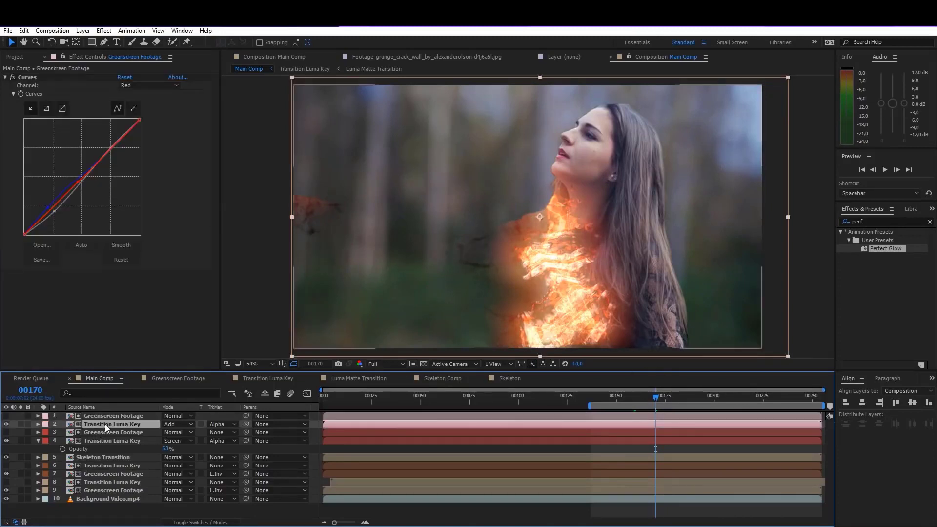
{"action": "left_click_drag", "start_coordinate": [87, 146], "coordinate": [100, 140]}
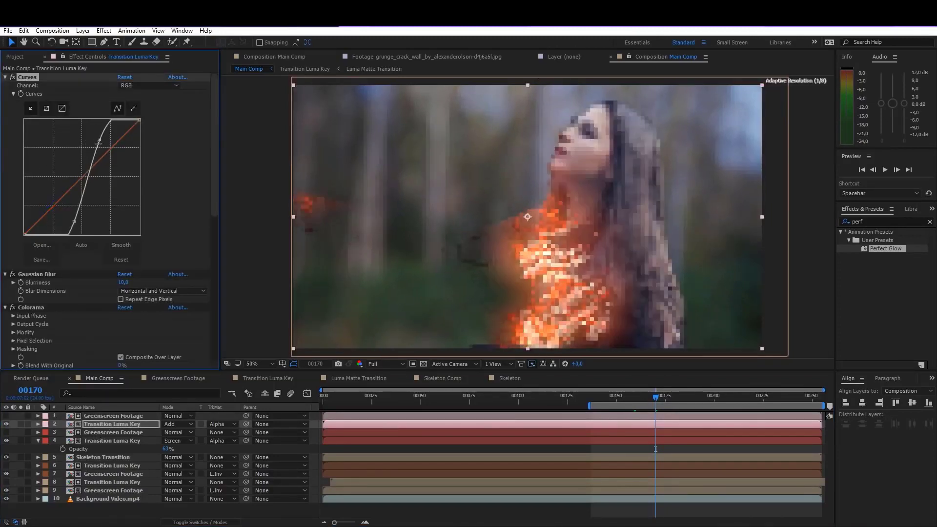
{"action": "left_click_drag", "start_coordinate": [75, 222], "coordinate": [57, 218]}
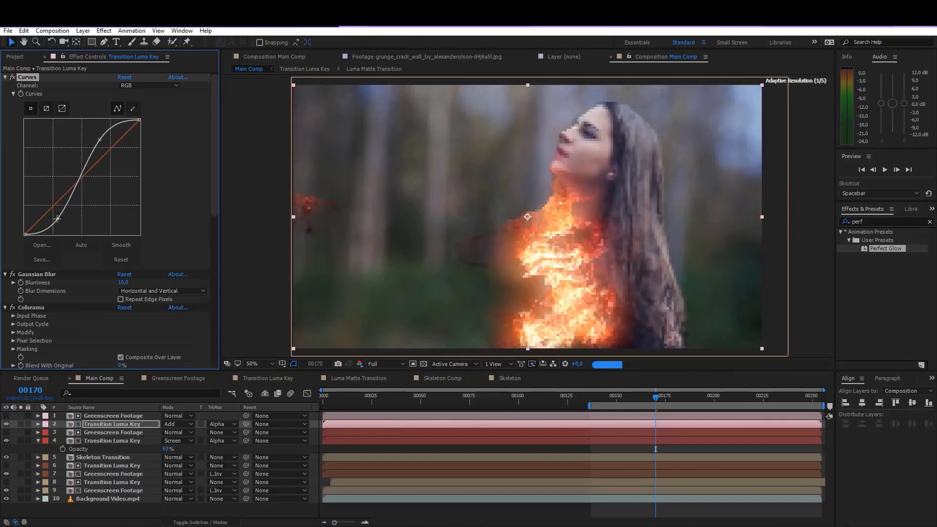
Reshape the first Curves effect's RGB curve on the red Transition Luma Key layer into a gentler S-curve with raised highlights.
{"action": "left_click", "coordinate": [93, 439]}
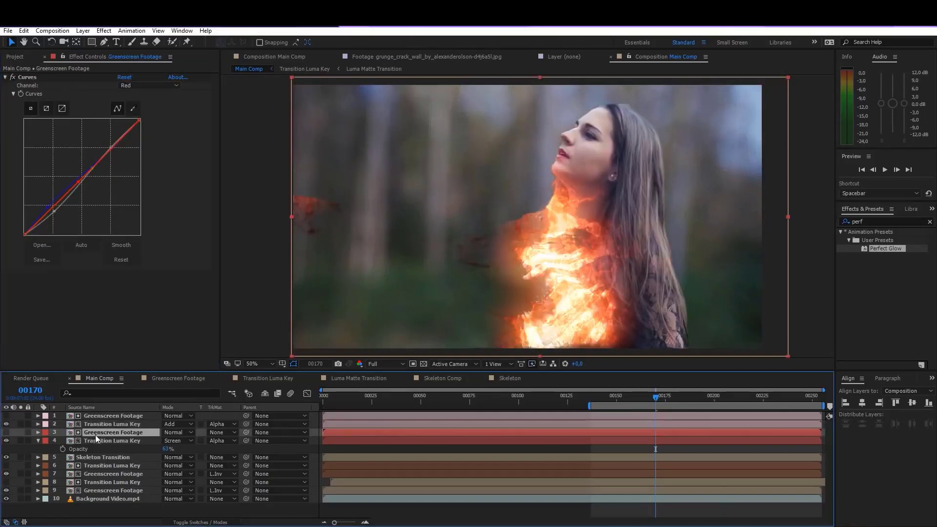
{"action": "left_click_drag", "start_coordinate": [88, 141], "coordinate": [109, 146]}
{"action": "mouse_move", "coordinate": [77, 217]}
{"action": "left_mouse_down"}
{"action": "mouse_move", "coordinate": [84, 211]}
{"action": "mouse_move", "coordinate": [65, 209]}
{"action": "left_mouse_up"}
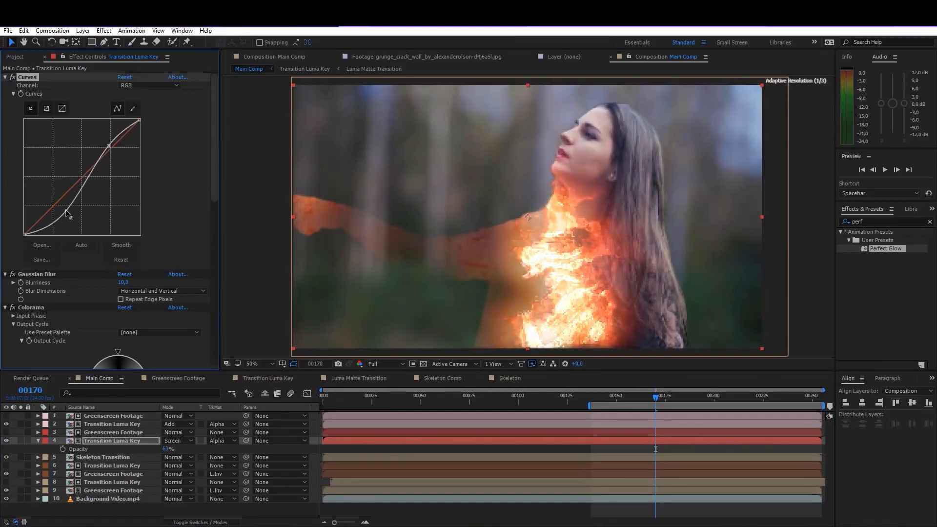
{"action": "mouse_move", "coordinate": [106, 145]}
{"action": "left_mouse_down"}
{"action": "mouse_move", "coordinate": [86, 133]}
{"action": "mouse_move", "coordinate": [95, 137]}
{"action": "left_mouse_up"}
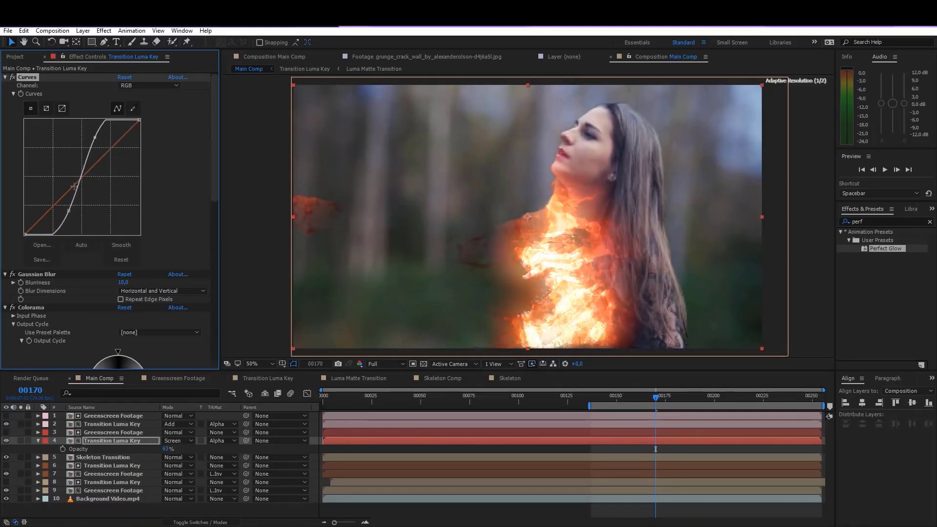
{"action": "left_click_drag", "start_coordinate": [69, 211], "coordinate": [59, 203]}
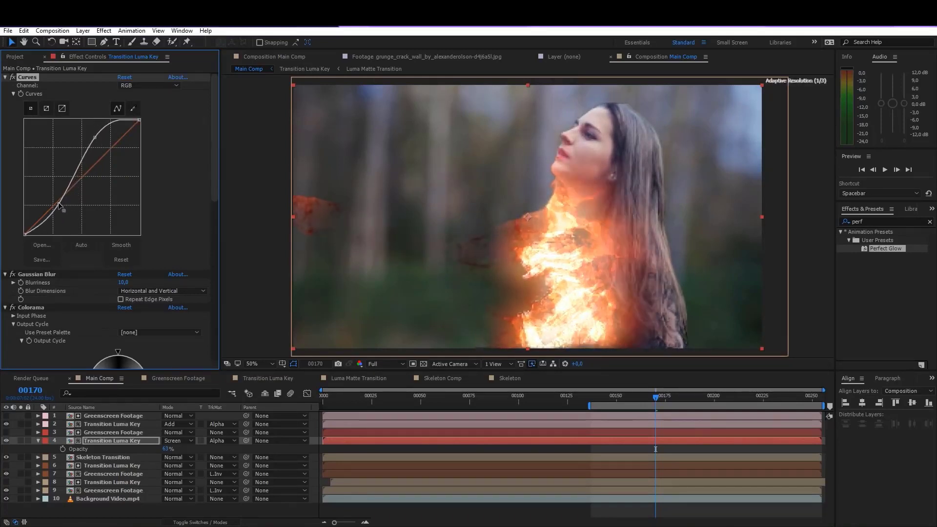
{"action": "left_click_drag", "start_coordinate": [96, 137], "coordinate": [93, 135]}
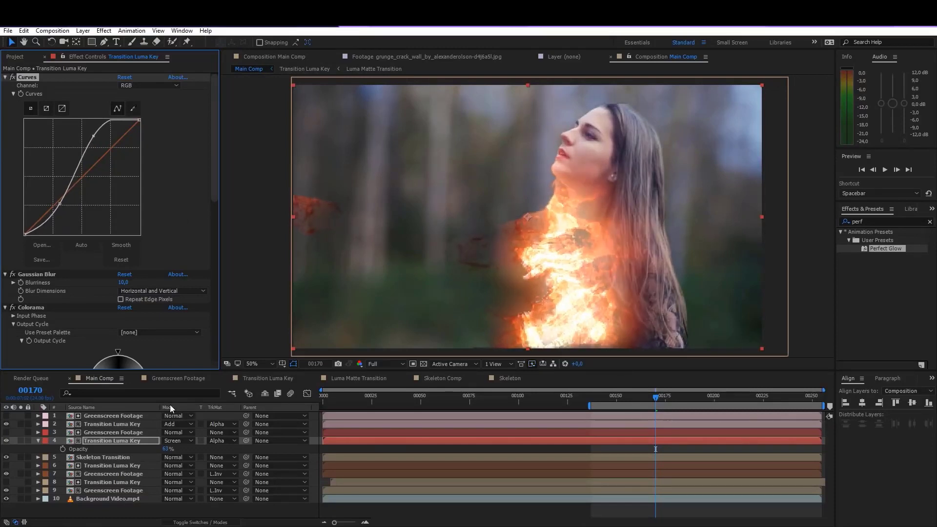
Compare the red Transition Luma Key layer on and off, reduce its opacity to 38%, and check frames 157 to 177.
{"action": "left_click", "coordinate": [7, 441]}
{"action": "left_click", "coordinate": [6, 441]}
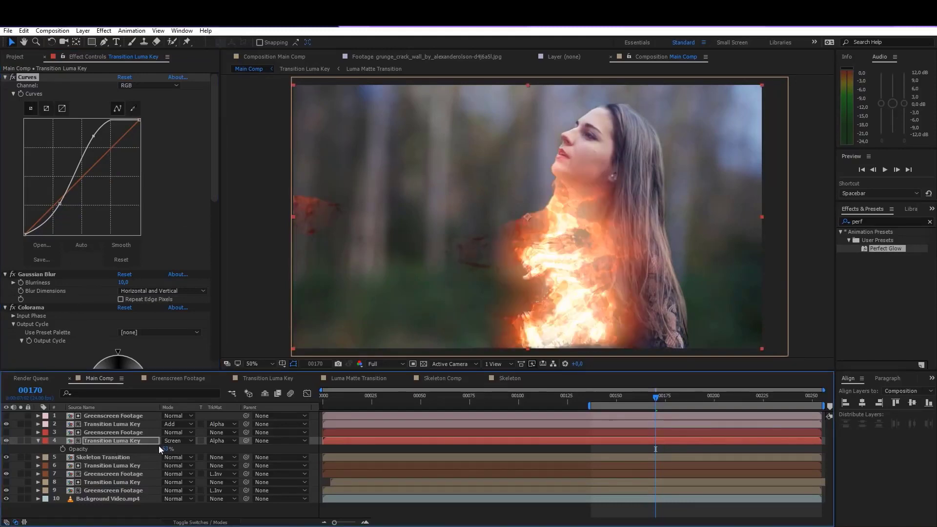
{"action": "left_click_drag", "start_coordinate": [166, 450], "coordinate": [154, 448]}
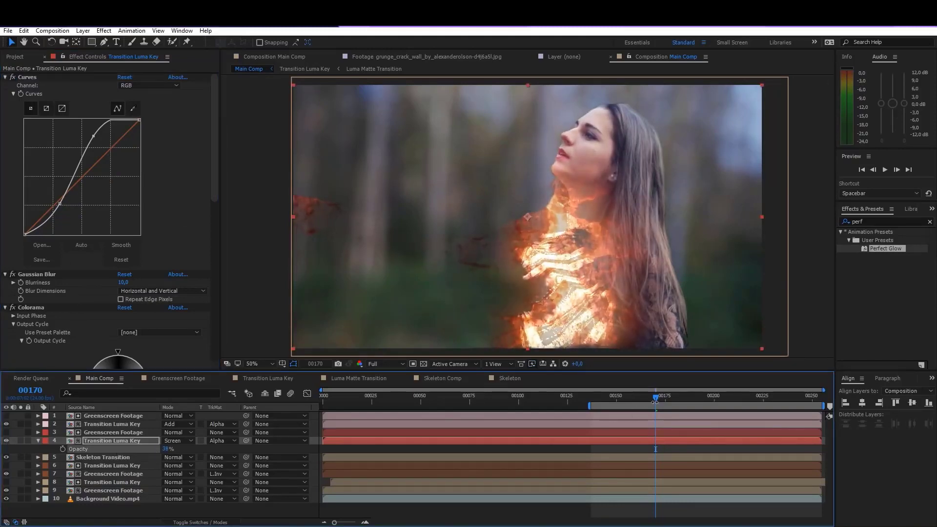
{"action": "left_click", "coordinate": [631, 395]}
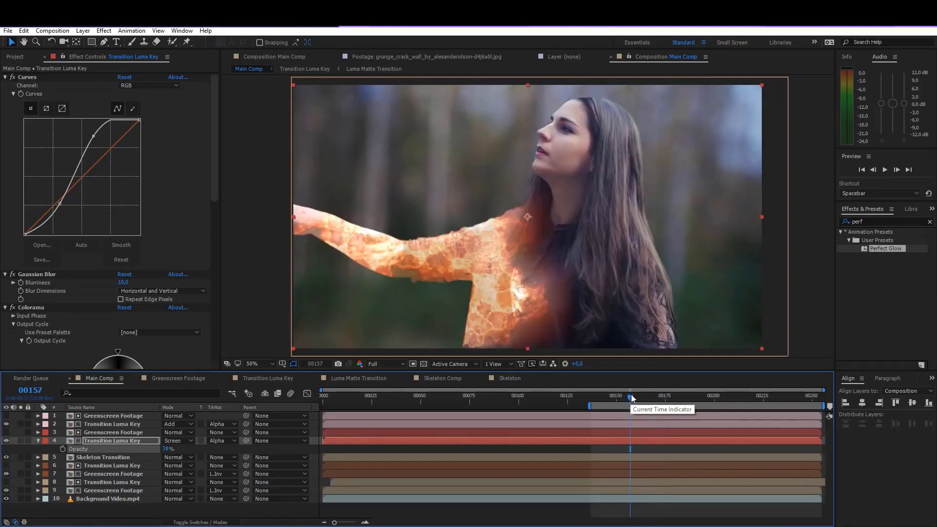
{"action": "left_click", "coordinate": [643, 395]}
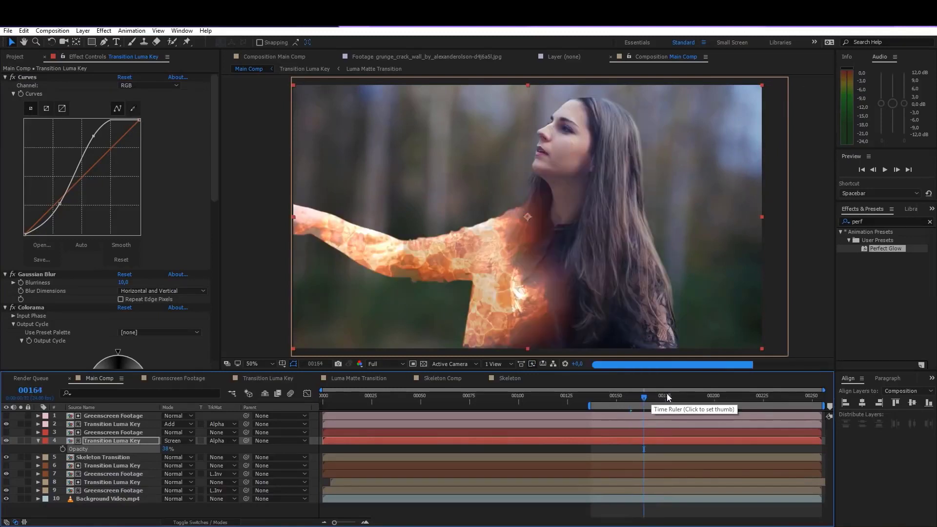
{"action": "left_click", "coordinate": [670, 394]}
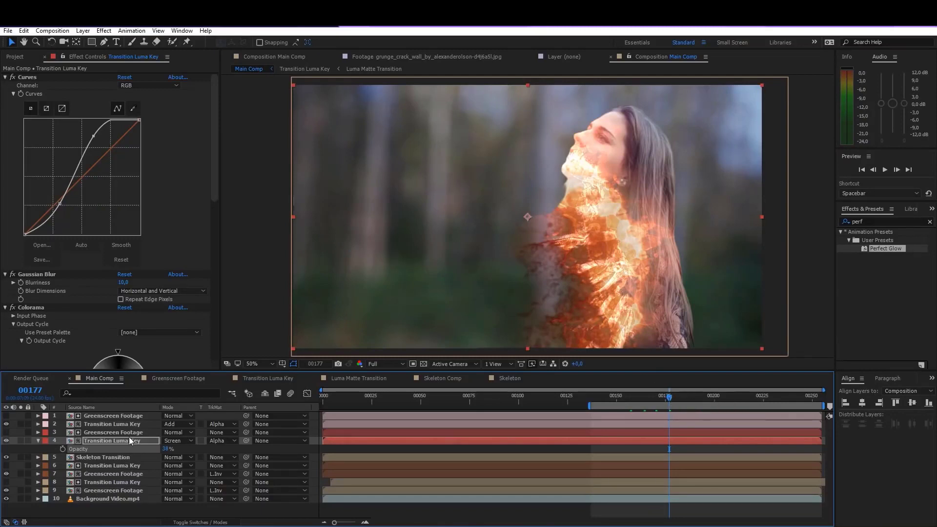
Adjust the timing of the Transition Luma Key matte inside the Skeleton Transition composition, checking the main composition at frame 185.
{"action": "left_click", "coordinate": [108, 461]}
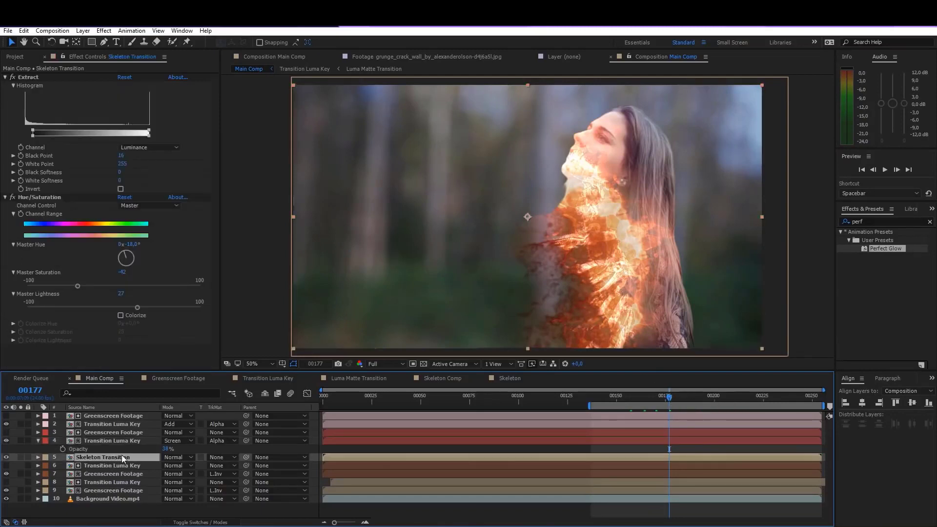
{"action": "double_click", "coordinate": [122, 455]}
{"action": "left_click_drag", "start_coordinate": [531, 417], "coordinate": [540, 417]}
{"action": "left_click", "coordinate": [101, 379]}
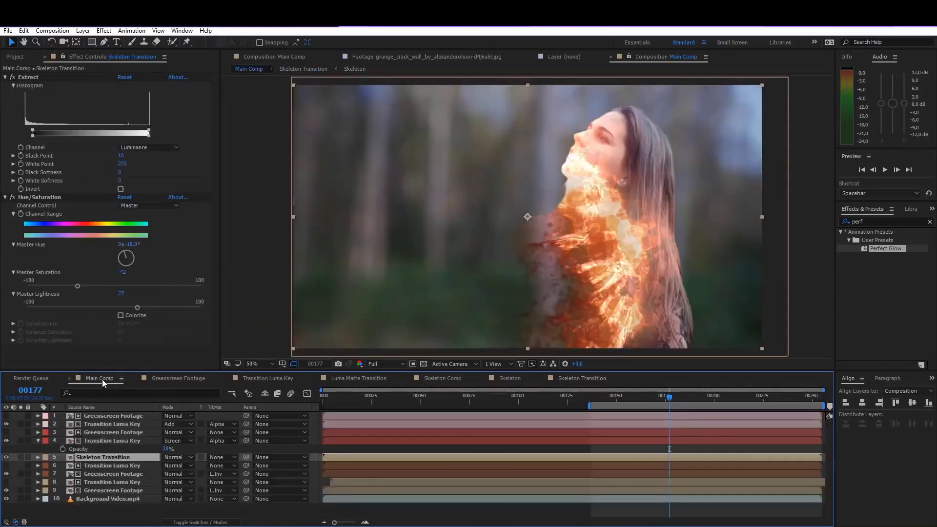
{"action": "left_click", "coordinate": [684, 396]}
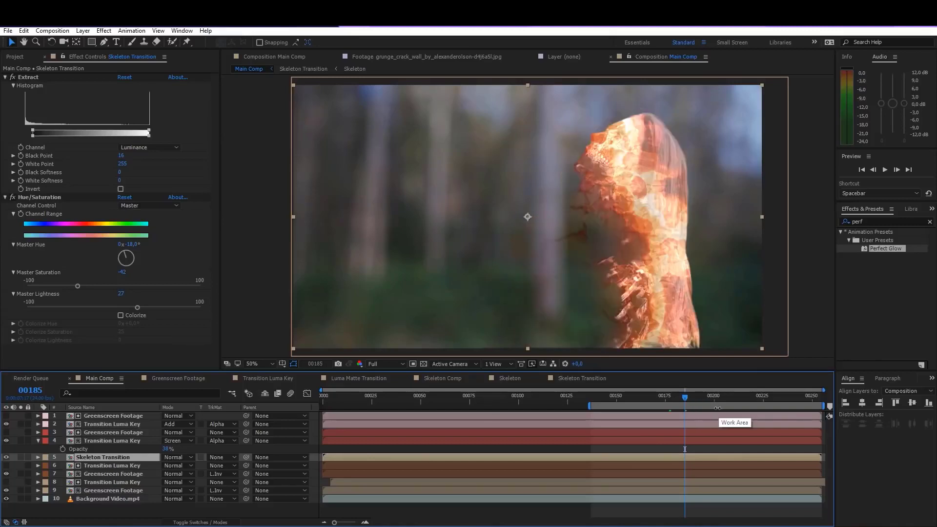
{"action": "double_click", "coordinate": [658, 457]}
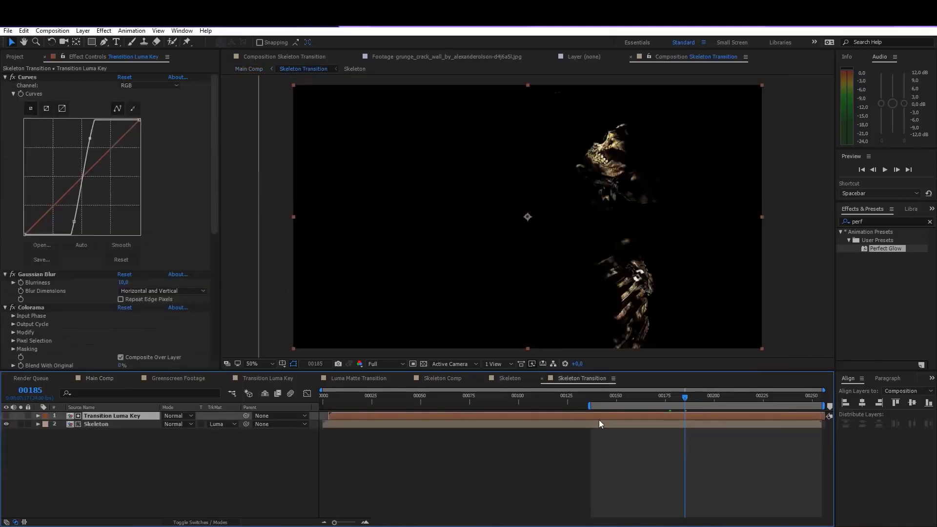
{"action": "left_click", "coordinate": [98, 379]}
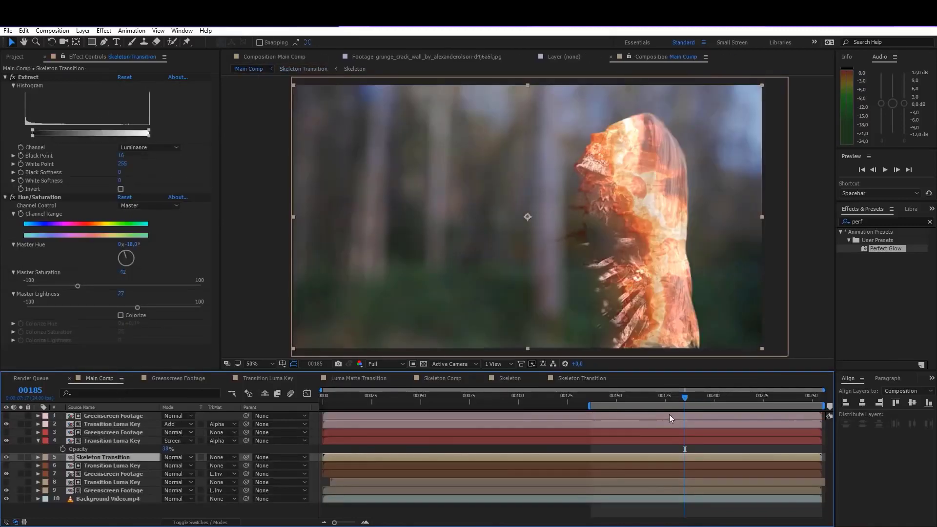
Shift the Transition Luma Key matte on layer 8 a few frames later and check the result up to frame 218.
{"action": "left_click", "coordinate": [121, 482]}
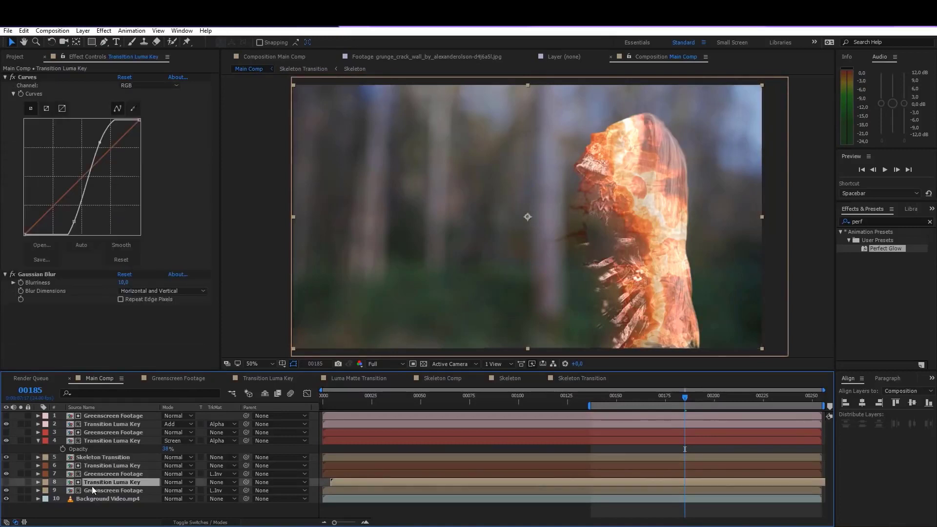
{"action": "left_click_drag", "start_coordinate": [362, 482], "coordinate": [368, 483]}
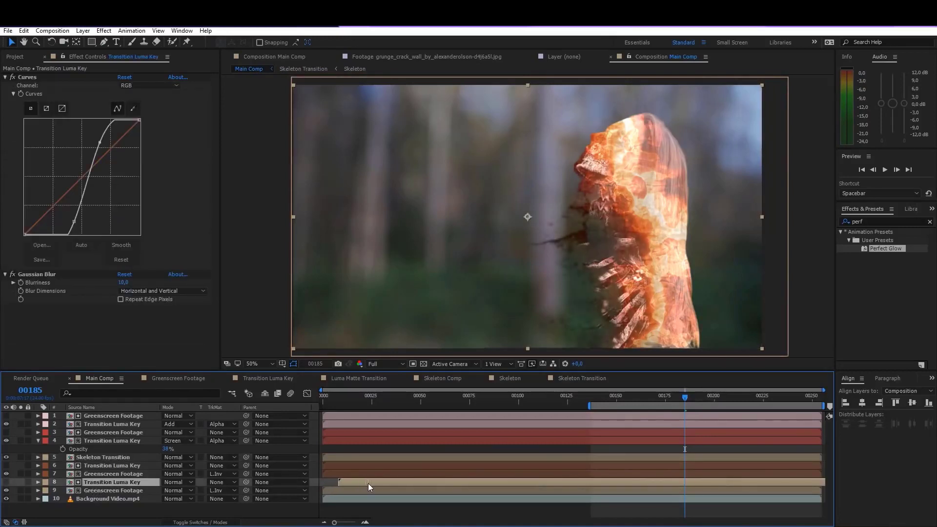
{"action": "left_click", "coordinate": [707, 401]}
{"action": "left_click", "coordinate": [749, 400]}
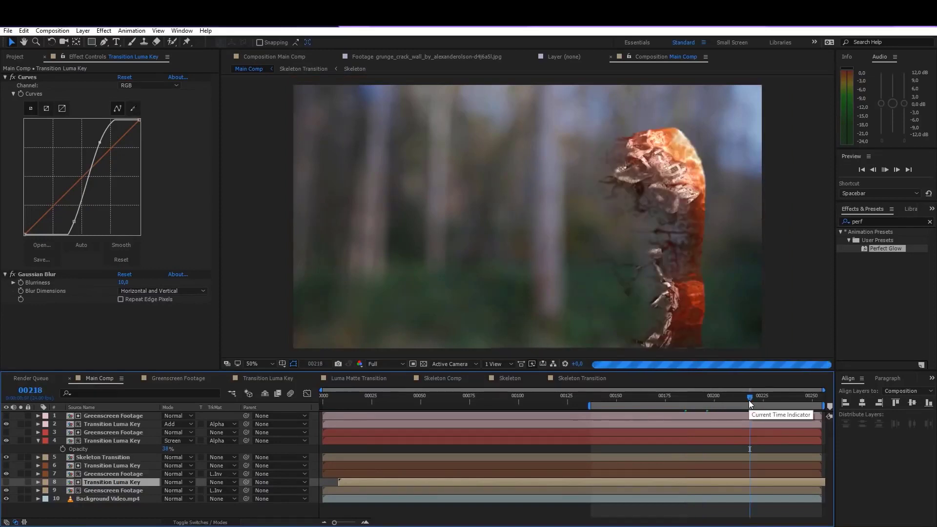
Play a preview of the main composition's work area to review the burning skeleton transition.
{"action": "left_click", "coordinate": [682, 474]}
{"action": "key", "text": "space"}
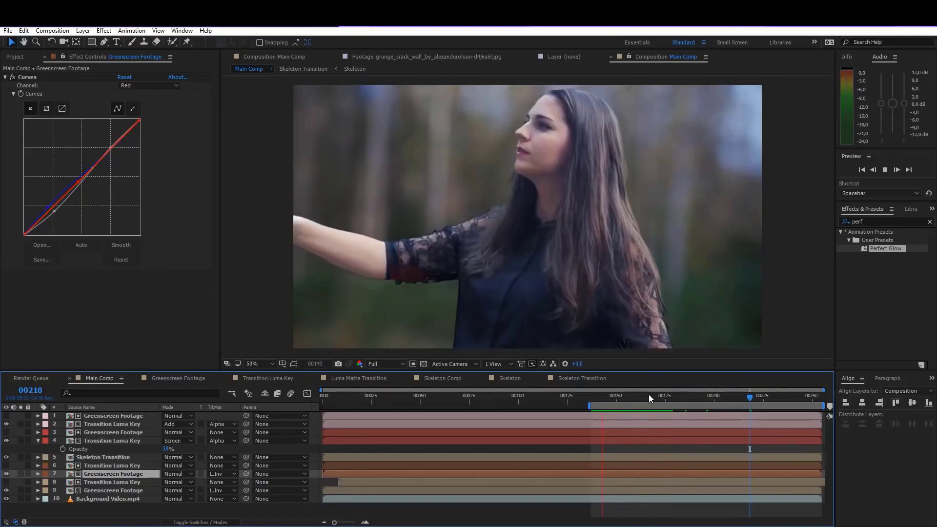
Go to frame 177 and apply the Perfect Glow preset to the pink Transition Luma Key layer.
{"action": "left_click_drag", "start_coordinate": [648, 394], "coordinate": [671, 410]}
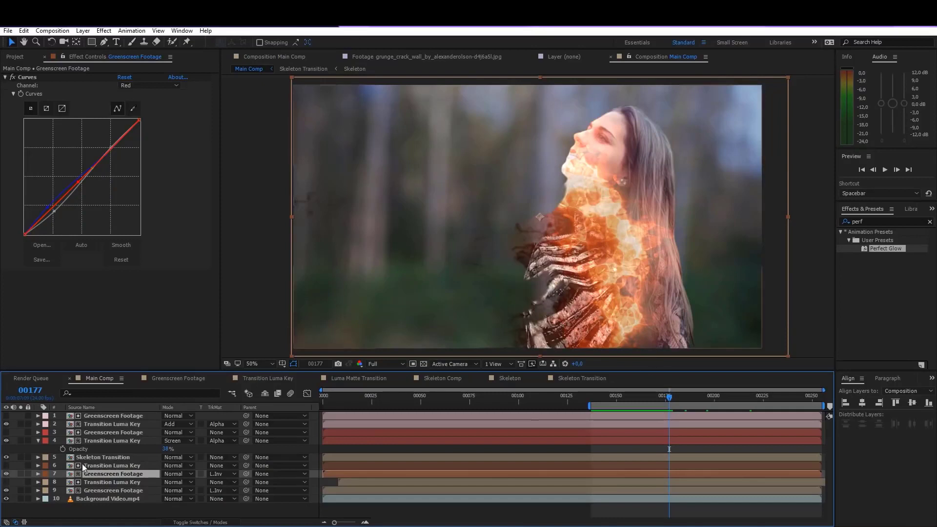
{"action": "left_click", "coordinate": [108, 425]}
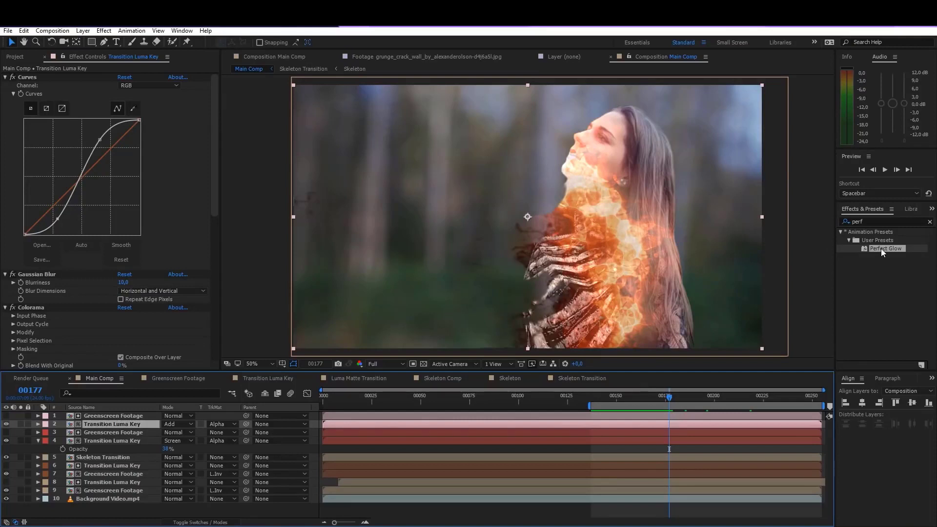
{"action": "left_click_drag", "start_coordinate": [880, 248], "coordinate": [127, 425]}
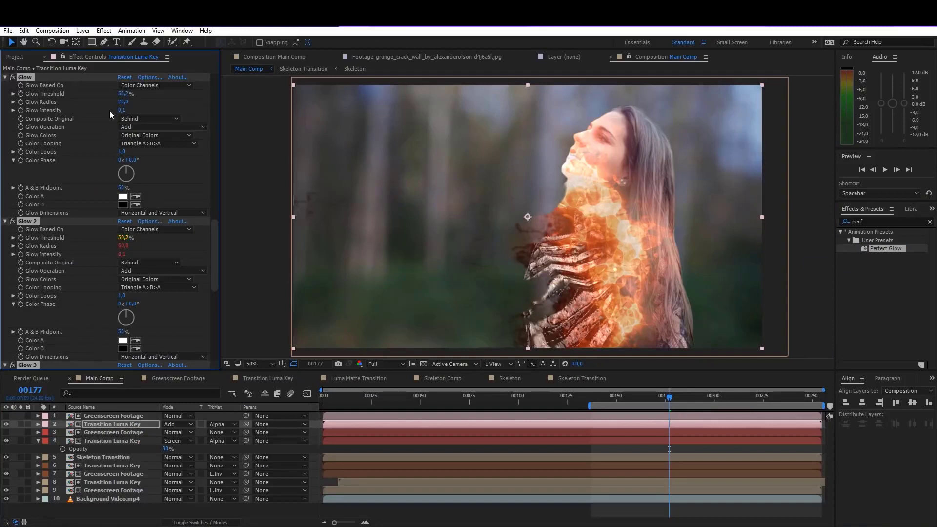
Set the first Glow's threshold to 42%, radius to 13 and intensity to 0.2, and collapse the settings of all four Glow effects.
{"action": "left_click_drag", "start_coordinate": [123, 94], "coordinate": [120, 113]}
{"action": "left_click", "coordinate": [134, 112]}
{"action": "left_click", "coordinate": [153, 107]}
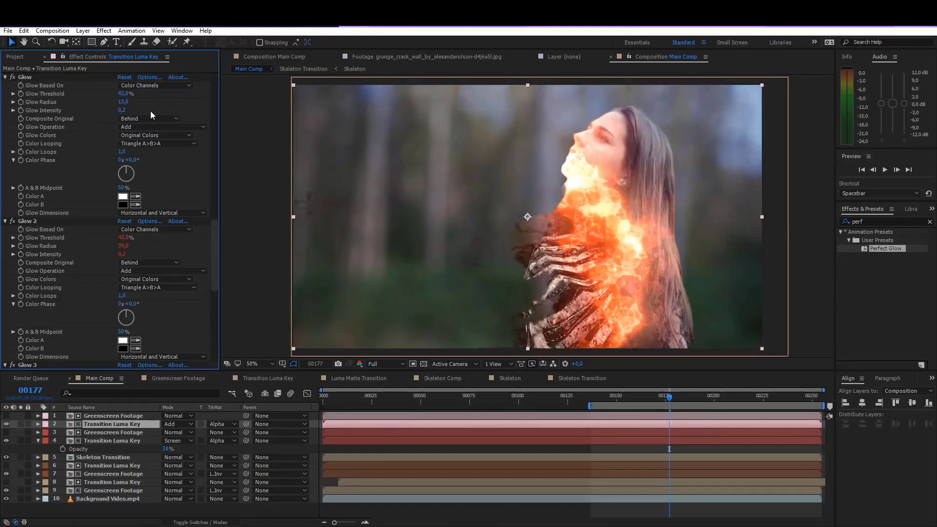
{"action": "left_click", "coordinate": [5, 78]}
{"action": "left_click", "coordinate": [5, 86]}
{"action": "left_click", "coordinate": [5, 94]}
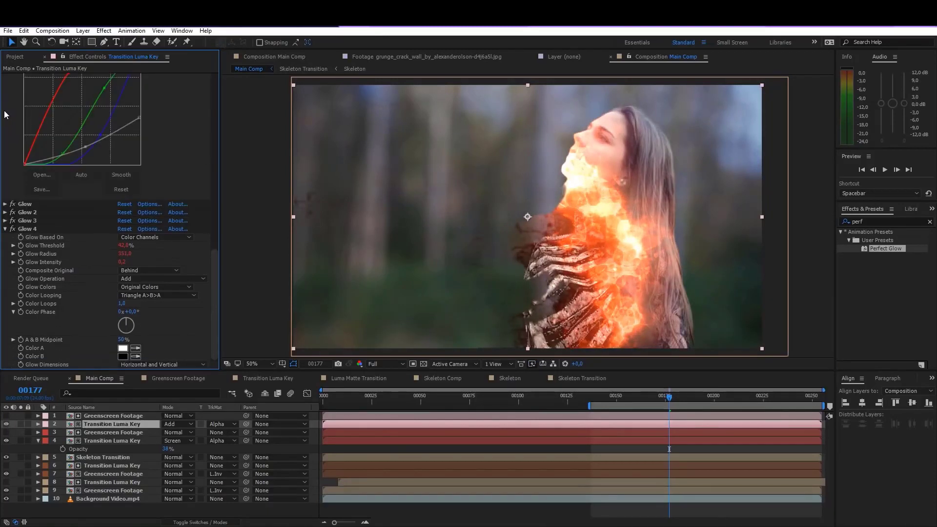
{"action": "left_click", "coordinate": [4, 230]}
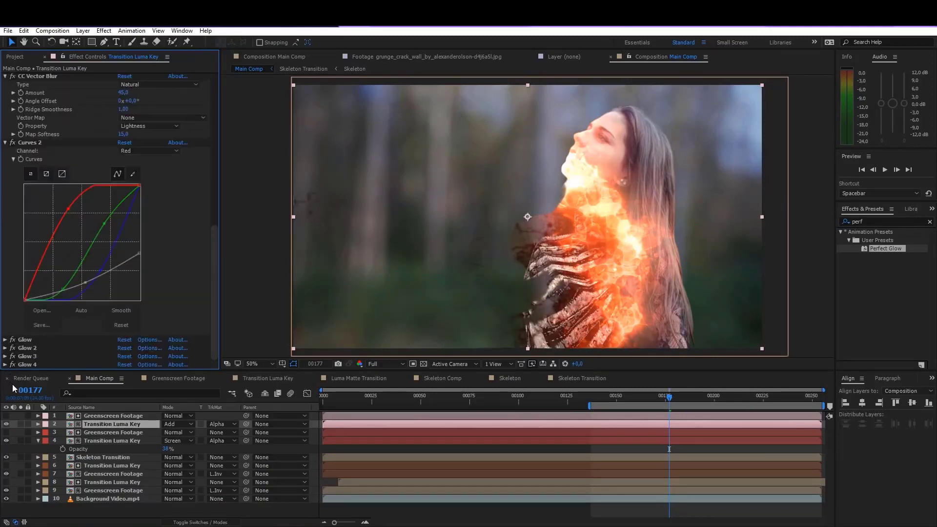
Find the standard Glow effect and add it to the pink Transition Luma Key layer as a fifth glow.
{"action": "left_click", "coordinate": [102, 440]}
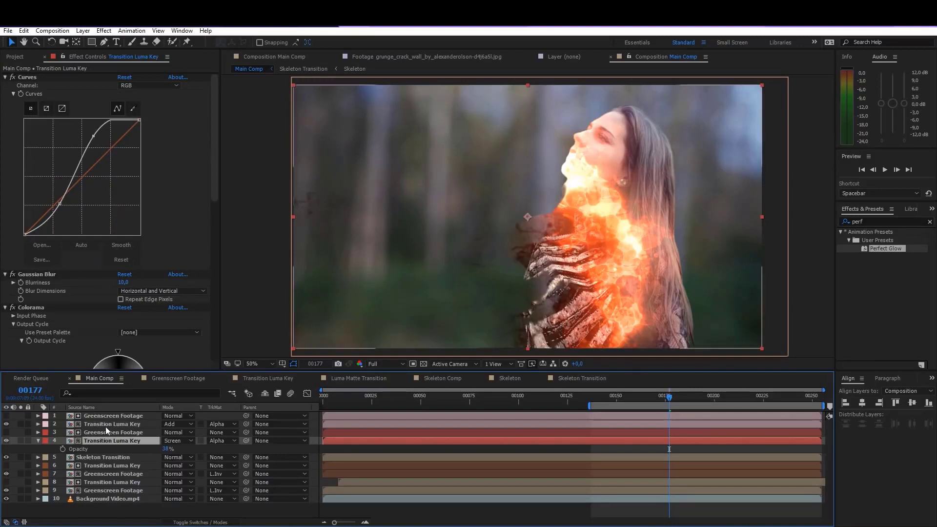
{"action": "left_click", "coordinate": [105, 426]}
{"action": "left_click", "coordinate": [859, 222]}
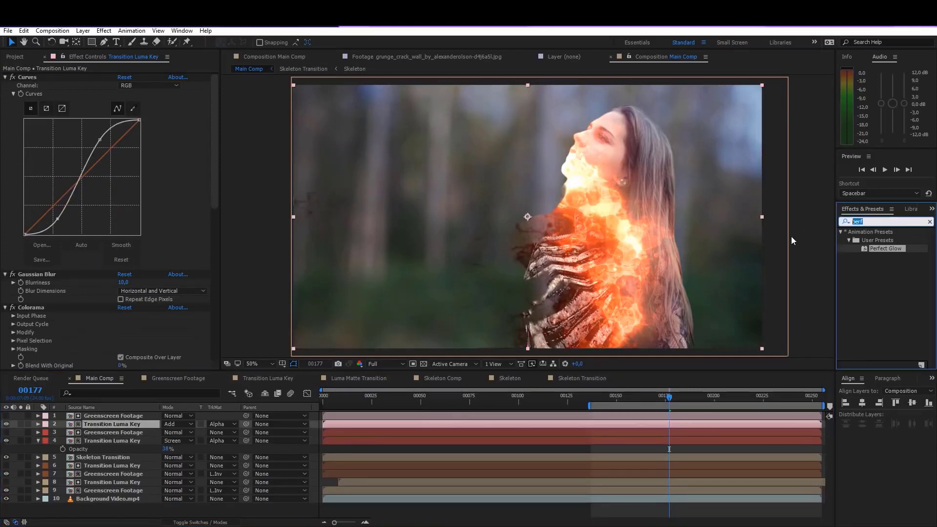
{"action": "type", "text": "glow"}
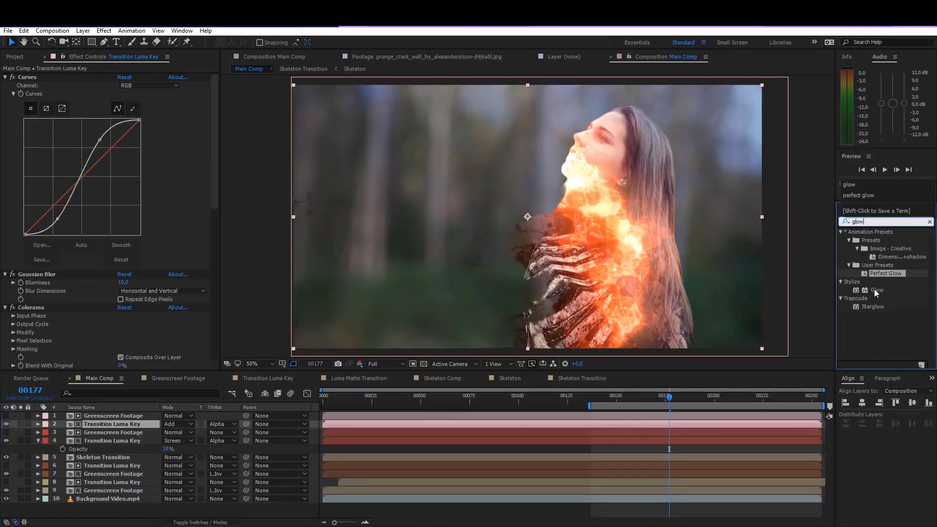
{"action": "left_click_drag", "start_coordinate": [876, 292], "coordinate": [140, 429]}
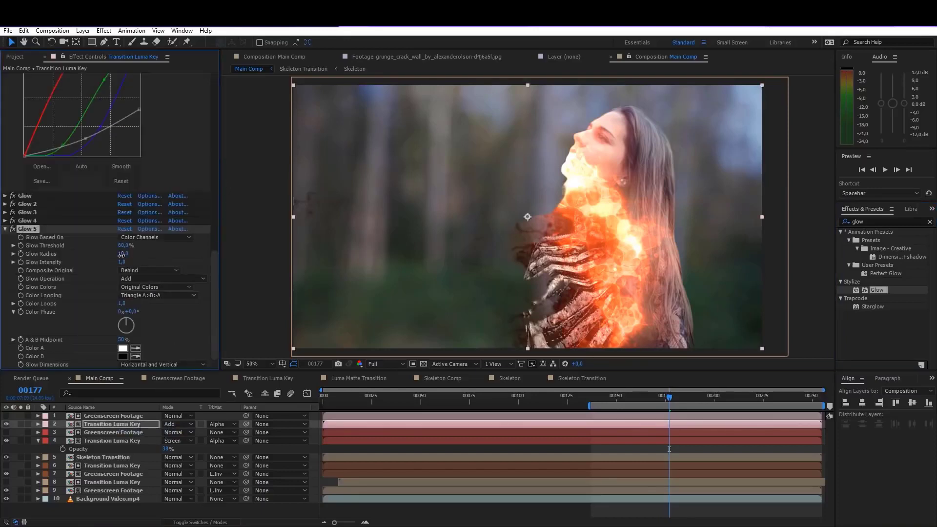
Set the Glow 5 radius to 337 and its threshold to 37.6%, comparing the picture with the effect off and on.
{"action": "left_click_drag", "start_coordinate": [121, 254], "coordinate": [375, 251]}
{"action": "left_click_drag", "start_coordinate": [125, 248], "coordinate": [38, 269]}
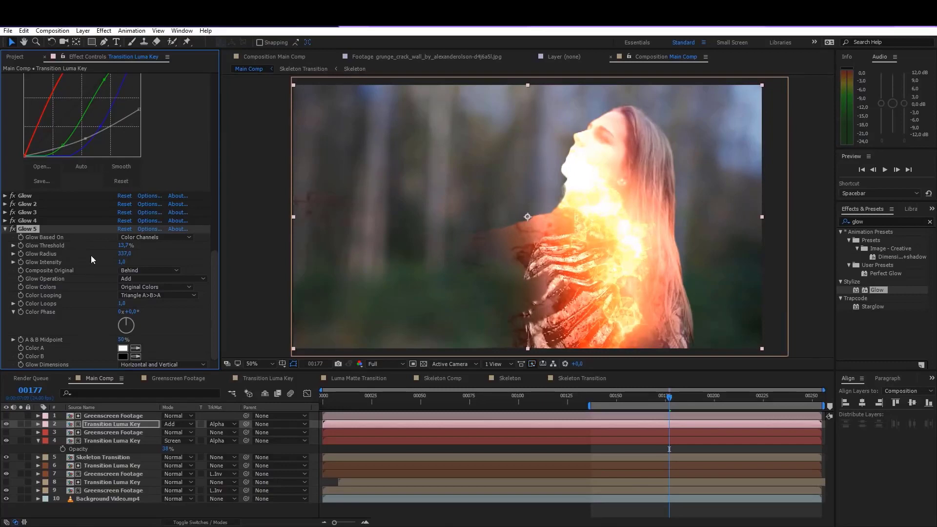
{"action": "left_click", "coordinate": [13, 229]}
{"action": "left_click", "coordinate": [13, 229]}
{"action": "left_click_drag", "start_coordinate": [124, 246], "coordinate": [170, 246]}
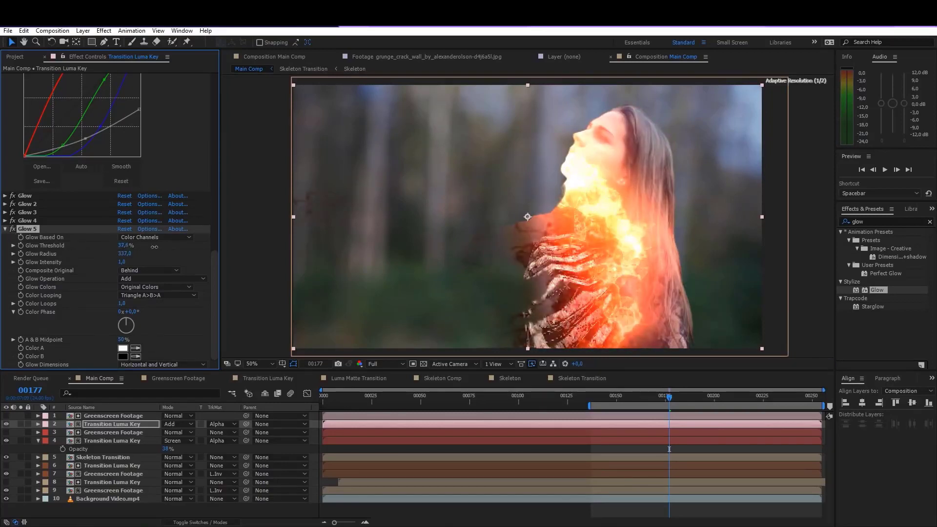
Compare Glow 5 off and on, raise its threshold to 45.9%, and check the result at frames 184 and 194.
{"action": "left_click", "coordinate": [13, 229]}
{"action": "left_click", "coordinate": [13, 229]}
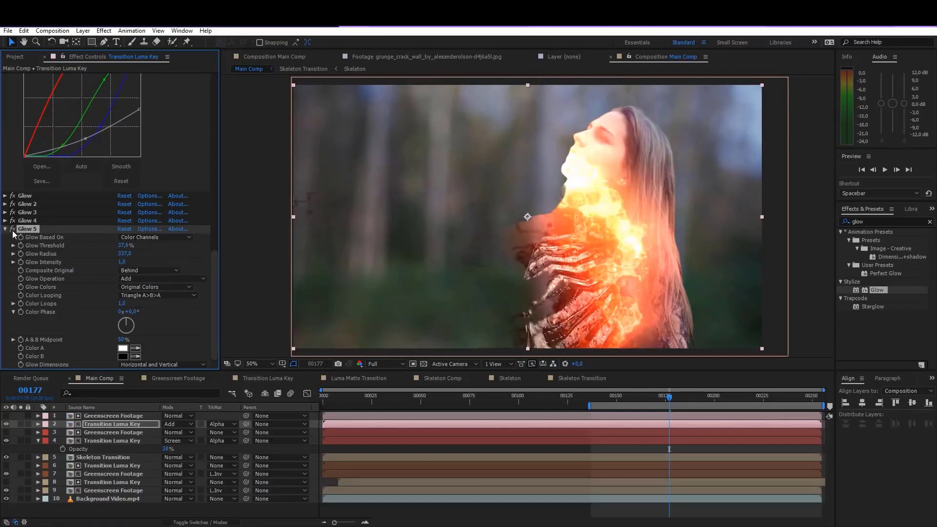
{"action": "left_click", "coordinate": [13, 229]}
{"action": "left_click", "coordinate": [12, 229]}
{"action": "mouse_move", "coordinate": [126, 246]}
{"action": "left_mouse_down"}
{"action": "mouse_move", "coordinate": [139, 246]}
{"action": "mouse_move", "coordinate": [128, 246]}
{"action": "left_mouse_up"}
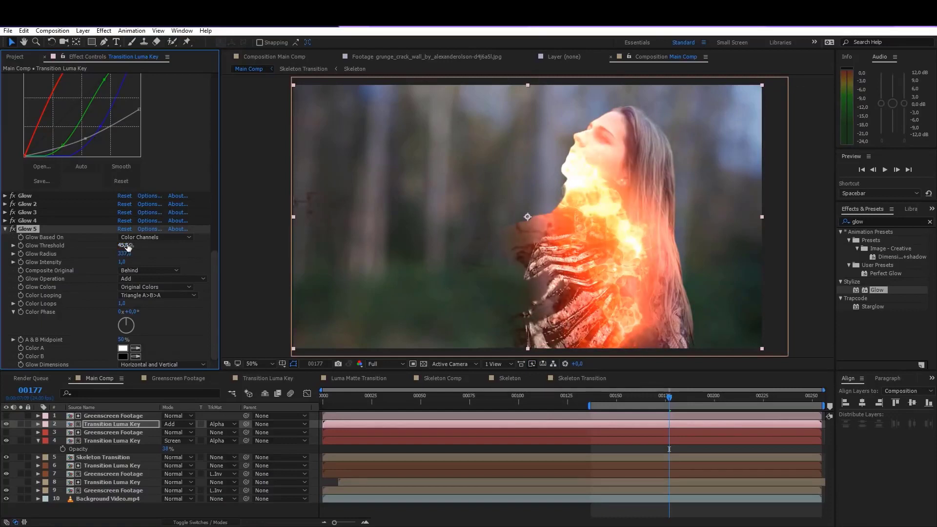
{"action": "left_click_drag", "start_coordinate": [651, 396], "coordinate": [684, 399]}
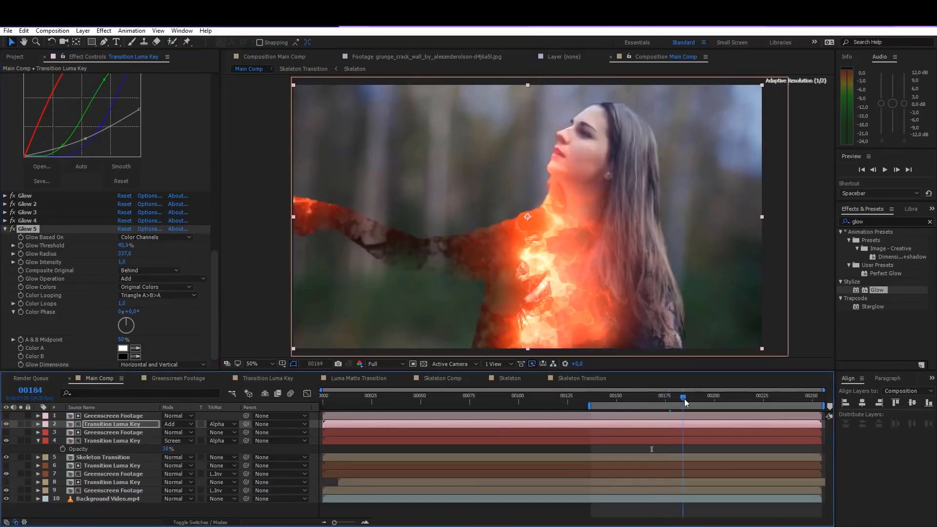
{"action": "left_click", "coordinate": [702, 399]}
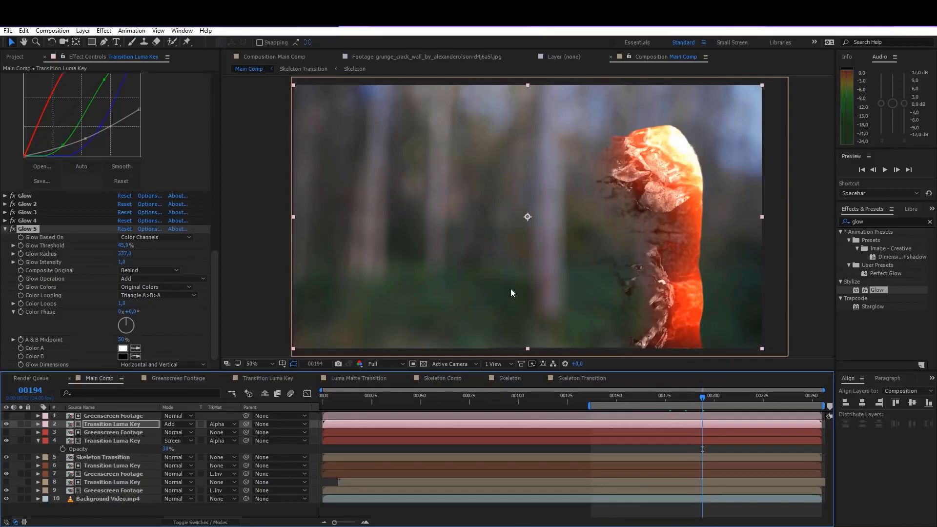
Cut all five Glow effects from the pink Transition Luma Key layer so they can be pasted elsewhere.
{"action": "left_click", "coordinate": [107, 426]}
{"action": "left_click", "coordinate": [19, 195]}
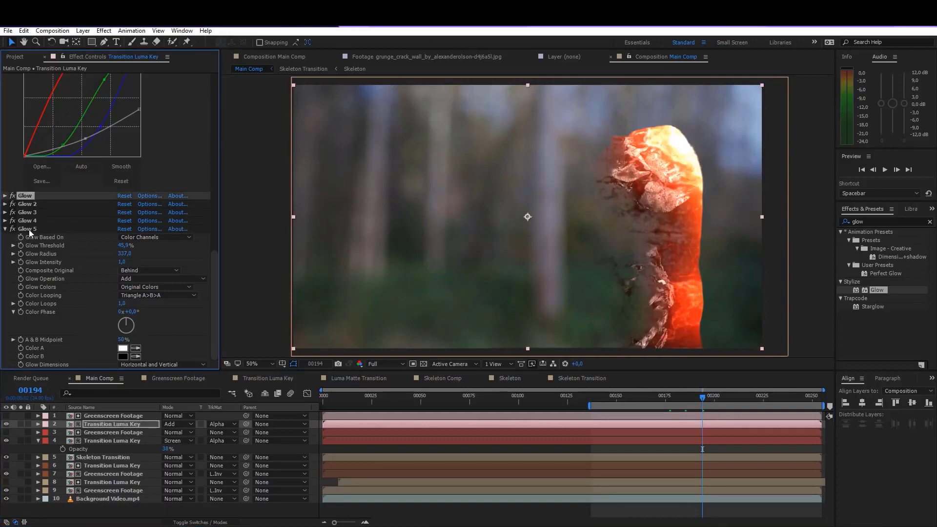
{"action": "left_click", "coordinate": [28, 229], "text": "shift"}
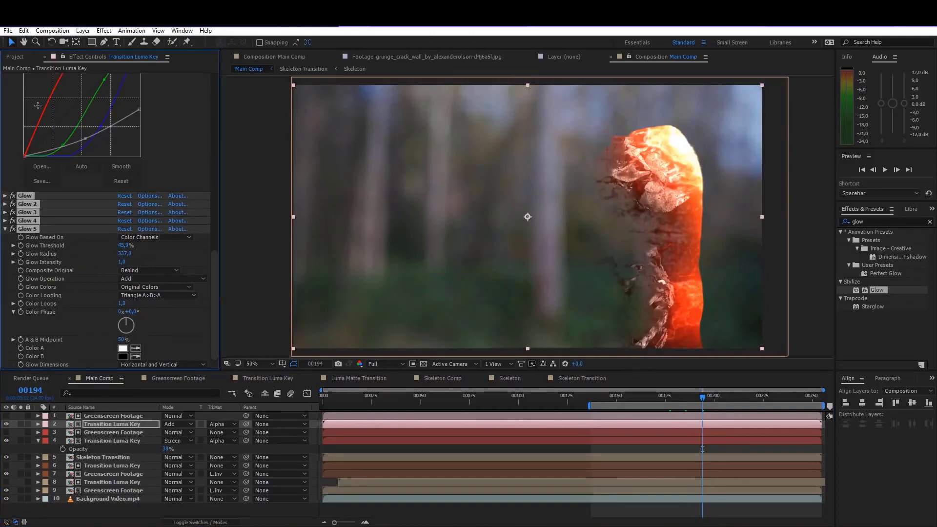
{"action": "key", "text": "Delete"}
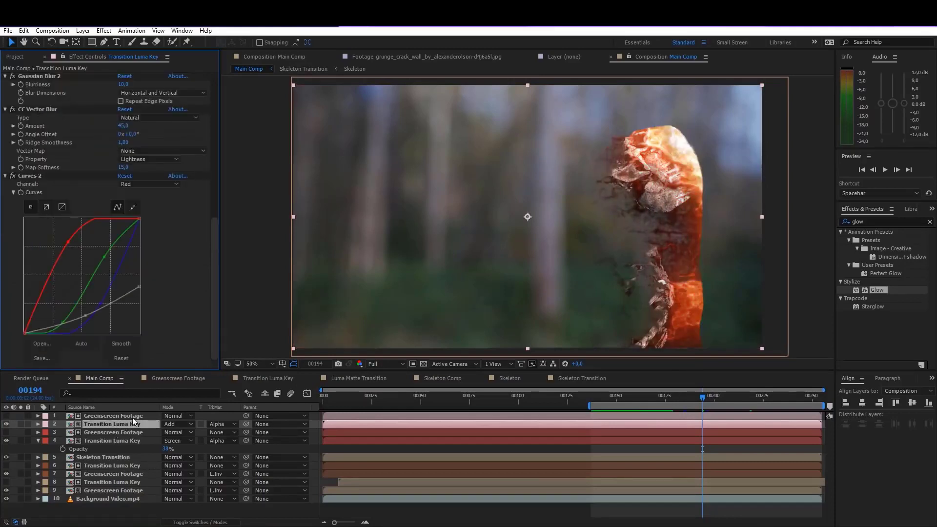
Select both pink layers, set the Transition Luma Key blending mode to Normal, and check the opacity of the two layers.
{"action": "left_click", "coordinate": [133, 416], "text": "shift"}
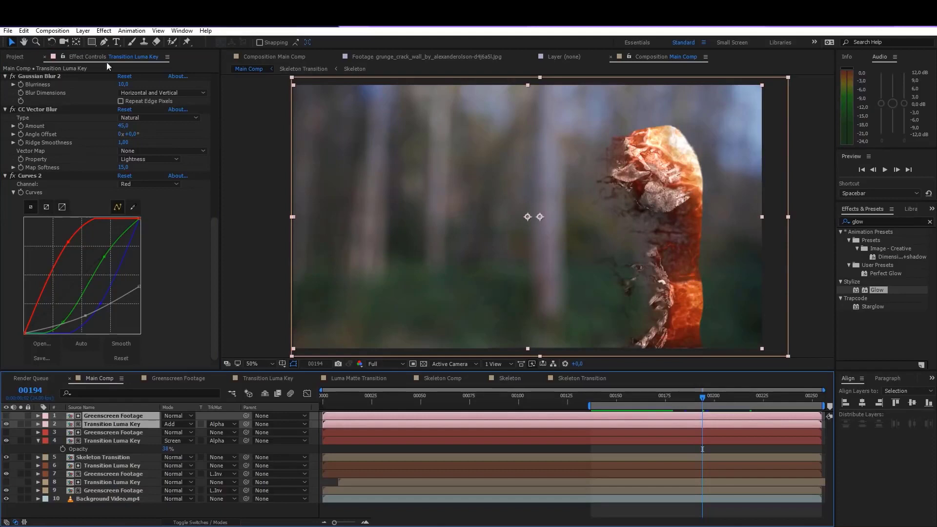
{"action": "left_click", "coordinate": [176, 424]}
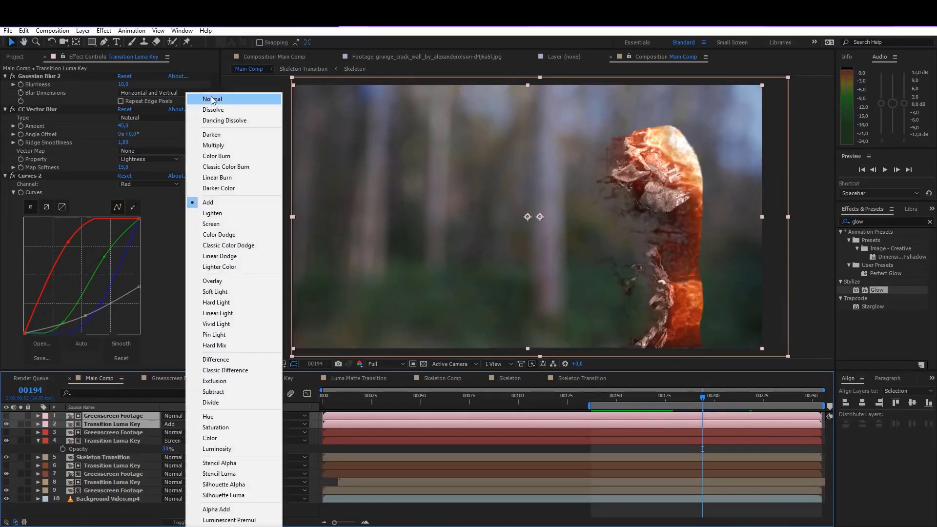
{"action": "left_click", "coordinate": [213, 99]}
{"action": "key", "text": "t"}
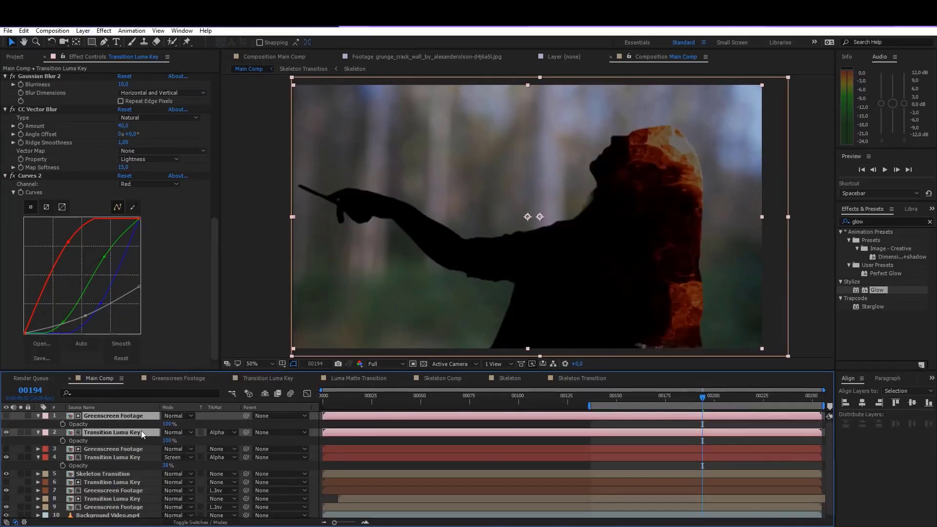
{"action": "key", "text": "t"}
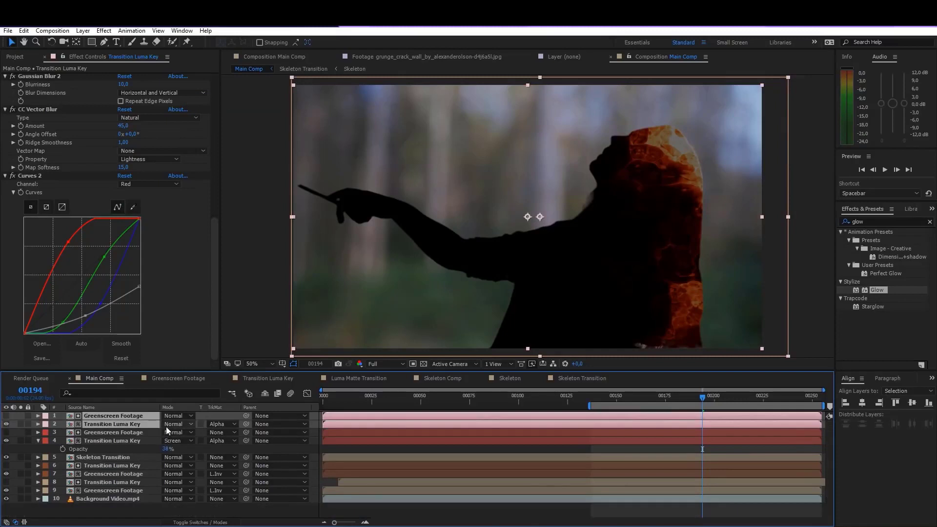
Return to frame 177 and pre-compose the two pink layers into a composition named Peel Effect Comp.
{"action": "left_click_drag", "start_coordinate": [694, 400], "coordinate": [669, 405]}
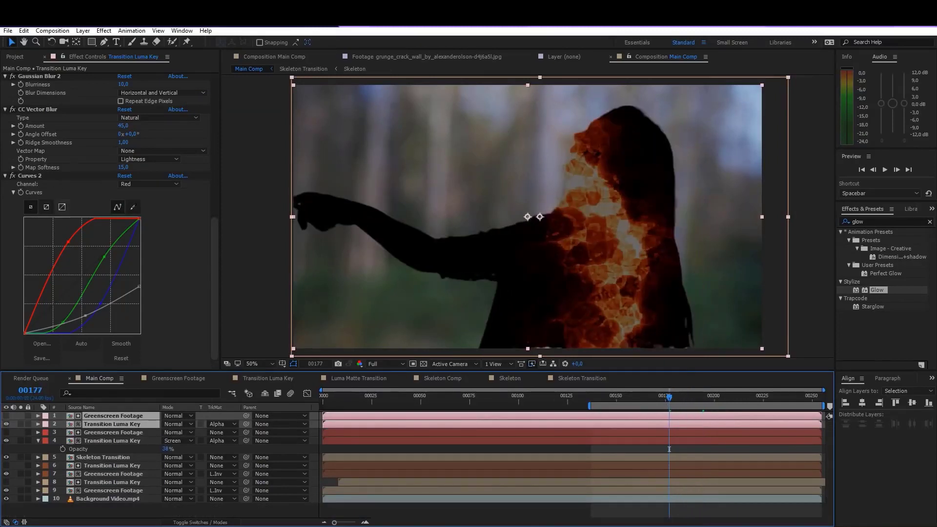
{"action": "left_click", "coordinate": [83, 31]}
{"action": "left_click", "coordinate": [77, 396]}
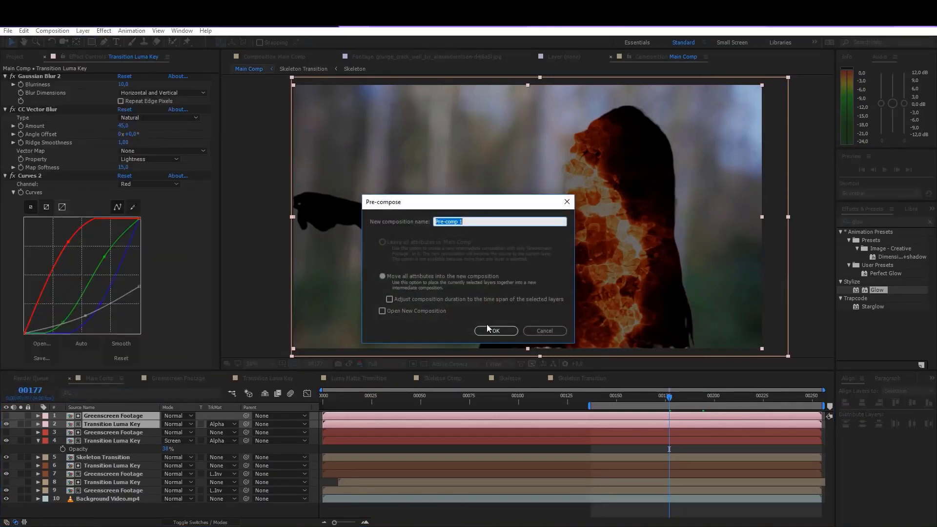
{"action": "type", "text": "Peel"}
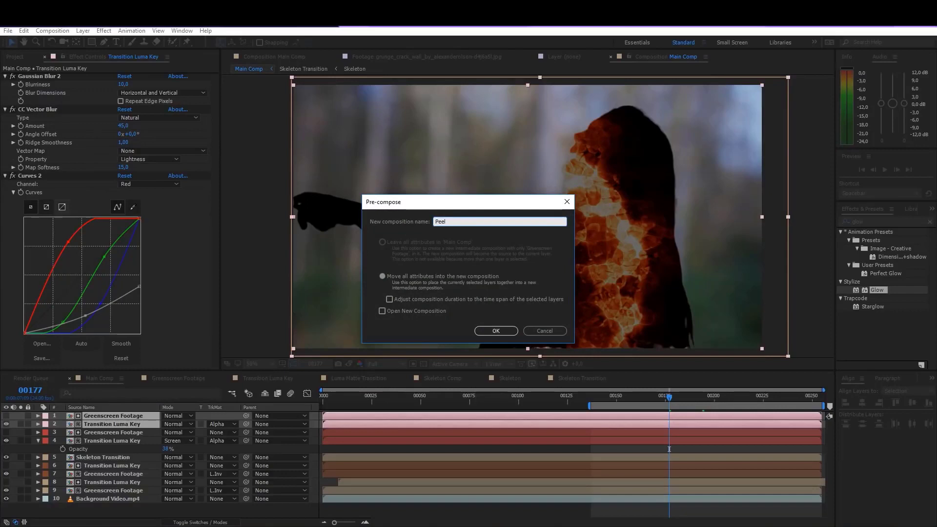
{"action": "type", "text": " Effect Comp"}
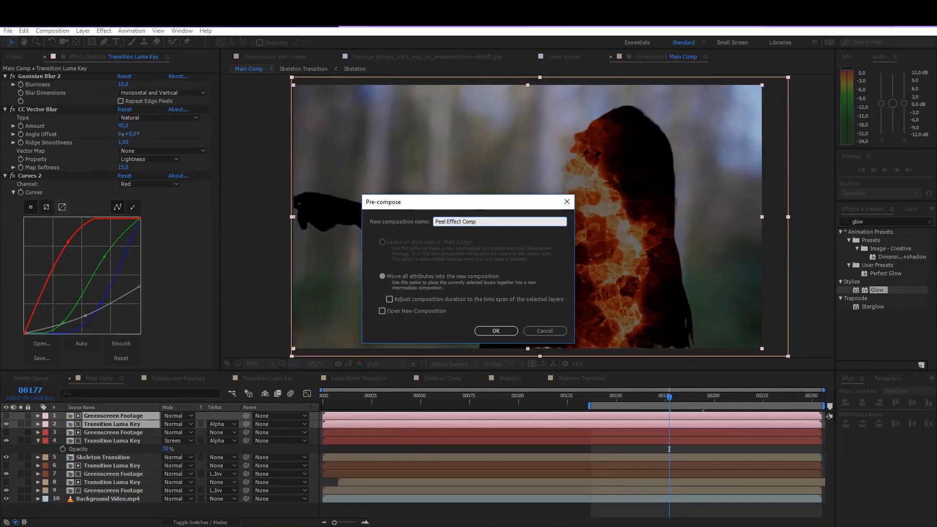
{"action": "key", "text": "Return"}
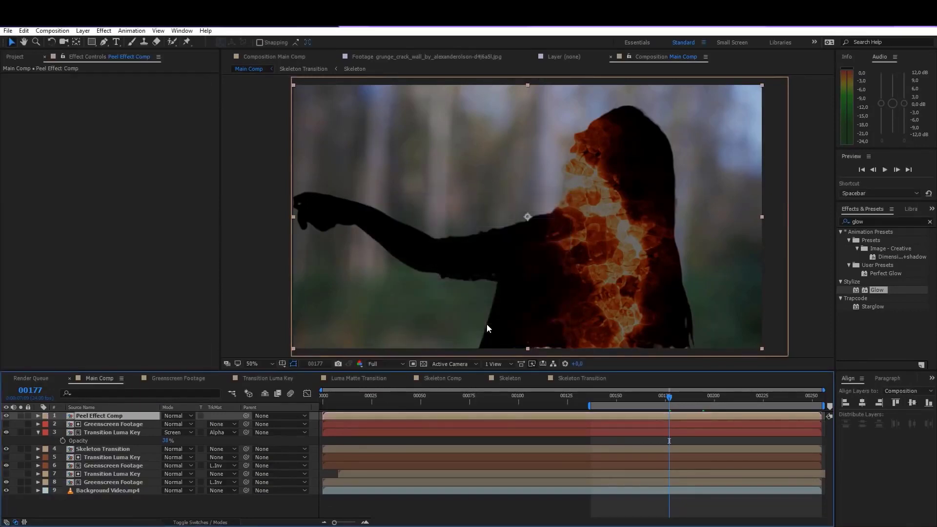
Apply Solid Composite to the Peel Effect Comp layer and change its color to black.
{"action": "double_click", "coordinate": [879, 221]}
{"action": "type", "text": "solid"}
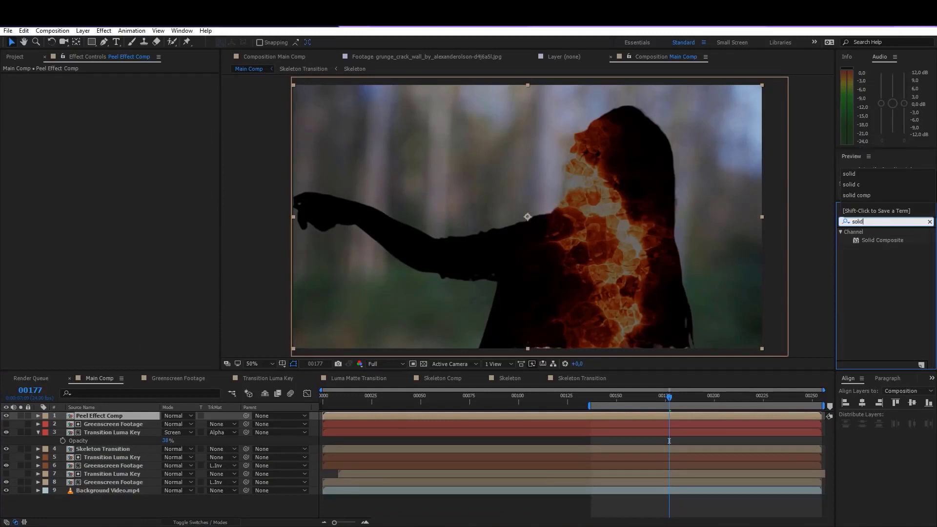
{"action": "left_click_drag", "start_coordinate": [882, 240], "coordinate": [134, 418]}
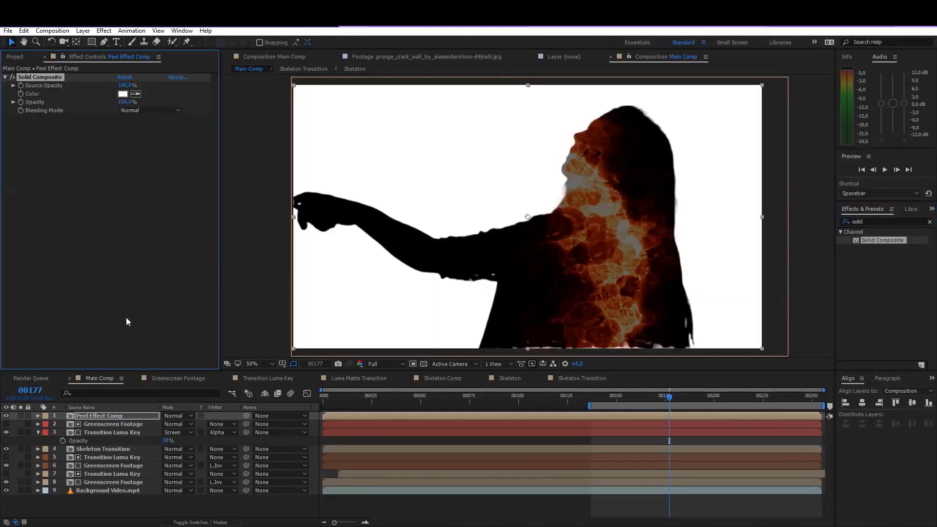
{"action": "left_click", "coordinate": [122, 94]}
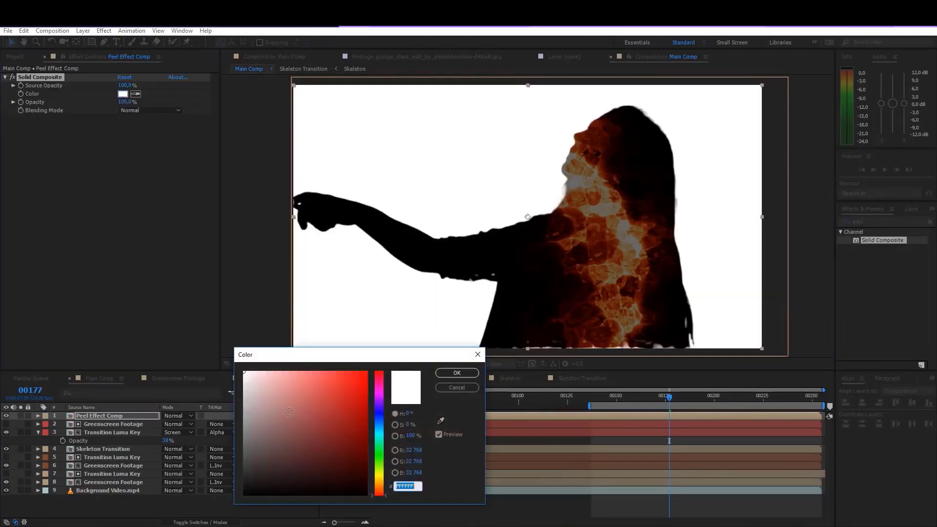
{"action": "left_click_drag", "start_coordinate": [254, 488], "coordinate": [232, 503]}
{"action": "left_click", "coordinate": [446, 375]}
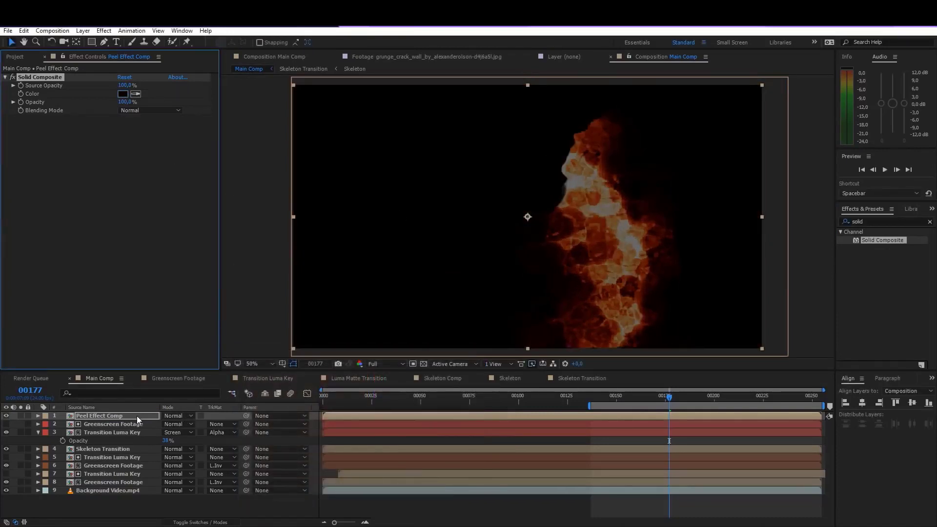
Paste the Glow effects onto the Peel Effect Comp layer, set its blending mode to Add, and check frame 197.
{"action": "key", "text": "ctrl+v"}
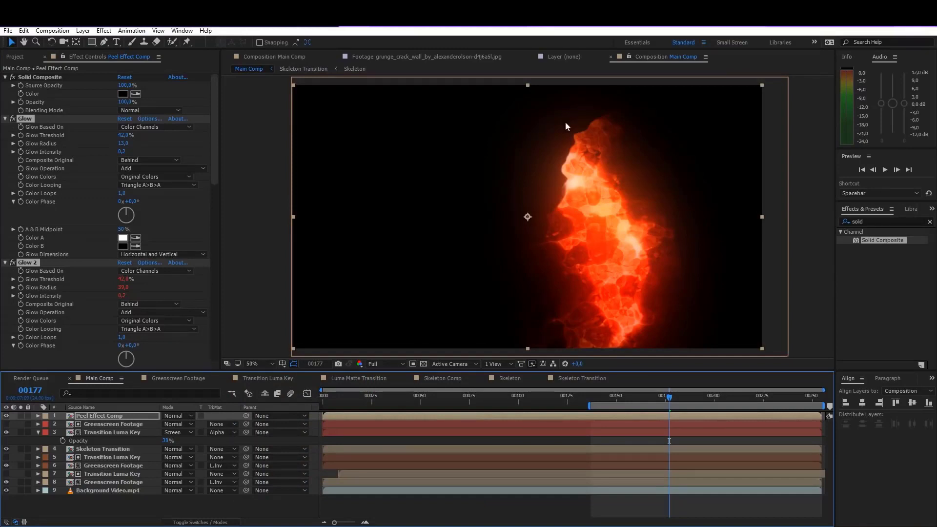
{"action": "left_click", "coordinate": [180, 417]}
{"action": "left_click", "coordinate": [248, 203]}
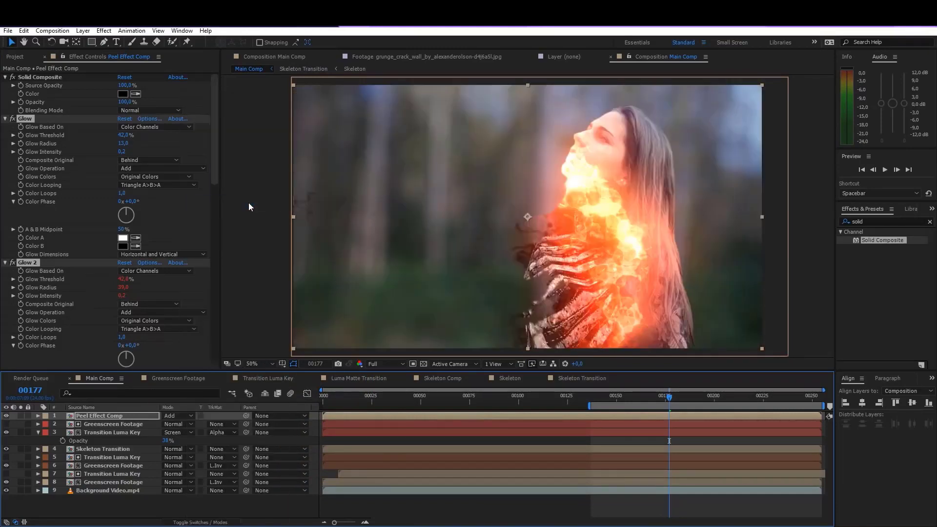
{"action": "left_click", "coordinate": [708, 397]}
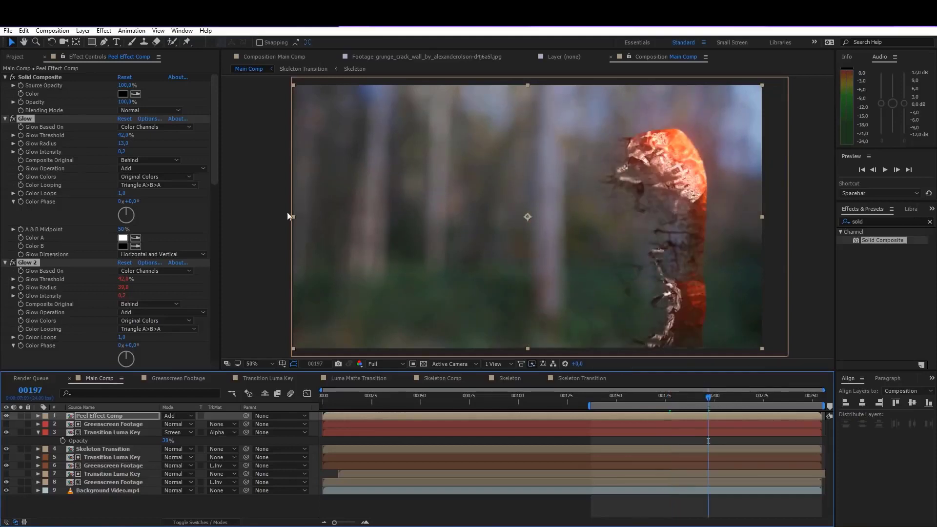
Go to frame 173, duplicate the visible Transition Luma Key layer, and move the copy to the top of the layer stack.
{"action": "left_click", "coordinate": [693, 400]}
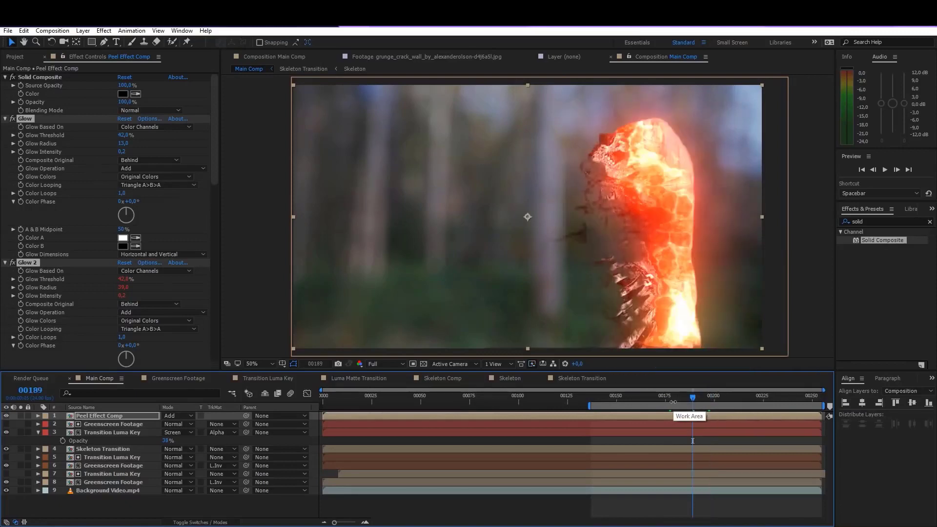
{"action": "left_click_drag", "start_coordinate": [692, 400], "coordinate": [662, 397]}
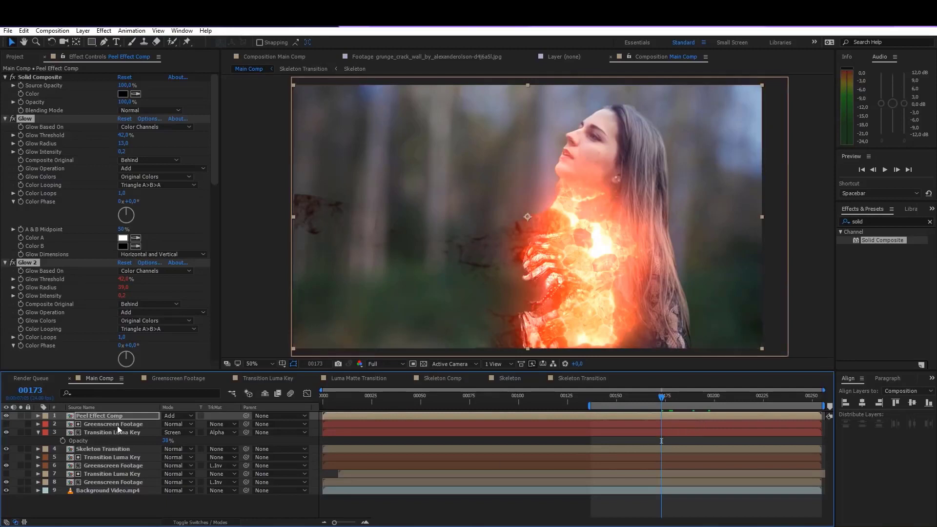
{"action": "left_click", "coordinate": [133, 415]}
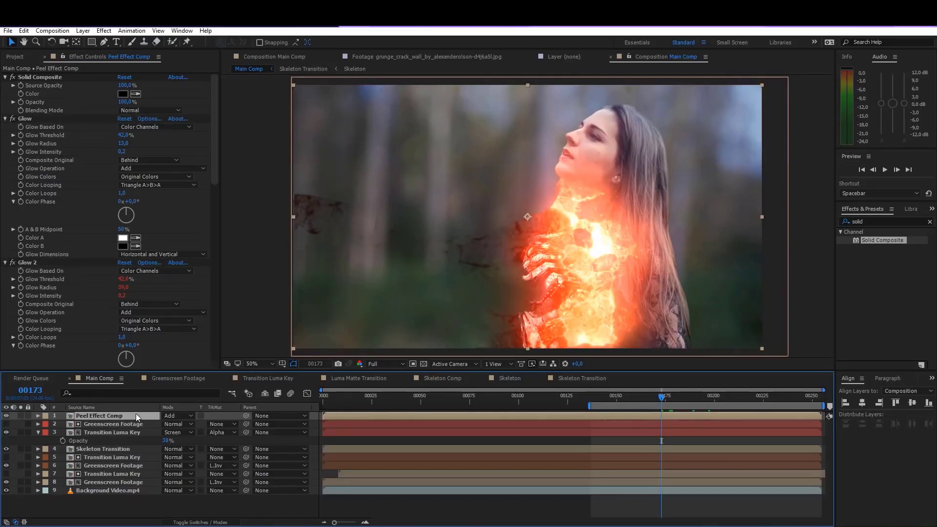
{"action": "left_click", "coordinate": [125, 425]}
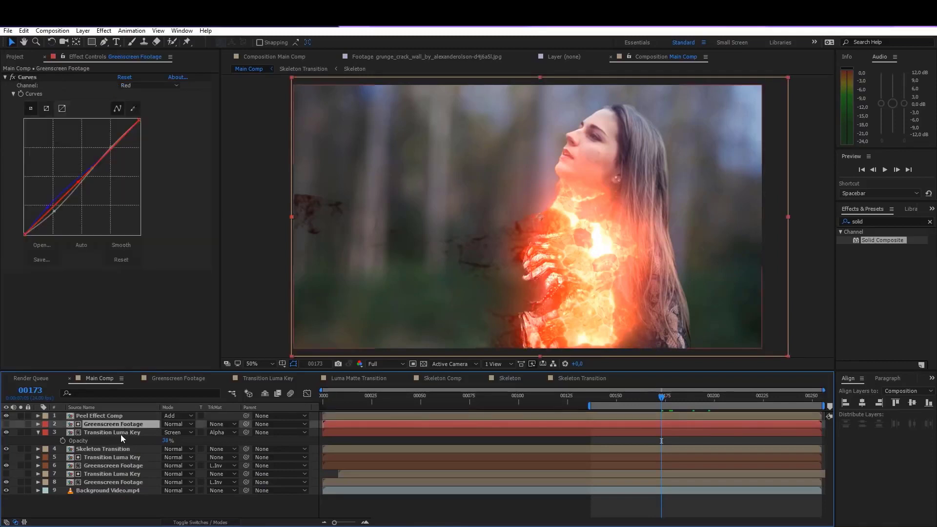
{"action": "left_click", "coordinate": [121, 433]}
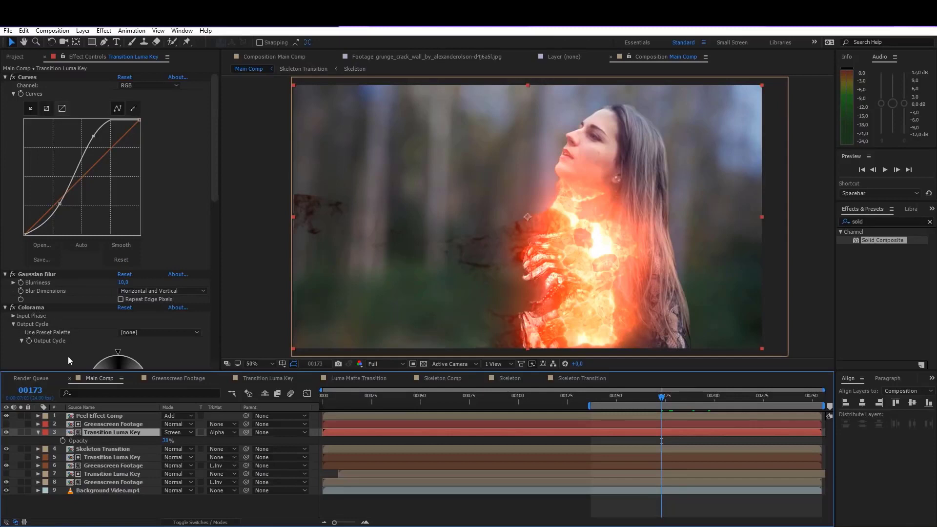
{"action": "key", "text": "ctrl+d"}
{"action": "left_click_drag", "start_coordinate": [110, 432], "coordinate": [114, 414]}
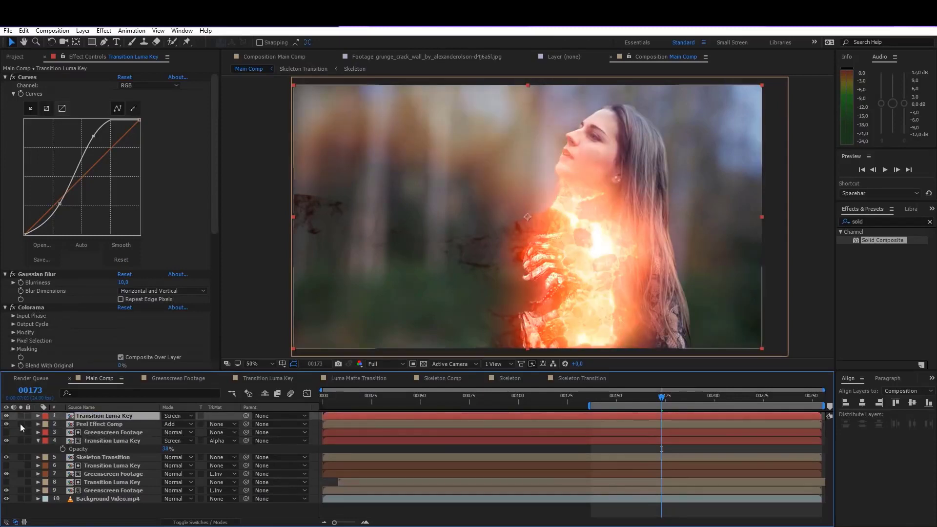
Solo the copied Transition Luma Key layer and delete its orange coloring effect and Gaussian Blur 2, keeping Colorama.
{"action": "left_click", "coordinate": [19, 417]}
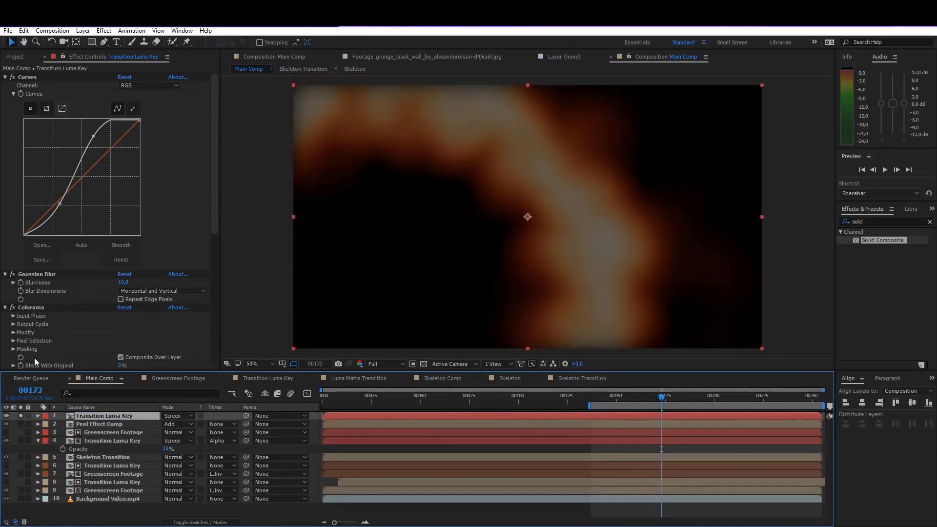
{"action": "scroll", "coordinate": [34, 358], "scroll_direction": "down", "scroll_amount": 5}
{"action": "left_click", "coordinate": [36, 301]}
{"action": "key", "text": "Delete"}
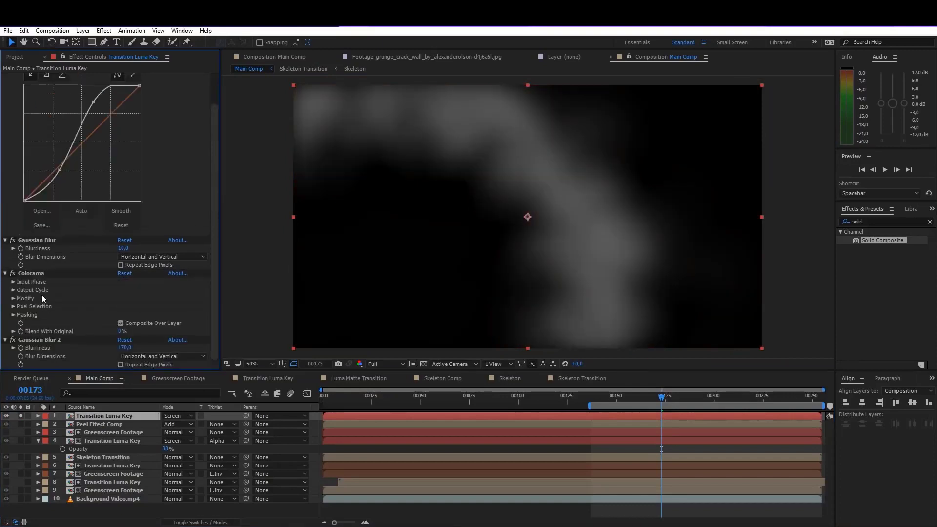
{"action": "left_click", "coordinate": [49, 340]}
{"action": "key", "text": "Delete"}
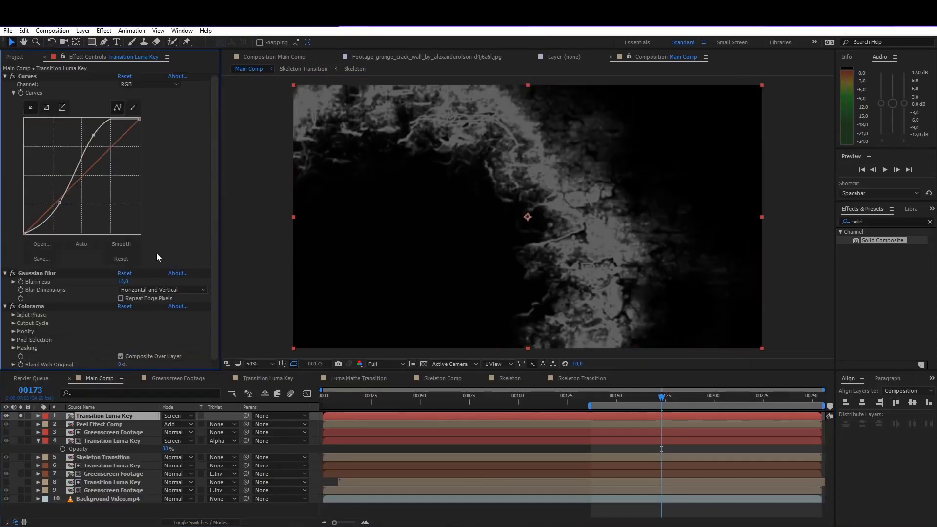
{"action": "left_click", "coordinate": [35, 308]}
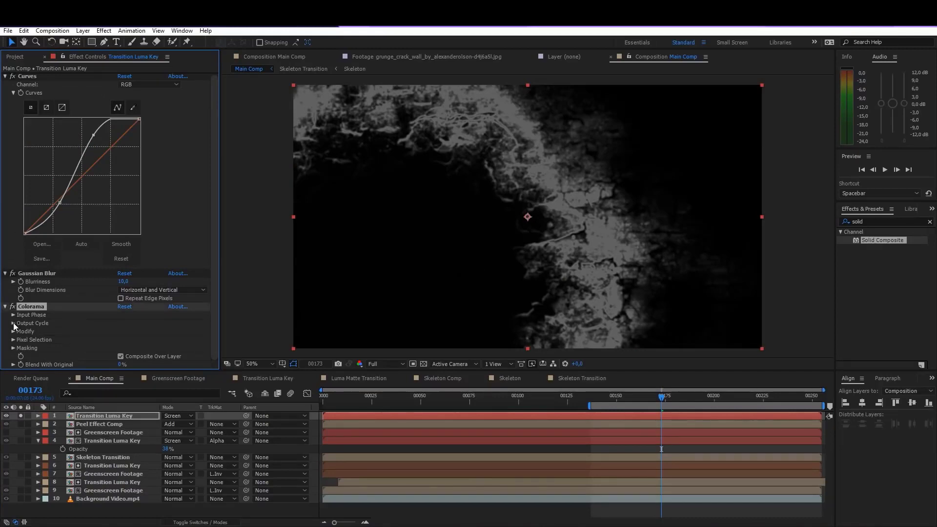
Set the soloed Transition Luma Key copy to the Normal blending mode and its opacity to 100%.
{"action": "left_click", "coordinate": [174, 416]}
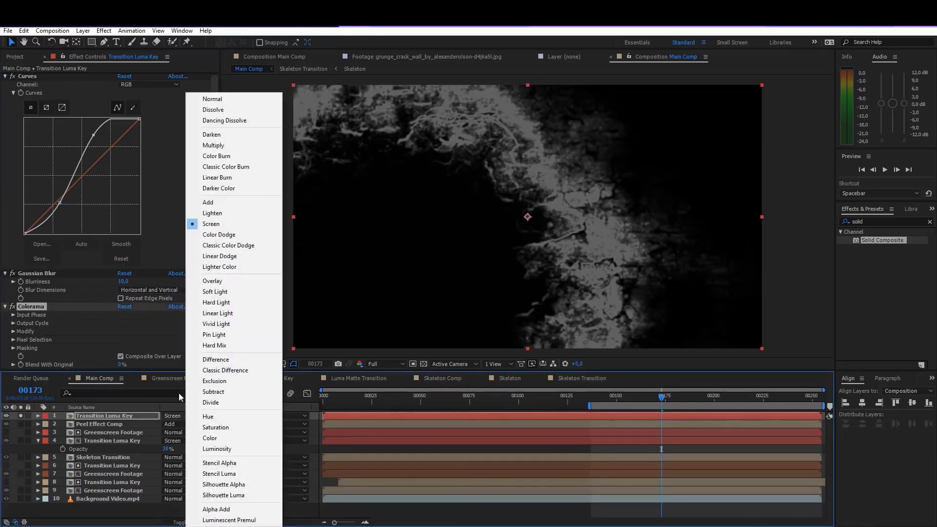
{"action": "left_click", "coordinate": [218, 99]}
{"action": "key", "text": "t"}
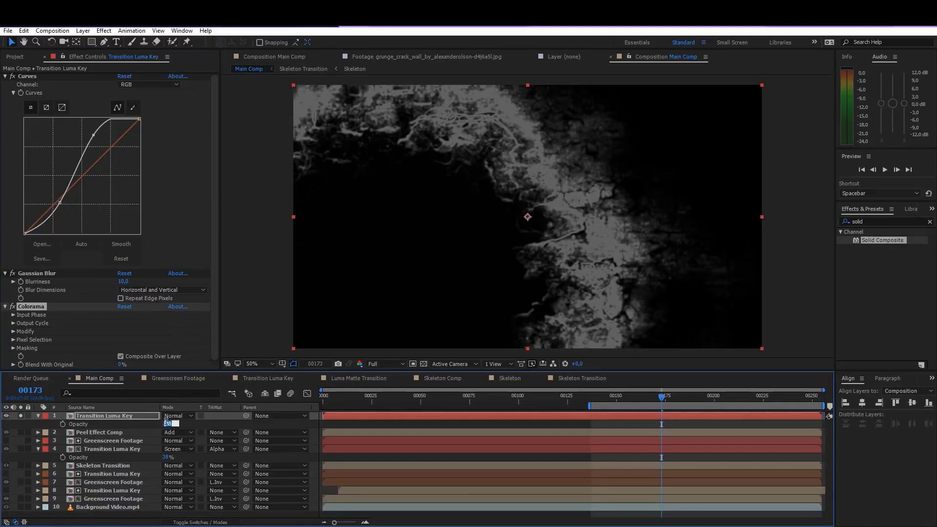
{"action": "left_click", "coordinate": [391, 423]}
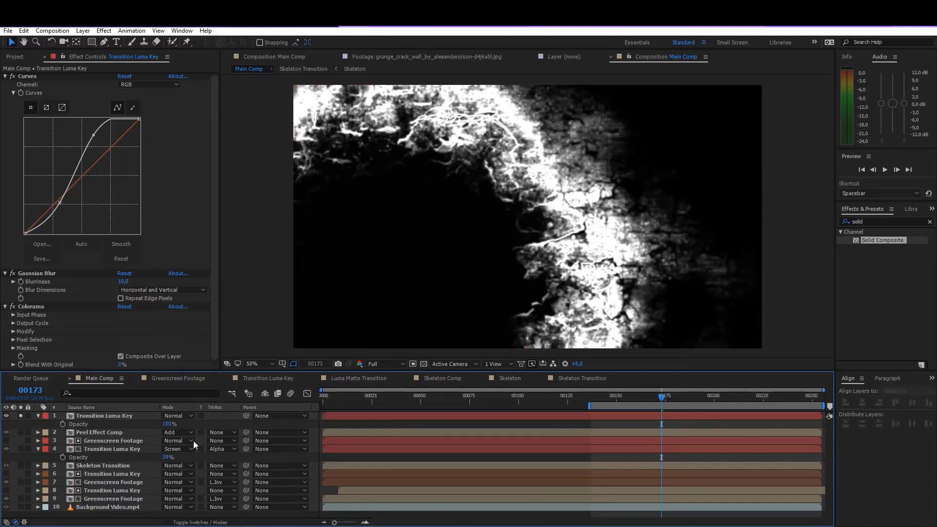
Apply the Extract keying effect to the Transition Luma Key copy with Black Point 42 and show the transparency grid.
{"action": "left_click", "coordinate": [128, 417]}
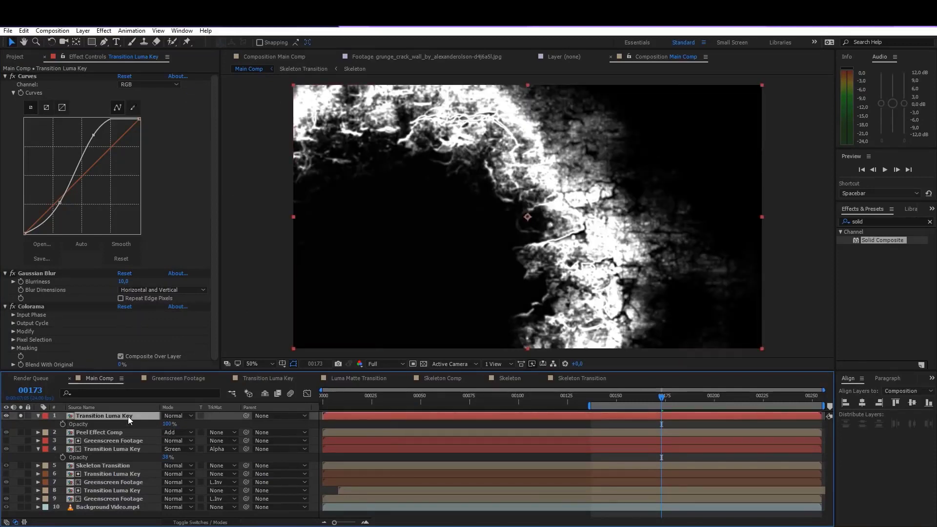
{"action": "left_click", "coordinate": [101, 32]}
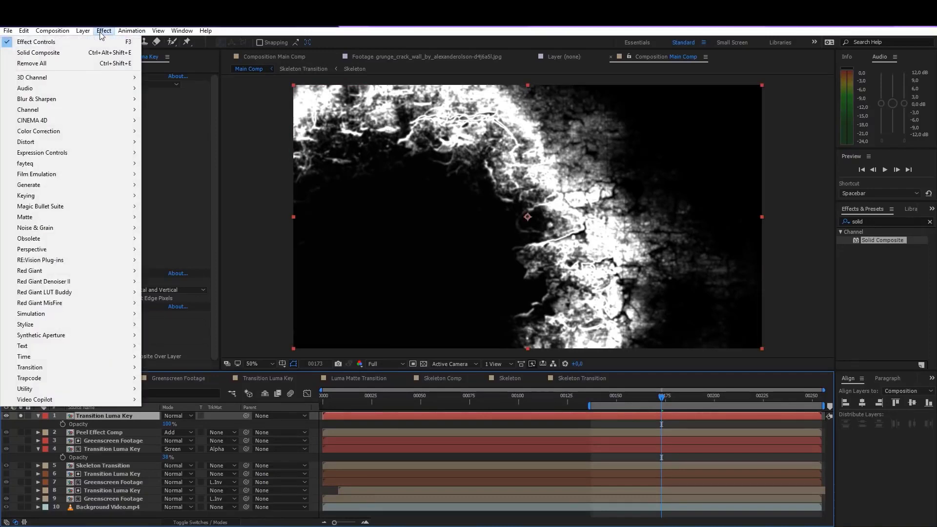
{"action": "mouse_move", "coordinate": [60, 195]}
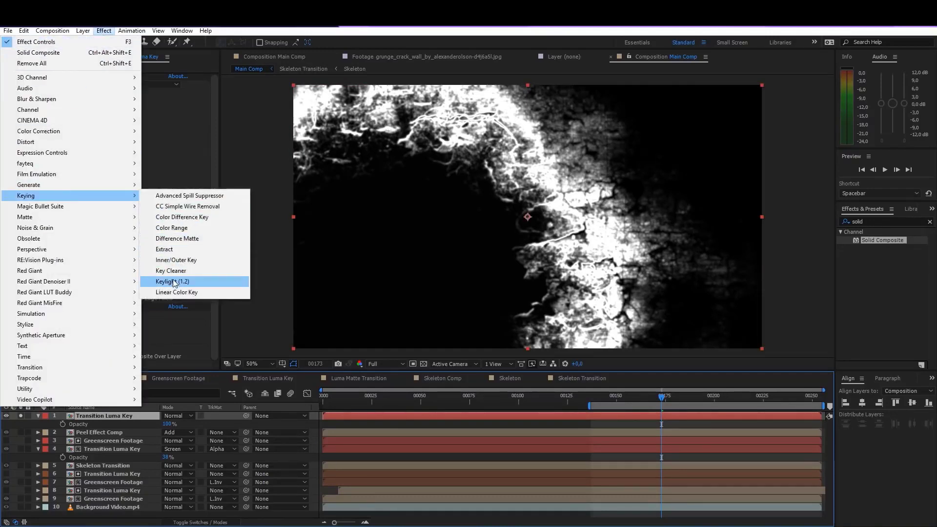
{"action": "left_click", "coordinate": [186, 250]}
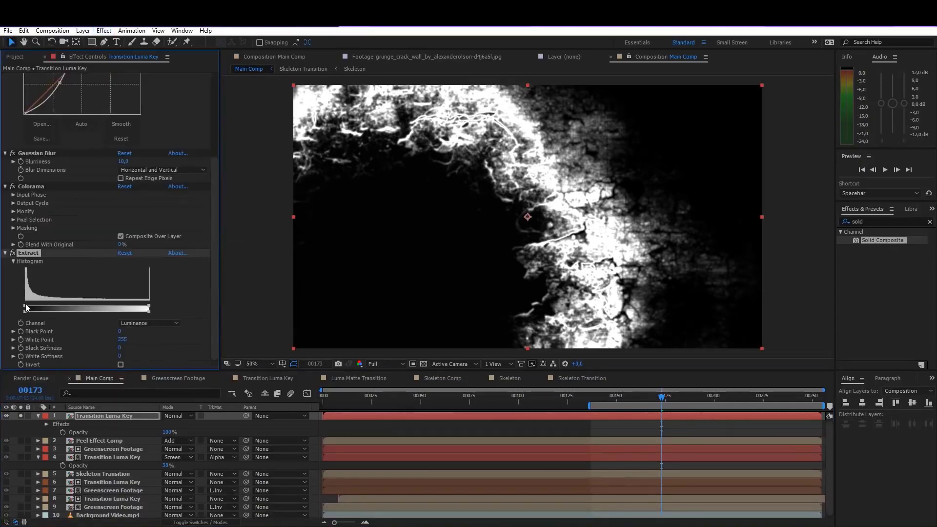
{"action": "left_click_drag", "start_coordinate": [26, 304], "coordinate": [46, 307]}
{"action": "left_click", "coordinate": [425, 364]}
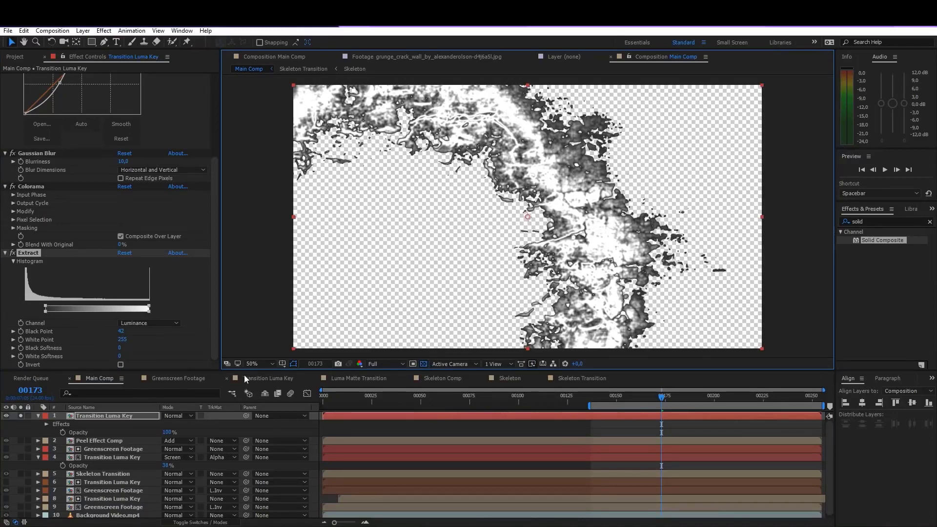
Unsolo the Transition Luma Key copy and pre-compose it as Particle Generator Comp with all attributes moved into it.
{"action": "left_click", "coordinate": [21, 415]}
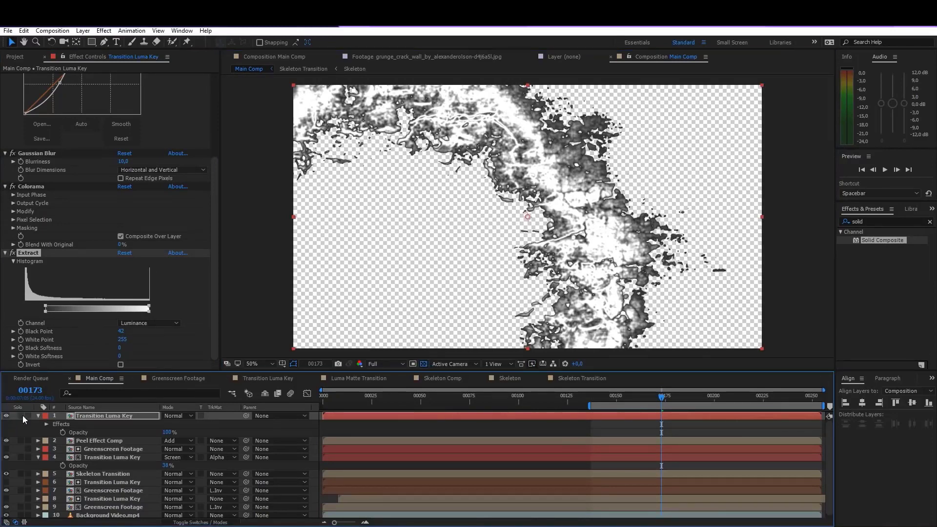
{"action": "left_click", "coordinate": [83, 31]}
{"action": "left_click", "coordinate": [84, 398]}
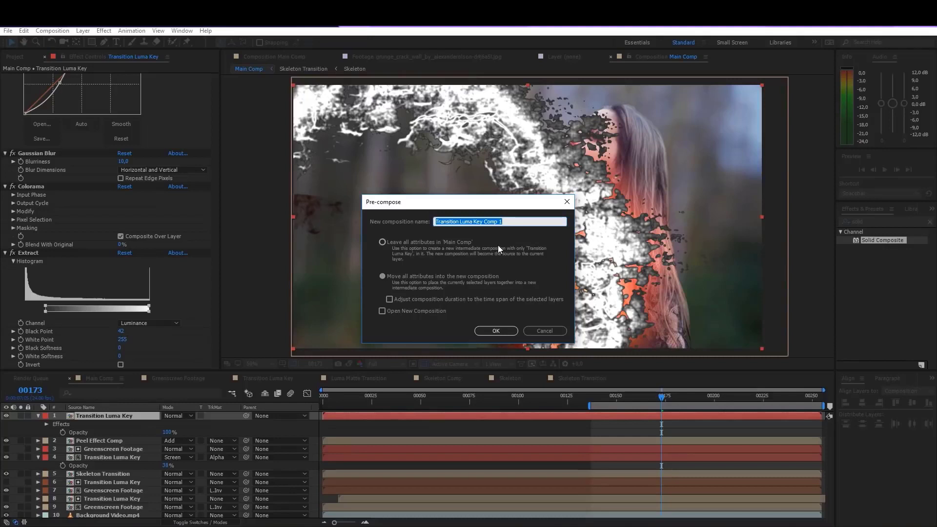
{"action": "type", "text": "Particle Generat"}
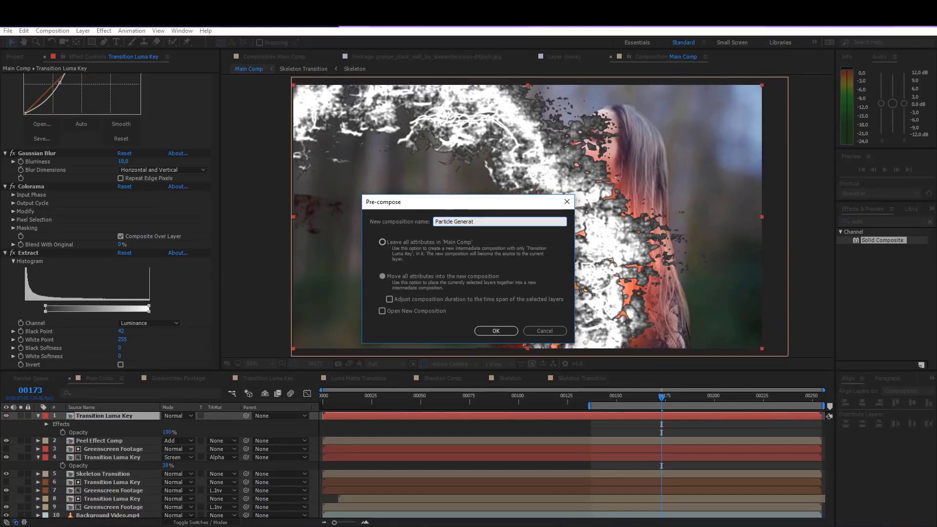
{"action": "type", "text": "or Comp"}
{"action": "key", "text": "Return"}
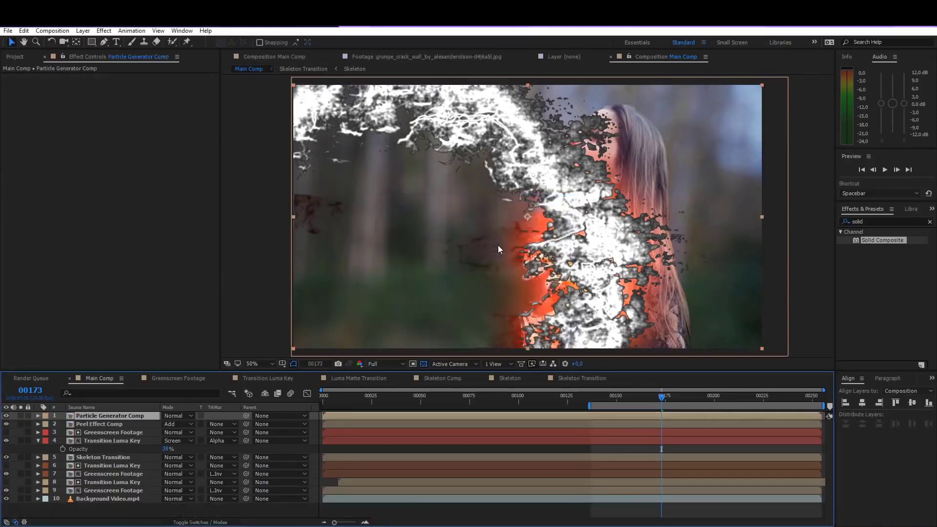
Create a white 1920 x 1080 solid named Particles above the other layers.
{"action": "right_click", "coordinate": [589, 449]}
{"action": "mouse_move", "coordinate": [621, 358]}
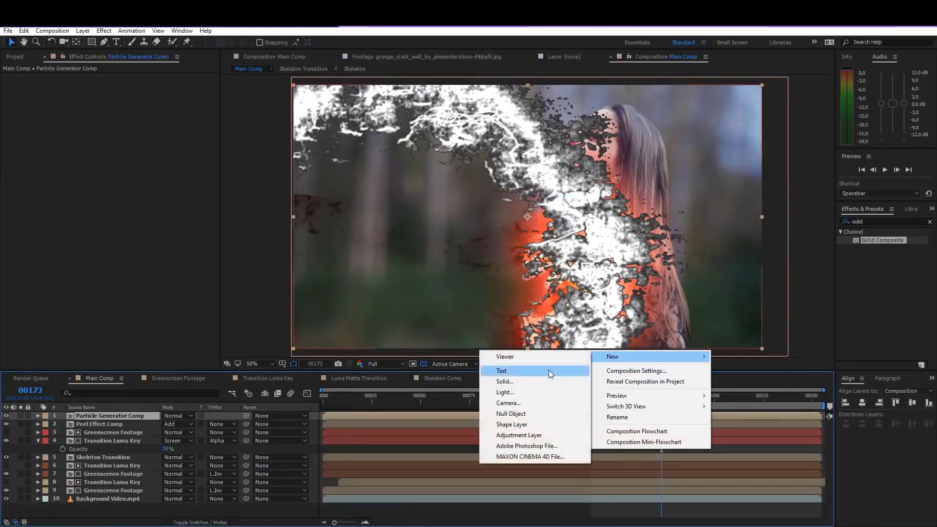
{"action": "left_click", "coordinate": [517, 380]}
{"action": "type", "text": "Particles"}
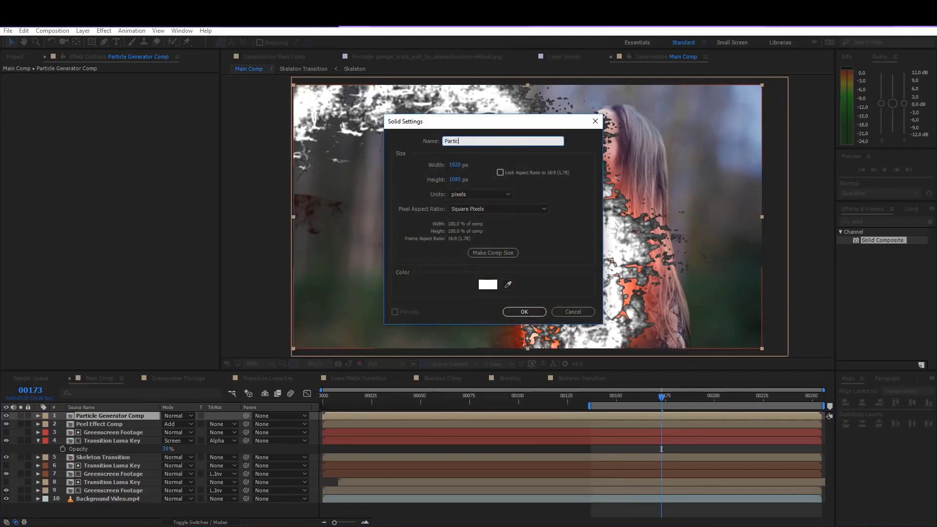
{"action": "key", "text": "Return"}
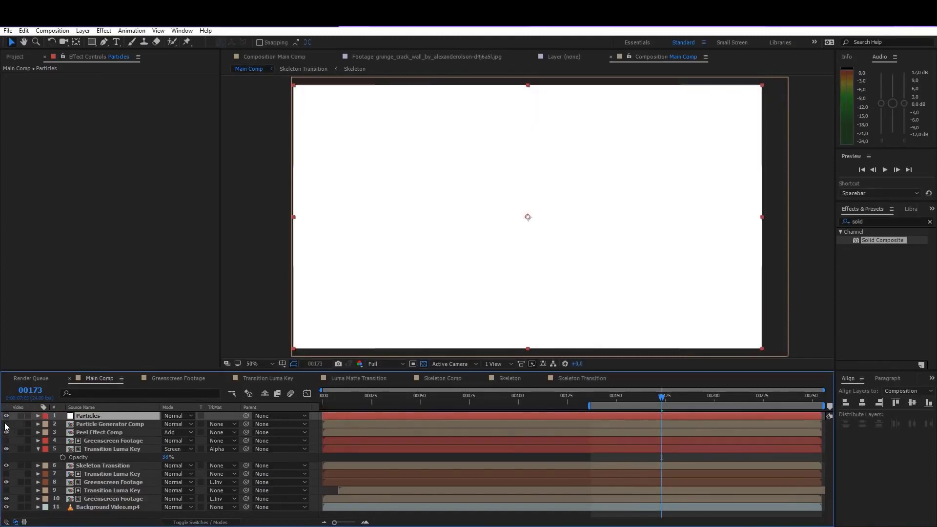
Hide the Particle Generator Comp layer and make it a 3D layer.
{"action": "left_click", "coordinate": [114, 422]}
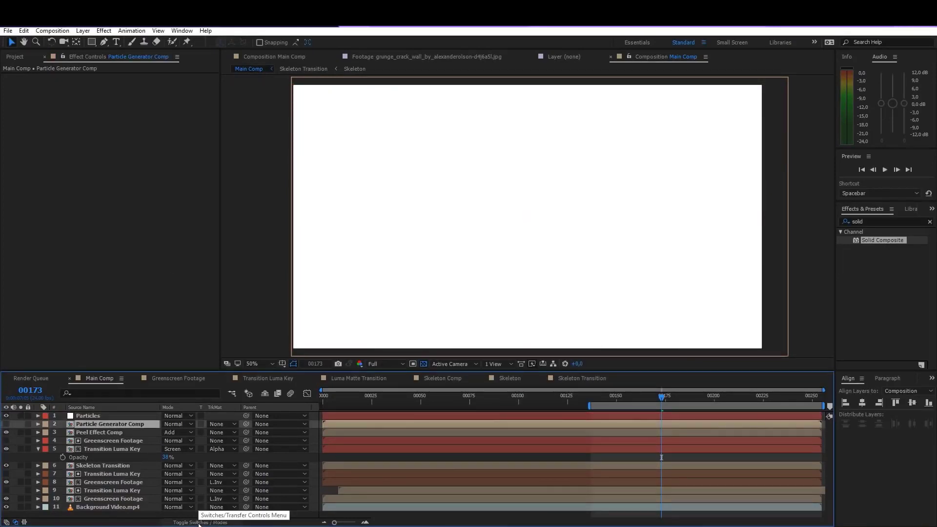
{"action": "key", "text": "F4"}
{"action": "left_click", "coordinate": [217, 424]}
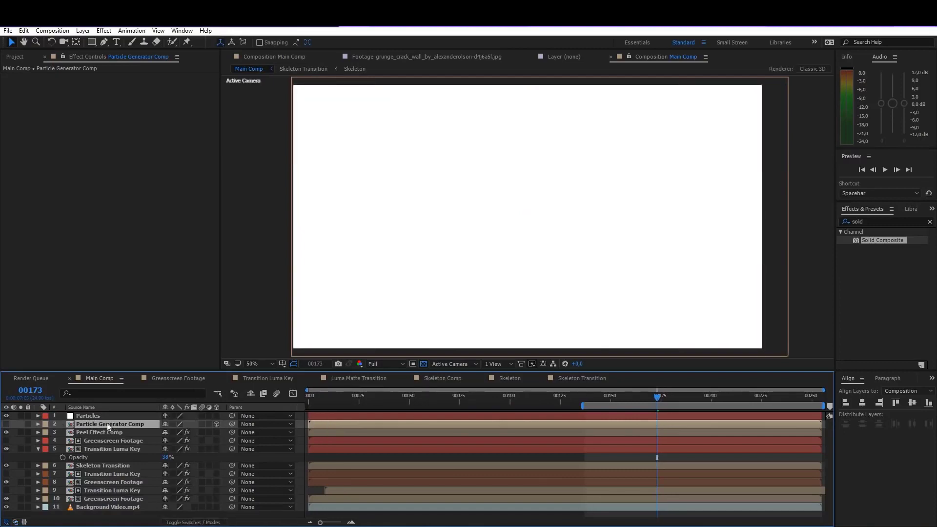
Apply the Trapcode Particular effect to the Particles solid.
{"action": "left_click", "coordinate": [83, 418]}
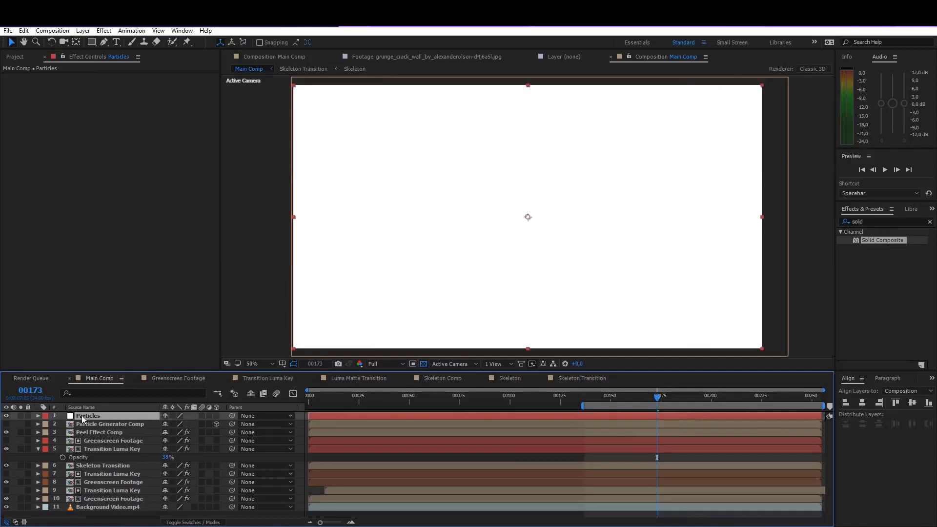
{"action": "left_click", "coordinate": [104, 30]}
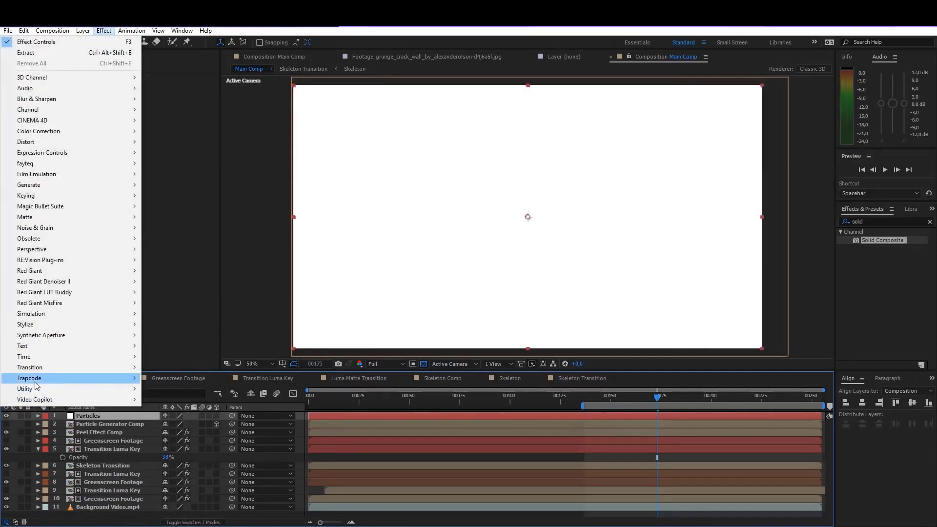
{"action": "mouse_move", "coordinate": [49, 379]}
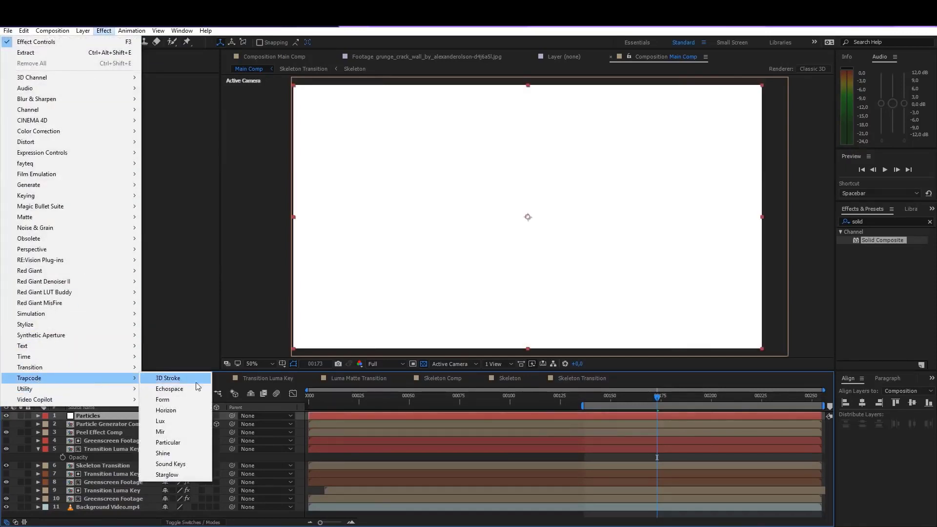
{"action": "left_click", "coordinate": [171, 443]}
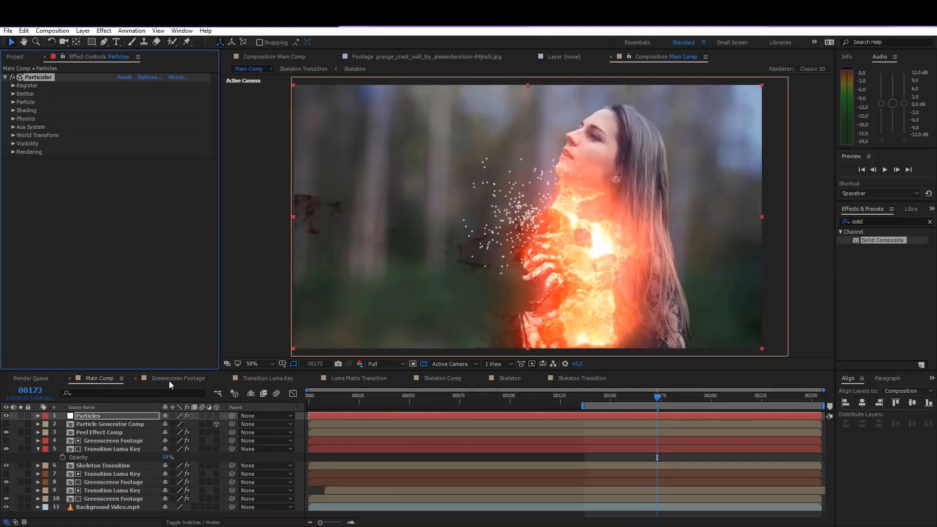
Shift the Particles layer in time to start at frame 144 and check the particles at frame 154.
{"action": "left_click_drag", "start_coordinate": [590, 400], "coordinate": [598, 401]}
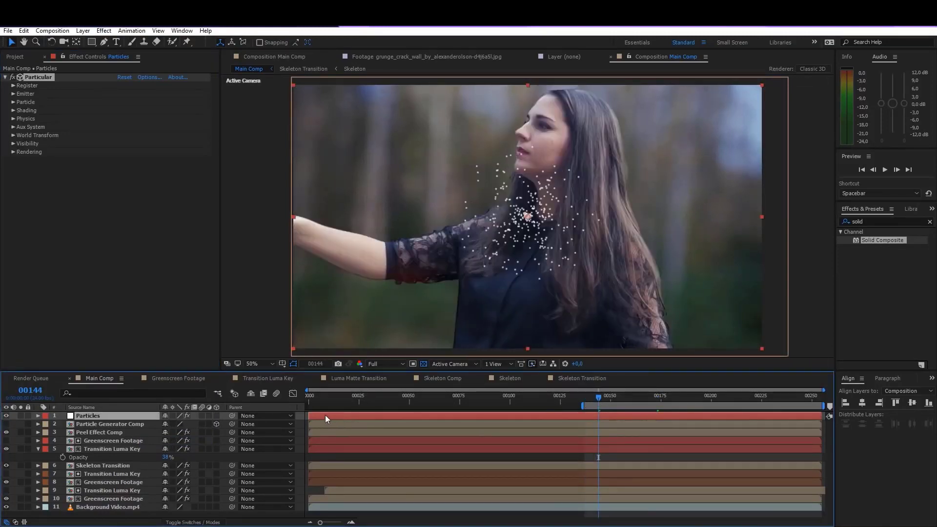
{"action": "left_click_drag", "start_coordinate": [325, 416], "coordinate": [622, 416]}
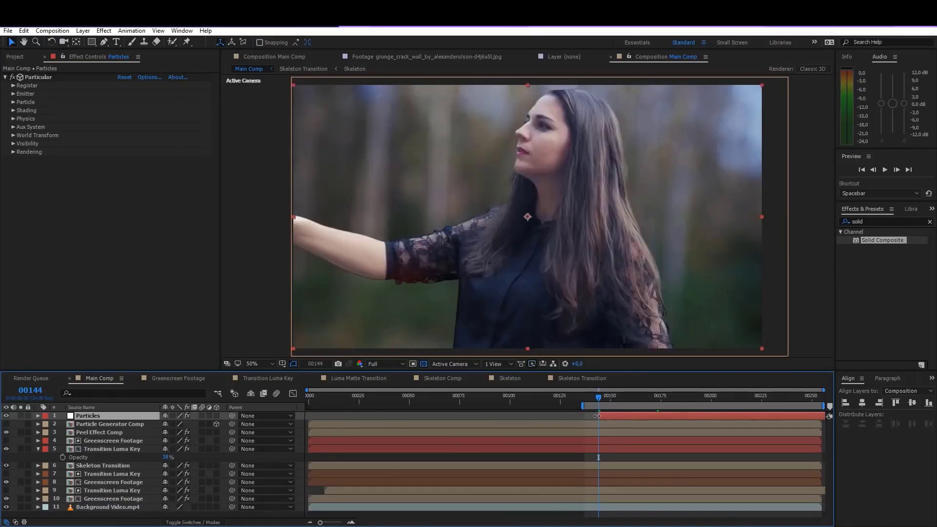
{"action": "left_click_drag", "start_coordinate": [597, 396], "coordinate": [619, 401]}
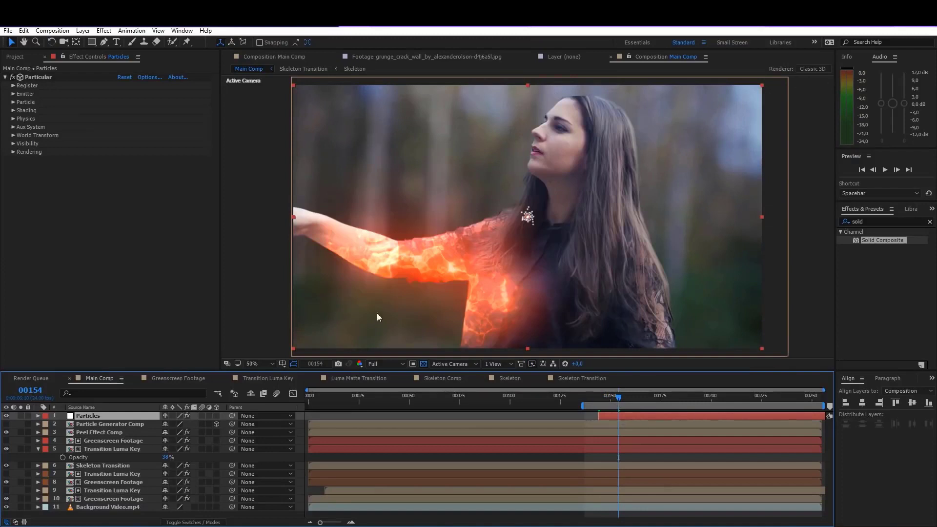
Set the Particular emitter type to Layer.
{"action": "left_click", "coordinate": [14, 94]}
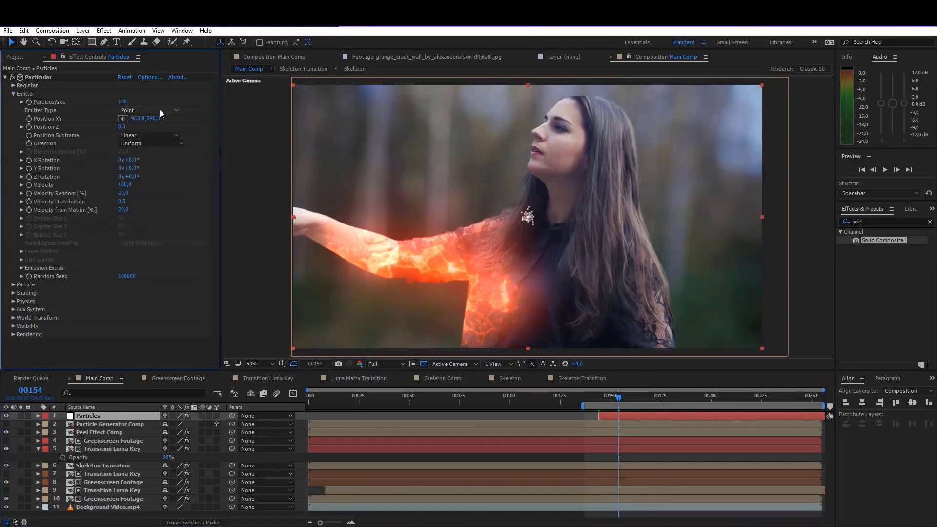
{"action": "left_click", "coordinate": [129, 110]}
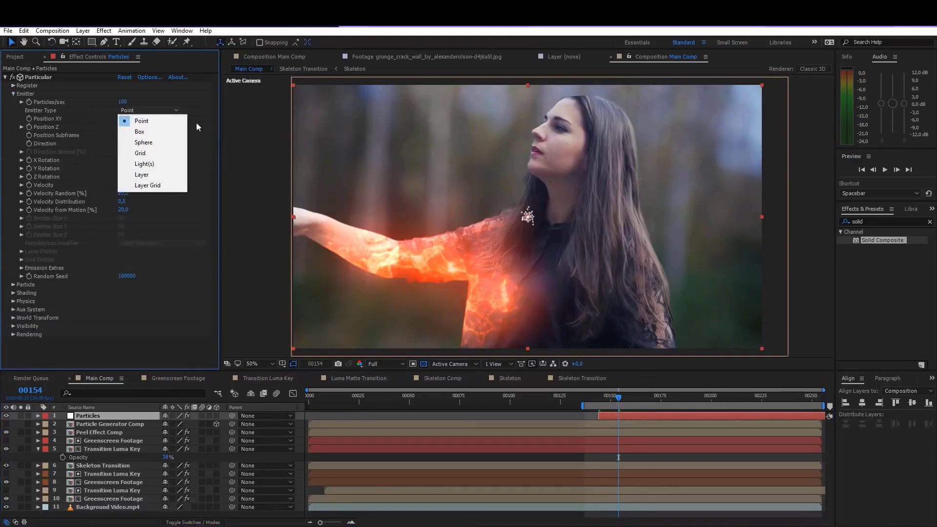
{"action": "left_click", "coordinate": [142, 175]}
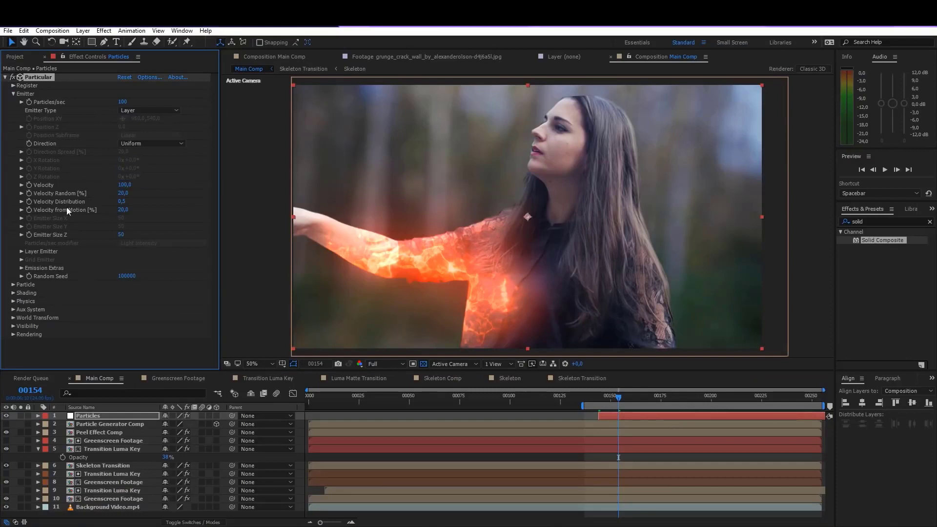
Use Particle Generator Comp as the layer emitter and set Layer RGB Usage to None.
{"action": "left_click", "coordinate": [21, 251]}
{"action": "left_click", "coordinate": [163, 259]}
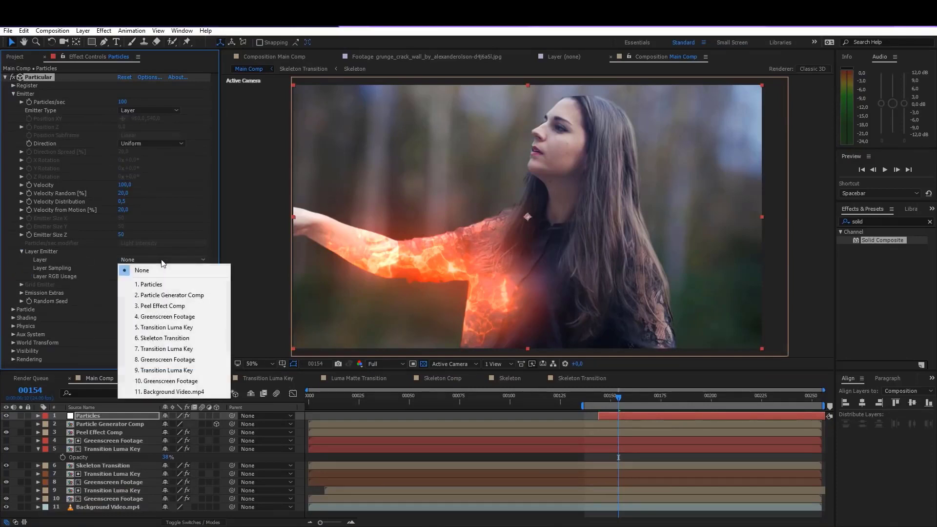
{"action": "left_click", "coordinate": [165, 294]}
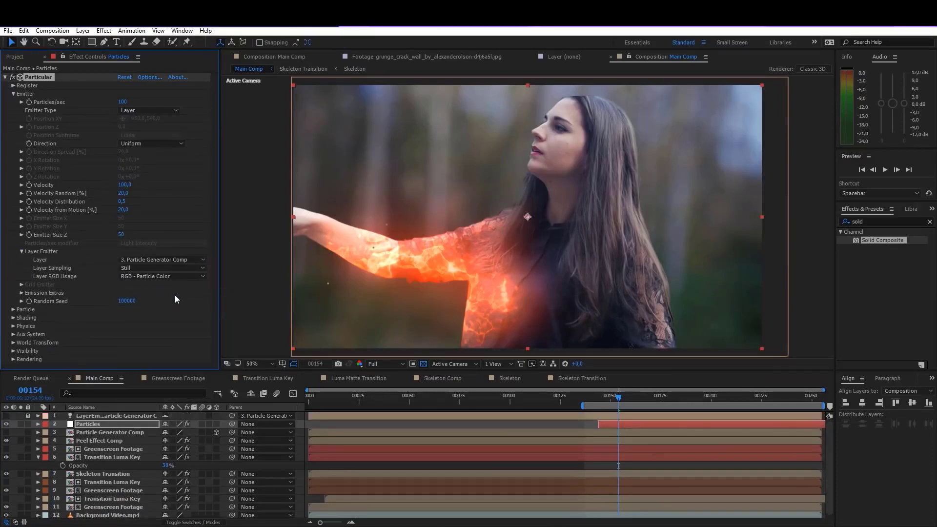
{"action": "left_click", "coordinate": [146, 276]}
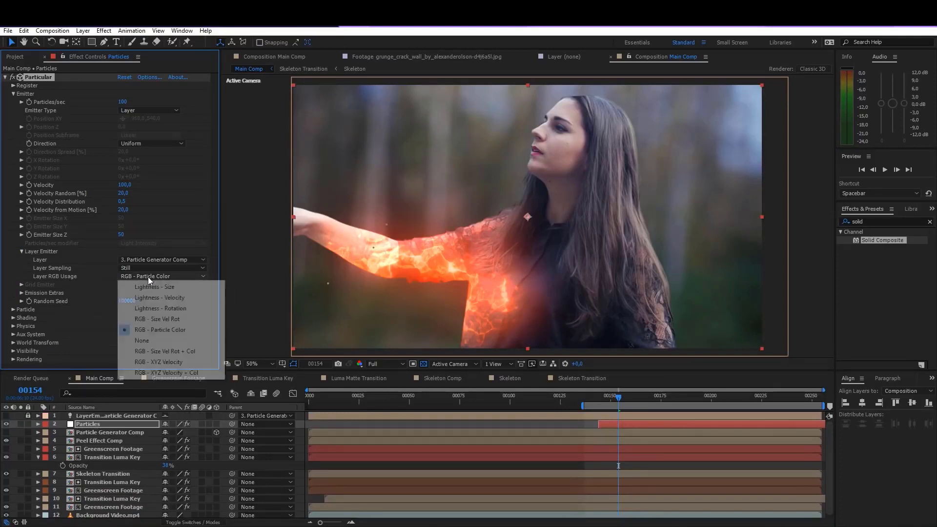
{"action": "left_click", "coordinate": [153, 341]}
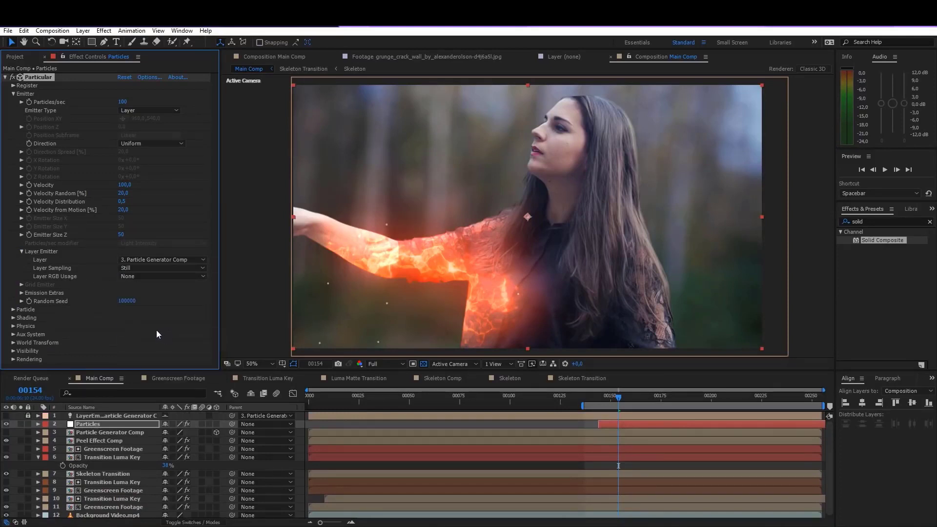
Set Particles/sec to 1000 and preview the emission around frame 161.
{"action": "left_click_drag", "start_coordinate": [623, 398], "coordinate": [645, 399]}
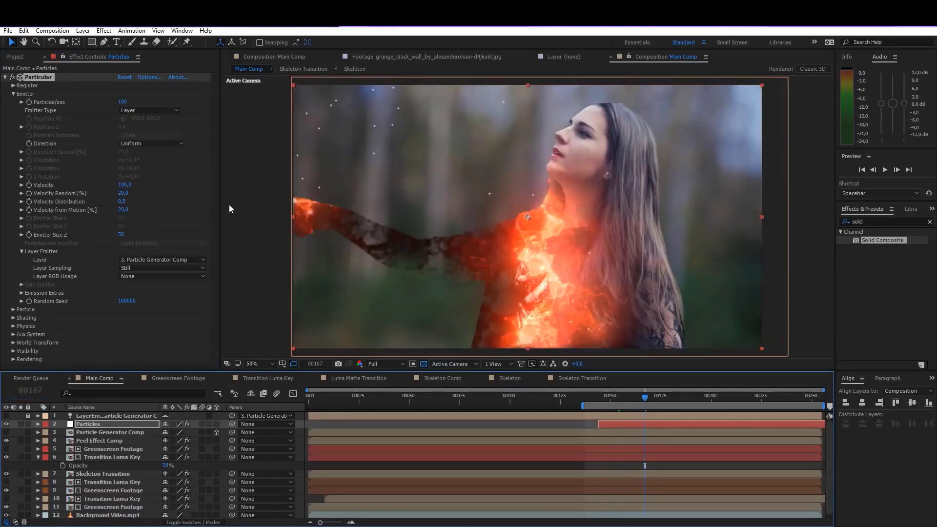
{"action": "left_click", "coordinate": [122, 101]}
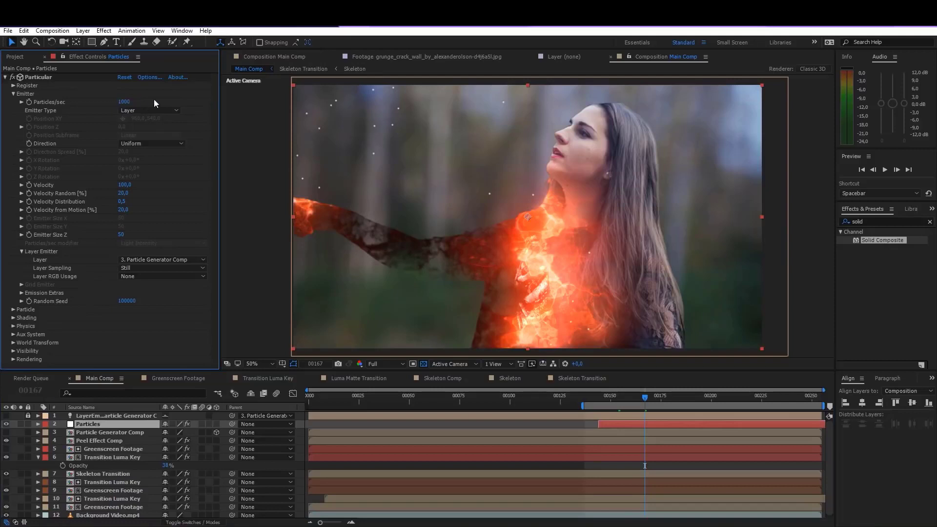
{"action": "key", "text": "space"}
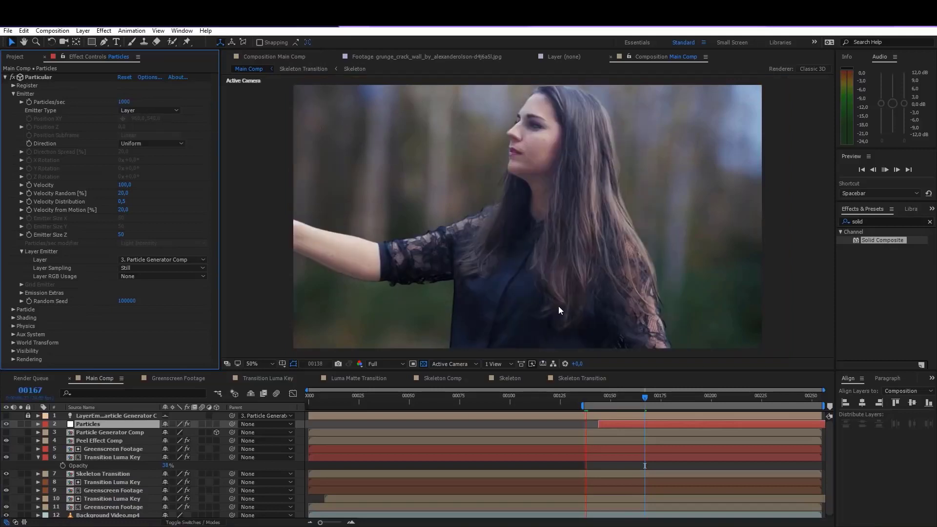
{"action": "left_click_drag", "start_coordinate": [620, 399], "coordinate": [634, 400]}
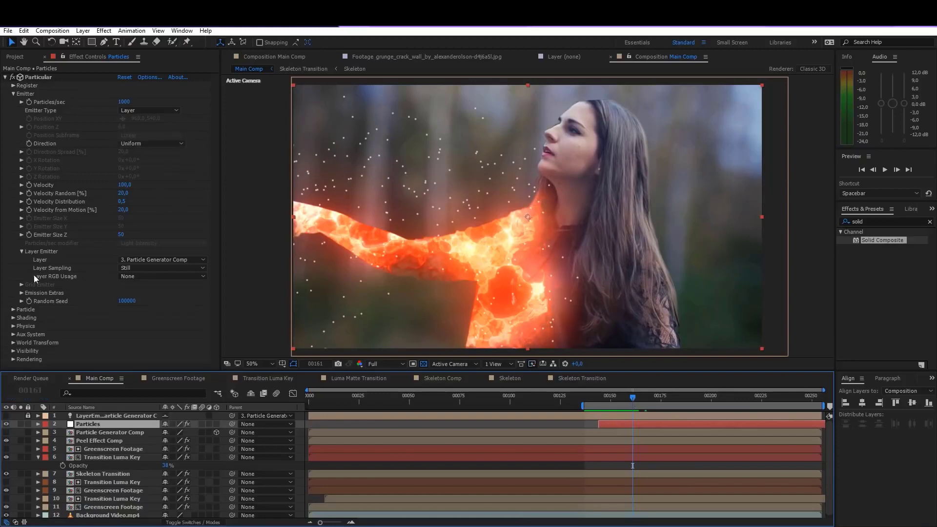
Set the particles' Opacity over Life to the preset curve that holds, flickers and fades out.
{"action": "left_click", "coordinate": [13, 310]}
{"action": "scroll", "coordinate": [19, 320], "scroll_direction": "down", "scroll_amount": 4}
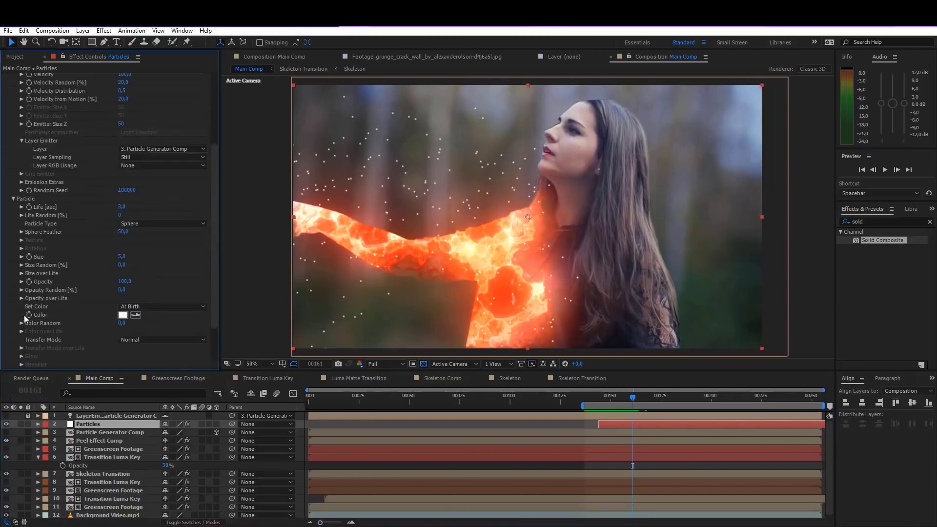
{"action": "left_click", "coordinate": [22, 299]}
{"action": "left_click", "coordinate": [159, 321]}
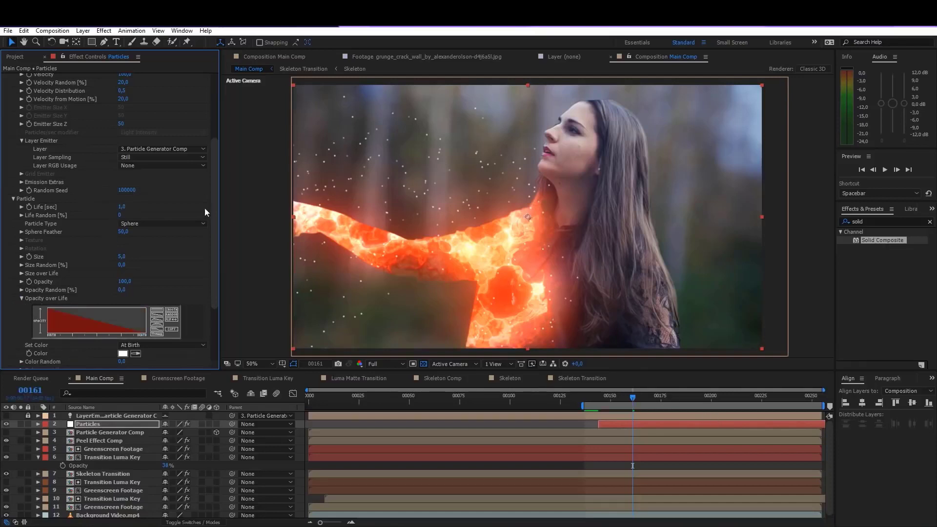
{"action": "left_click", "coordinate": [158, 335]}
Set the particle Life to 0.7 seconds after checking the particles at frame 175.
{"action": "left_click", "coordinate": [123, 207]}
{"action": "left_click", "coordinate": [146, 214]}
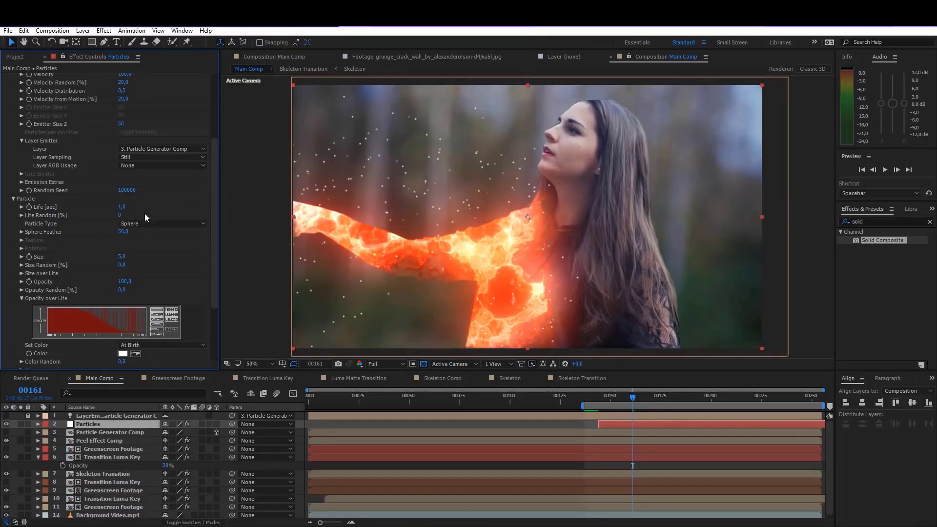
{"action": "left_click", "coordinate": [660, 396]}
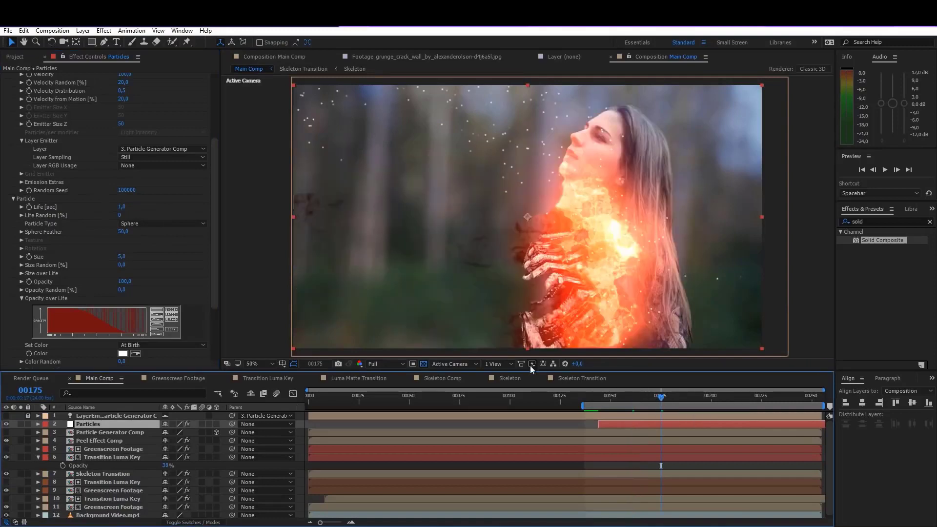
{"action": "left_click", "coordinate": [122, 208]}
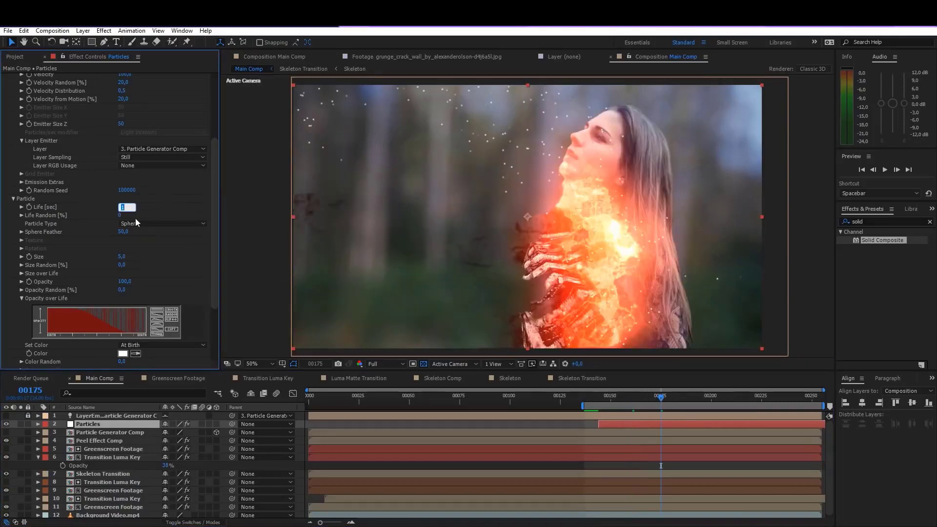
{"action": "type", "text": "0,7"}
{"action": "key", "text": "Return"}
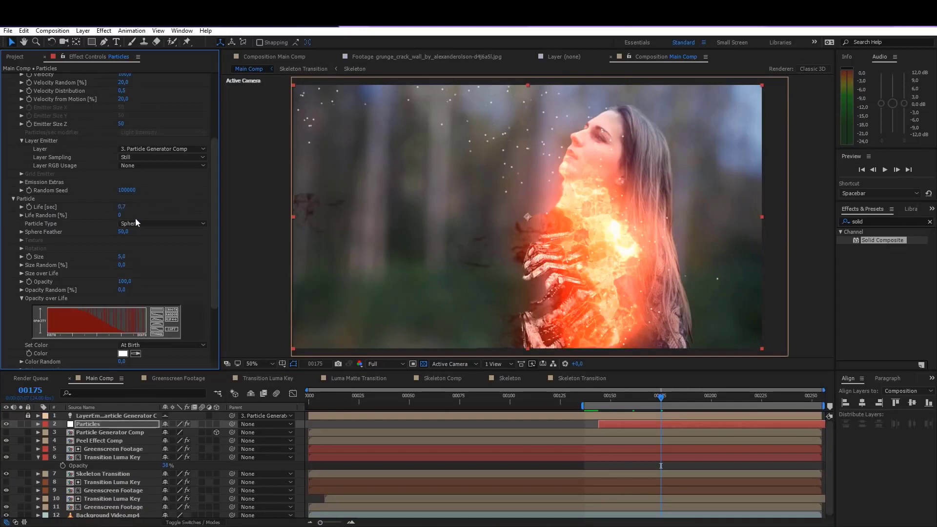
Set the particles' Size Random to 100% and Size to 3, judging the look at frame 160.
{"action": "left_click", "coordinate": [631, 395]}
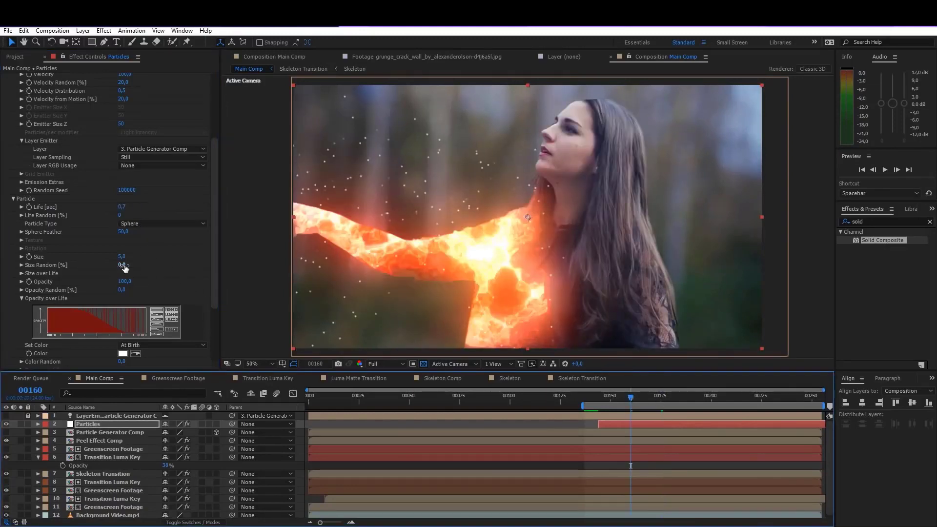
{"action": "left_click_drag", "start_coordinate": [124, 268], "coordinate": [371, 259]}
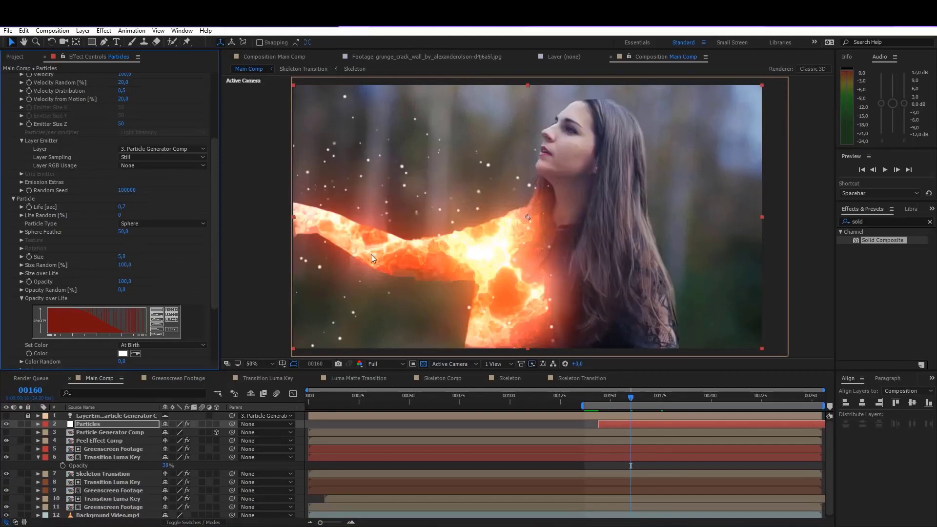
{"action": "left_click", "coordinate": [121, 257]}
{"action": "type", "text": "3"}
{"action": "key", "text": "Return"}
Color the particles Over Life with the white-to-black gradient preset.
{"action": "mouse_move", "coordinate": [214, 251]}
{"action": "left_mouse_down"}
{"action": "mouse_move", "coordinate": [221, 146]}
{"action": "mouse_move", "coordinate": [216, 261]}
{"action": "left_mouse_up"}
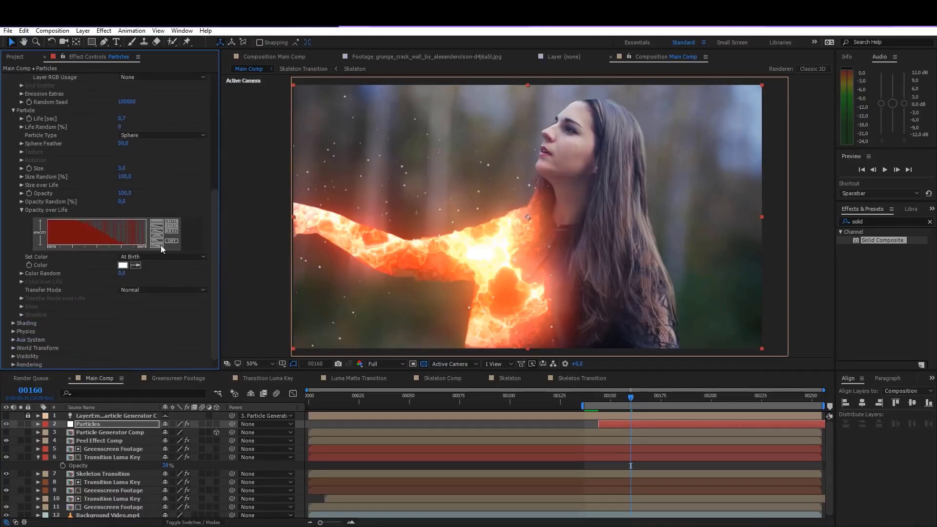
{"action": "left_click", "coordinate": [144, 256]}
{"action": "left_click", "coordinate": [160, 279]}
{"action": "left_click", "coordinate": [22, 282]}
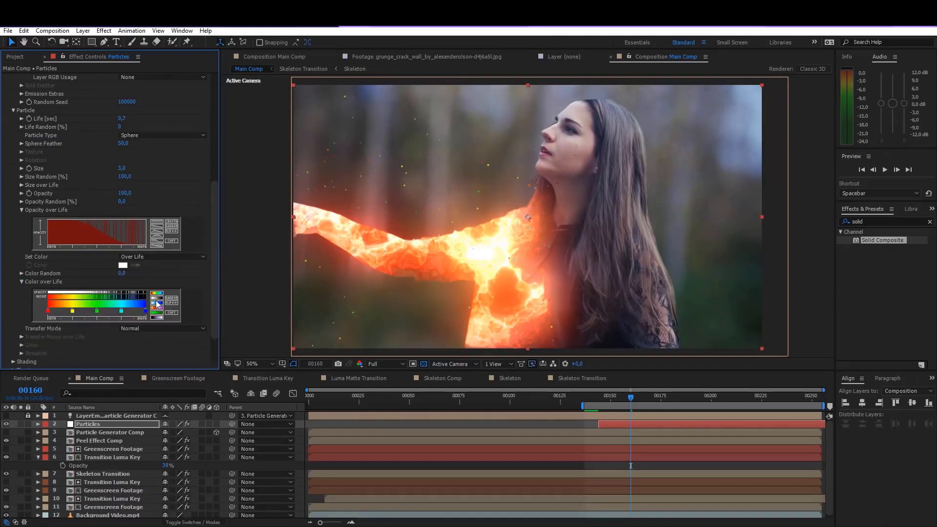
{"action": "left_click", "coordinate": [157, 303]}
Change the start color of the Color over Life gradient to dark brown 2F1D16.
{"action": "double_click", "coordinate": [48, 311]}
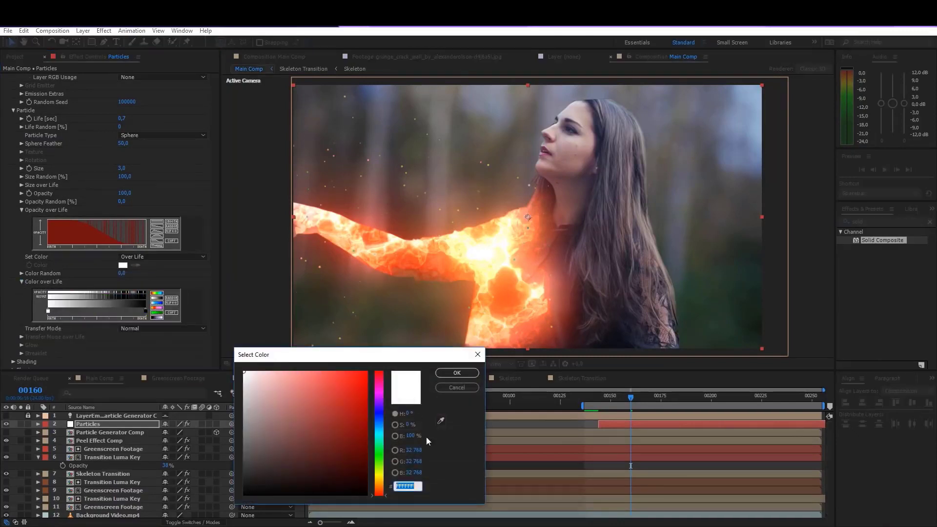
{"action": "left_click", "coordinate": [337, 465]}
{"action": "left_click_drag", "start_coordinate": [381, 483], "coordinate": [382, 492]}
{"action": "left_click", "coordinate": [310, 472]}
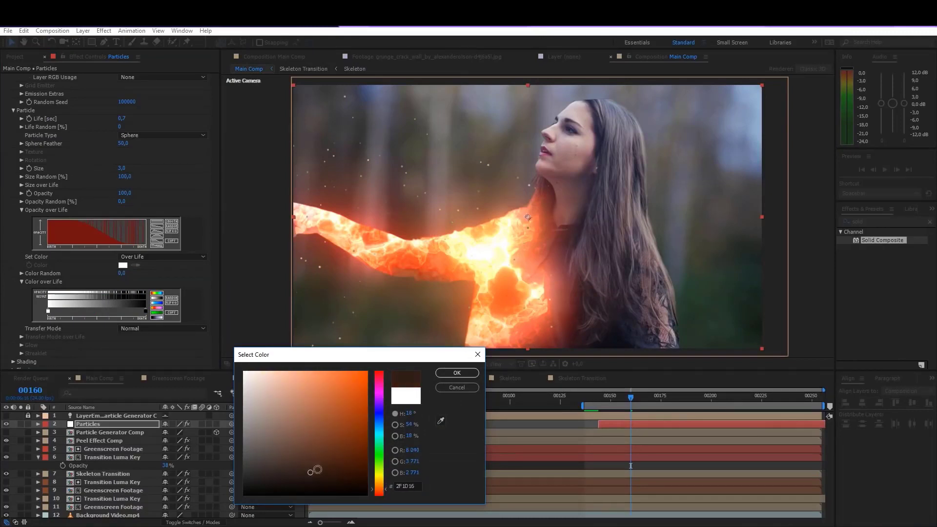
{"action": "left_click", "coordinate": [465, 374]}
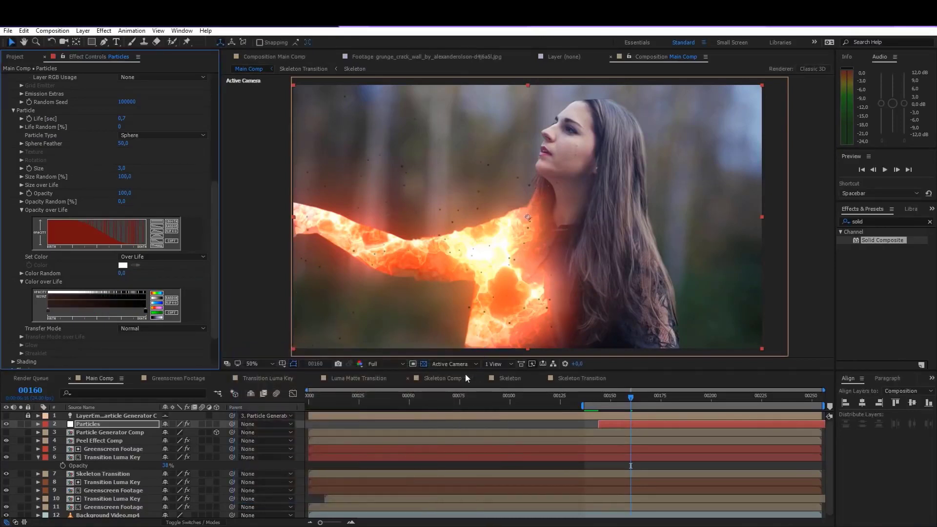
Duplicate the Particles layer and set the copy's Particles/sec to 3000.
{"action": "left_click", "coordinate": [131, 422]}
{"action": "key", "text": "ctrl+d"}
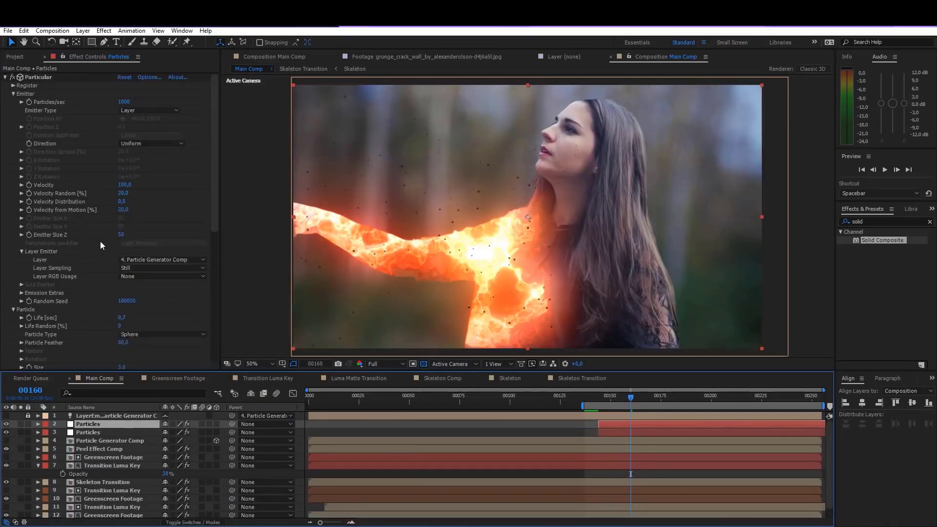
{"action": "left_click", "coordinate": [124, 102]}
{"action": "type", "text": "300"}
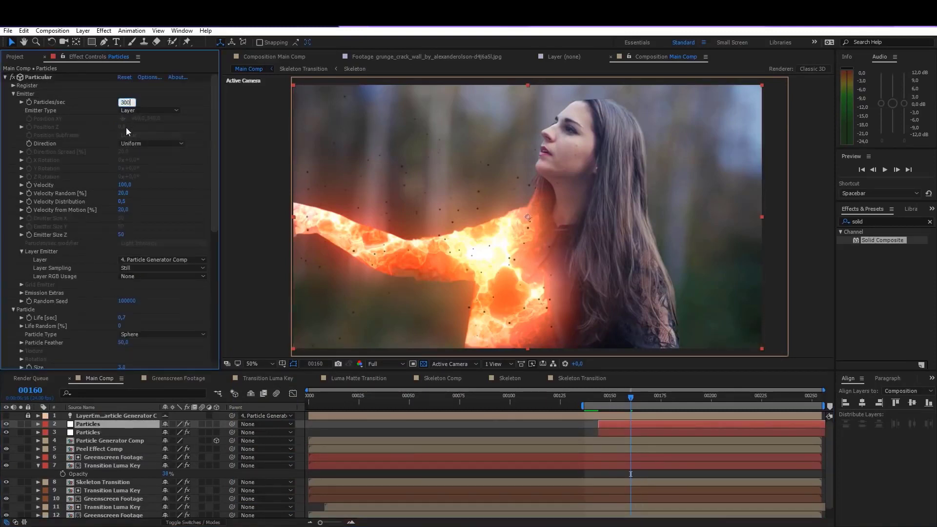
{"action": "type", "text": "0"}
{"action": "key", "text": "Return"}
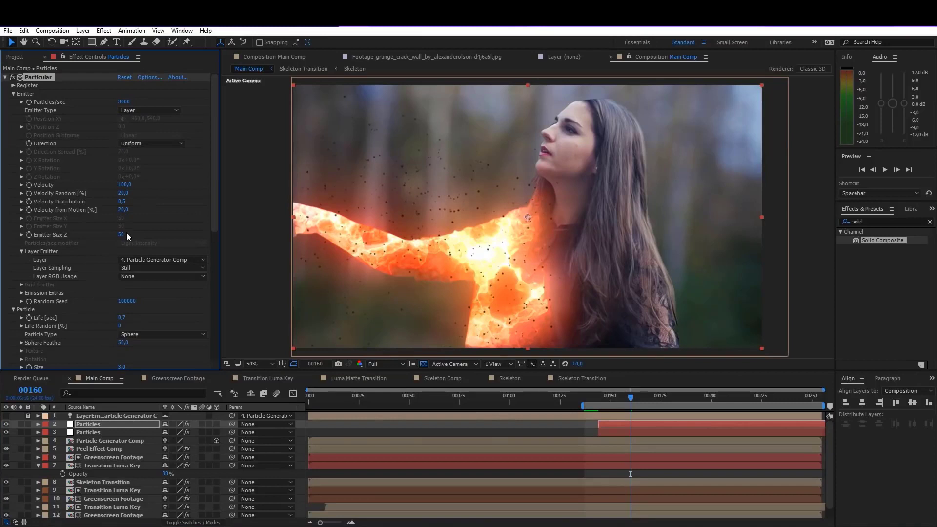
Set the duplicate's Random Seed to 100090 and particle Size to 1, and check it at frame 167.
{"action": "left_click_drag", "start_coordinate": [126, 301], "coordinate": [131, 301]}
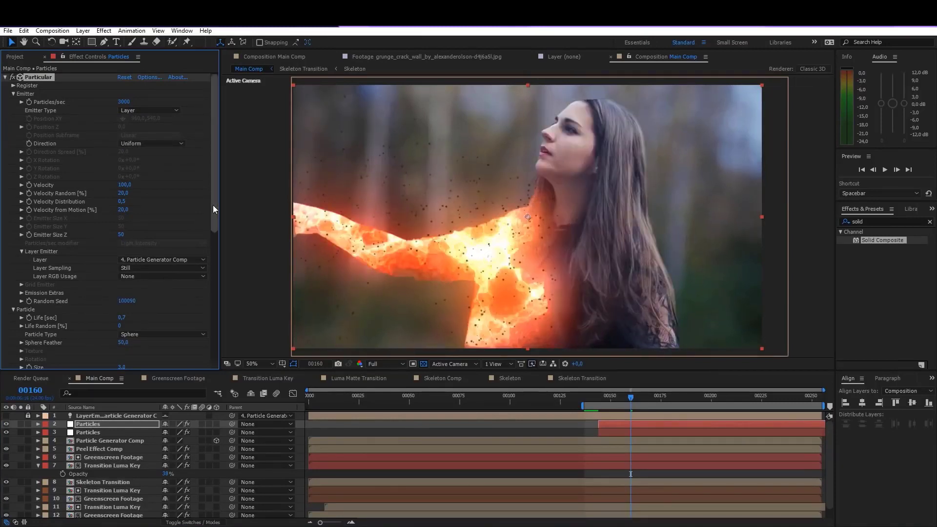
{"action": "left_click_drag", "start_coordinate": [213, 209], "coordinate": [218, 270]}
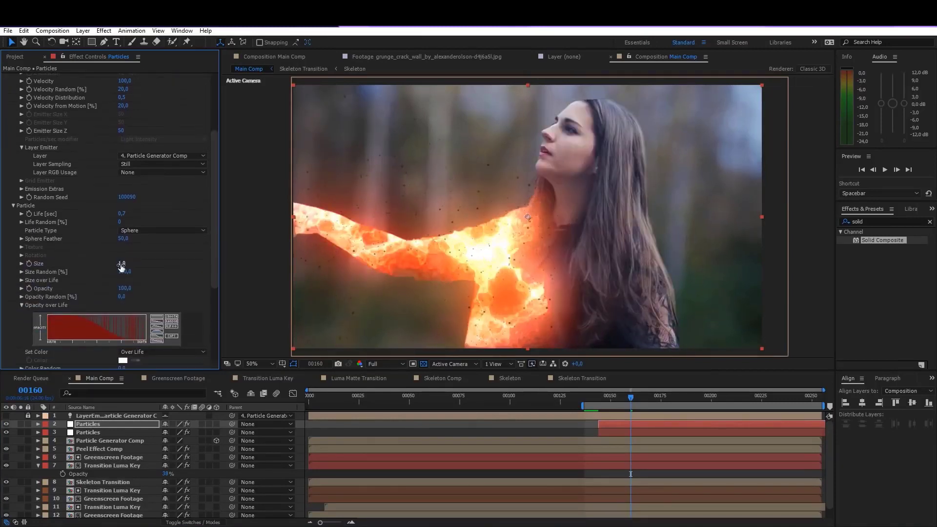
{"action": "mouse_move", "coordinate": [634, 398]}
{"action": "left_mouse_down"}
{"action": "mouse_move", "coordinate": [611, 400]}
{"action": "mouse_move", "coordinate": [645, 403]}
{"action": "left_mouse_up"}
Change the start color of the duplicate's Color over Life gradient to light orange FFB77C.
{"action": "scroll", "coordinate": [119, 329], "scroll_direction": "down", "scroll_amount": 3}
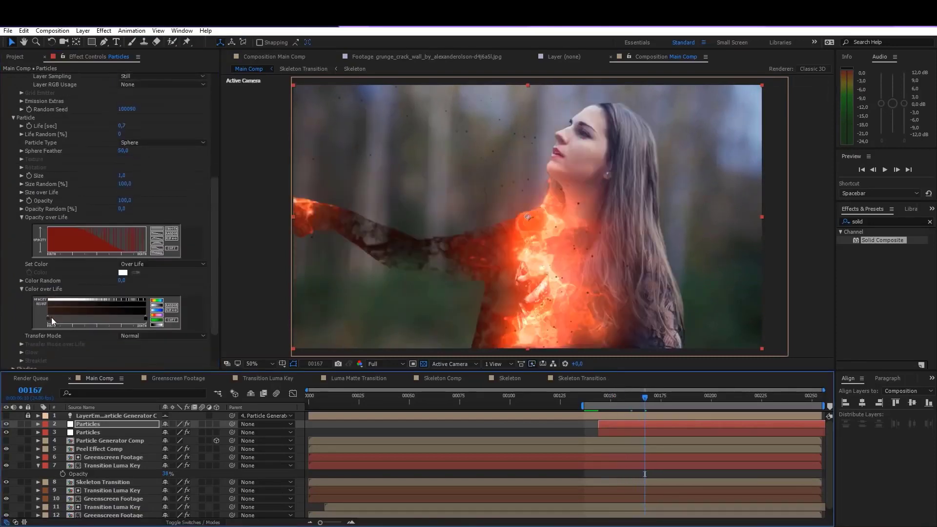
{"action": "double_click", "coordinate": [48, 319]}
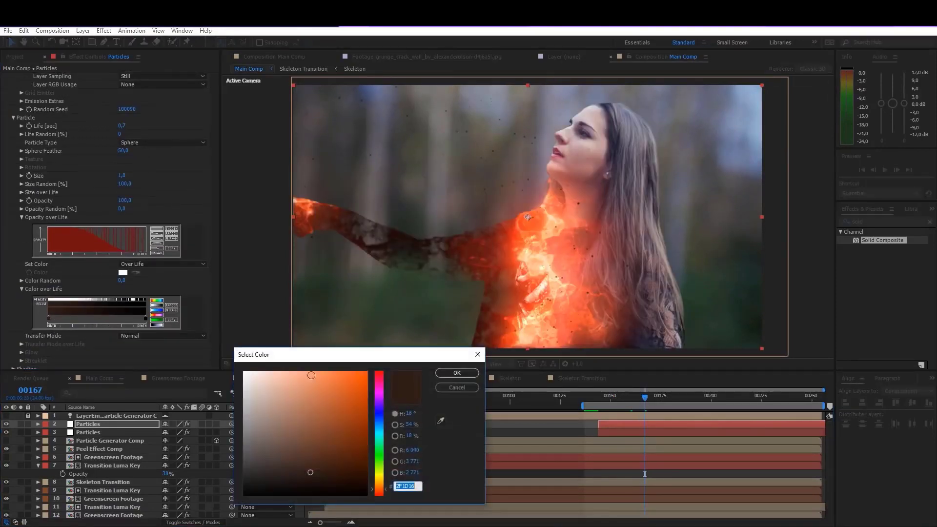
{"action": "mouse_move", "coordinate": [345, 392]}
{"action": "left_mouse_down"}
{"action": "mouse_move", "coordinate": [381, 364]}
{"action": "mouse_move", "coordinate": [360, 360]}
{"action": "left_mouse_up"}
{"action": "left_click_drag", "start_coordinate": [379, 468], "coordinate": [379, 481]}
{"action": "left_click", "coordinate": [307, 369]}
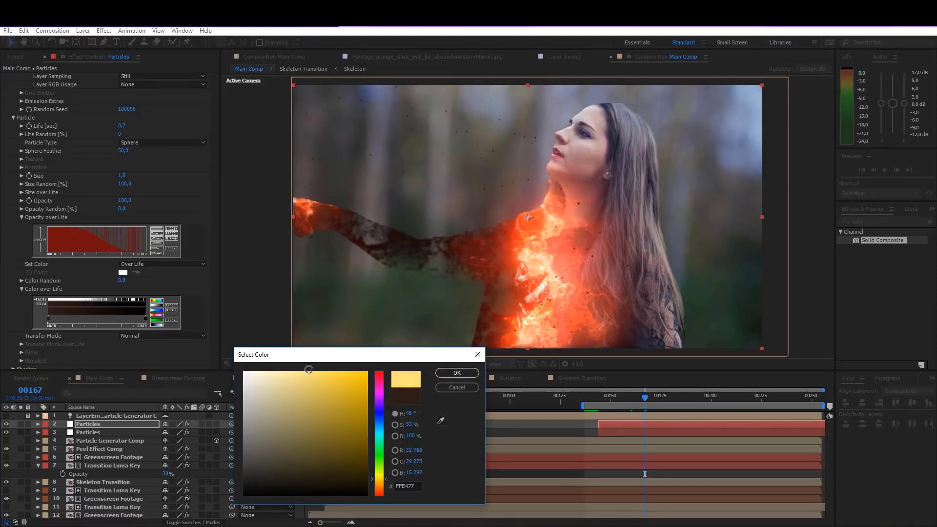
{"action": "left_click", "coordinate": [379, 487]}
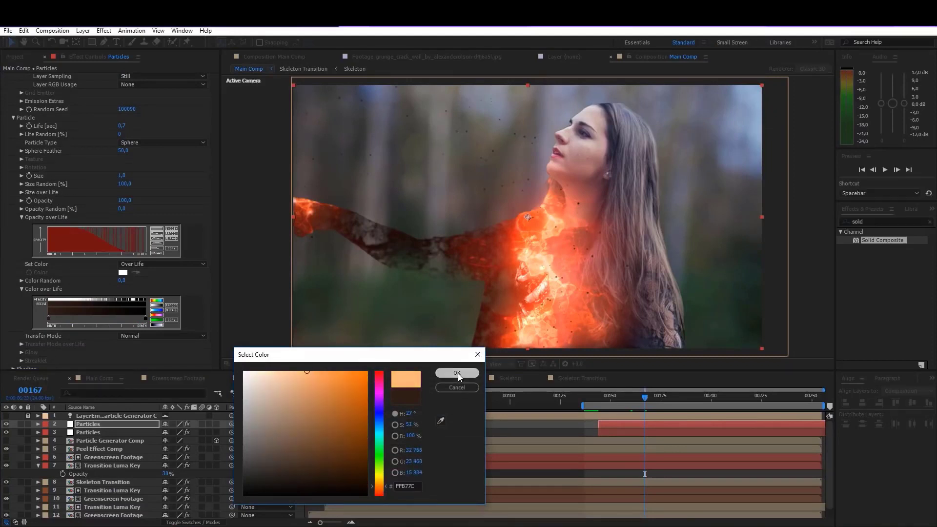
{"action": "left_click", "coordinate": [457, 373]}
Change the end color of the ember layer's Color over Life gradient to burnt orange AF3100 and preview the result.
{"action": "left_click", "coordinate": [626, 396]}
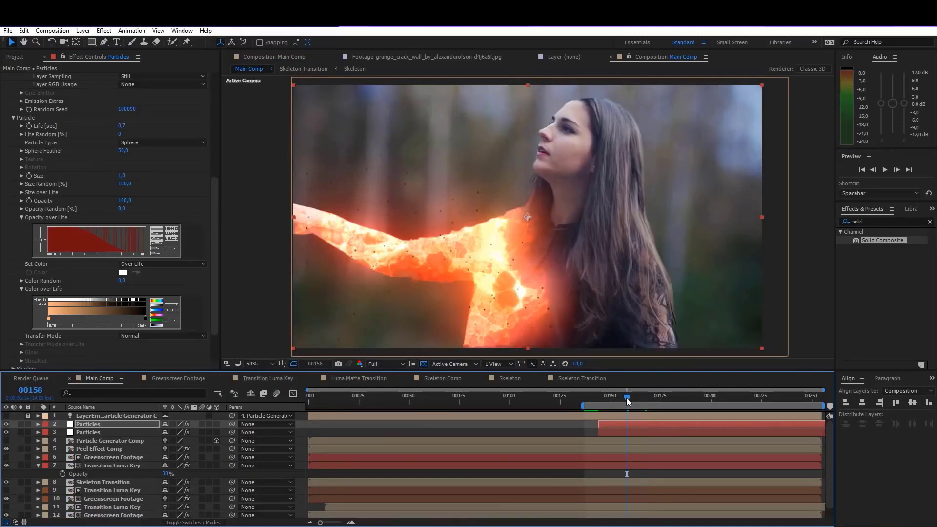
{"action": "double_click", "coordinate": [146, 319]}
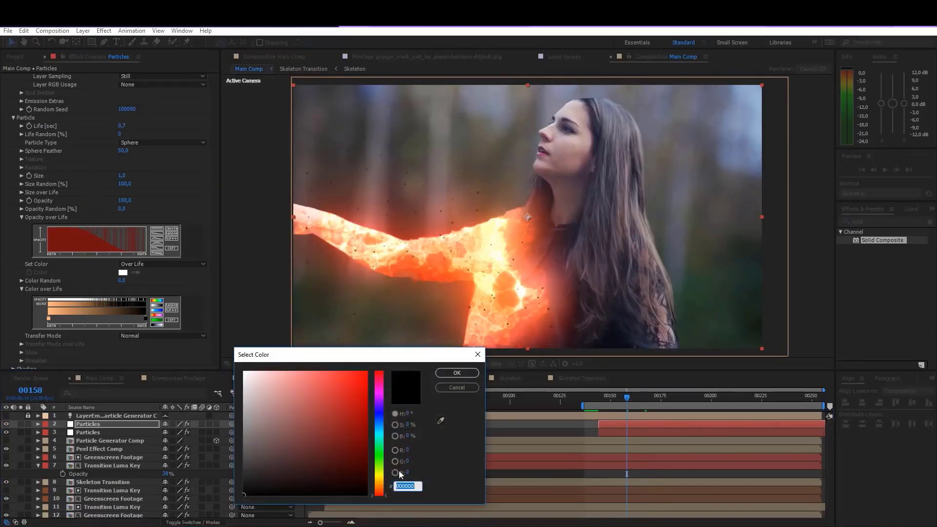
{"action": "left_click", "coordinate": [381, 486]}
{"action": "left_click_drag", "start_coordinate": [336, 420], "coordinate": [339, 414]}
{"action": "mouse_move", "coordinate": [365, 385]}
{"action": "left_mouse_down"}
{"action": "mouse_move", "coordinate": [376, 368]}
{"action": "mouse_move", "coordinate": [394, 410]}
{"action": "left_mouse_up"}
{"action": "left_click_drag", "start_coordinate": [381, 485], "coordinate": [382, 490]}
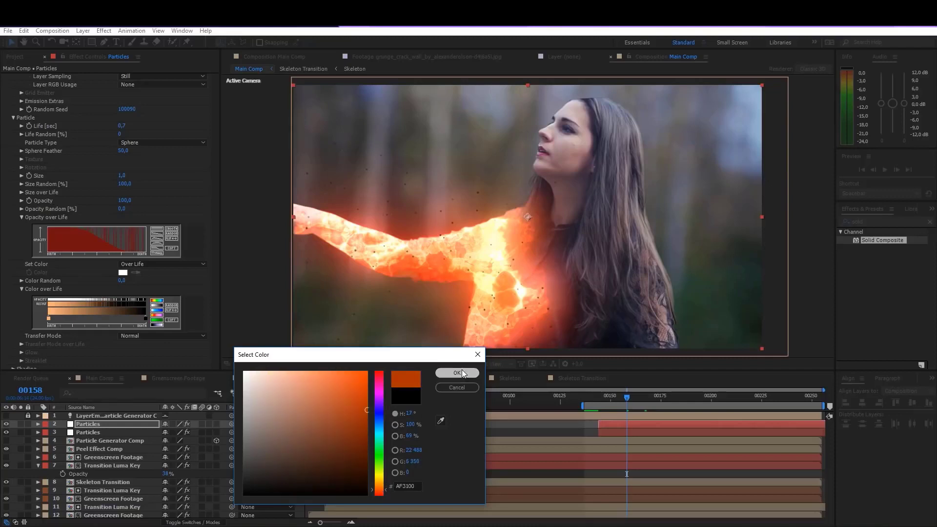
{"action": "left_click", "coordinate": [462, 372]}
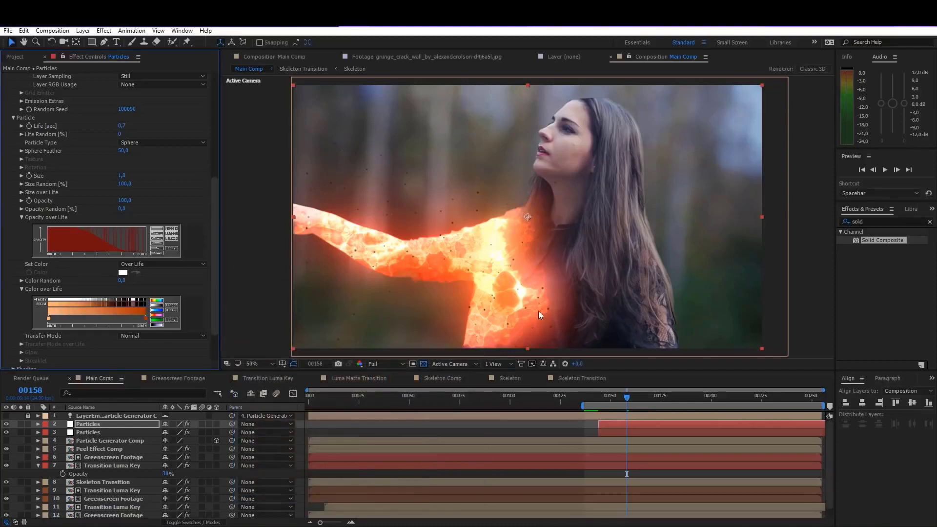
{"action": "key", "text": "space"}
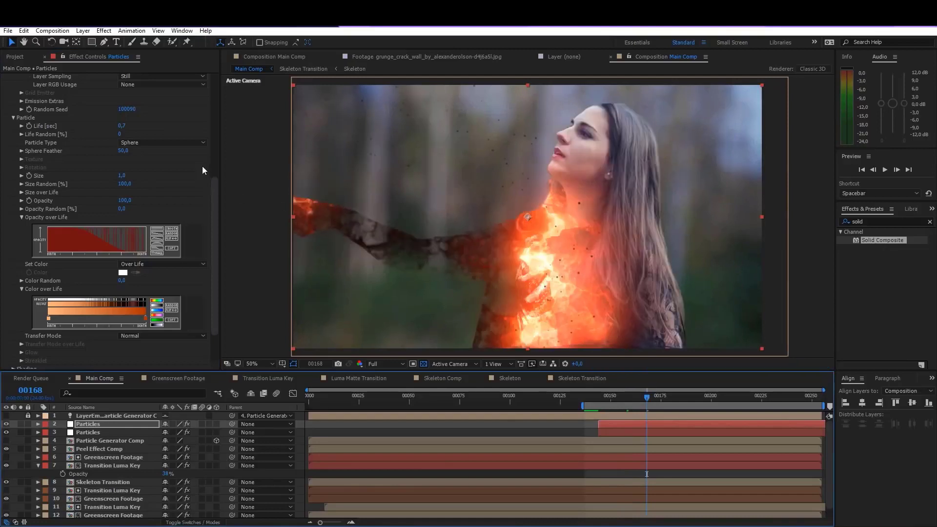
Try a higher Particles/sec value on the ember Particles layer.
{"action": "left_click_drag", "start_coordinate": [217, 192], "coordinate": [213, 46]}
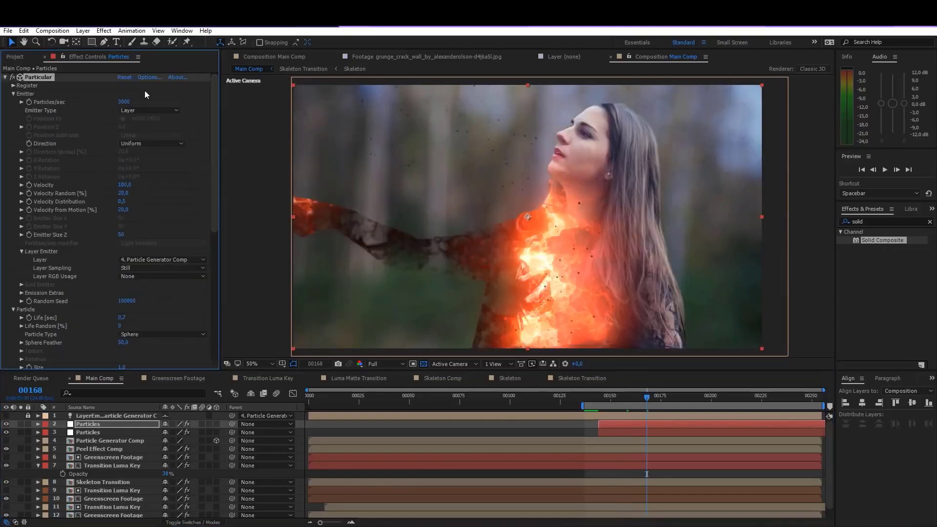
{"action": "left_click", "coordinate": [124, 101]}
{"action": "type", "text": "10"}
{"action": "key", "text": "Return"}
Set the ember layer's particle Size to 1,3.
{"action": "scroll", "coordinate": [215, 156], "scroll_direction": "down", "scroll_amount": 5}
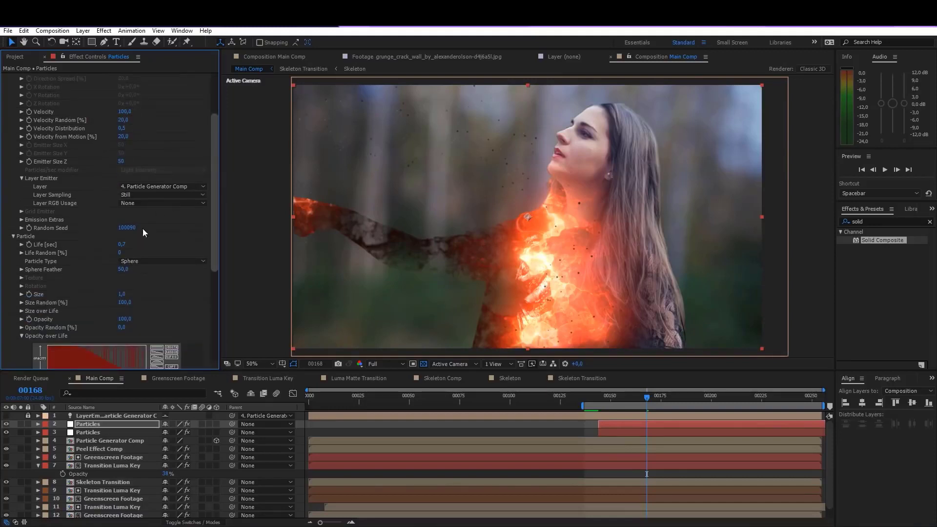
{"action": "left_click", "coordinate": [123, 294]}
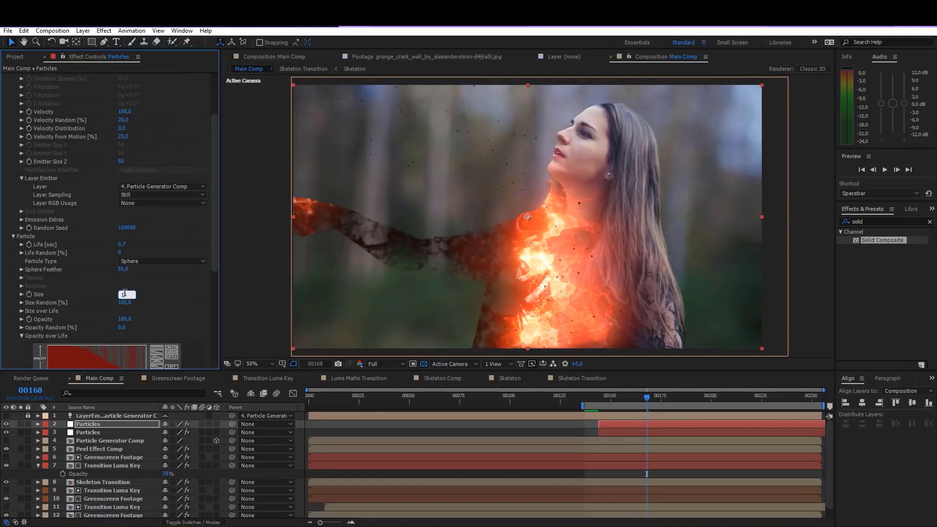
{"action": "type", "text": "1,3"}
Turn Motion Blur on in the ember layer's Particular Rendering settings.
{"action": "left_click_drag", "start_coordinate": [216, 139], "coordinate": [215, 275]}
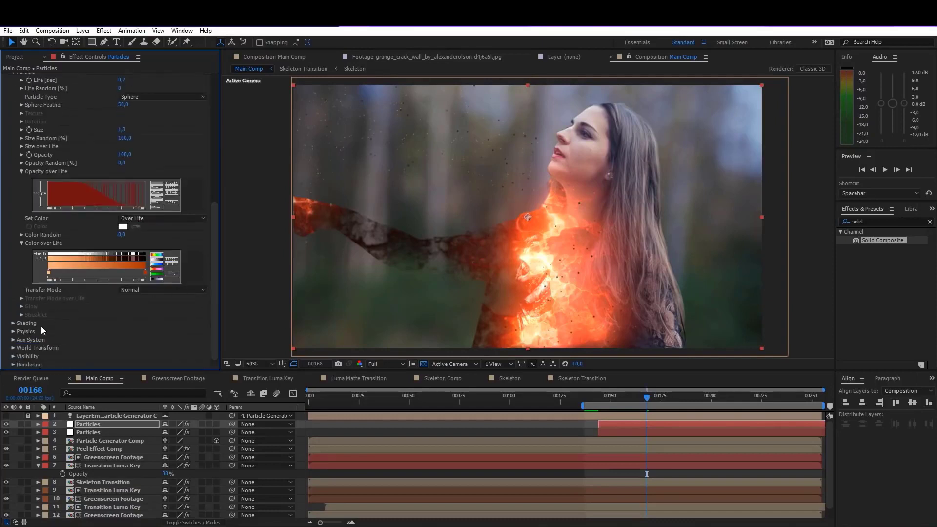
{"action": "left_click", "coordinate": [13, 364]}
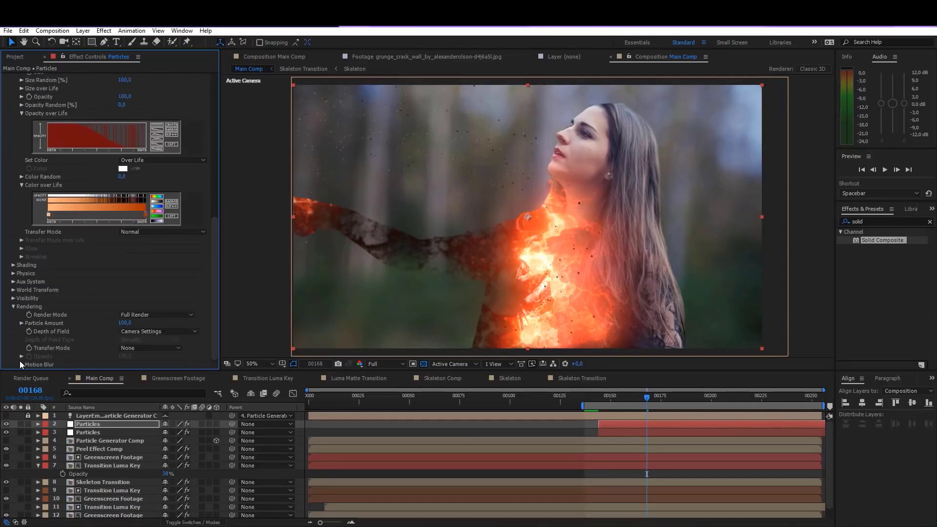
{"action": "left_click", "coordinate": [21, 364]}
{"action": "left_click", "coordinate": [170, 306]}
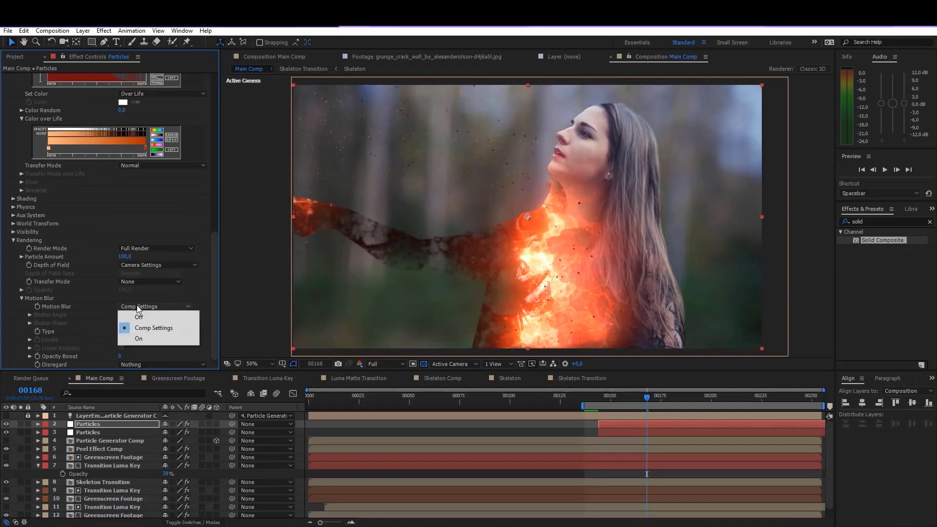
{"action": "left_click", "coordinate": [148, 339]}
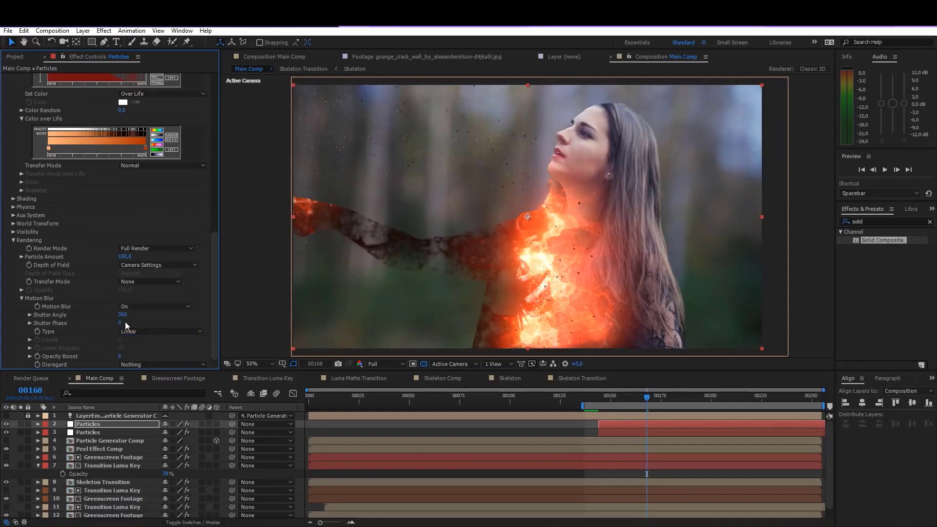
Raise the motion blur Shutter Angle to about 1130 and the Opacity Boost to 68.
{"action": "left_click_drag", "start_coordinate": [119, 320], "coordinate": [216, 311]}
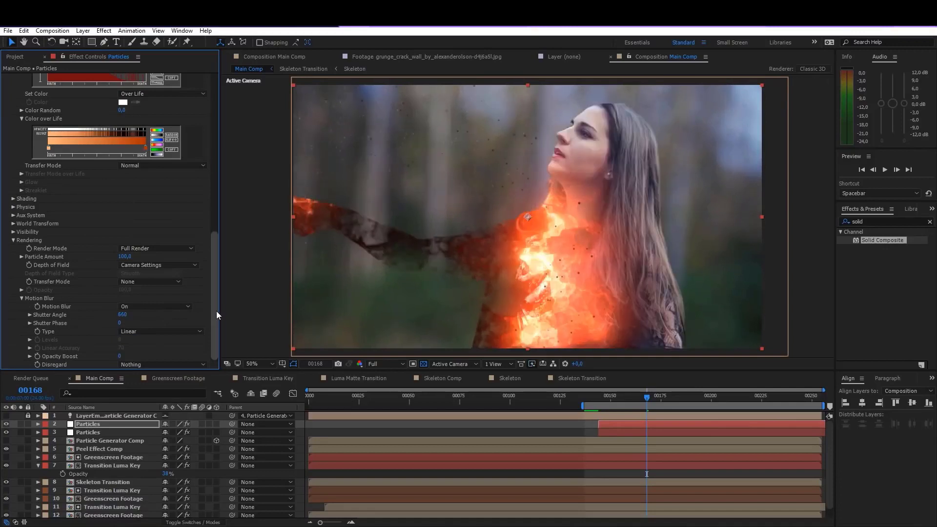
{"action": "left_click_drag", "start_coordinate": [122, 314], "coordinate": [296, 305]}
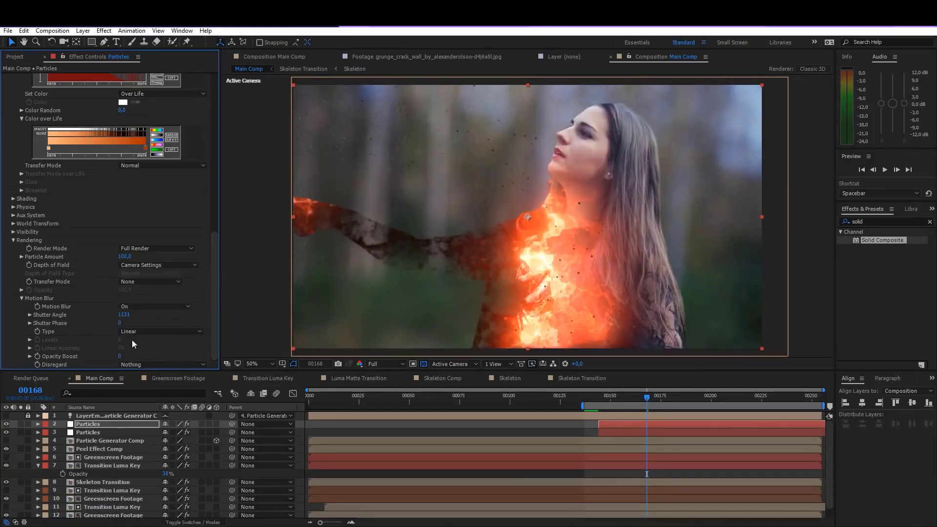
{"action": "left_click_drag", "start_coordinate": [119, 357], "coordinate": [169, 354]}
Set the ember layer's Particles/sec to 3000.
{"action": "scroll", "coordinate": [122, 195], "scroll_direction": "up", "scroll_amount": 10}
{"action": "left_click", "coordinate": [123, 101]}
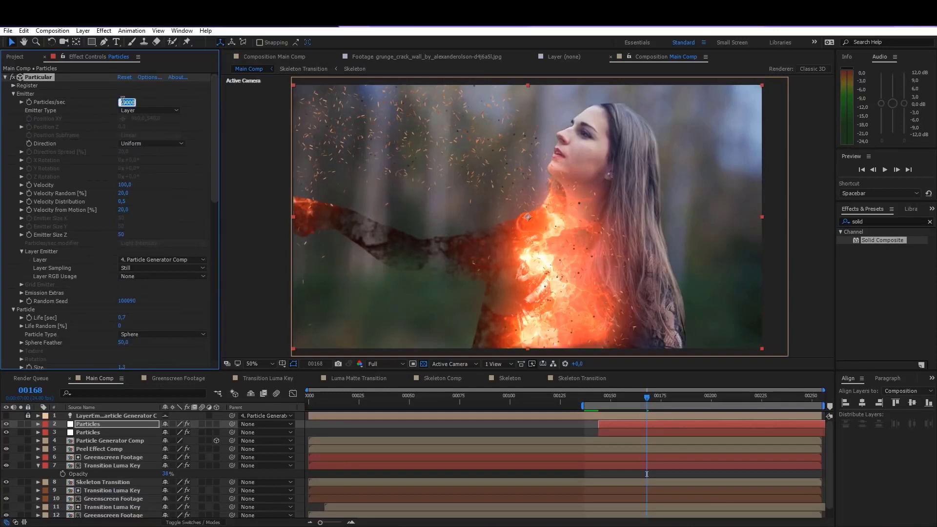
{"action": "type", "text": "3000"}
{"action": "key", "text": "Return"}
{"action": "left_click_drag", "start_coordinate": [212, 156], "coordinate": [191, 391]}
Duplicate the ember Particles layer and set the copy's particle Size to 0,7.
{"action": "left_click", "coordinate": [111, 424]}
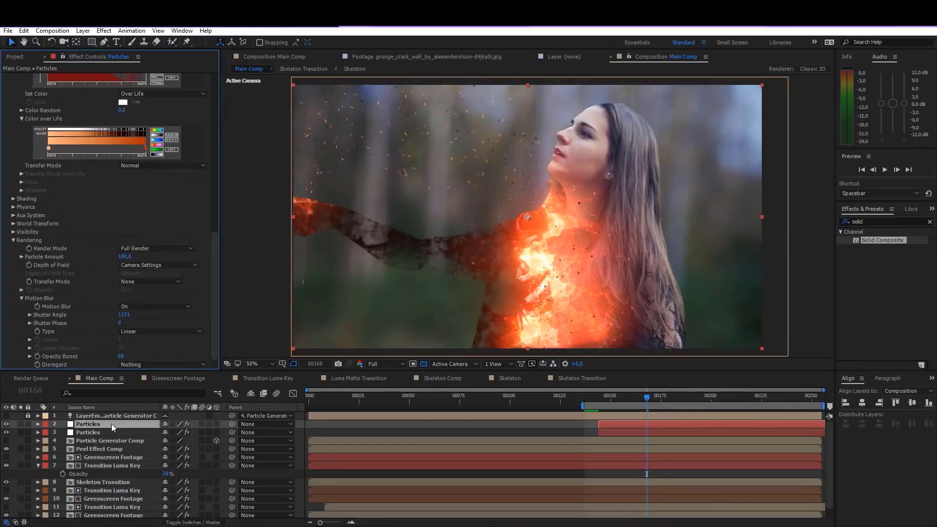
{"action": "key", "text": "ctrl+d"}
{"action": "left_click_drag", "start_coordinate": [216, 203], "coordinate": [213, 274]}
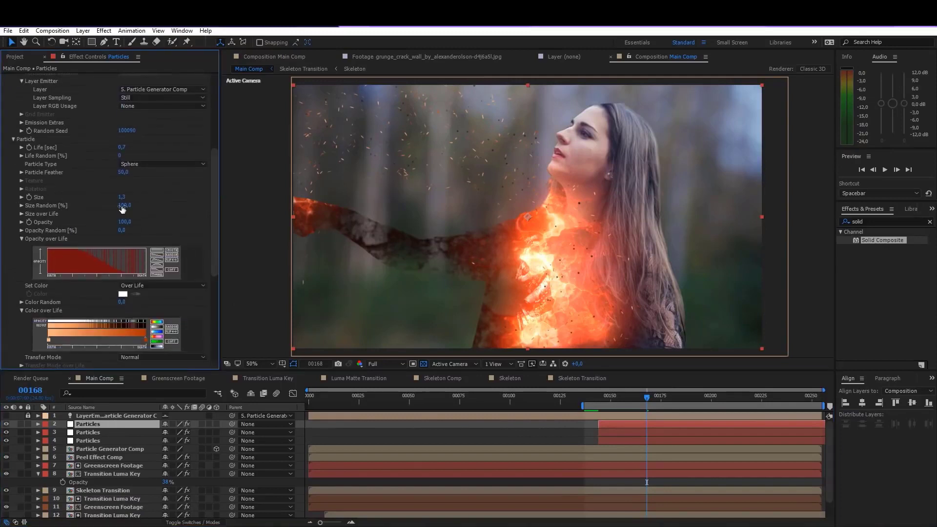
{"action": "left_click_drag", "start_coordinate": [122, 197], "coordinate": [115, 197]}
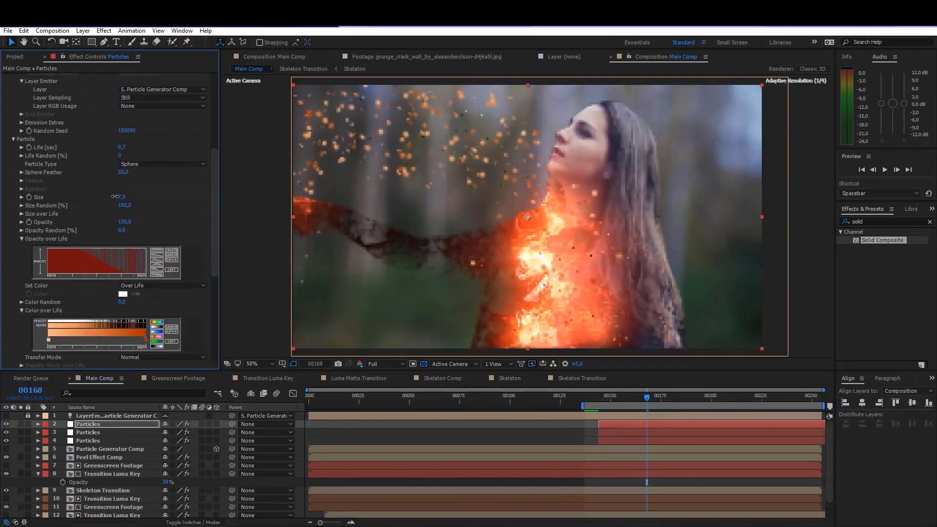
{"action": "left_click", "coordinate": [122, 197]}
{"action": "type", "text": "1"}
{"action": "key", "text": "BackSpace"}
{"action": "type", "text": ",7"}
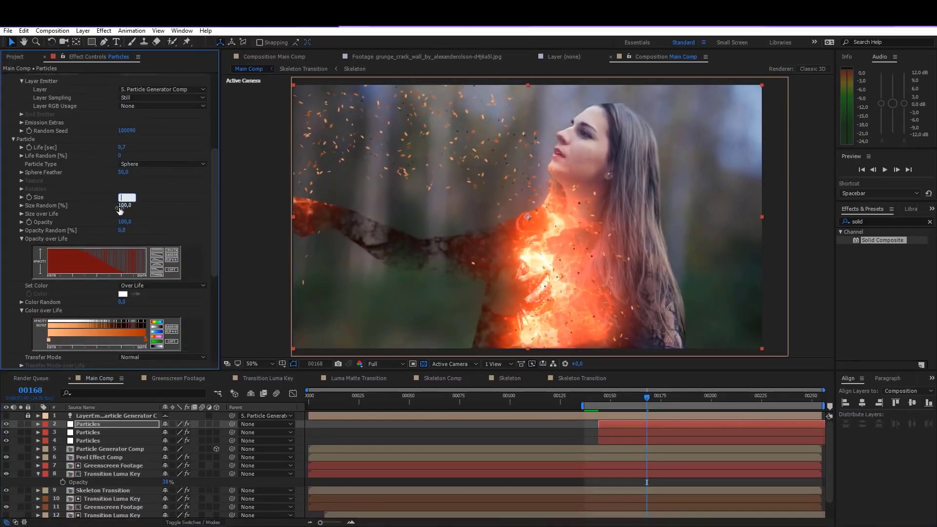
{"action": "key", "text": "Return"}
Set the new copy's Random Seed to 100380 and toggle its visibility to compare the embers.
{"action": "left_click", "coordinate": [6, 423]}
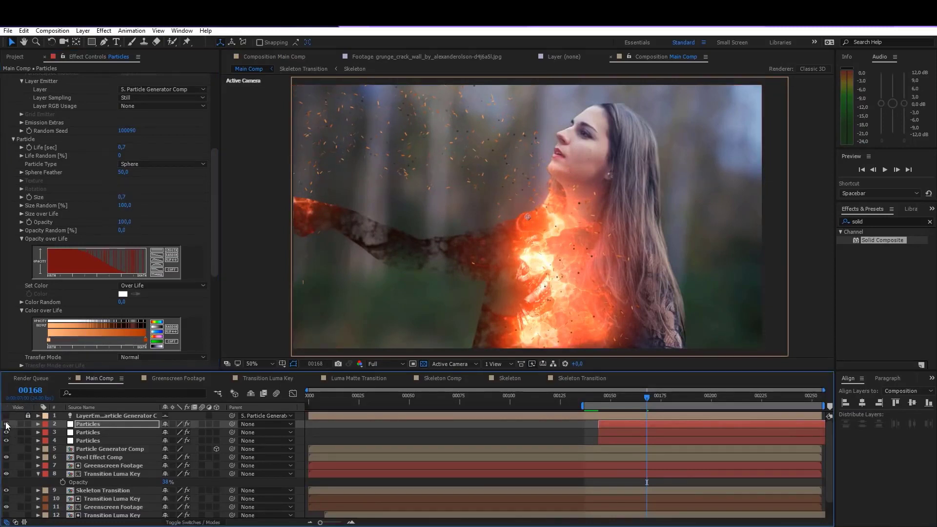
{"action": "scroll", "coordinate": [104, 191], "scroll_direction": "up", "scroll_amount": 5}
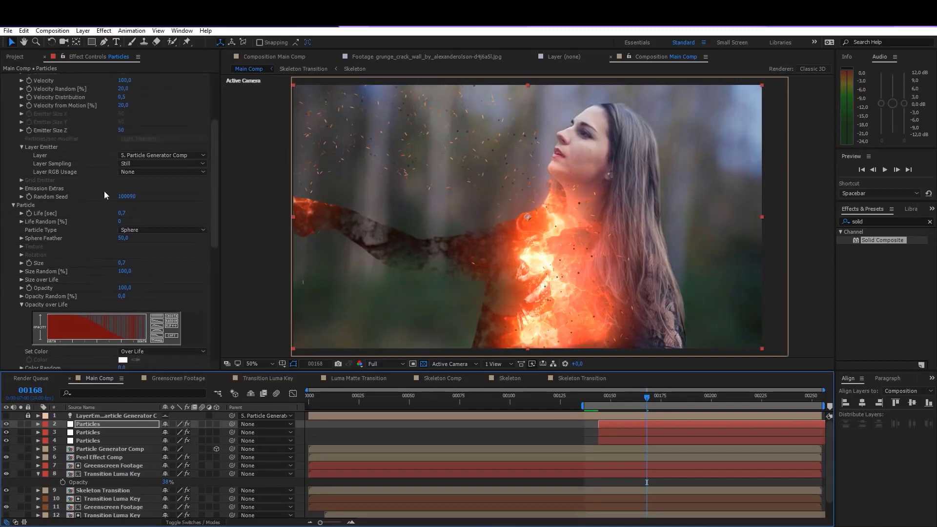
{"action": "left_click_drag", "start_coordinate": [126, 301], "coordinate": [137, 300]}
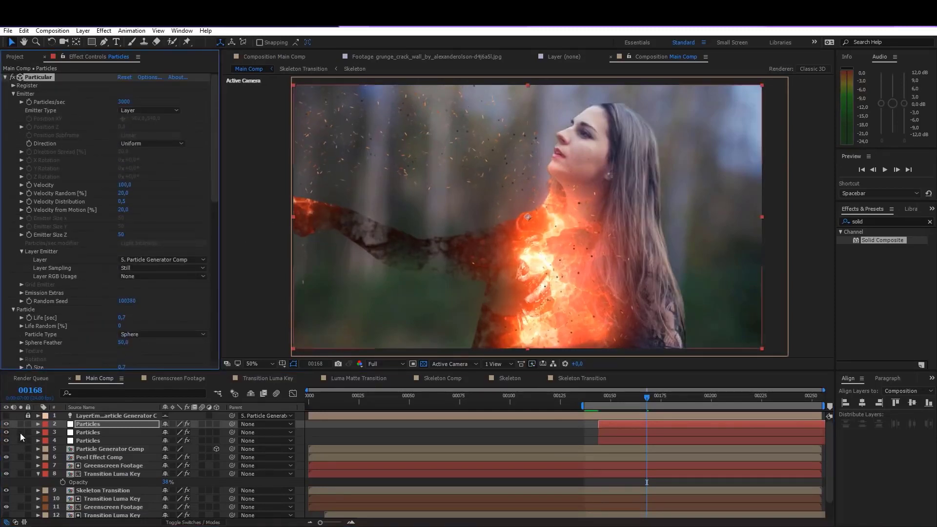
{"action": "left_click", "coordinate": [7, 424]}
{"action": "left_click", "coordinate": [8, 416]}
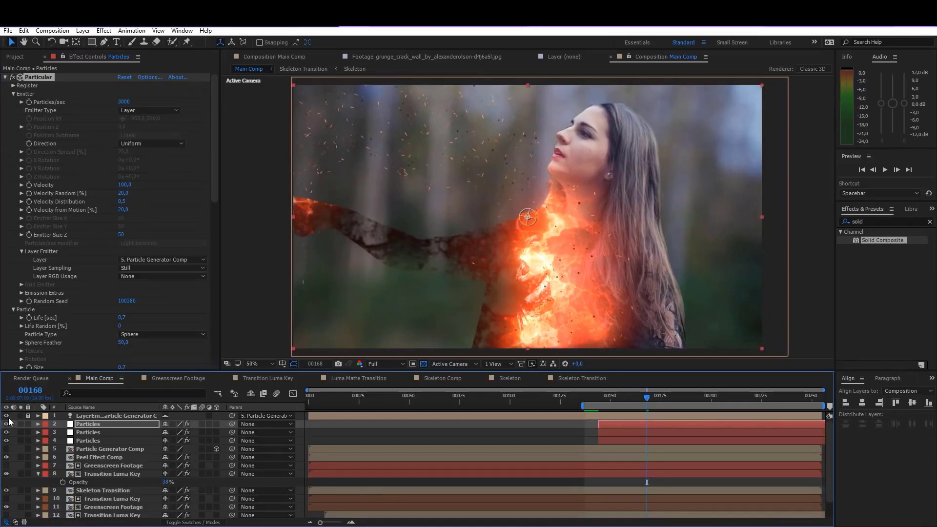
Change the start color of the first ember layer's Color over Life gradient to coral FF7B5C.
{"action": "left_click_drag", "start_coordinate": [213, 160], "coordinate": [205, 282]}
{"action": "left_click", "coordinate": [91, 430]}
{"action": "double_click", "coordinate": [47, 311]}
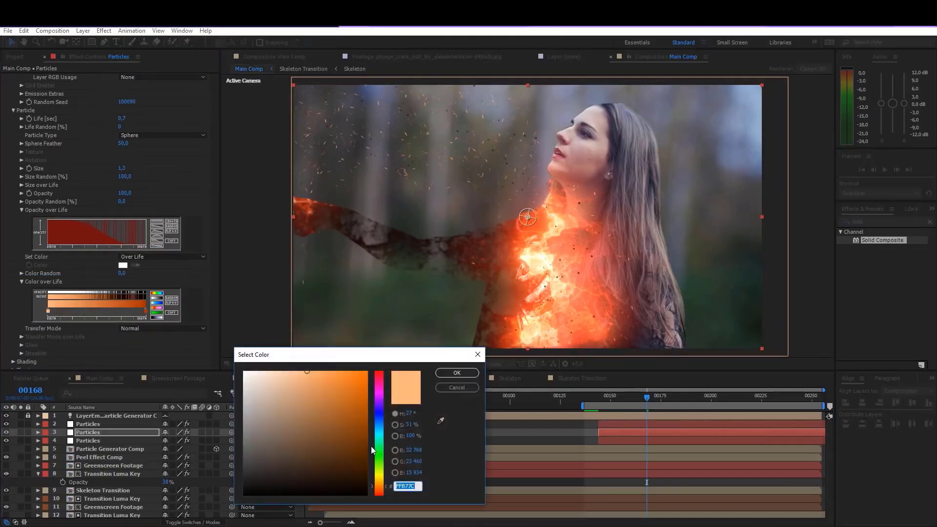
{"action": "left_click_drag", "start_coordinate": [376, 476], "coordinate": [377, 491]}
{"action": "left_click", "coordinate": [367, 372]}
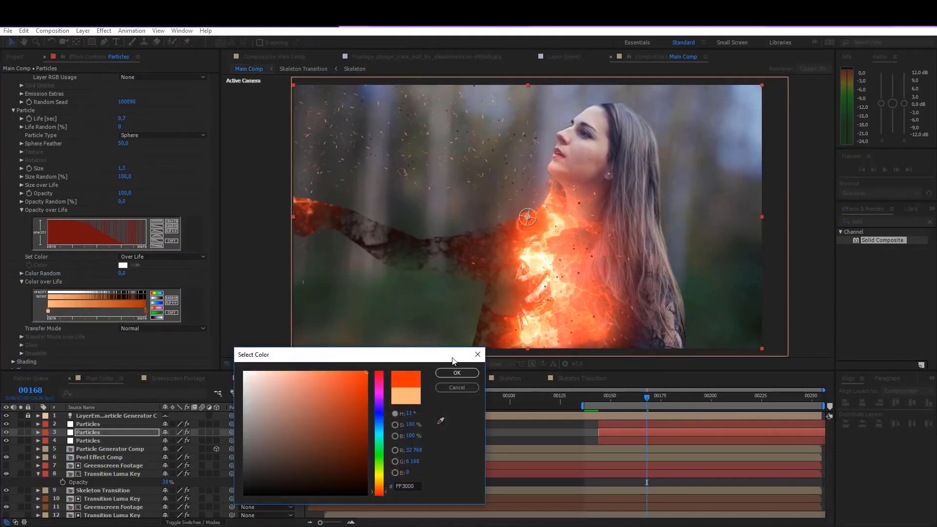
{"action": "left_click", "coordinate": [457, 374]}
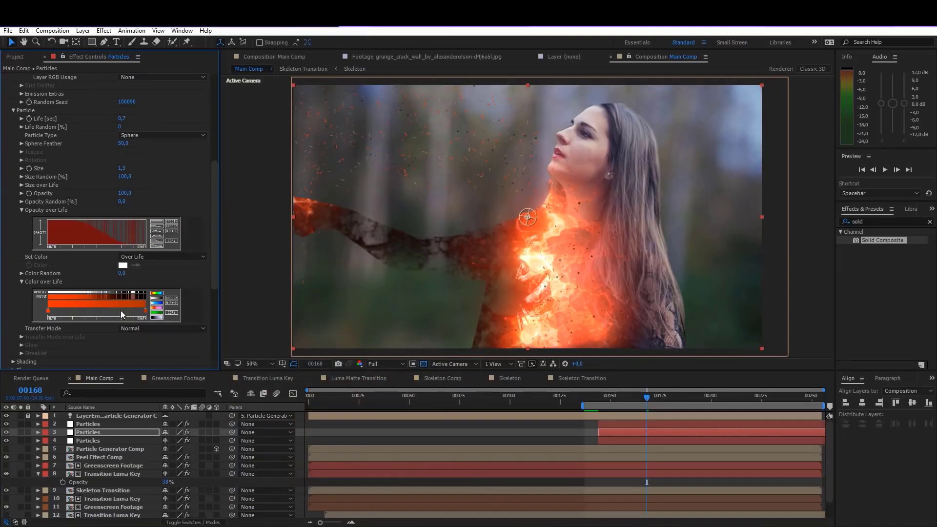
{"action": "double_click", "coordinate": [48, 312]}
{"action": "left_click_drag", "start_coordinate": [358, 373], "coordinate": [323, 356]}
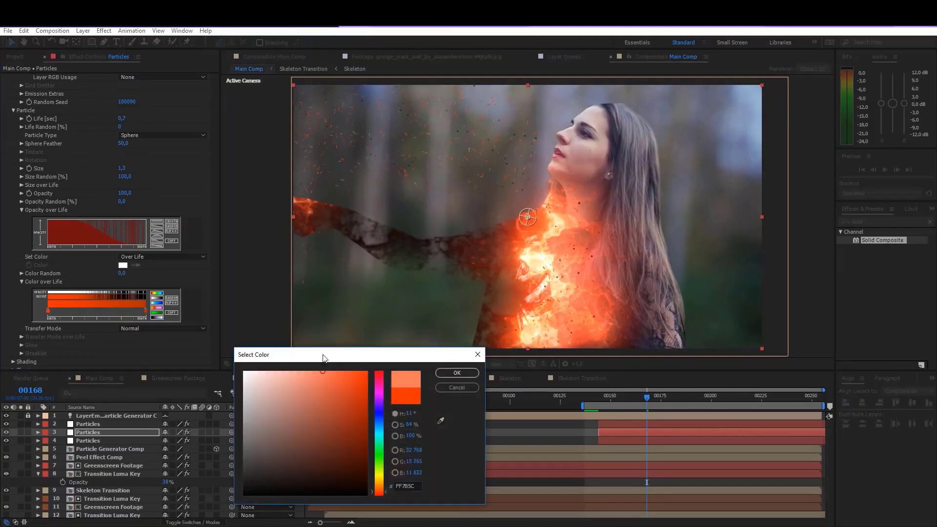
{"action": "left_click", "coordinate": [446, 371]}
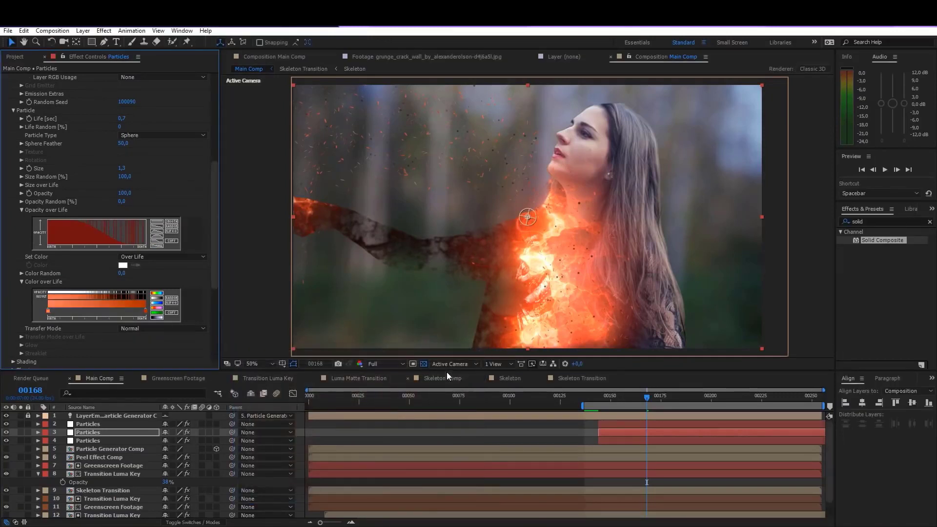
Set the blending mode of both ember Particles layers to Add.
{"action": "key", "text": "F4"}
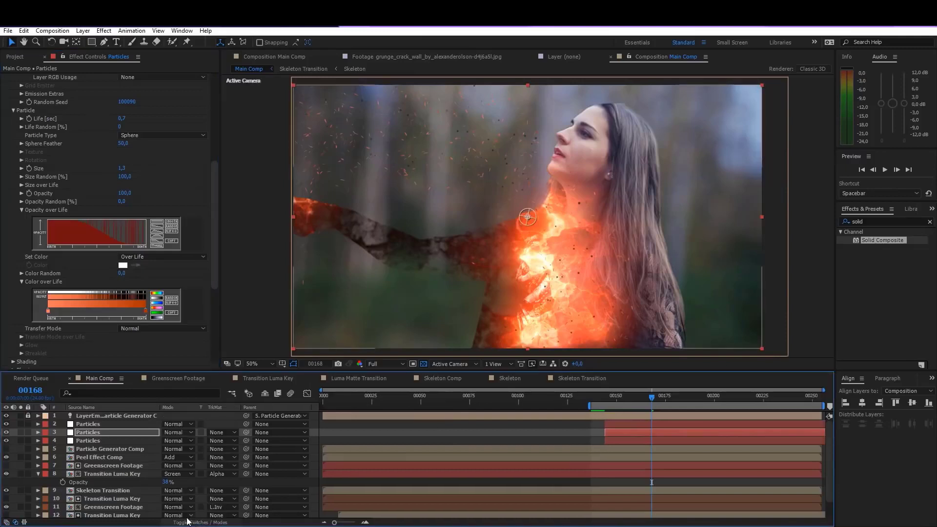
{"action": "left_click", "coordinate": [151, 422]}
{"action": "left_click", "coordinate": [145, 433], "text": "shift"}
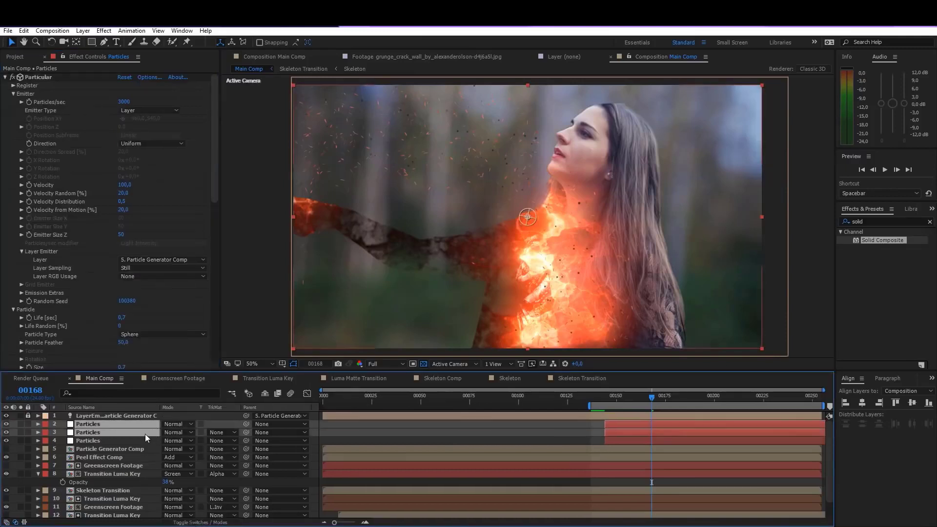
{"action": "left_click", "coordinate": [169, 435]}
{"action": "left_click", "coordinate": [230, 204]}
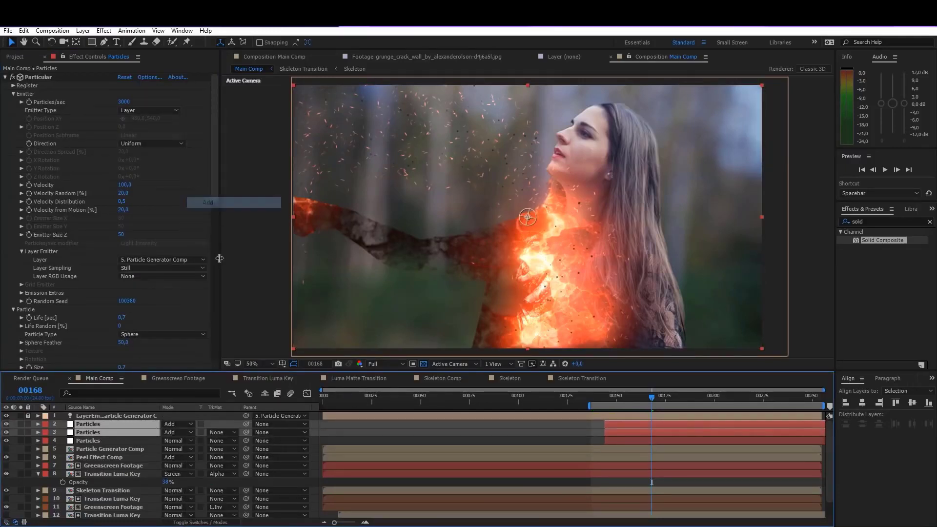
Set the blending mode of the dark ash Particles layer to Multiply and clear the layer selection.
{"action": "left_click", "coordinate": [172, 441]}
{"action": "left_click", "coordinate": [233, 153]}
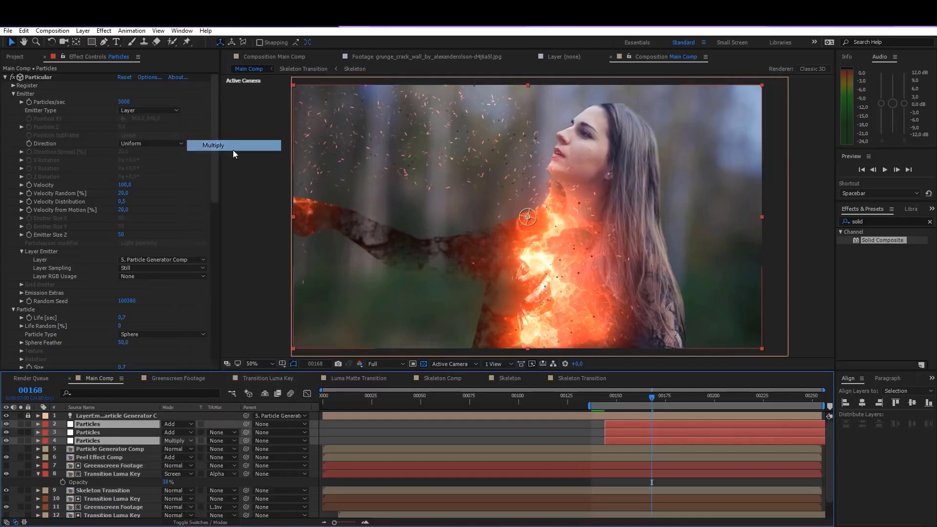
{"action": "left_click", "coordinate": [432, 429]}
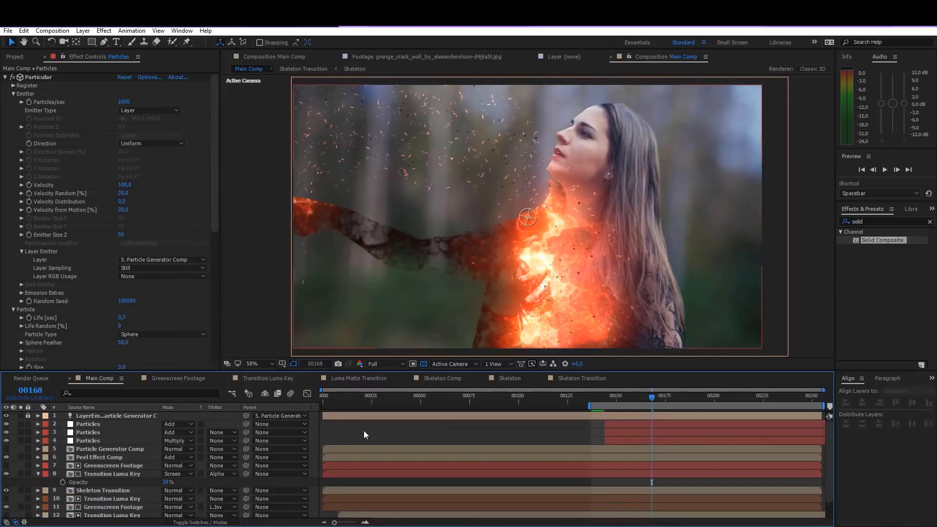
Set the dark ash layer's Particle Type to Cloudlet, with Opacity 37 and Opacity Random 100%.
{"action": "left_click", "coordinate": [87, 439]}
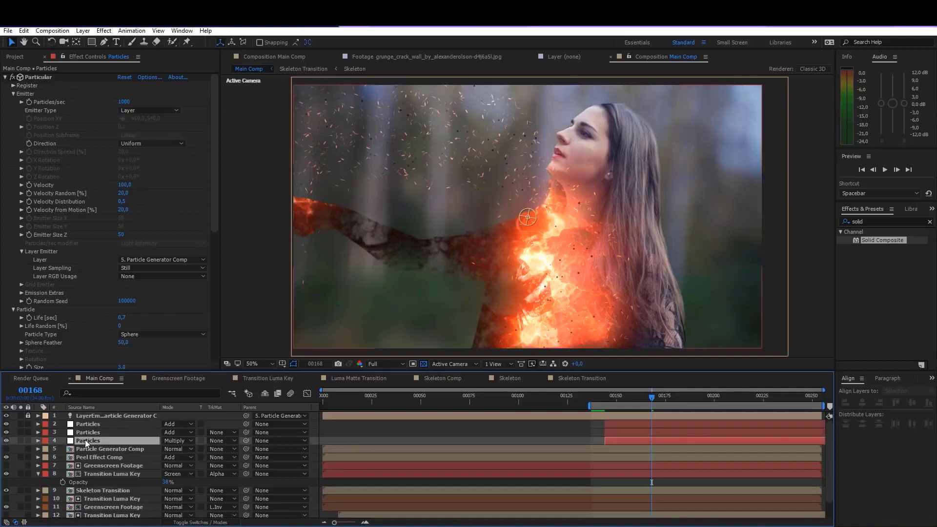
{"action": "scroll", "coordinate": [83, 290], "scroll_direction": "down", "scroll_amount": 3}
{"action": "left_click", "coordinate": [131, 267]}
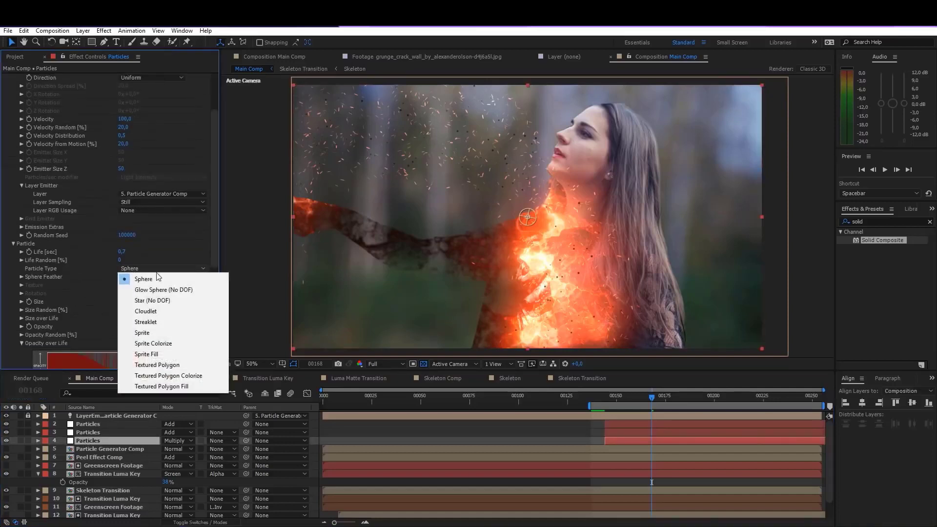
{"action": "left_click", "coordinate": [168, 309]}
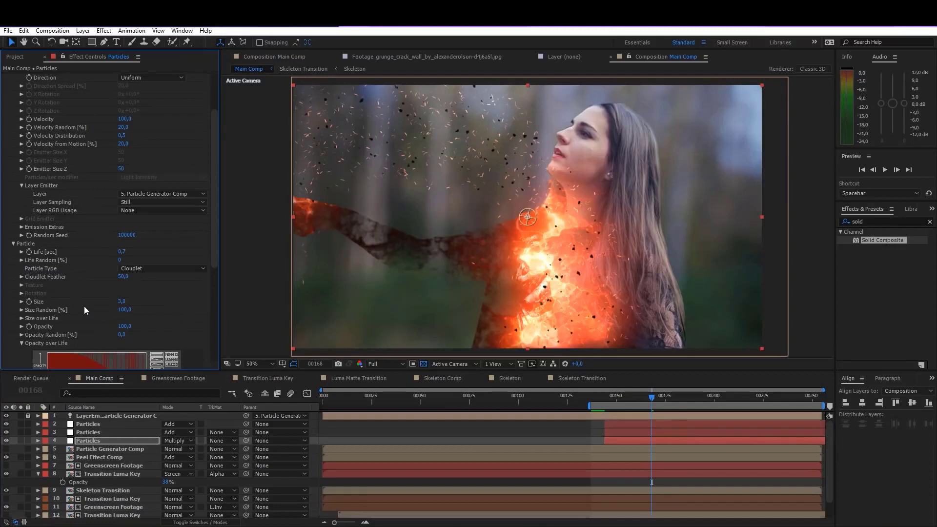
{"action": "left_click_drag", "start_coordinate": [122, 326], "coordinate": [383, 325]}
{"action": "left_click_drag", "start_coordinate": [123, 326], "coordinate": [134, 327]}
Set particle Life to 0.4 sec on the upper ember layer and 0.2 sec on the lower one, and preview the composition.
{"action": "left_click", "coordinate": [105, 432]}
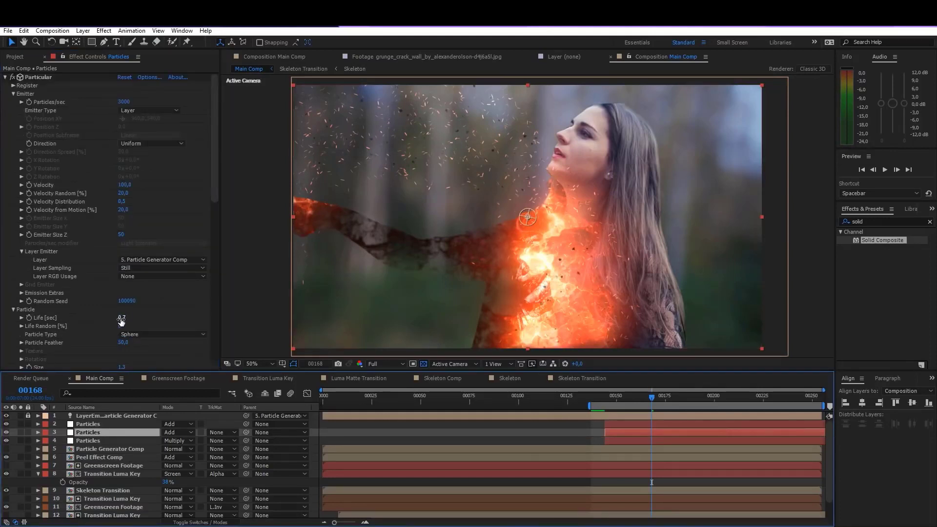
{"action": "left_click_drag", "start_coordinate": [121, 318], "coordinate": [116, 320]}
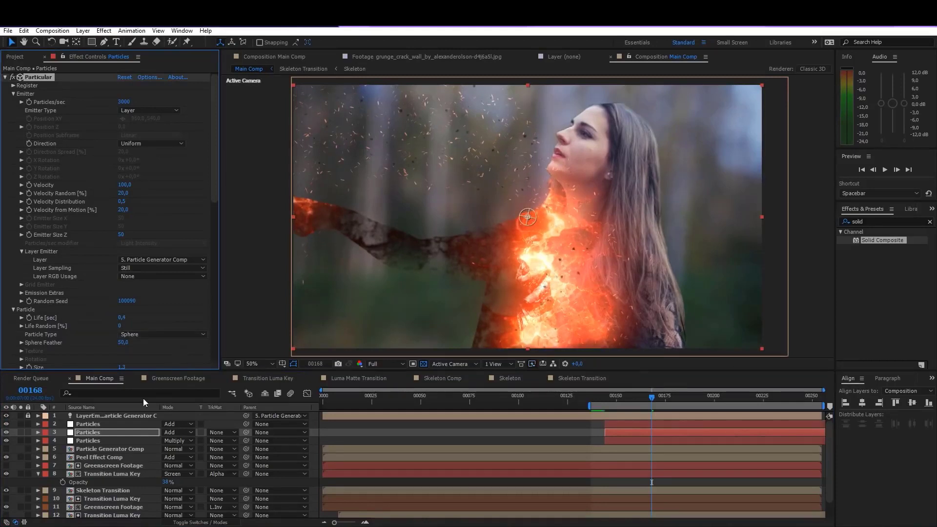
{"action": "left_click", "coordinate": [109, 423]}
{"action": "left_click_drag", "start_coordinate": [121, 318], "coordinate": [113, 319]}
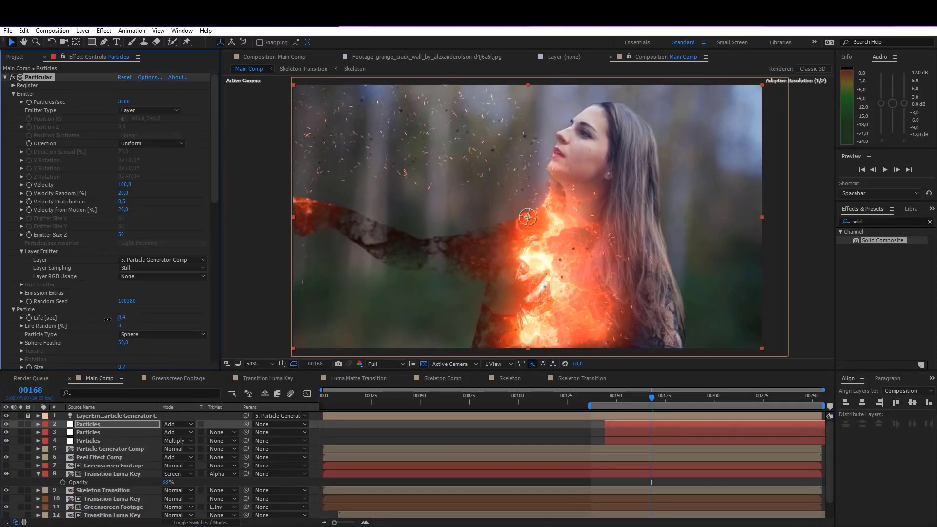
{"action": "left_click", "coordinate": [110, 433]}
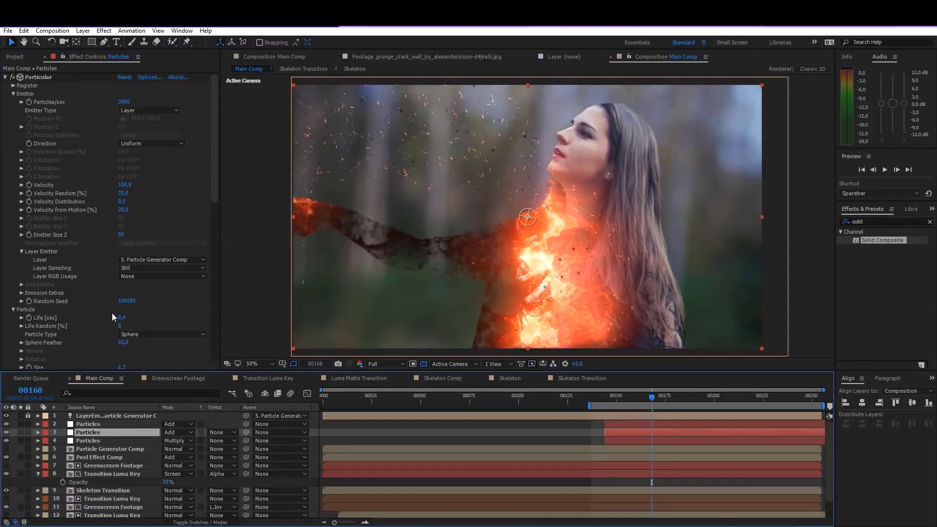
{"action": "left_click_drag", "start_coordinate": [119, 319], "coordinate": [111, 321]}
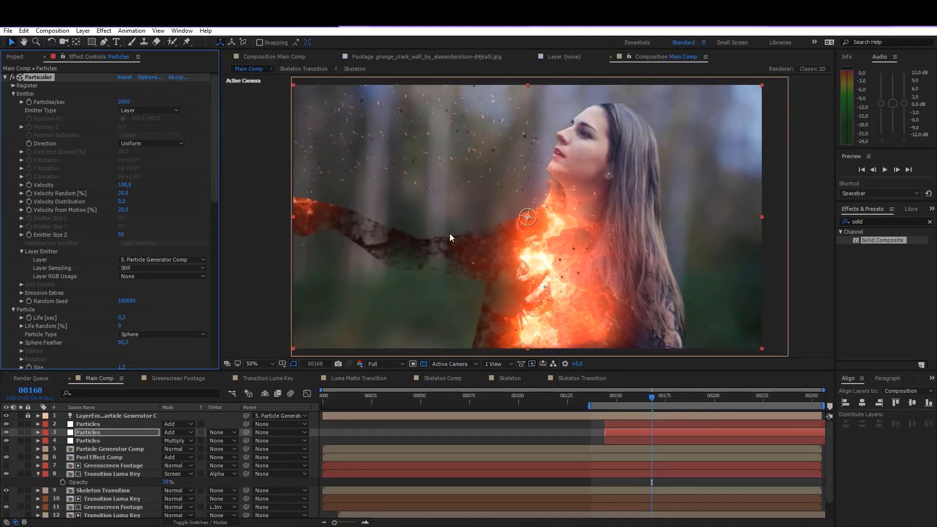
{"action": "key", "text": "space"}
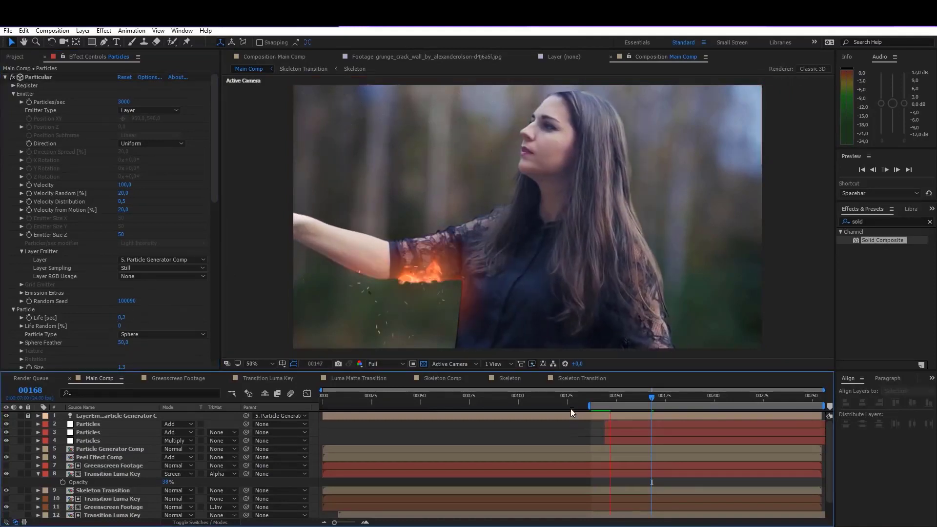
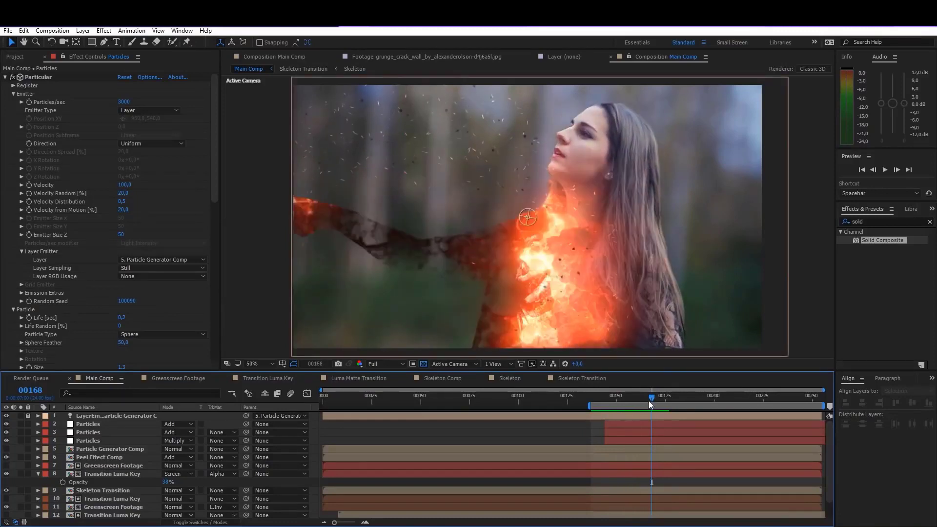
At frame 172, set the dark ash layer's Velocity, Velocity Random, Velocity Distribution and Velocity from Motion to 0.
{"action": "left_click_drag", "start_coordinate": [648, 401], "coordinate": [657, 400]}
{"action": "left_click", "coordinate": [83, 442]}
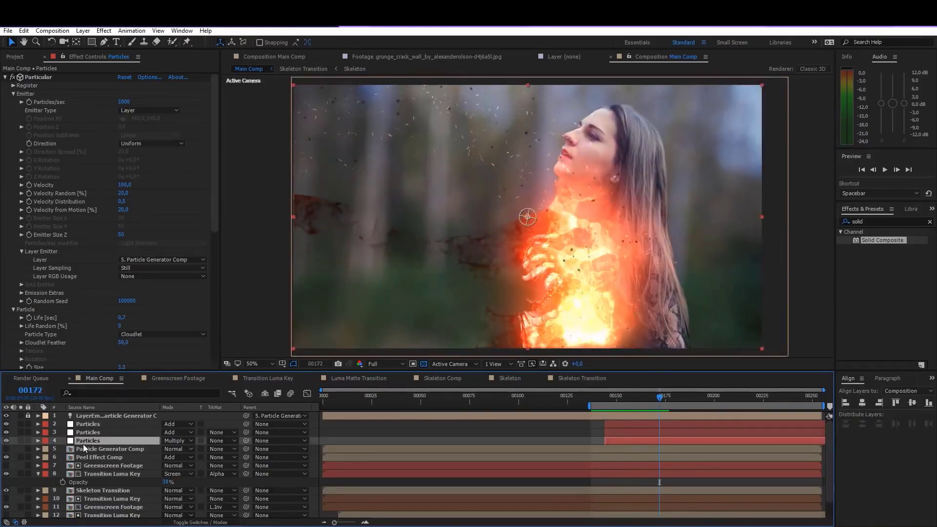
{"action": "left_click", "coordinate": [124, 185]}
{"action": "type", "text": "0"}
{"action": "key", "text": "Tab"}
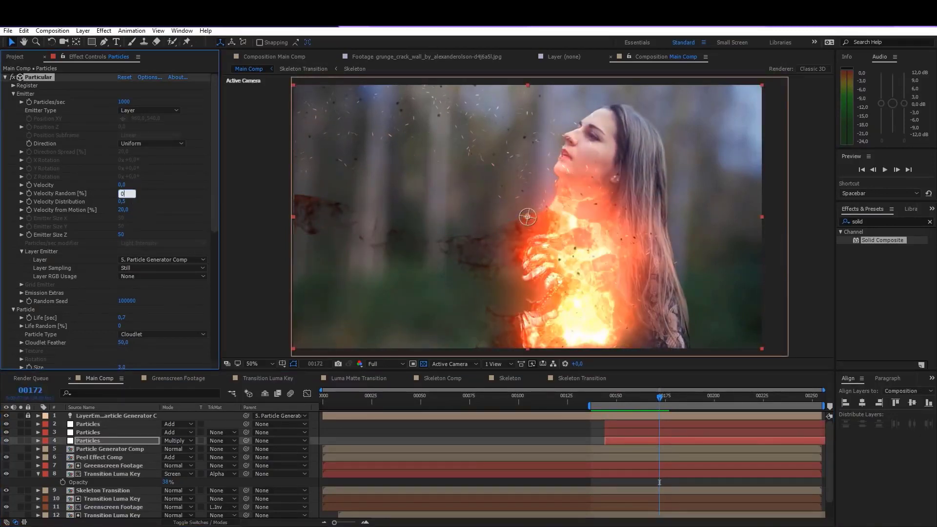
{"action": "type", "text": "0"}
{"action": "key", "text": "Tab"}
{"action": "type", "text": "0"}
{"action": "key", "text": "Tab"}
{"action": "left_click", "coordinate": [20, 441]}
{"action": "left_click", "coordinate": [21, 441]}
Set Velocity, Velocity Random, Velocity Distribution and Velocity from Motion to 0 on the lower ember Particles layer.
{"action": "left_click", "coordinate": [89, 433]}
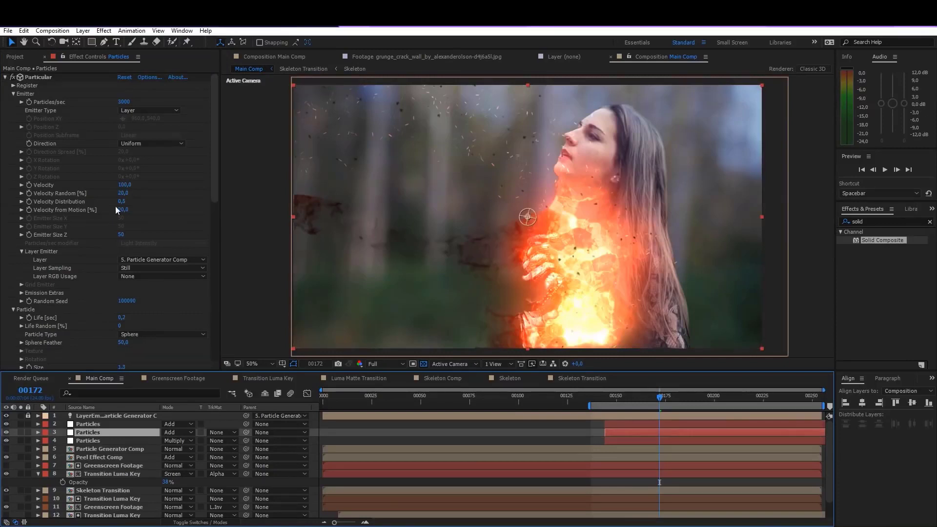
{"action": "left_click", "coordinate": [124, 185]}
{"action": "type", "text": "0"}
{"action": "left_click", "coordinate": [123, 193]}
{"action": "type", "text": "0"}
{"action": "left_click", "coordinate": [122, 201]}
{"action": "type", "text": "0"}
{"action": "left_click", "coordinate": [121, 210]}
{"action": "type", "text": "0"}
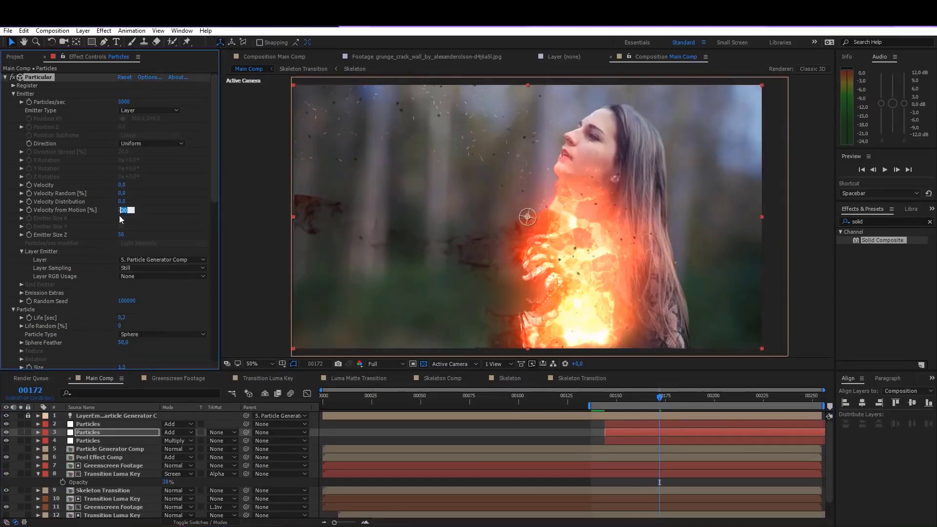
Zero all four velocity values on the upper ember Particles layer and preview the animation.
{"action": "left_click", "coordinate": [92, 424]}
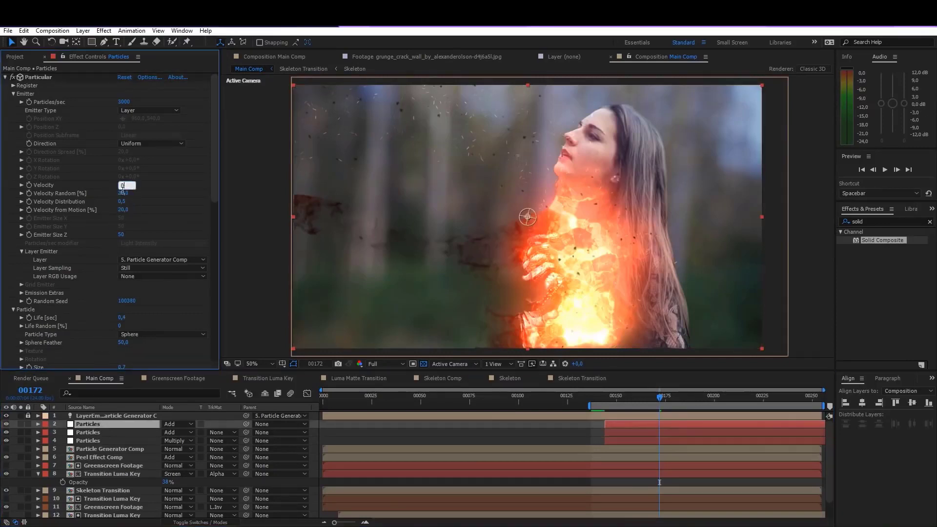
{"action": "left_click", "coordinate": [122, 209]}
{"action": "type", "text": "0"}
{"action": "key", "text": "Return"}
{"action": "key", "text": "space"}
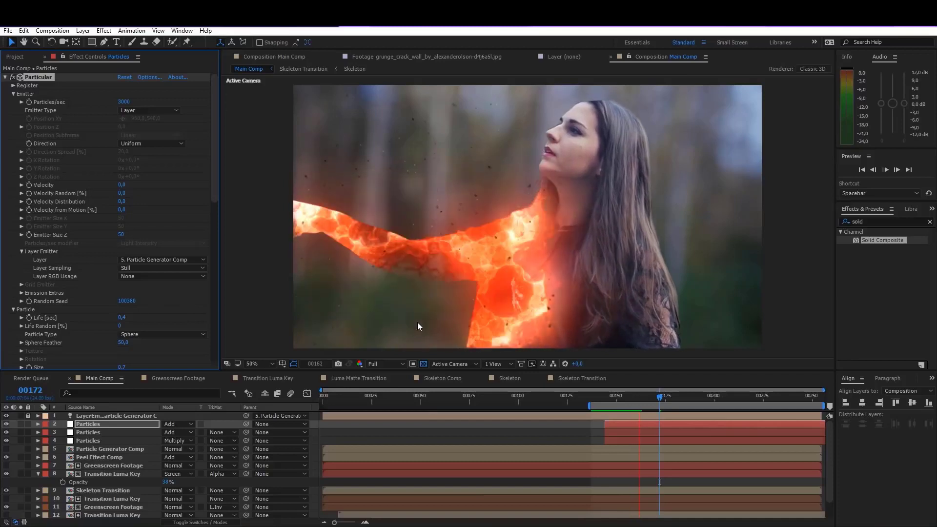
At frame 155, set Emitter Size Z to 0 on all three Particles layers and play the preview.
{"action": "left_click", "coordinate": [626, 396]}
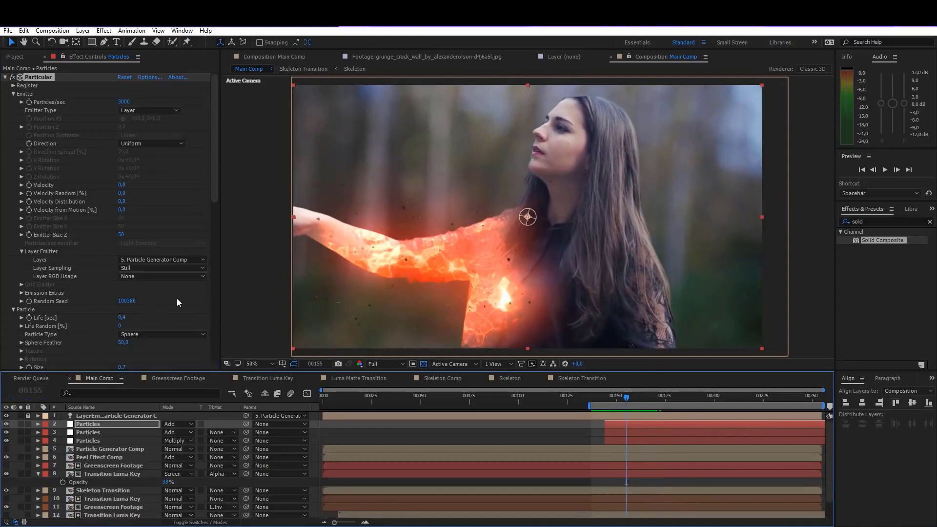
{"action": "left_click", "coordinate": [121, 235]}
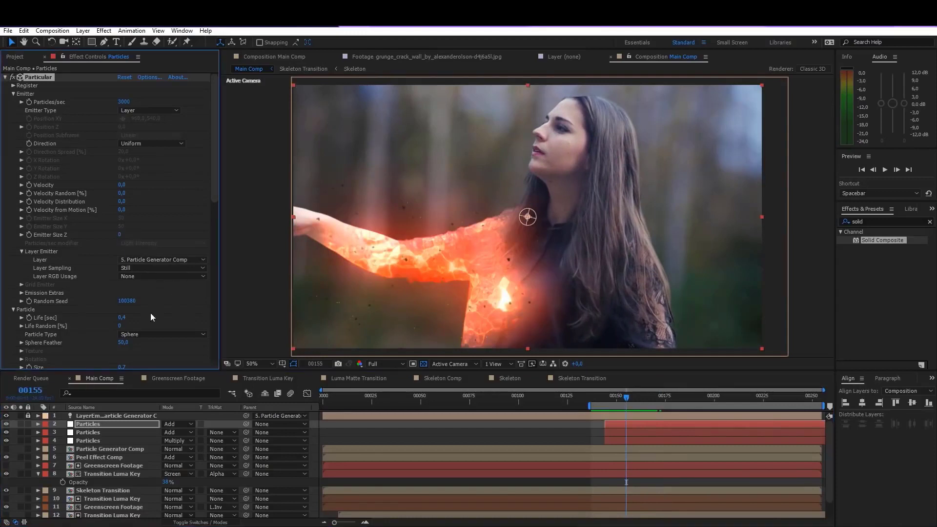
{"action": "left_click", "coordinate": [86, 432]}
{"action": "left_click", "coordinate": [95, 439]}
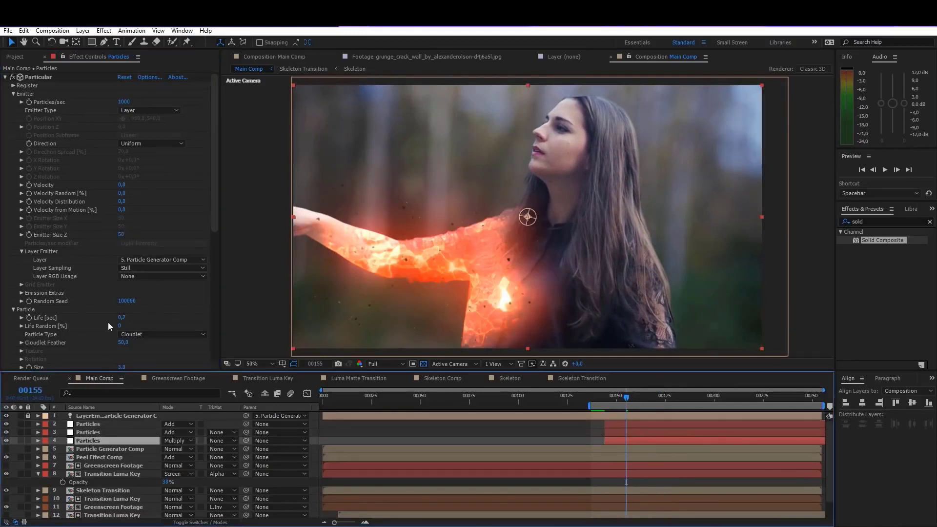
{"action": "left_click", "coordinate": [121, 236]}
{"action": "type", "text": "0"}
{"action": "key", "text": "Return"}
{"action": "key", "text": "space"}
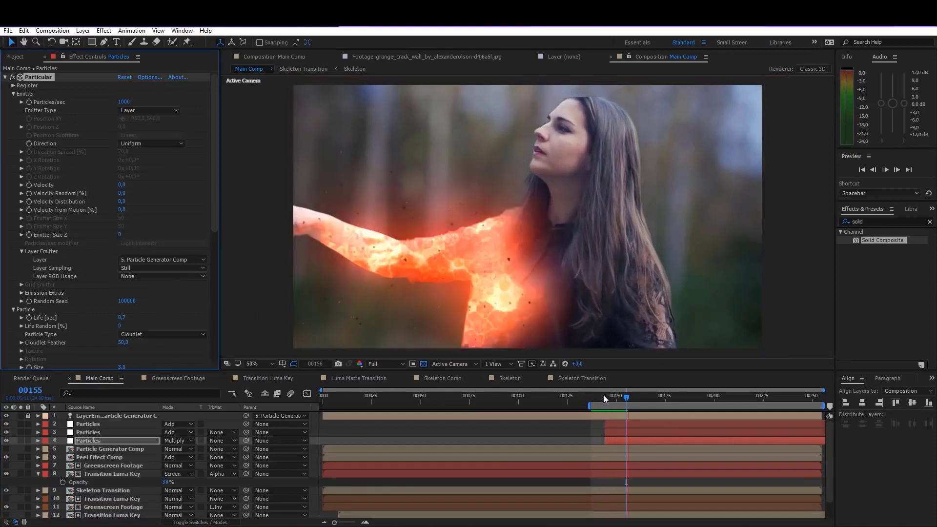
Solo the three Particles layers, preview their motion and park the playhead at frame 150.
{"action": "left_click", "coordinate": [265, 409]}
{"action": "left_click", "coordinate": [423, 364]}
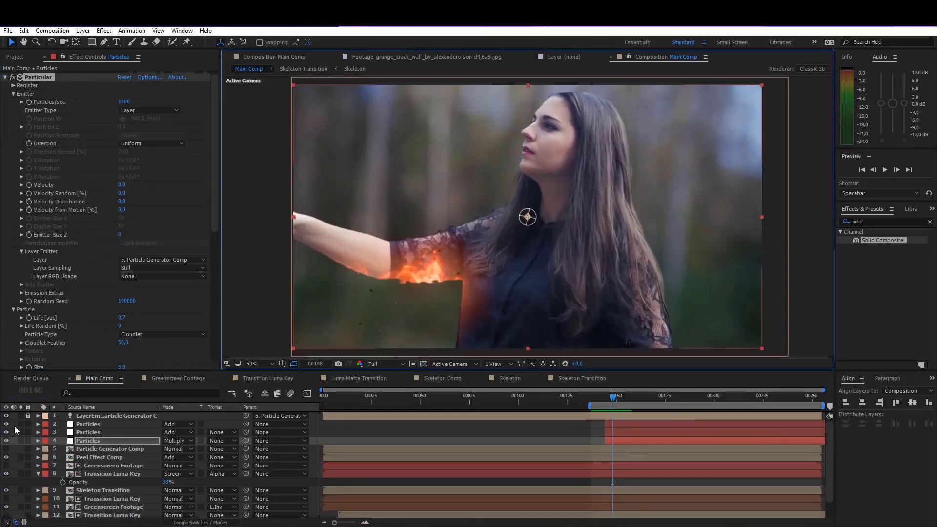
{"action": "left_click_drag", "start_coordinate": [22, 425], "coordinate": [20, 441]}
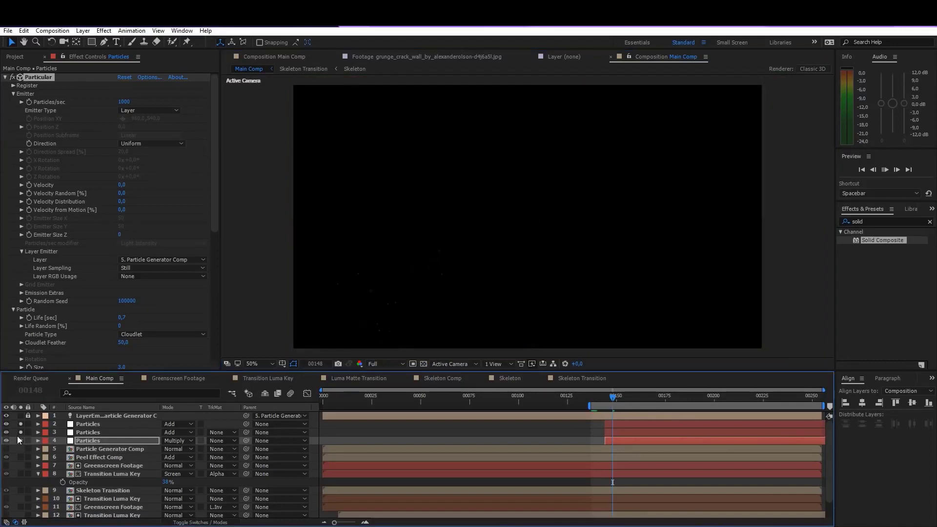
{"action": "left_click", "coordinate": [632, 399]}
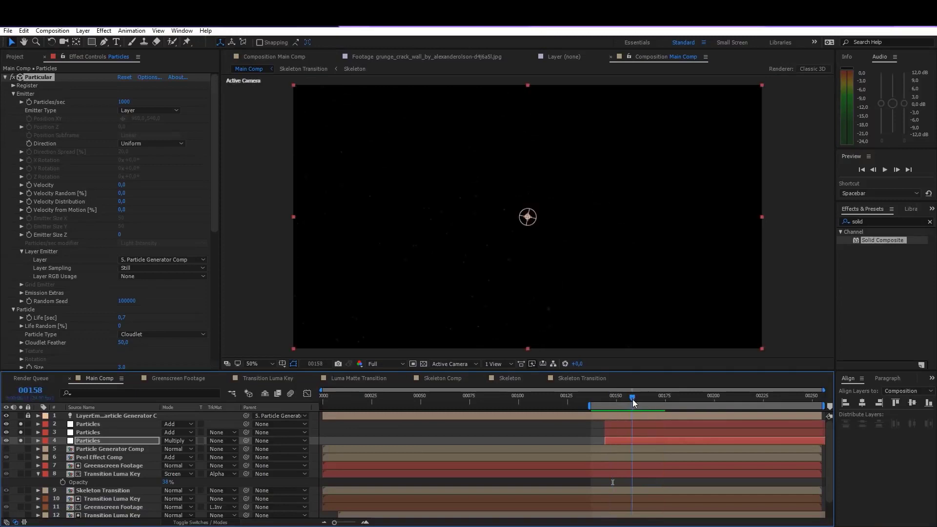
{"action": "mouse_move", "coordinate": [632, 399]}
{"action": "left_mouse_down"}
{"action": "mouse_move", "coordinate": [620, 401]}
{"action": "mouse_move", "coordinate": [629, 401]}
{"action": "left_mouse_up"}
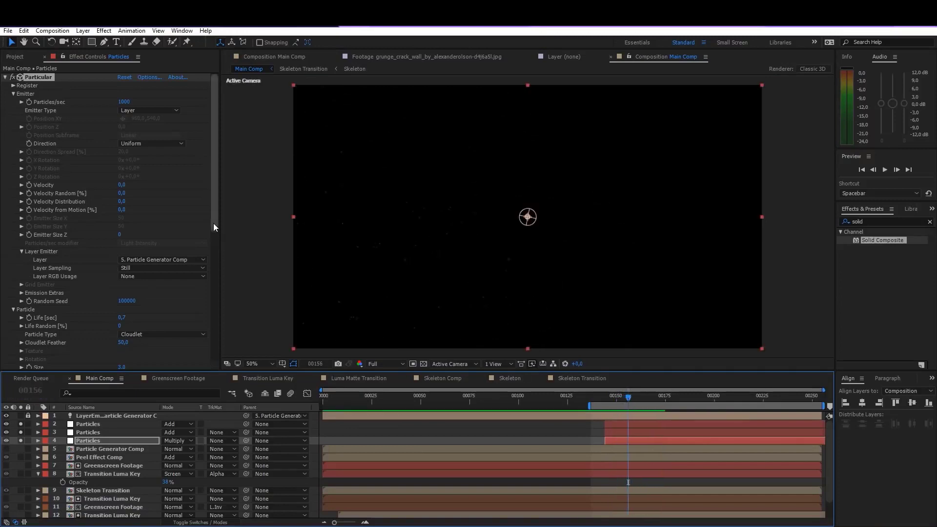
{"action": "left_click_drag", "start_coordinate": [213, 223], "coordinate": [221, 335]}
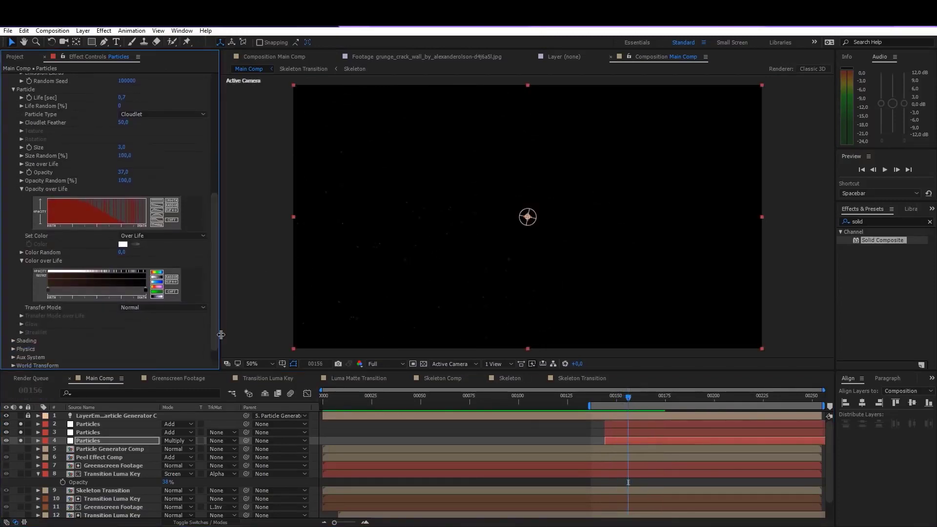
{"action": "key", "text": "space"}
{"action": "left_click", "coordinate": [616, 393]}
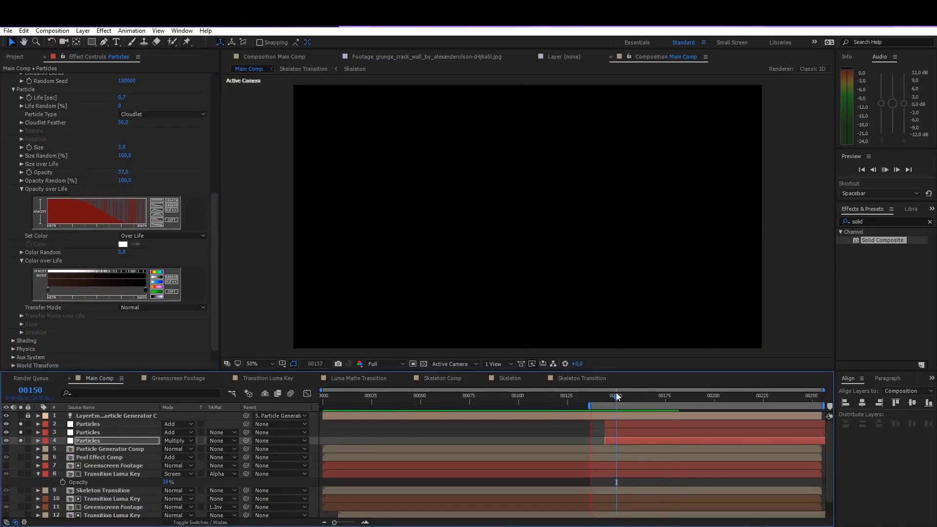
{"action": "key", "text": "space"}
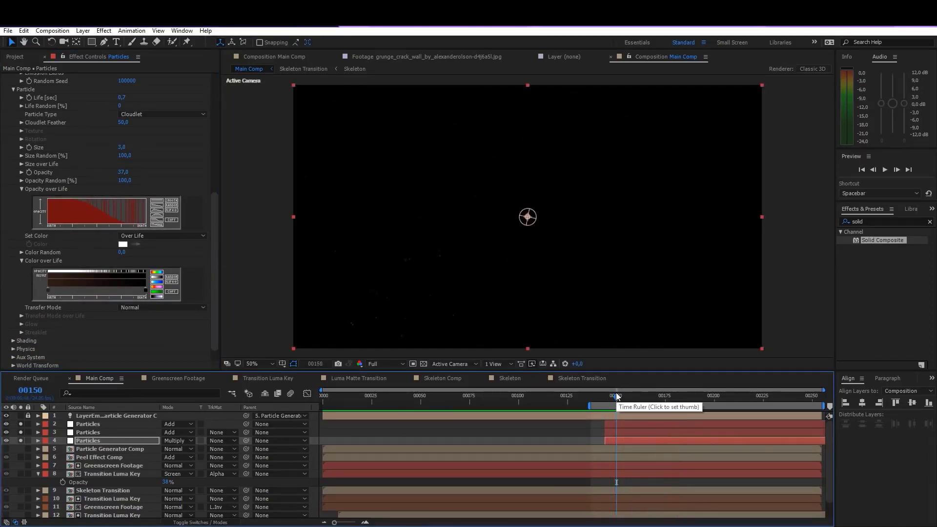
Apply the linear fade-out preset to Opacity over Life on the dark ash and lower ember layers, and check the playback up to frame 161.
{"action": "left_click", "coordinate": [154, 208]}
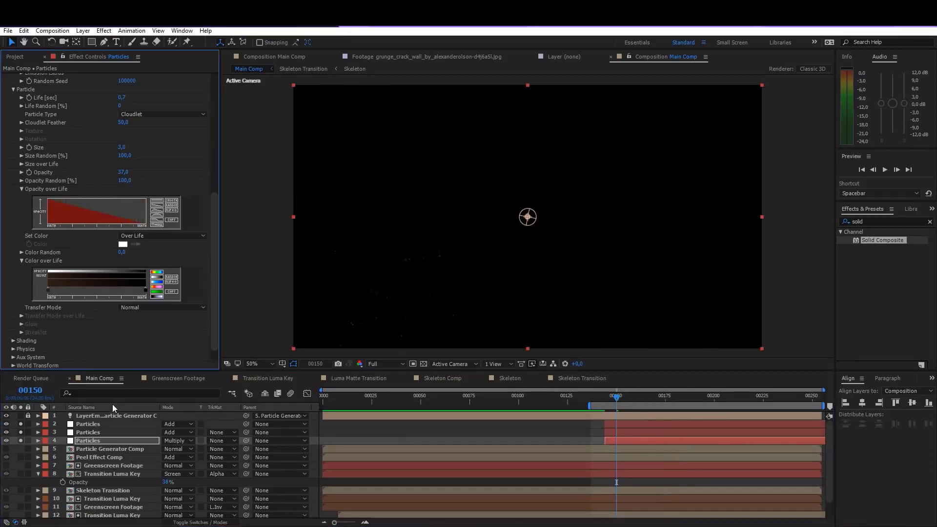
{"action": "left_click", "coordinate": [90, 433]}
{"action": "scroll", "coordinate": [43, 311], "scroll_direction": "down", "scroll_amount": 5}
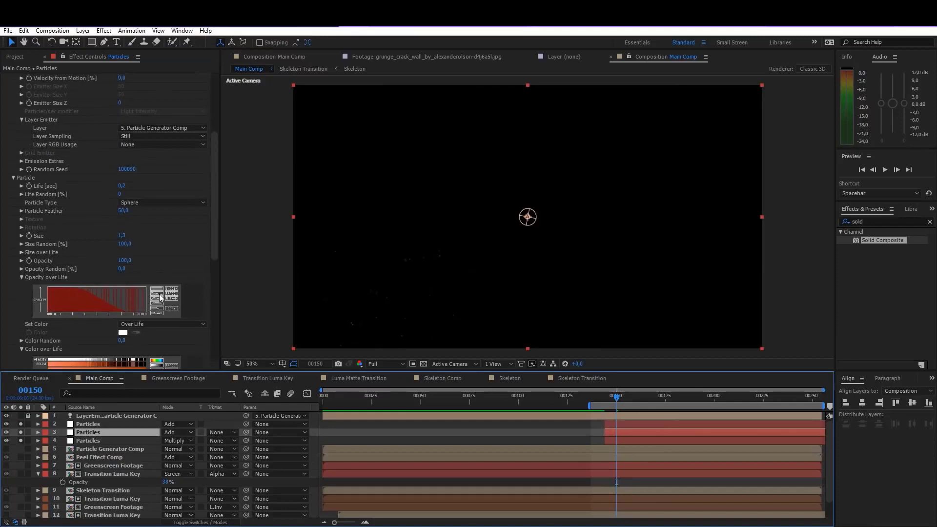
{"action": "key", "text": "space"}
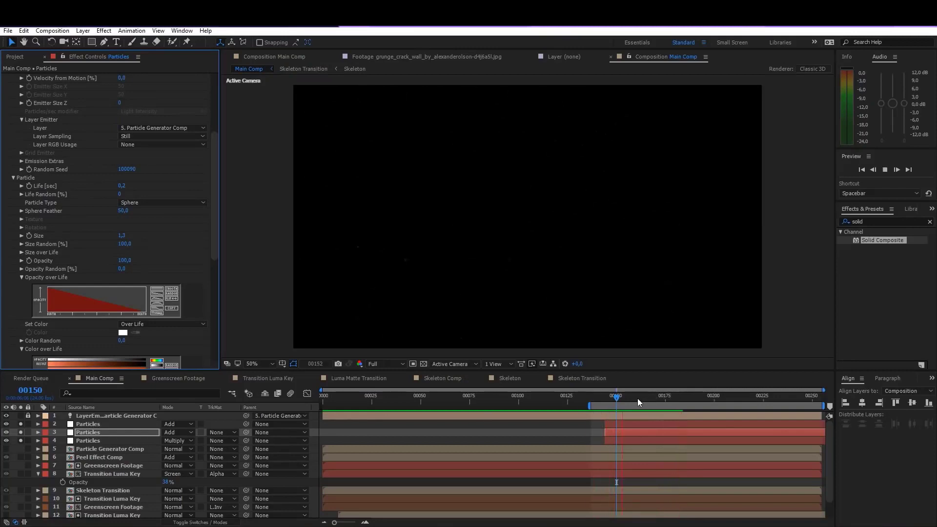
{"action": "key", "text": "space"}
{"action": "key", "text": "space"}
{"action": "left_click_drag", "start_coordinate": [622, 399], "coordinate": [637, 399]}
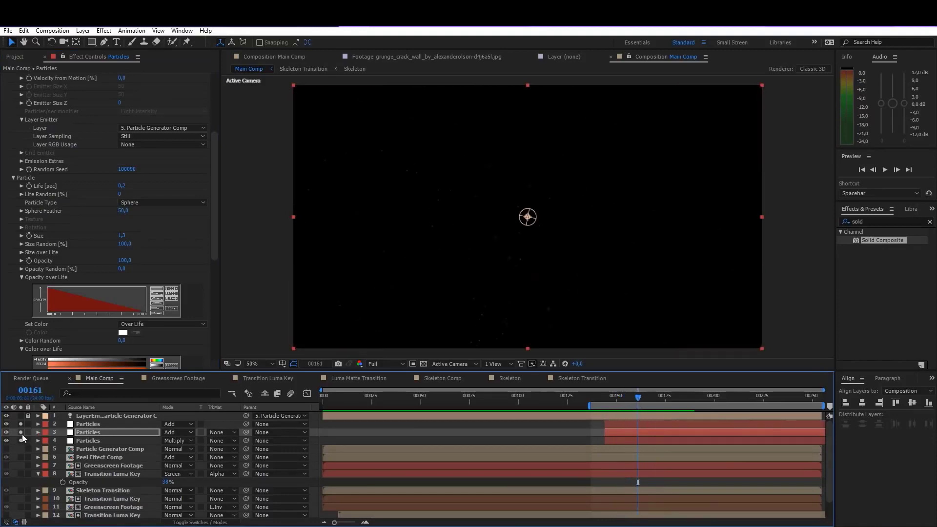
Unsolo both ember layers and set the dark ash layer's Particles/sec to 10000.
{"action": "left_click_drag", "start_coordinate": [21, 433], "coordinate": [21, 423]}
{"action": "left_click", "coordinate": [101, 440]}
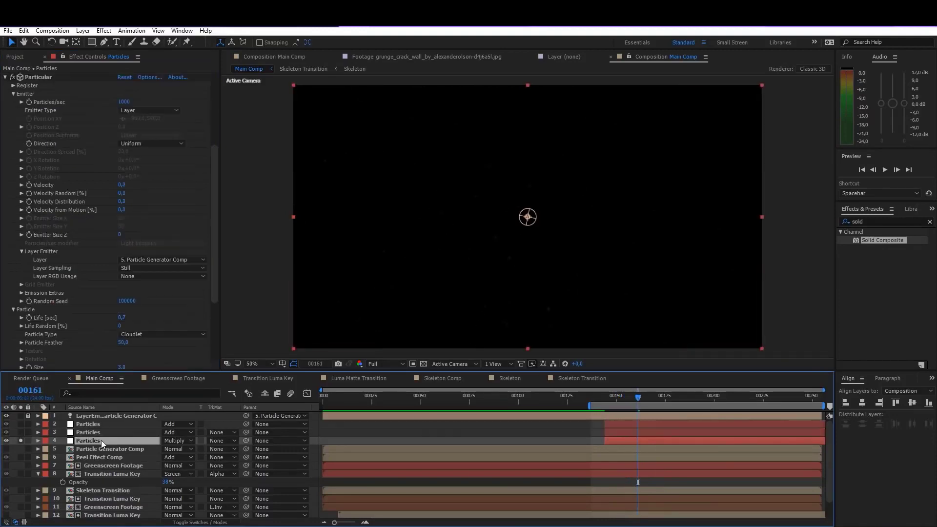
{"action": "left_click", "coordinate": [125, 101]}
{"action": "type", "text": "10"}
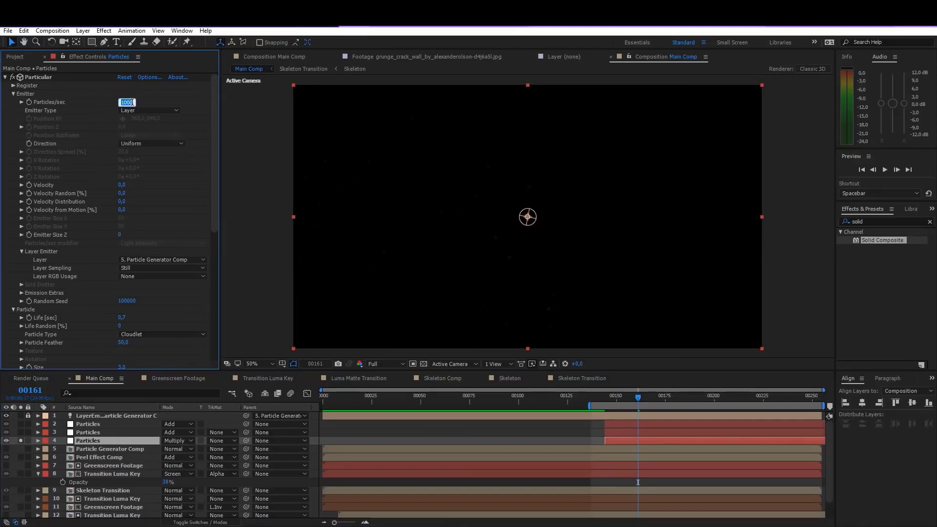
{"action": "left_click", "coordinate": [136, 116]}
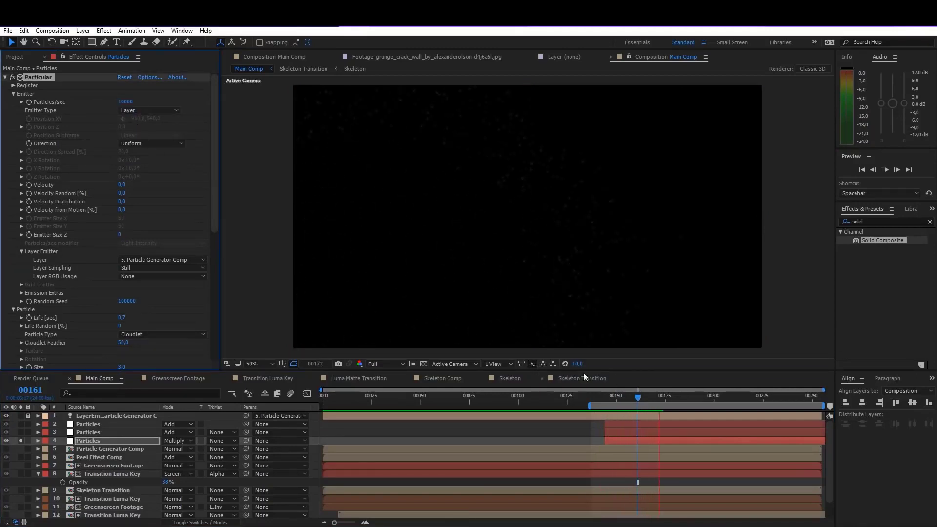
Preview the soloed Multiply Particles layer, park near frame 159, and set its particle Life to 2 seconds.
{"action": "key", "text": "space"}
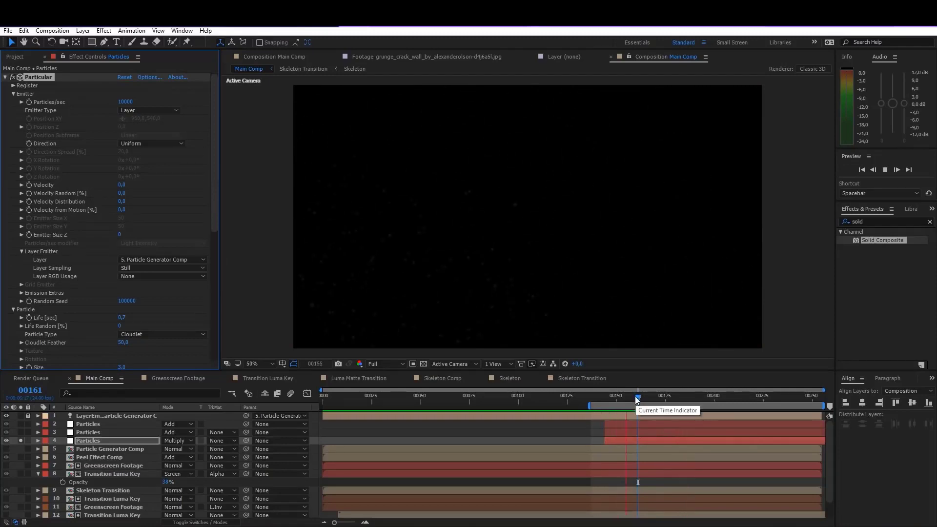
{"action": "left_click", "coordinate": [635, 396]}
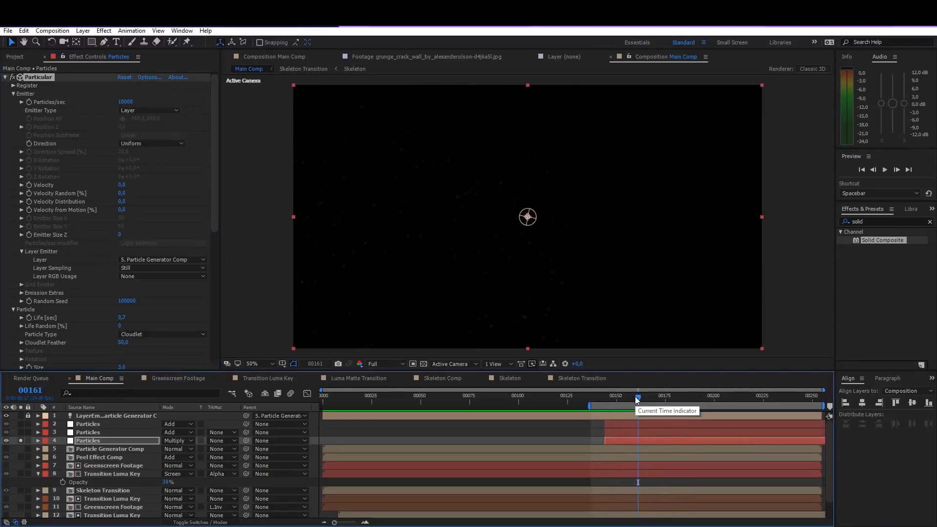
{"action": "left_click", "coordinate": [121, 318]}
{"action": "type", "text": "2"}
{"action": "key", "text": "Return"}
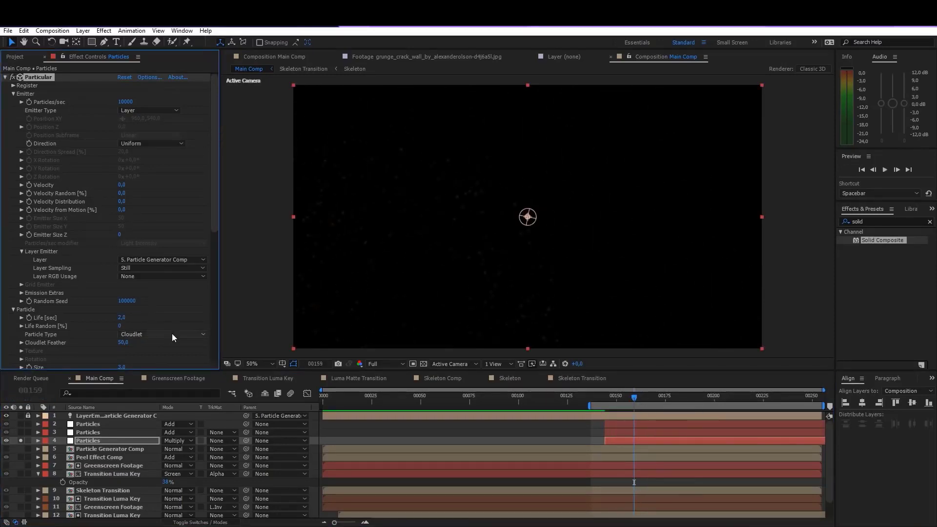
Preview the longer-lived particles, move to frame 161, and set the Multiply layer's Particles/sec to 1000.
{"action": "key", "text": "space"}
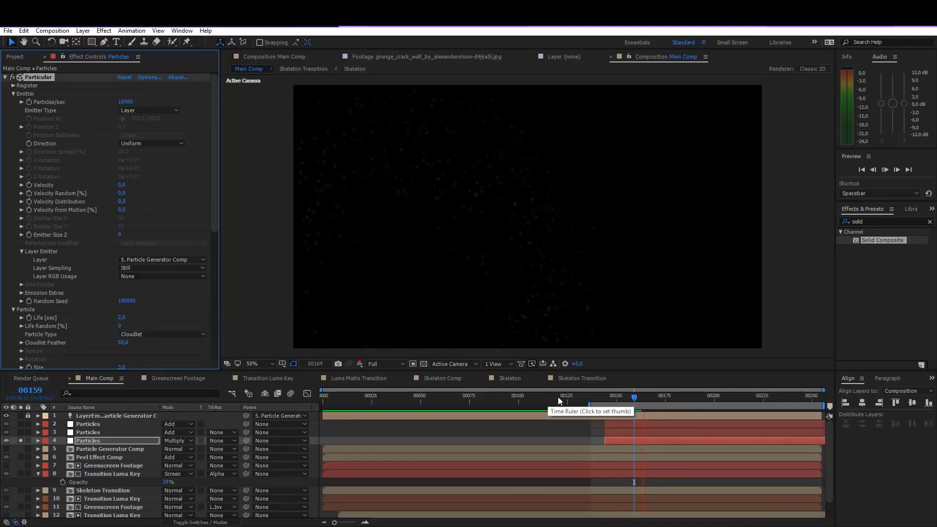
{"action": "left_click", "coordinate": [637, 396]}
{"action": "left_click", "coordinate": [125, 102]}
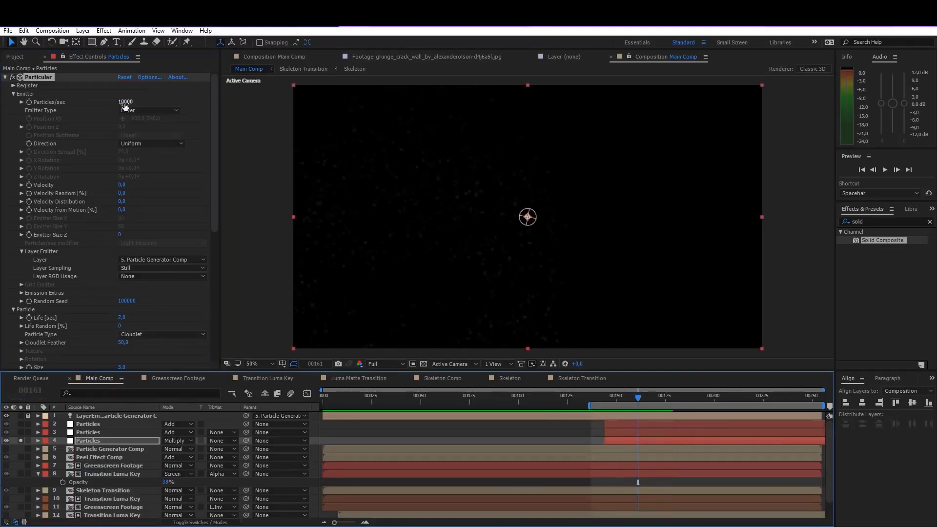
{"action": "type", "text": "1000"}
{"action": "key", "text": "Return"}
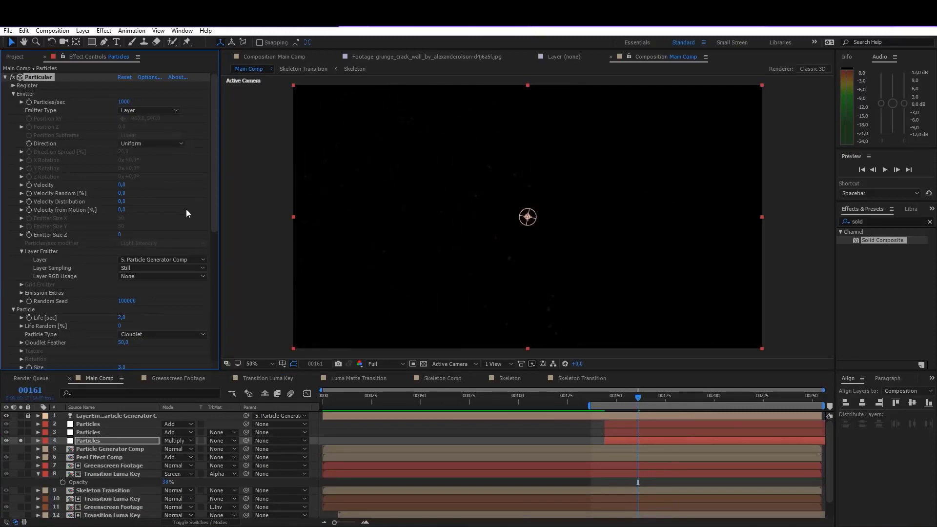
In the Multiply layer's Air physics, set Wind X to -169, Wind Y to -151 and Wind Z to -67.
{"action": "left_click_drag", "start_coordinate": [213, 199], "coordinate": [213, 328]}
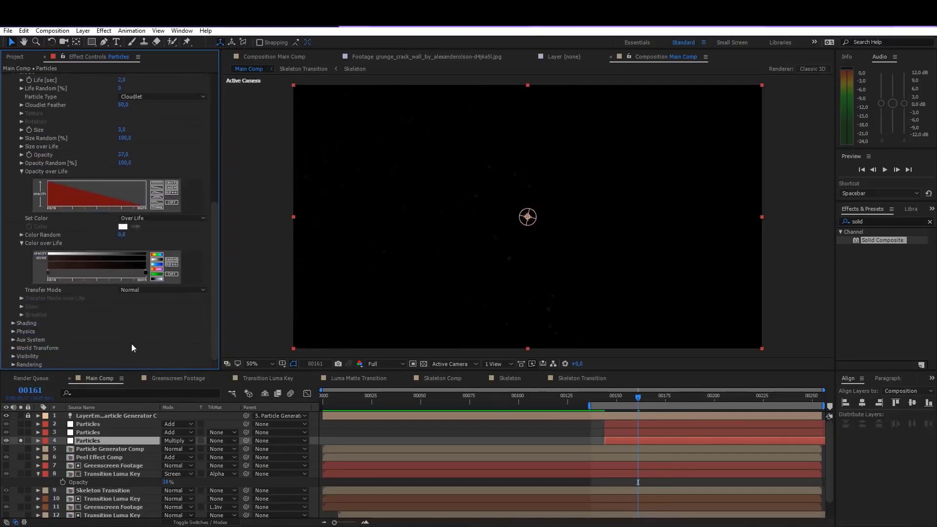
{"action": "left_click", "coordinate": [14, 332]}
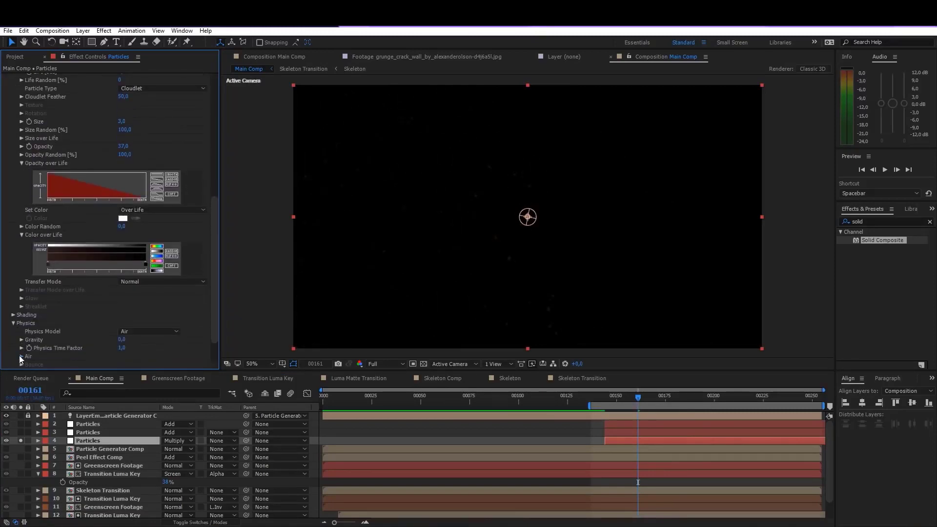
{"action": "scroll", "coordinate": [19, 355], "scroll_direction": "down", "scroll_amount": 4}
{"action": "left_click_drag", "start_coordinate": [124, 332], "coordinate": [65, 329]}
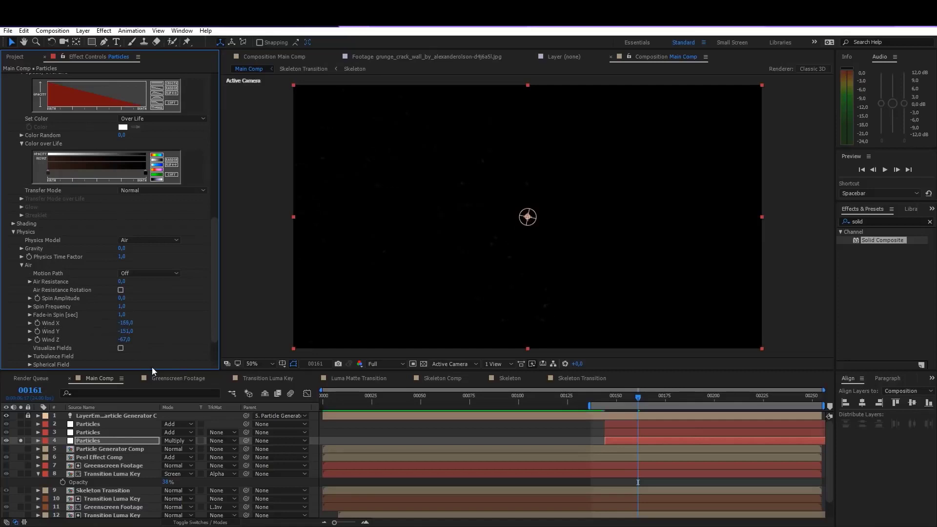
Unsolo the Multiply Particles layer, preview the full composite, and park at frame 165.
{"action": "left_click", "coordinate": [21, 440]}
{"action": "key", "text": "space"}
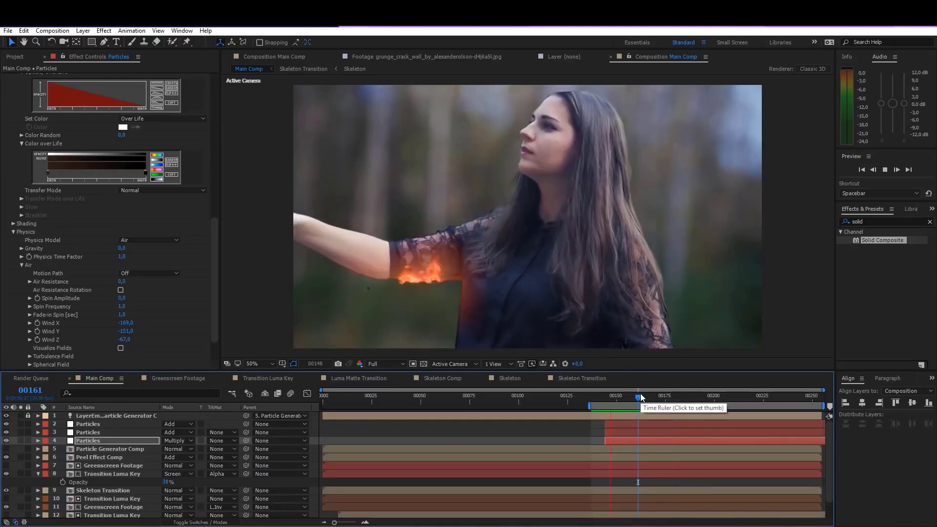
{"action": "left_click_drag", "start_coordinate": [636, 388], "coordinate": [645, 394]}
In the Multiply Particles layer's Turbulence Field, set Affect Position to 152 and Scale to 3.
{"action": "left_click", "coordinate": [626, 433]}
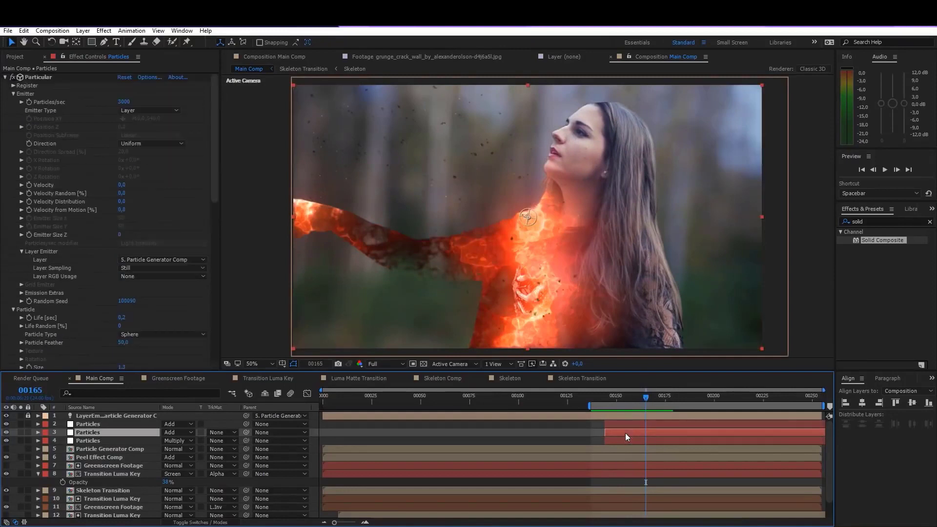
{"action": "left_click", "coordinate": [622, 439]}
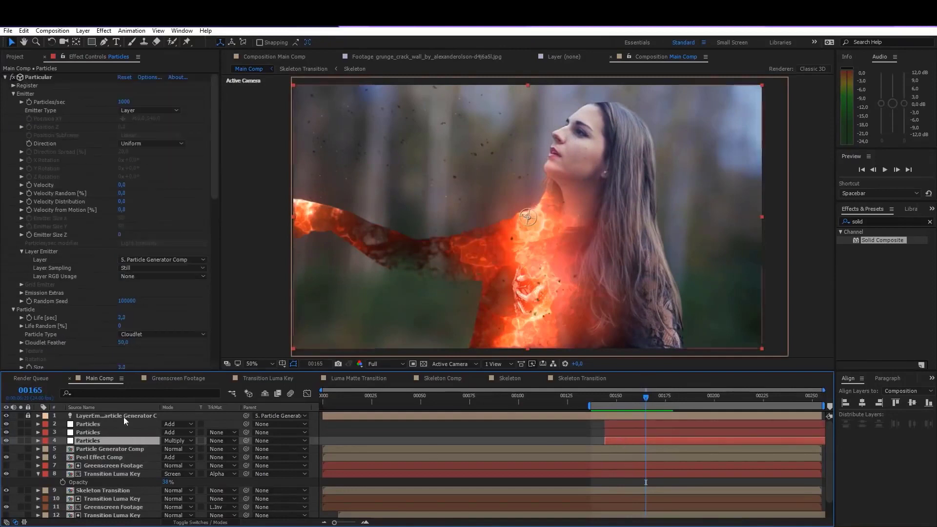
{"action": "scroll", "coordinate": [149, 271], "scroll_direction": "down", "scroll_amount": 5}
{"action": "left_click_drag", "start_coordinate": [214, 226], "coordinate": [205, 327]}
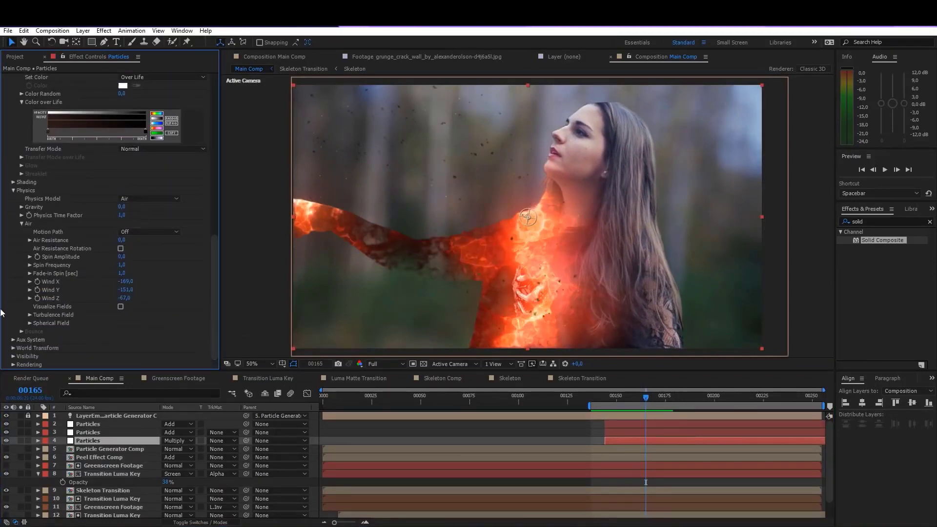
{"action": "left_click", "coordinate": [29, 315]}
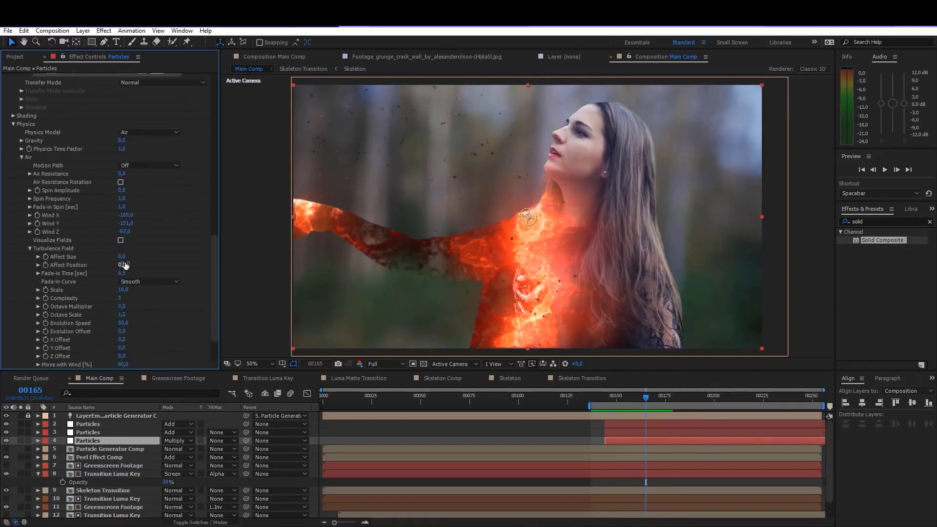
{"action": "left_click_drag", "start_coordinate": [125, 265], "coordinate": [162, 262]}
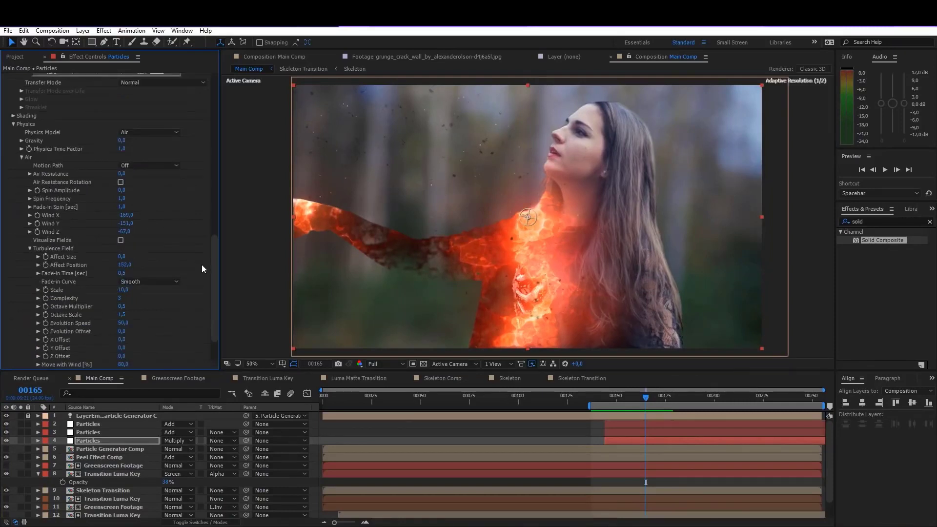
{"action": "left_click", "coordinate": [120, 289]}
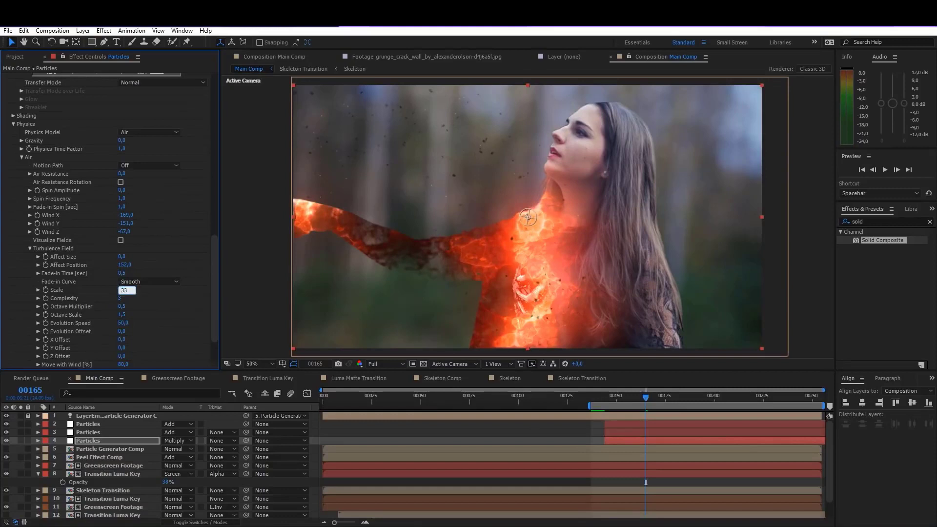
{"action": "type", "text": "33"}
{"action": "key", "text": "BackSpace"}
{"action": "key", "text": "Return"}
Preview the turbulence, raise the Multiply layer's Affect Position to 368, and check the motion up to frame 167.
{"action": "key", "text": "space"}
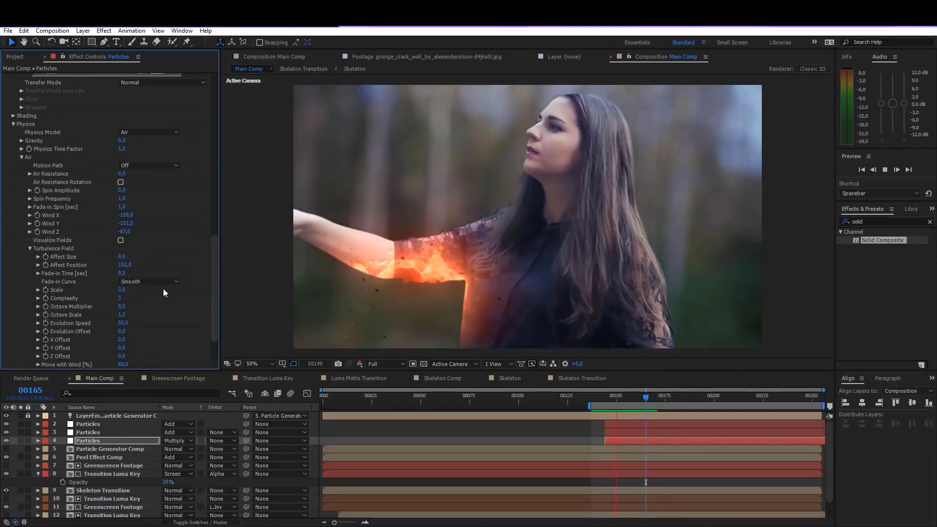
{"action": "left_click", "coordinate": [640, 396]}
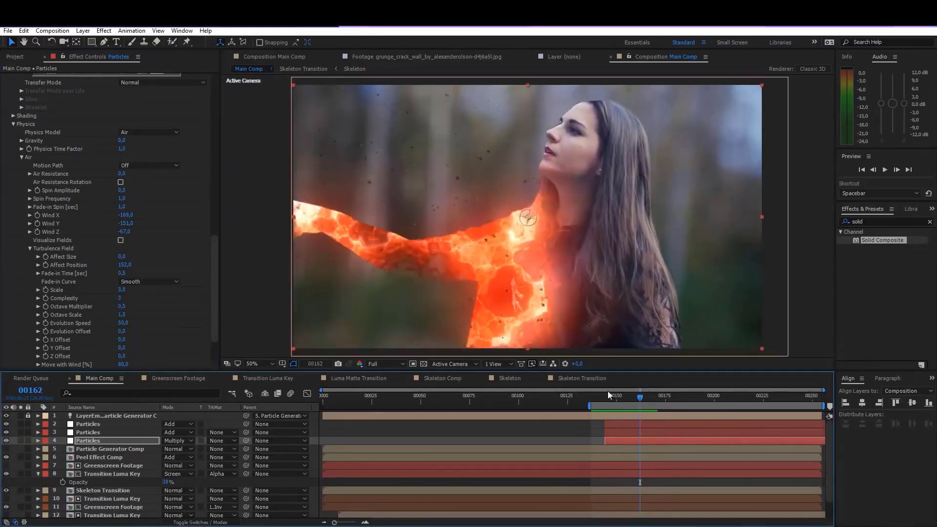
{"action": "left_click_drag", "start_coordinate": [124, 265], "coordinate": [235, 267]}
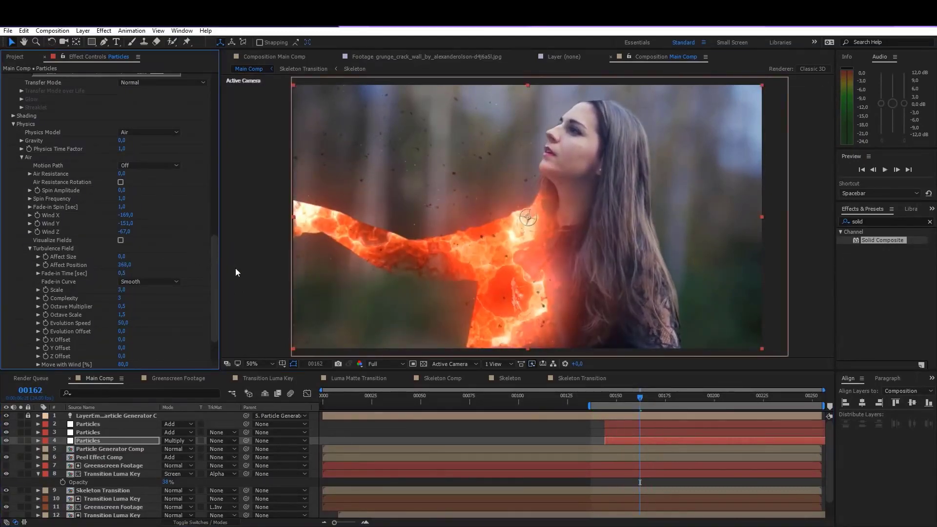
{"action": "key", "text": "space"}
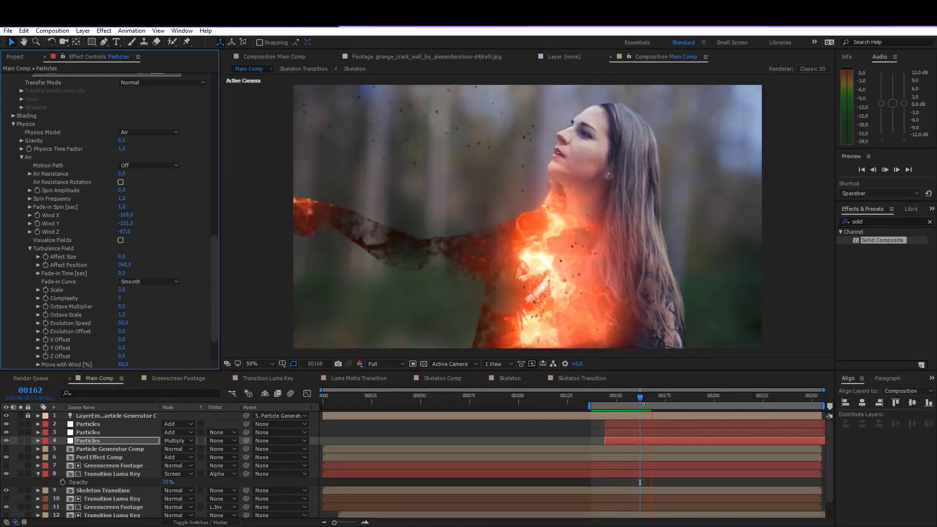
{"action": "left_click_drag", "start_coordinate": [644, 398], "coordinate": [649, 397]}
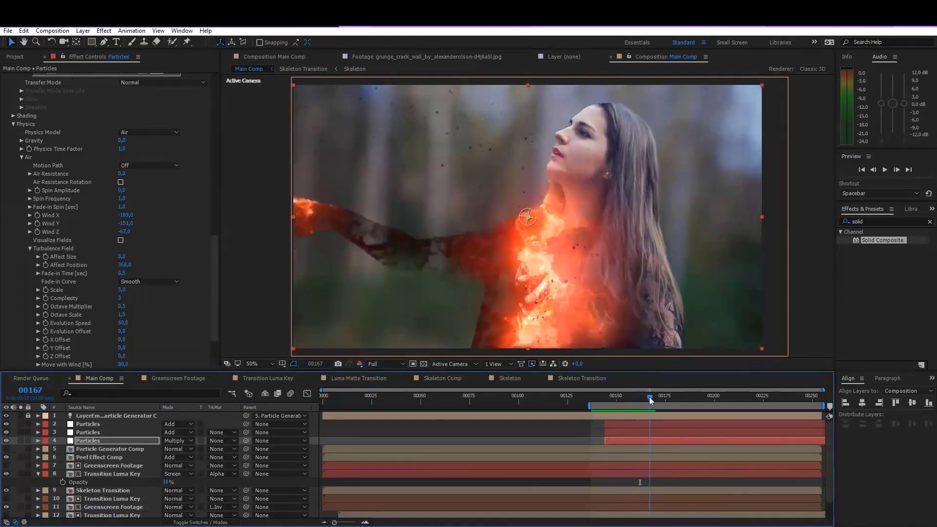
Set the Multiply layer's Life Random to 100% and its Particles/sec to 2000.
{"action": "scroll", "coordinate": [73, 229], "scroll_direction": "up", "scroll_amount": 2}
{"action": "scroll", "coordinate": [72, 230], "scroll_direction": "up", "scroll_amount": 1}
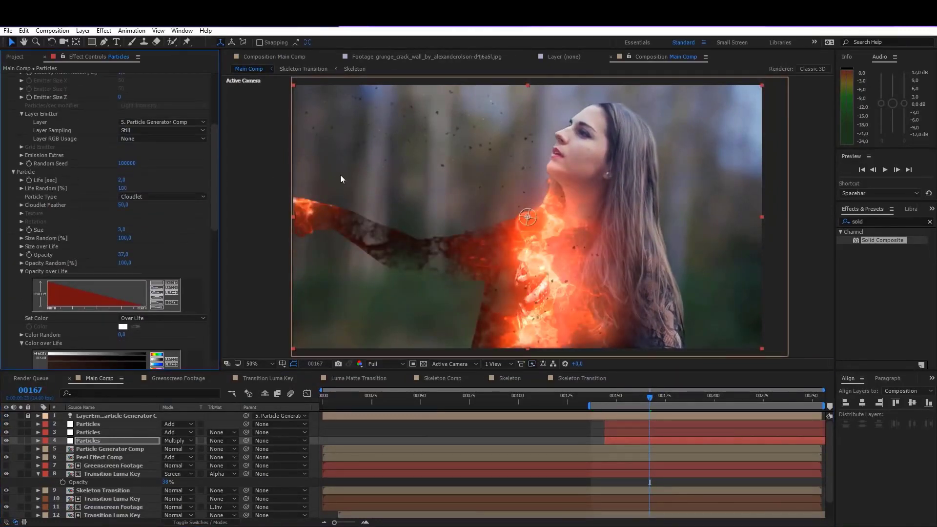
{"action": "scroll", "coordinate": [156, 180], "scroll_direction": "up", "scroll_amount": 6}
{"action": "scroll", "coordinate": [74, 154], "scroll_direction": "up", "scroll_amount": 1}
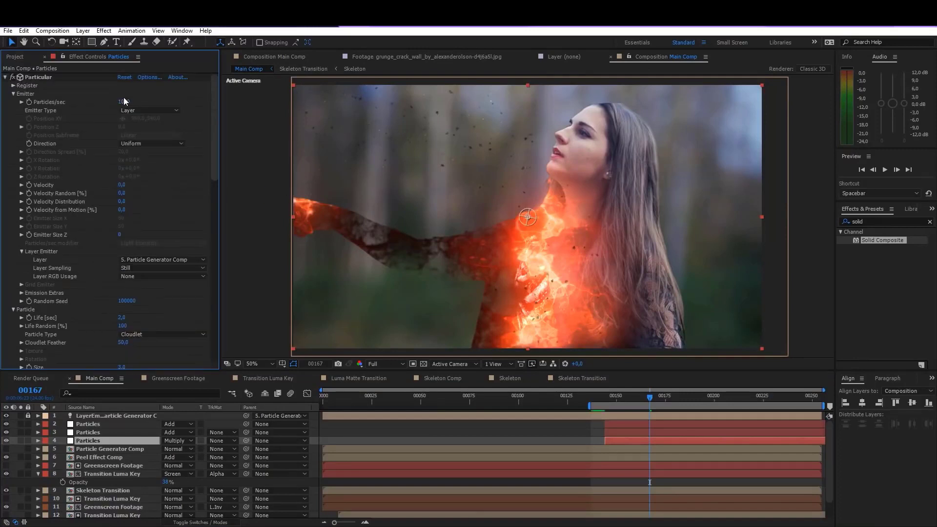
{"action": "left_click", "coordinate": [124, 101]}
{"action": "type", "text": "2000"}
{"action": "key", "text": "Return"}
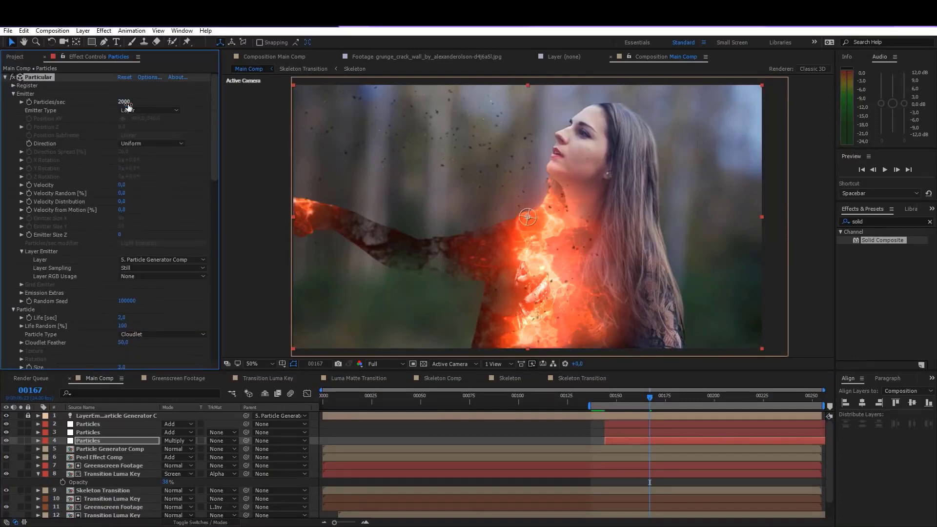
For the Add Particles layer 3, set Wind X to -249, Wind Y to -223 and Wind Z to -224, and increase Emitter Size Z.
{"action": "left_click", "coordinate": [89, 432]}
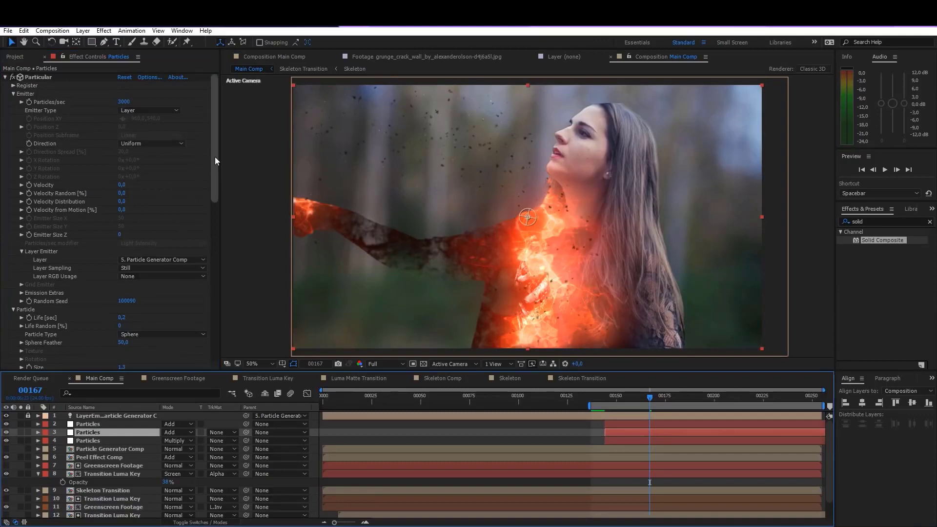
{"action": "left_click_drag", "start_coordinate": [215, 156], "coordinate": [226, 352]}
{"action": "left_click", "coordinate": [13, 207]}
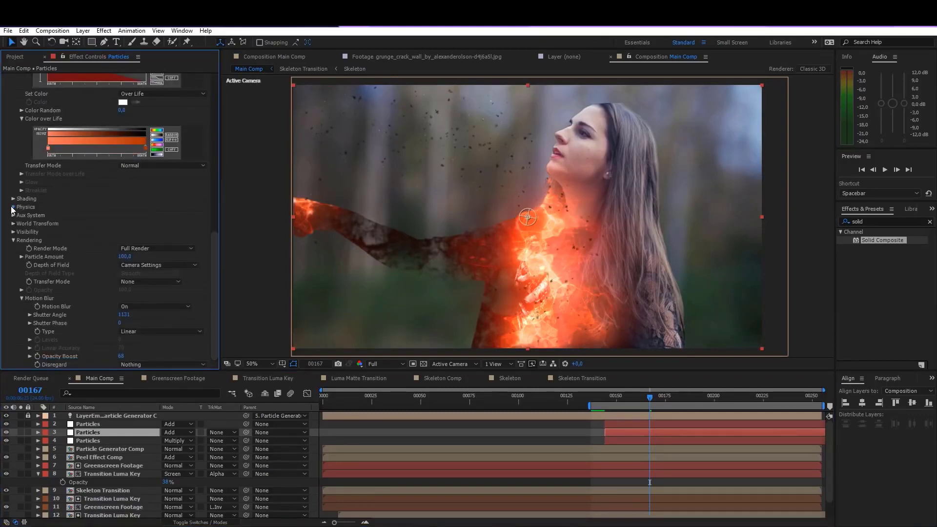
{"action": "left_click", "coordinate": [21, 240]}
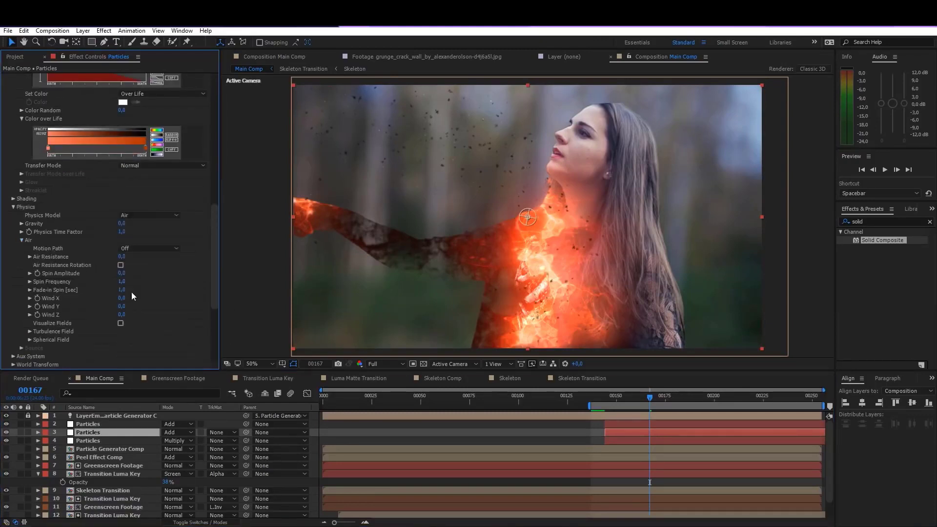
{"action": "mouse_move", "coordinate": [114, 298]}
{"action": "left_mouse_down"}
{"action": "mouse_move", "coordinate": [117, 314]}
{"action": "mouse_move", "coordinate": [13, 311]}
{"action": "left_mouse_up"}
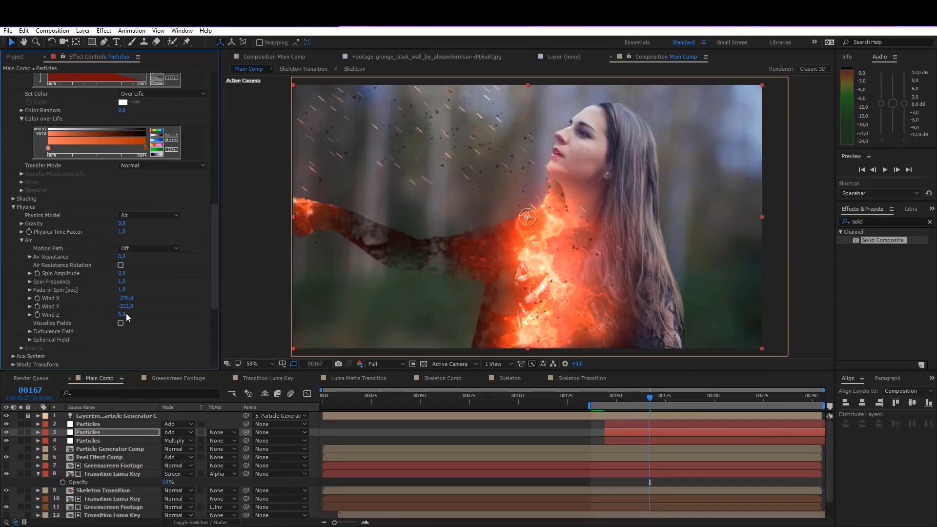
{"action": "left_click_drag", "start_coordinate": [125, 316], "coordinate": [16, 318]}
{"action": "left_click_drag", "start_coordinate": [216, 214], "coordinate": [229, 84]}
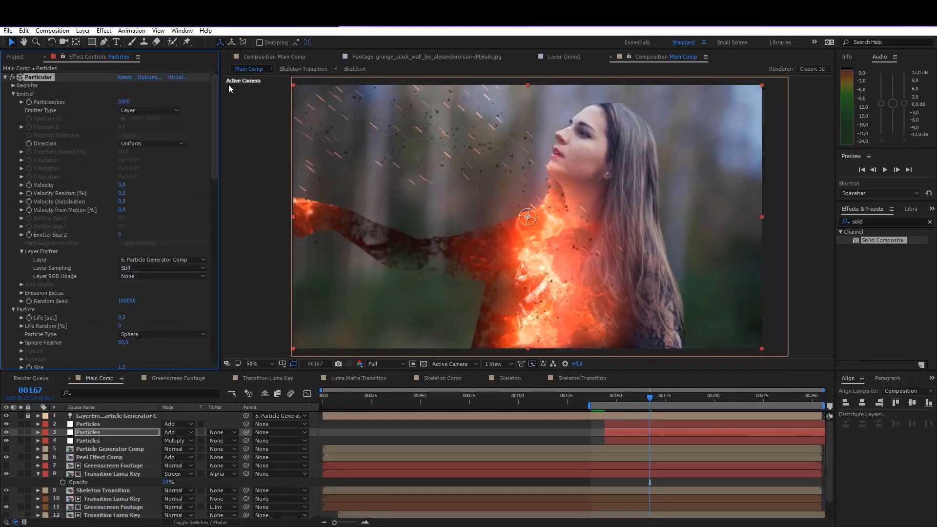
{"action": "left_click_drag", "start_coordinate": [121, 235], "coordinate": [142, 234]}
In layer 3's Turbulence Field, set Affect Position to 511 and Scale to 3, and preview the sparks.
{"action": "left_click_drag", "start_coordinate": [214, 177], "coordinate": [207, 376]}
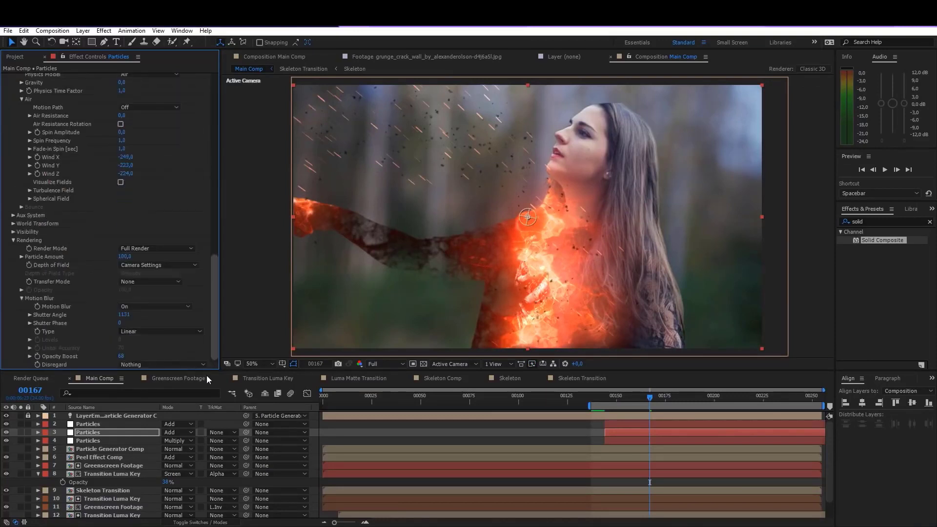
{"action": "left_click", "coordinate": [29, 191]}
{"action": "left_click_drag", "start_coordinate": [122, 207], "coordinate": [361, 197]}
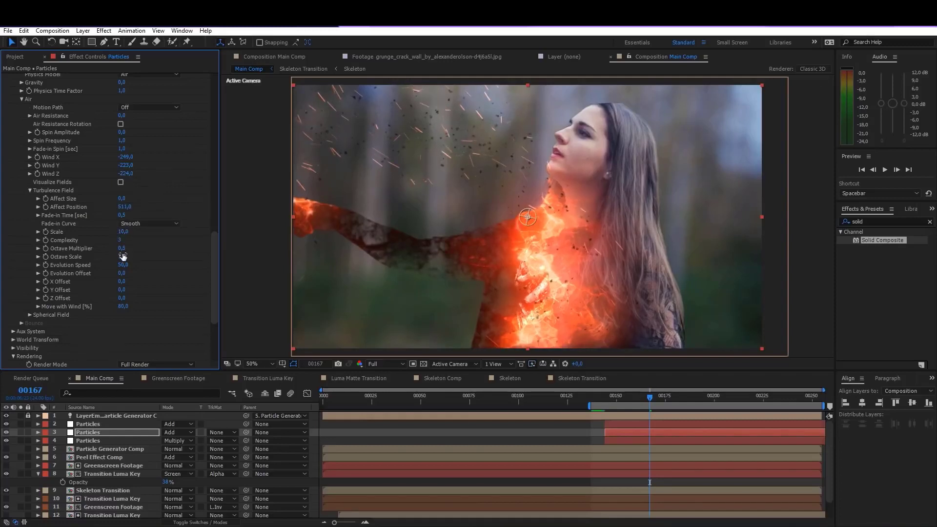
{"action": "left_click", "coordinate": [123, 232]}
{"action": "type", "text": "3"}
{"action": "key", "text": "Return"}
{"action": "key", "text": "space"}
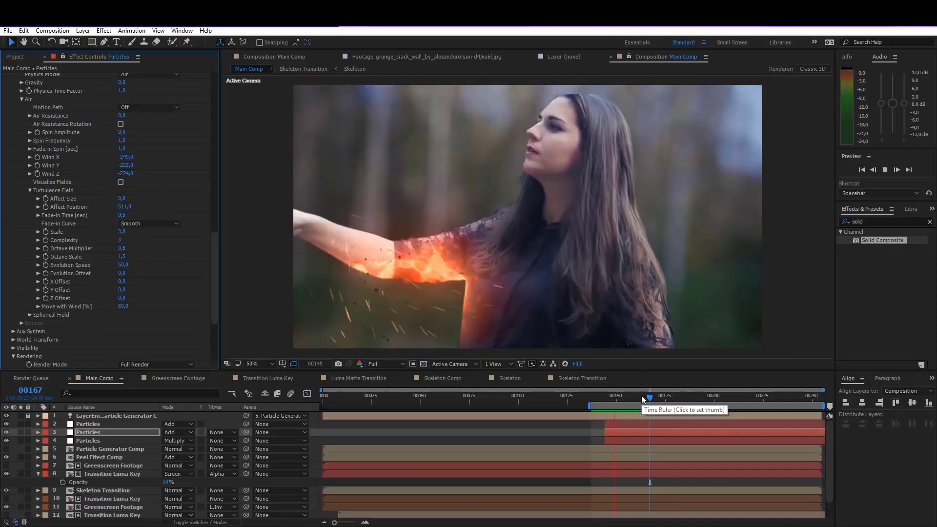
{"action": "key", "text": "space"}
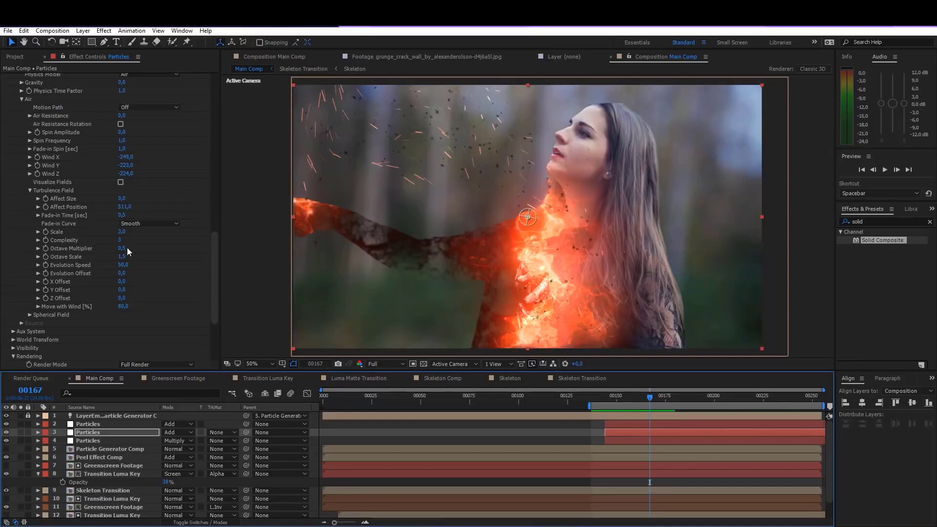
Set the Turbulence Field's Affect Position on Particles layer 3 to 250.
{"action": "left_click", "coordinate": [124, 207]}
{"action": "type", "text": "250"}
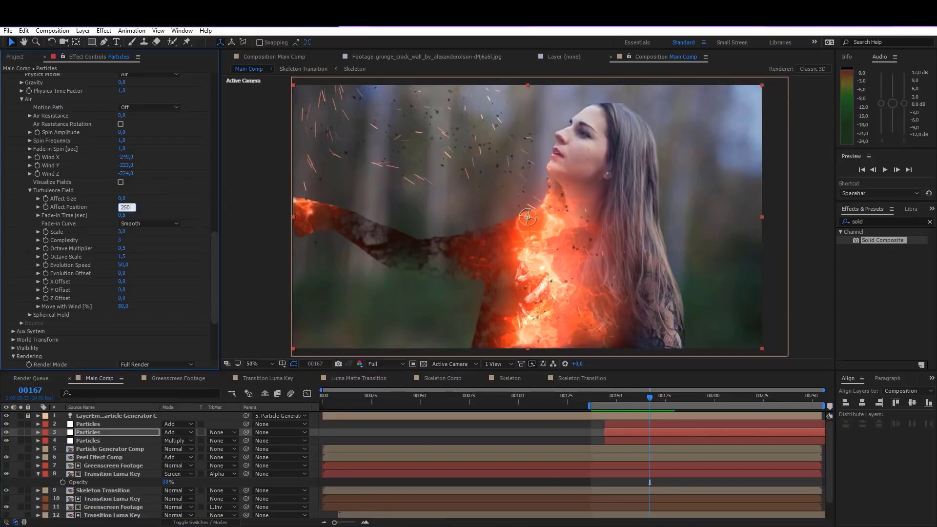
{"action": "key", "text": "Return"}
{"action": "scroll", "coordinate": [182, 288], "scroll_direction": "down", "scroll_amount": 5}
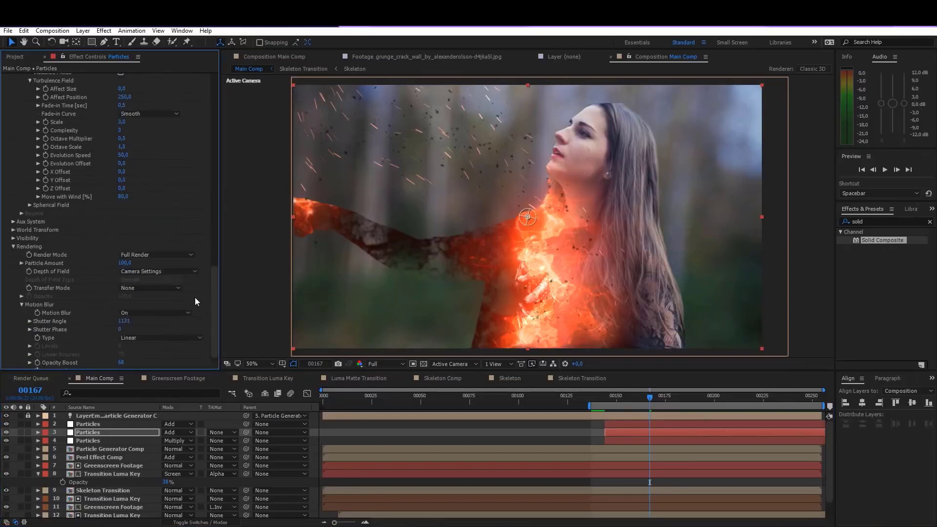
Set the motion blur Shutter Angle on Particles layer 3 to 500 and check the sparks at frame 177.
{"action": "left_click", "coordinate": [124, 321]}
{"action": "type", "text": "500"}
{"action": "key", "text": "Return"}
{"action": "left_click_drag", "start_coordinate": [639, 396], "coordinate": [671, 403]}
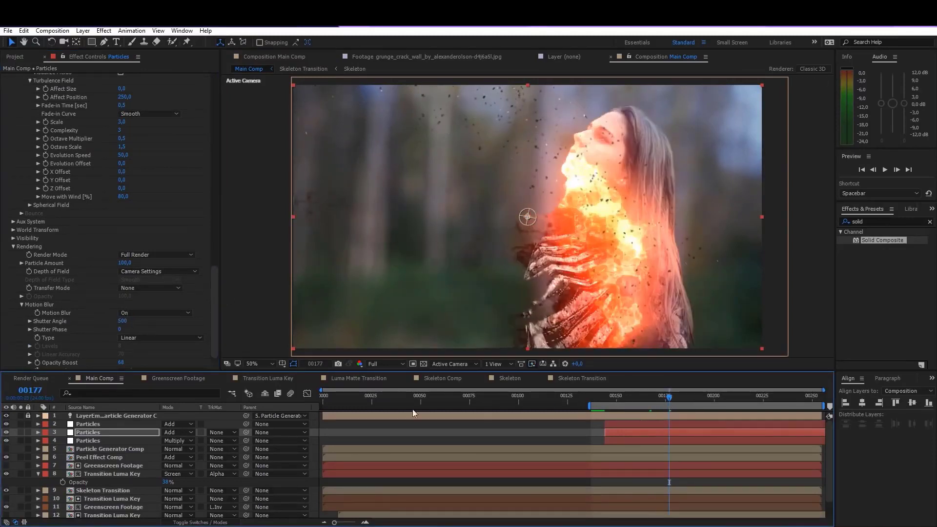
For the Add Particles layer 2, set Wind X to -168, Wind Y to -59 and Wind Z to -123, and preview the motion.
{"action": "left_click", "coordinate": [86, 424]}
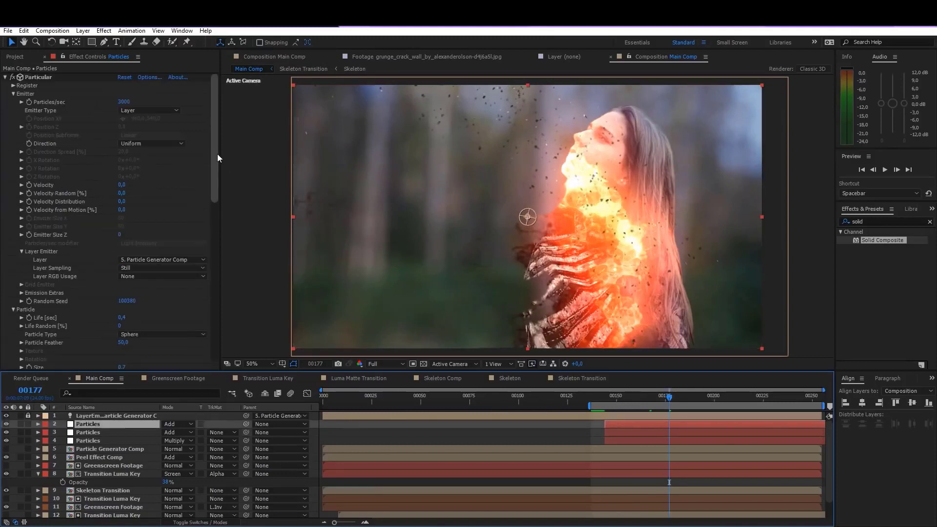
{"action": "left_click_drag", "start_coordinate": [217, 153], "coordinate": [210, 319]}
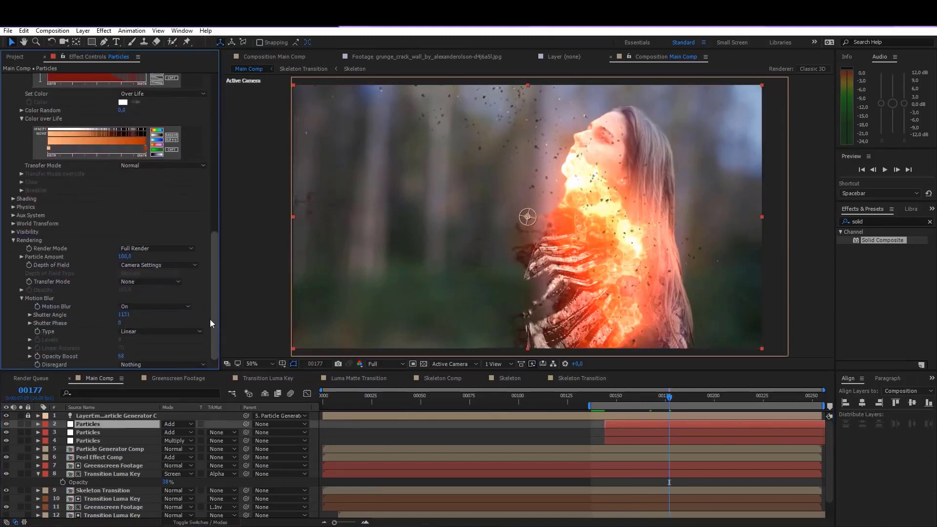
{"action": "left_click", "coordinate": [13, 207]}
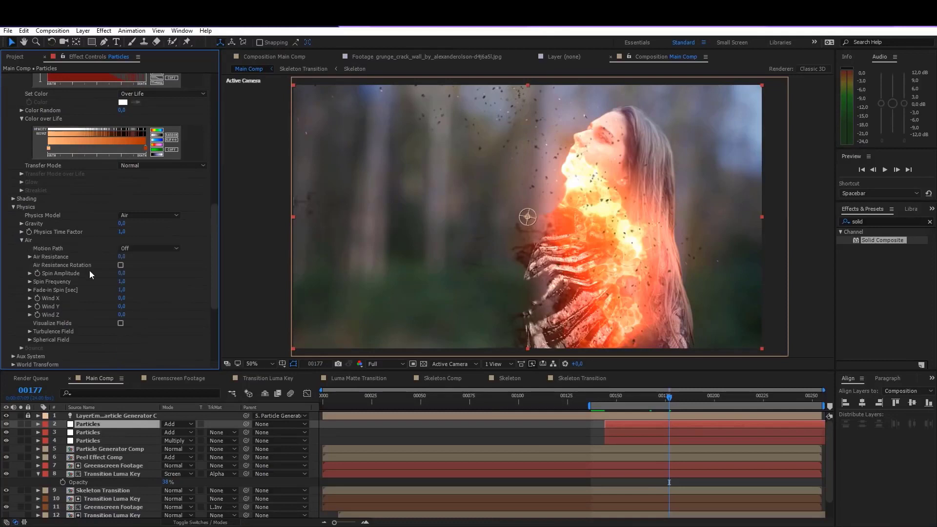
{"action": "left_click_drag", "start_coordinate": [109, 304], "coordinate": [48, 305]}
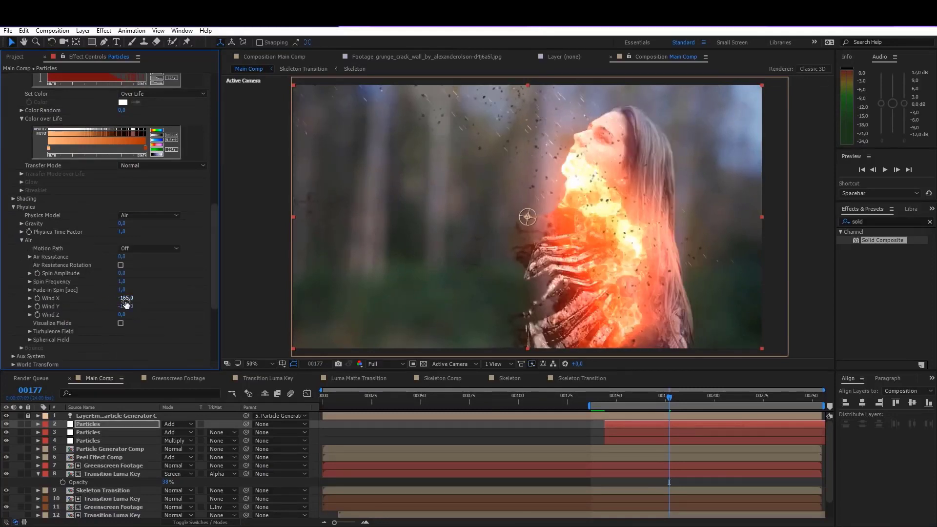
{"action": "left_click_drag", "start_coordinate": [125, 299], "coordinate": [64, 318]}
{"action": "key", "text": "space"}
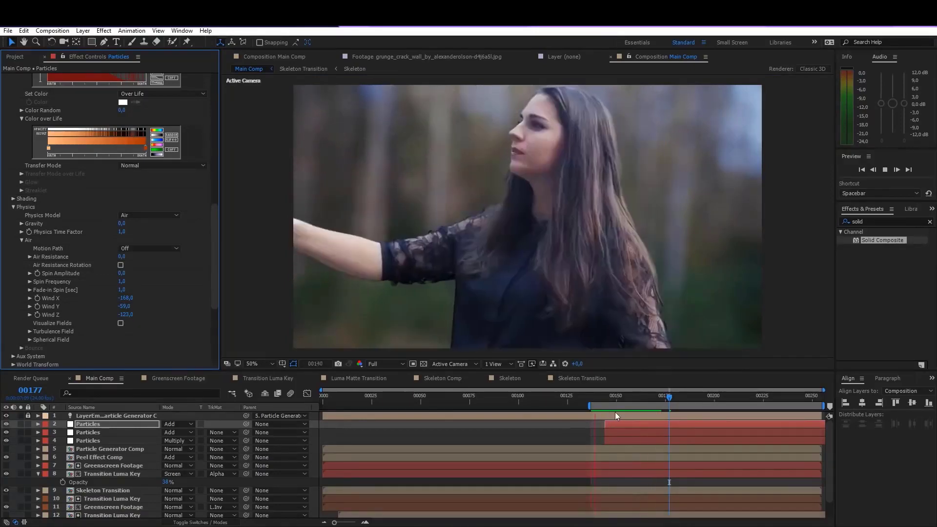
{"action": "left_click", "coordinate": [637, 398]}
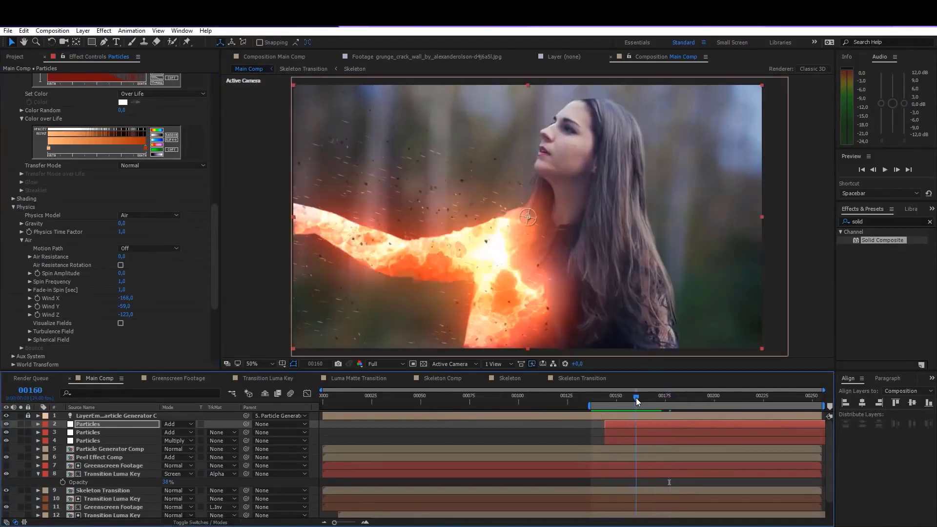
Set the Multiply Particles layer's Life to 0.4 seconds and preview the result.
{"action": "left_click", "coordinate": [83, 440]}
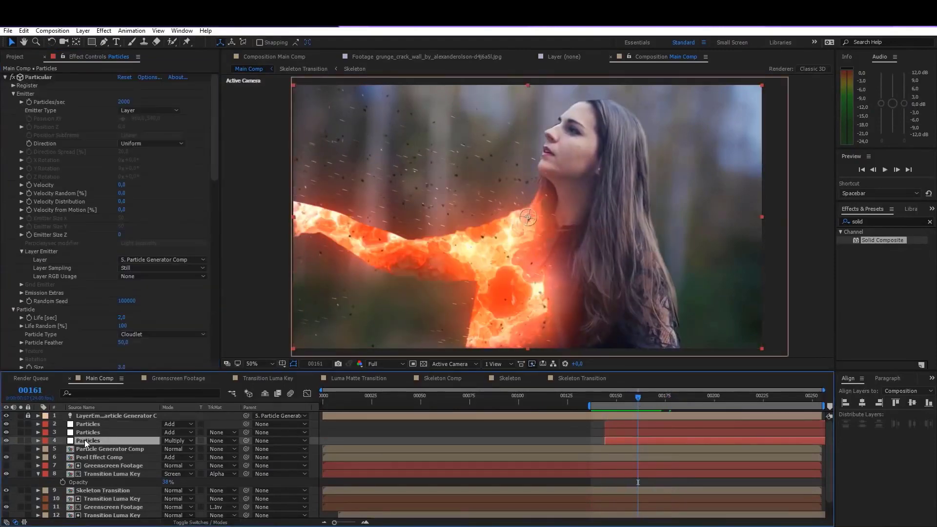
{"action": "left_click_drag", "start_coordinate": [216, 157], "coordinate": [216, 183]}
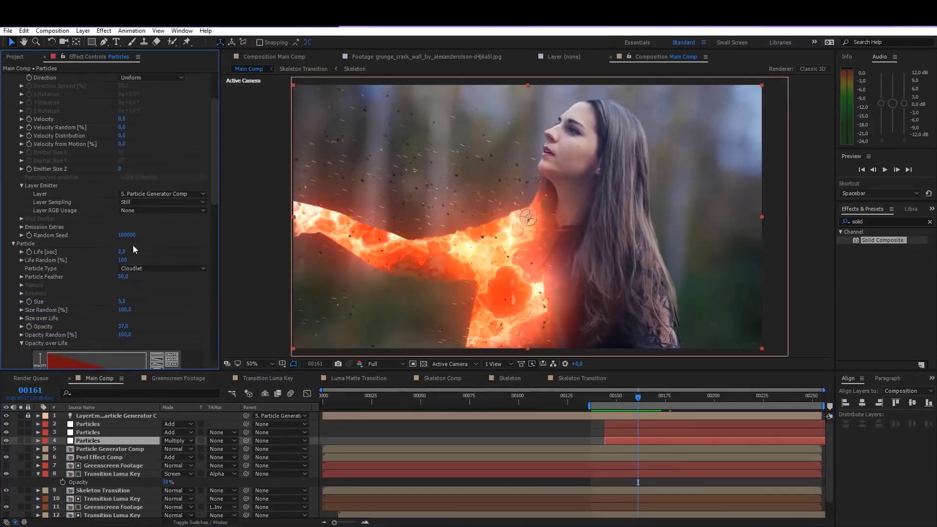
{"action": "left_click", "coordinate": [121, 252]}
{"action": "type", "text": "4"}
{"action": "key", "text": "Return"}
{"action": "left_click", "coordinate": [121, 252]}
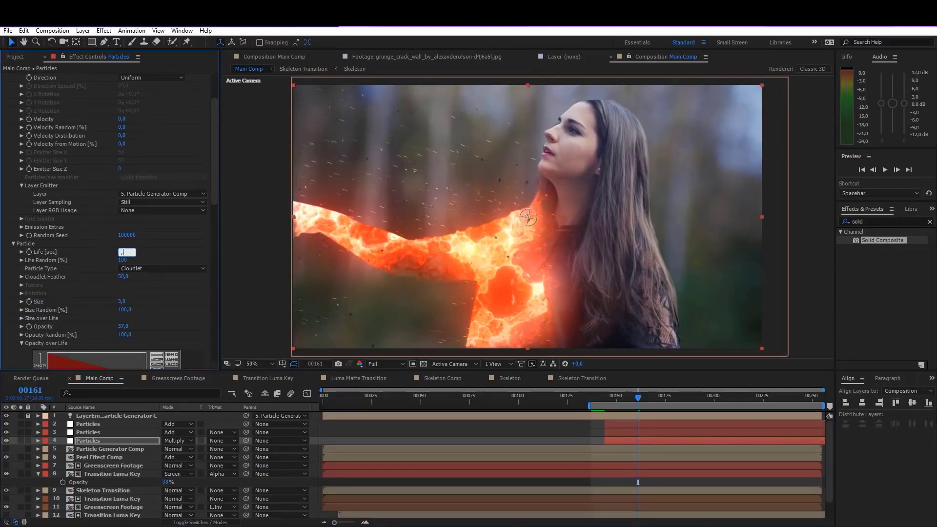
{"action": "type", "text": "0,4"}
{"action": "key", "text": "Return"}
{"action": "left_click", "coordinate": [483, 440]}
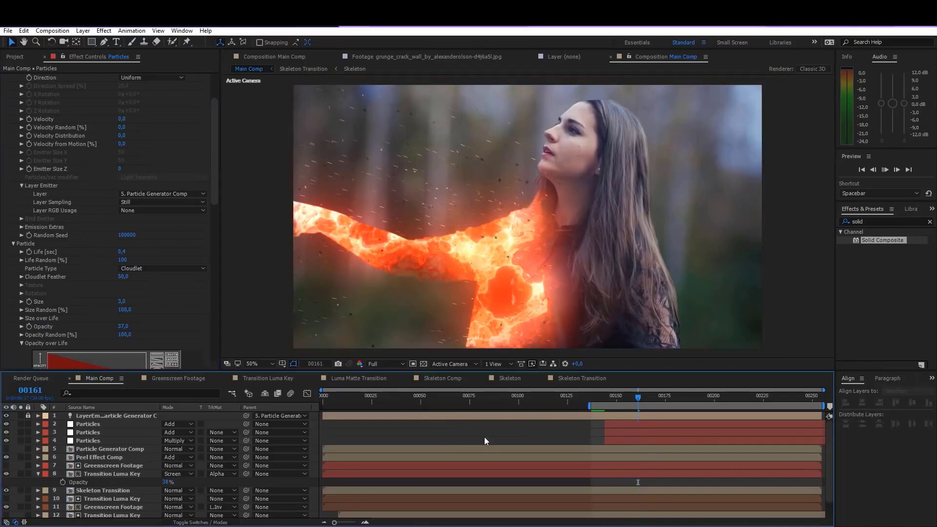
{"action": "key", "text": "space"}
Set the Life of Particles layer 2 to 0.2 seconds and preview the transition.
{"action": "left_click", "coordinate": [639, 423]}
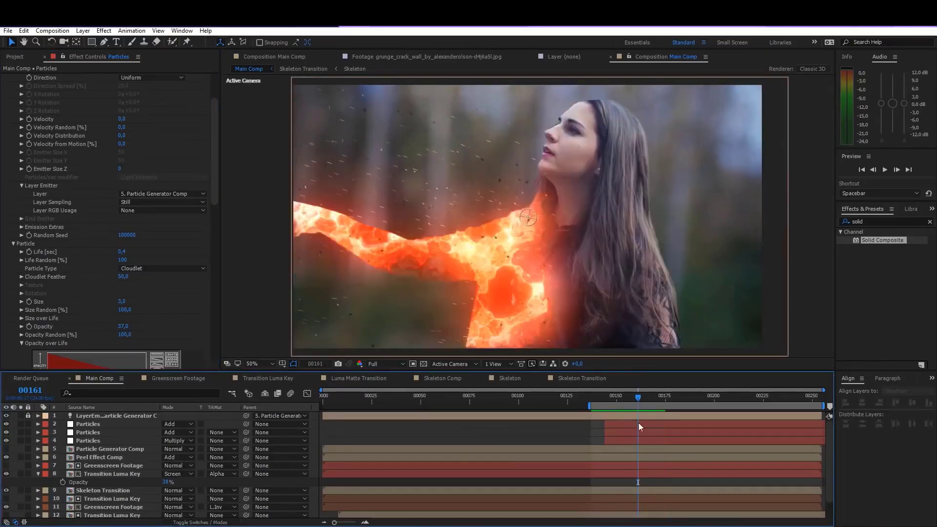
{"action": "scroll", "coordinate": [99, 286], "scroll_direction": "down", "scroll_amount": 2}
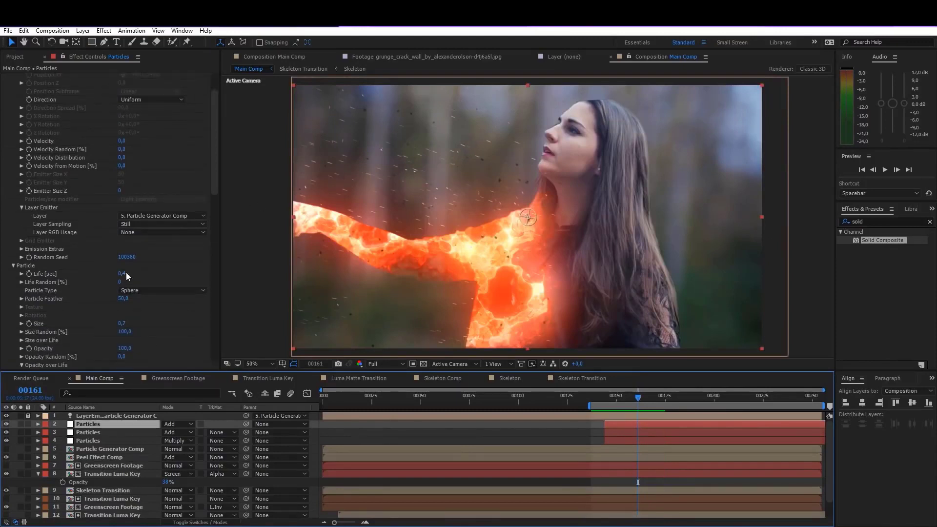
{"action": "left_click", "coordinate": [126, 274]}
{"action": "type", "text": "0,2"}
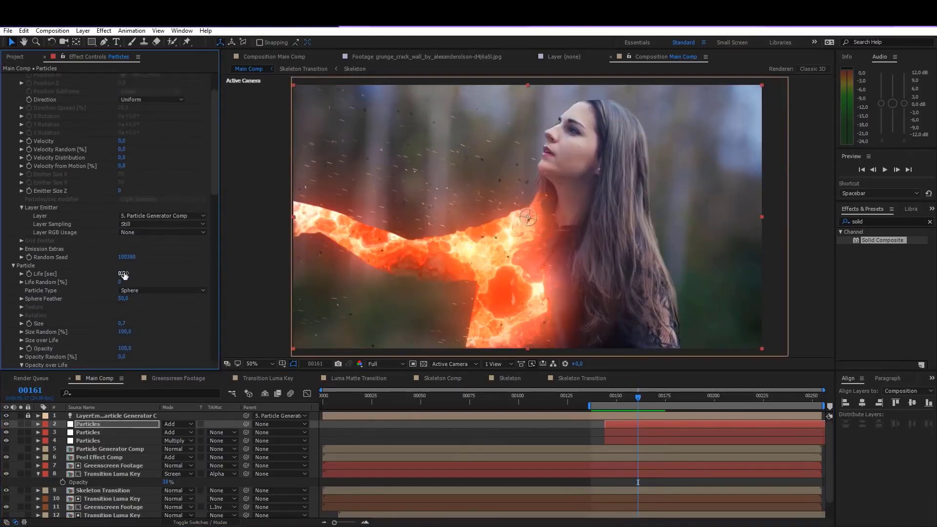
{"action": "key", "text": "Return"}
{"action": "key", "text": "space"}
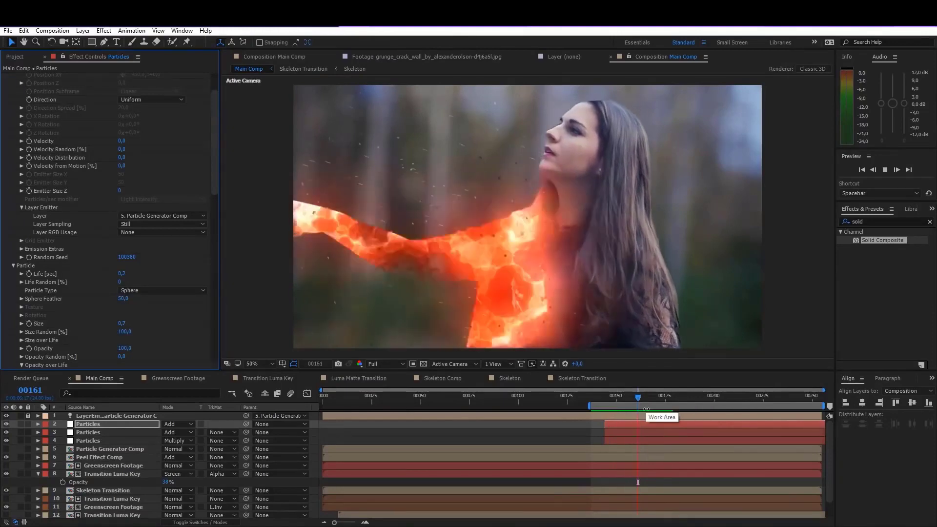
{"action": "left_click", "coordinate": [626, 395]}
{"action": "mouse_move", "coordinate": [632, 396]}
{"action": "left_mouse_down"}
{"action": "mouse_move", "coordinate": [654, 402]}
{"action": "mouse_move", "coordinate": [615, 409]}
{"action": "mouse_move", "coordinate": [670, 411]}
{"action": "left_mouse_up"}
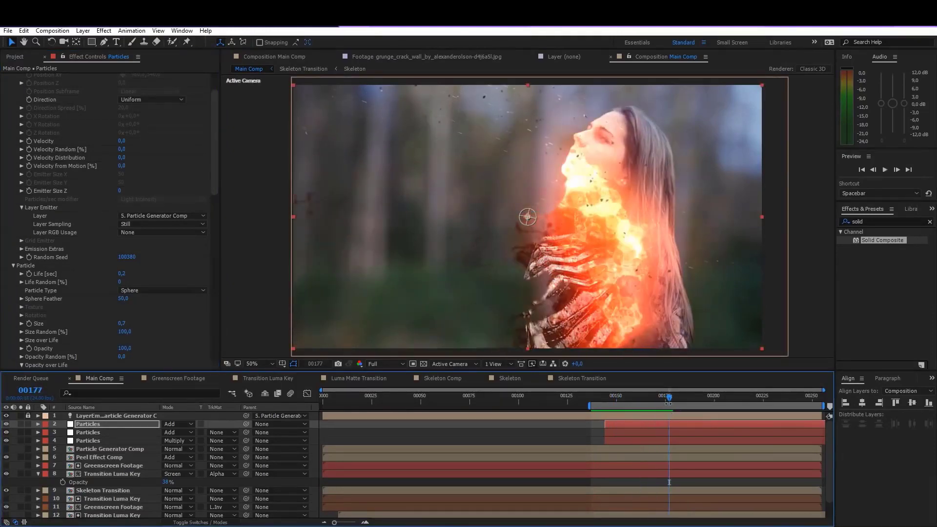
Duplicate Particles layer 2 and set the copy's blending mode to Screen.
{"action": "left_click", "coordinate": [80, 425]}
{"action": "key", "text": "ctrl+d"}
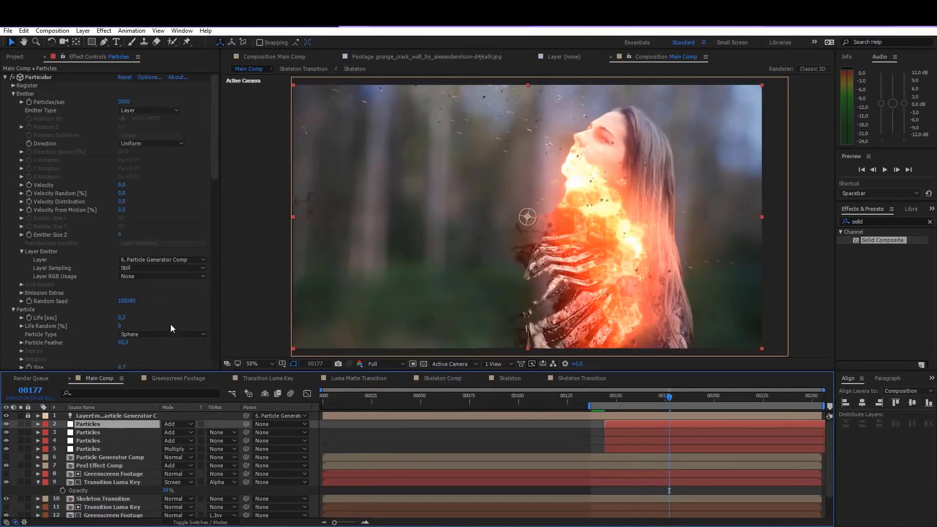
{"action": "left_click", "coordinate": [177, 424]}
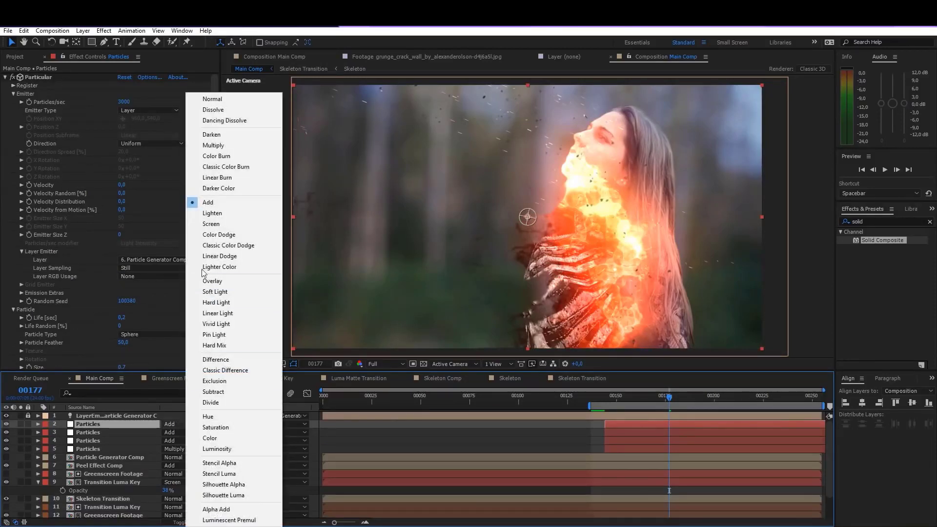
{"action": "left_click", "coordinate": [210, 222]}
Change the Screen layer's particles to Cloudlet with Size 66.7 and Cloudlet Feather 100, using a white-to-black Color over Life gradient.
{"action": "left_click_drag", "start_coordinate": [212, 157], "coordinate": [213, 222]}
{"action": "left_click", "coordinate": [151, 170]}
{"action": "left_click", "coordinate": [155, 213]}
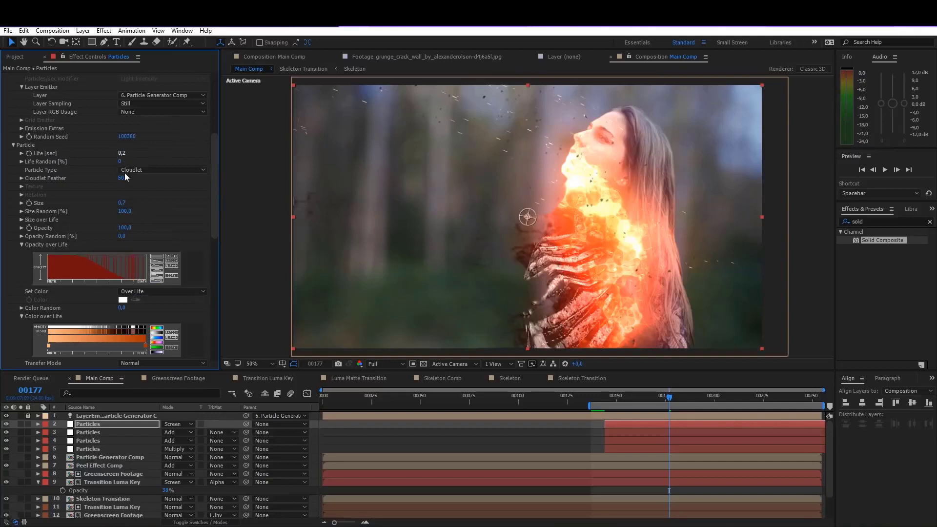
{"action": "left_click_drag", "start_coordinate": [125, 202], "coordinate": [141, 234]}
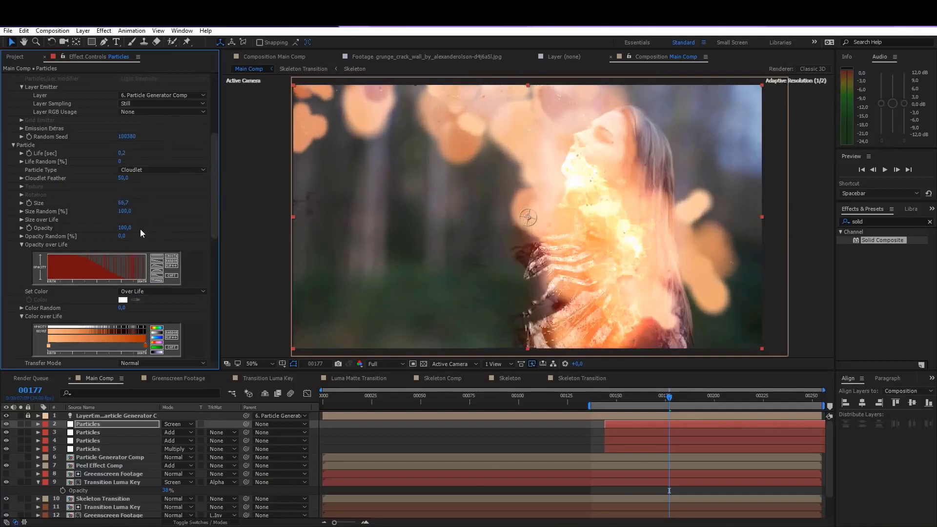
{"action": "left_click", "coordinate": [157, 332]}
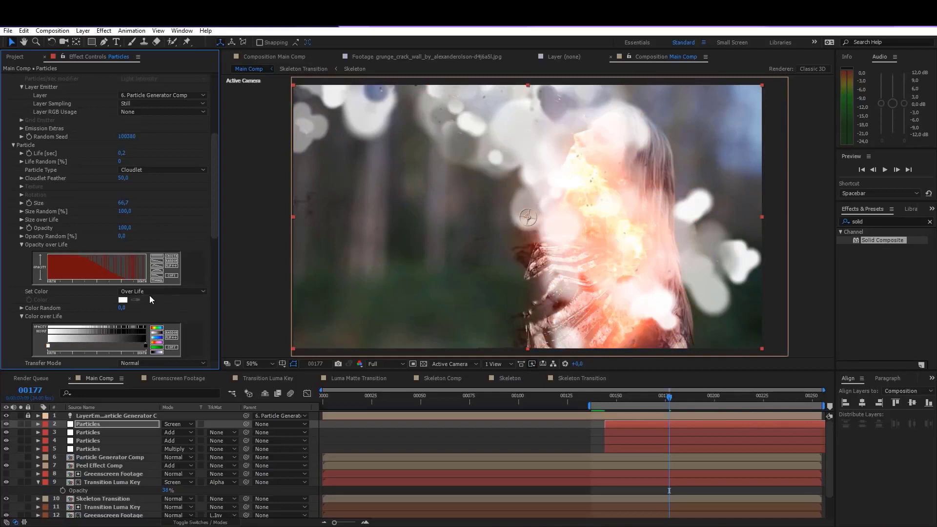
{"action": "left_click_drag", "start_coordinate": [123, 177], "coordinate": [480, 163]}
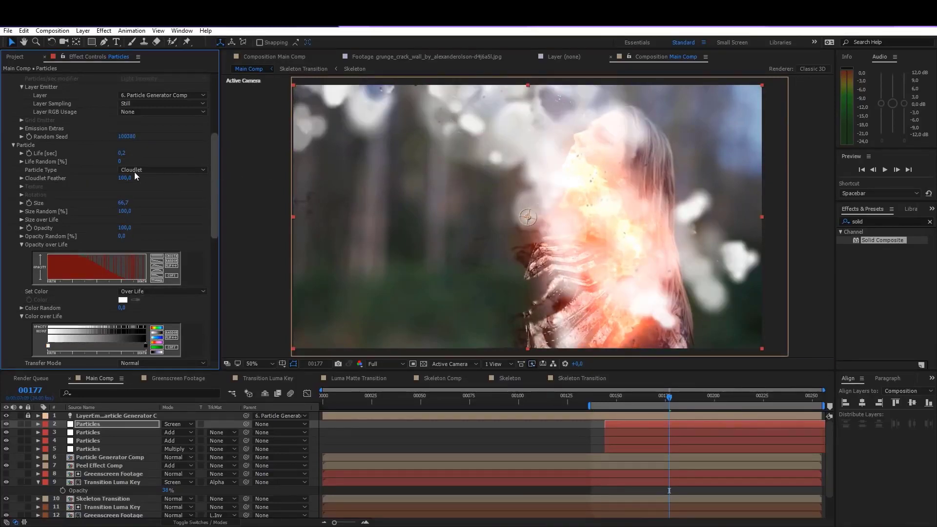
Set the Screen layer's particle Size to 50, Opacity to 3 and Opacity Random to 100%.
{"action": "left_click_drag", "start_coordinate": [123, 203], "coordinate": [133, 219]}
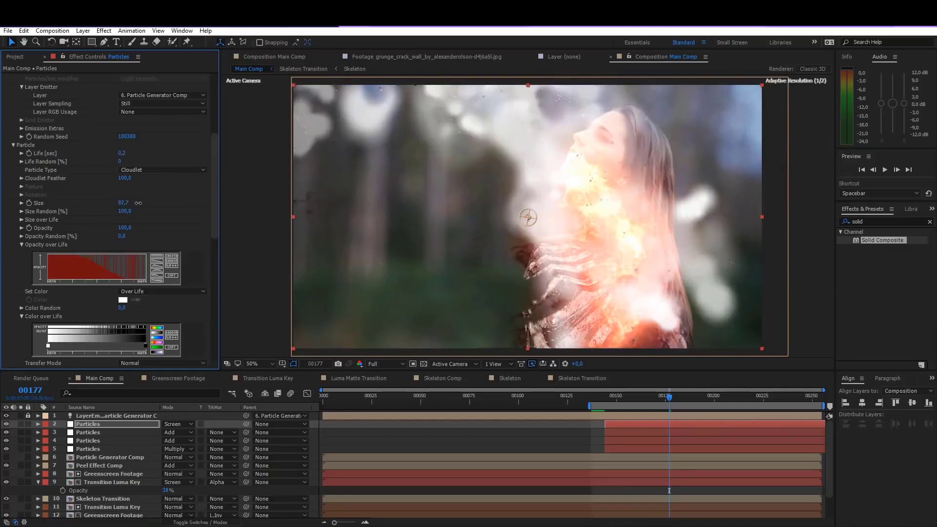
{"action": "left_click", "coordinate": [125, 229]}
{"action": "type", "text": "10"}
{"action": "key", "text": "Return"}
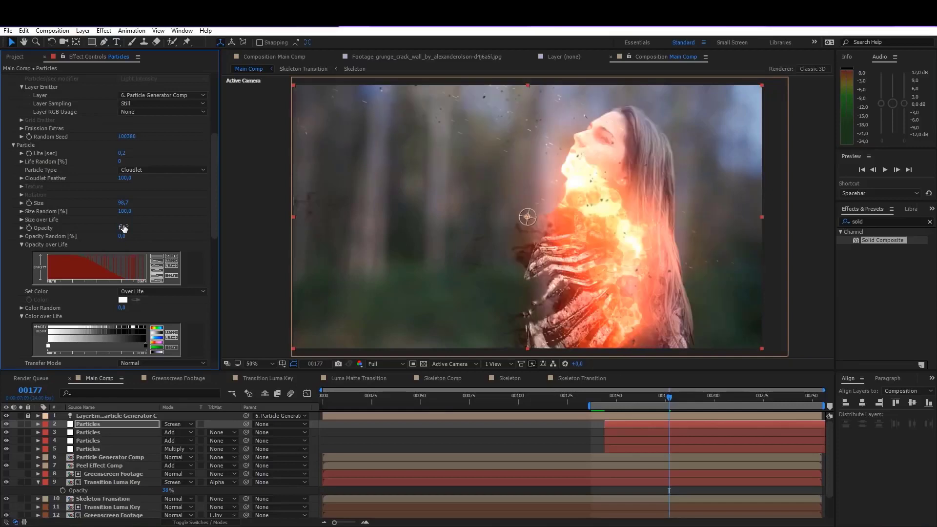
{"action": "left_click_drag", "start_coordinate": [122, 237], "coordinate": [520, 213]}
{"action": "left_click", "coordinate": [123, 203]}
{"action": "type", "text": "50"}
{"action": "key", "text": "Return"}
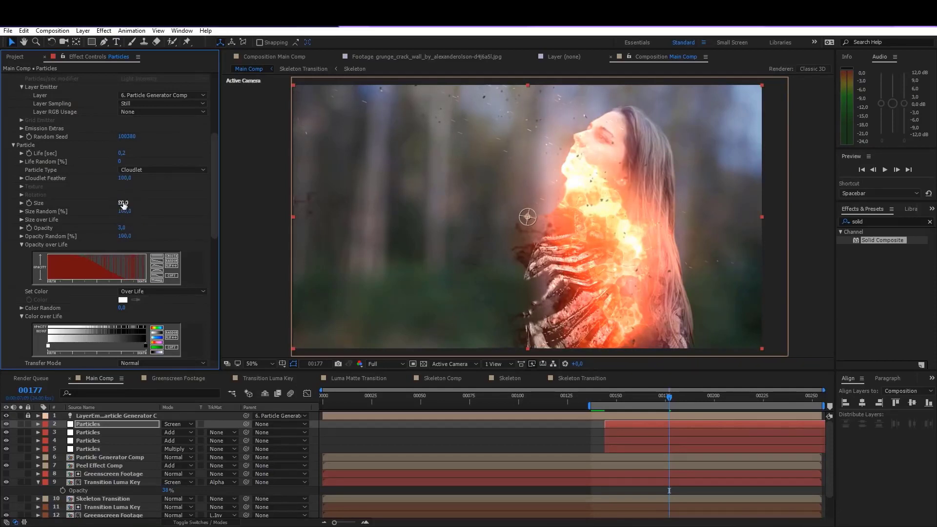
Raise the Screen layer's Particles/sec to 10000, checking the smoke around frame 163.
{"action": "scroll", "coordinate": [90, 145], "scroll_direction": "up", "scroll_amount": 5}
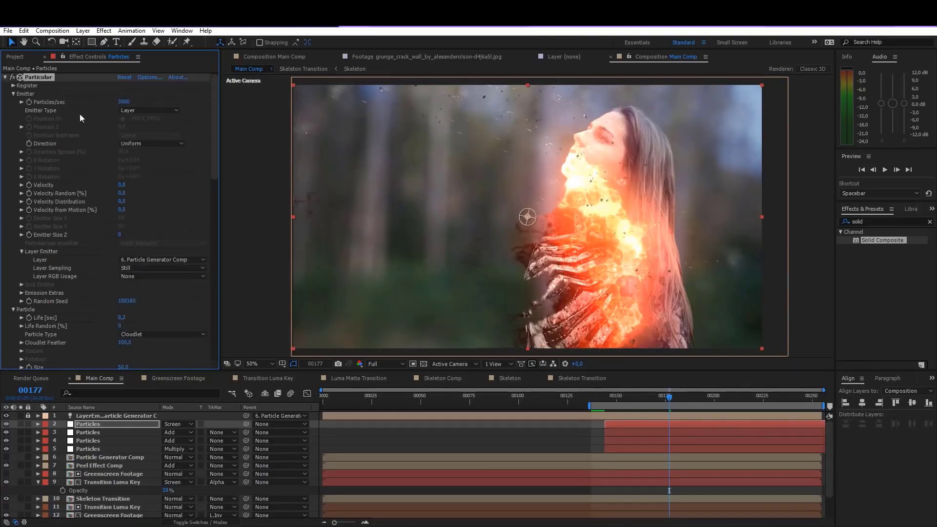
{"action": "left_click", "coordinate": [124, 103]}
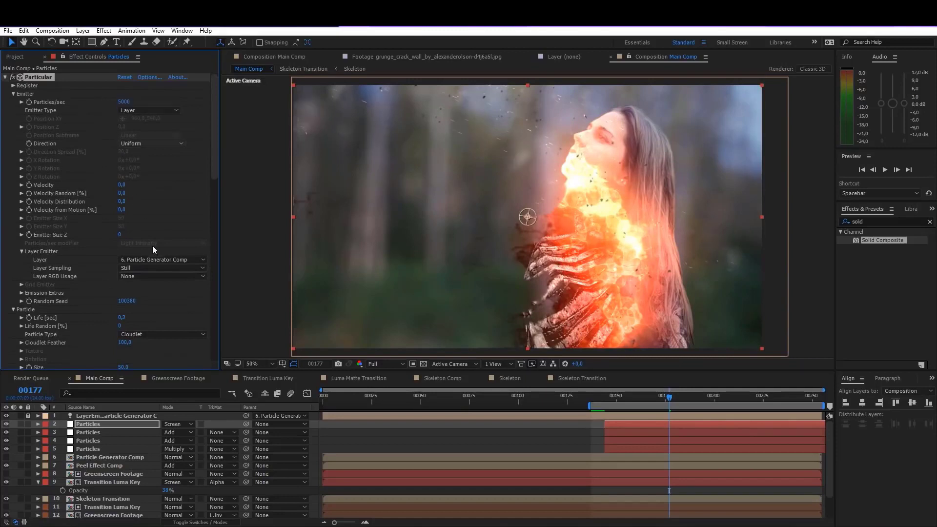
{"action": "left_click", "coordinate": [627, 396]}
{"action": "left_click", "coordinate": [641, 401]}
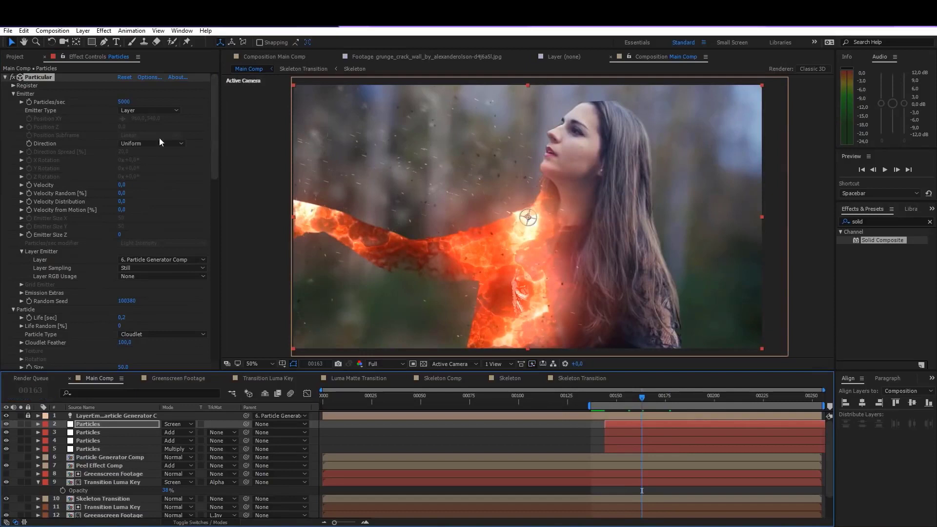
{"action": "left_click", "coordinate": [124, 102]}
{"action": "type", "text": "10000"}
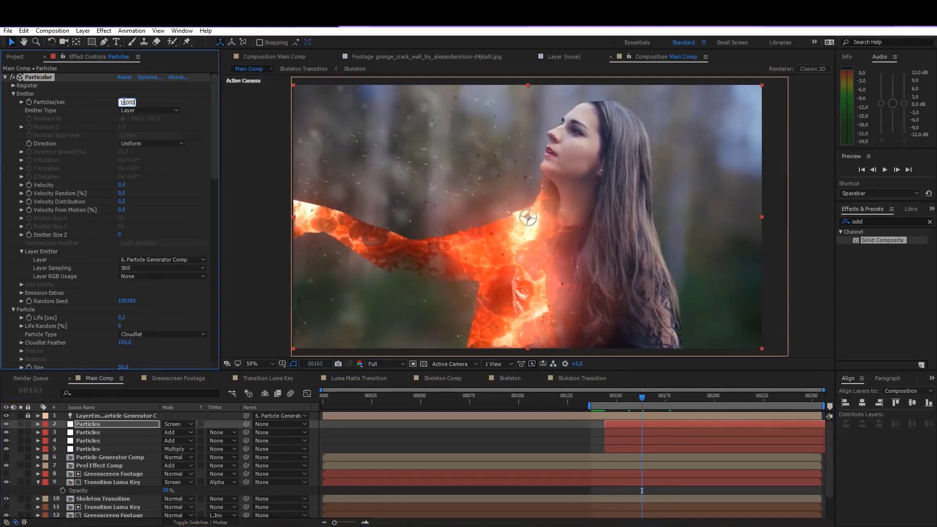
{"action": "key", "text": "Return"}
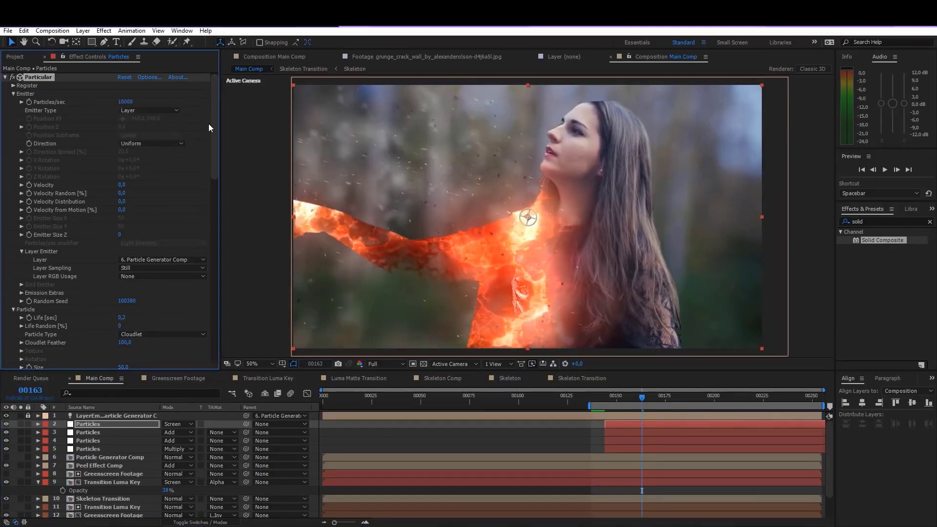
Lower the Screen layer's particle Opacity to 1.
{"action": "scroll", "coordinate": [216, 156], "scroll_direction": "down", "scroll_amount": 2}
{"action": "left_click_drag", "start_coordinate": [215, 156], "coordinate": [195, 219]}
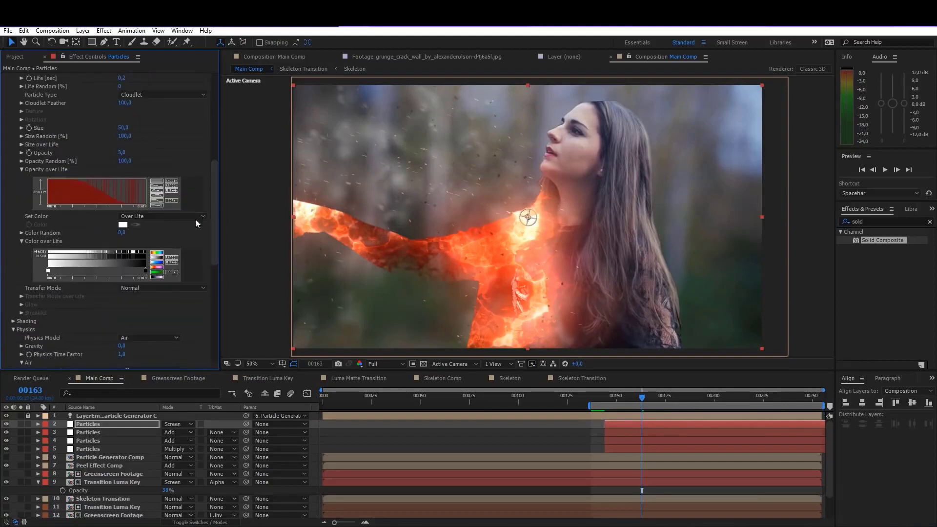
{"action": "left_click", "coordinate": [120, 153]}
{"action": "type", "text": "1"}
{"action": "key", "text": "Return"}
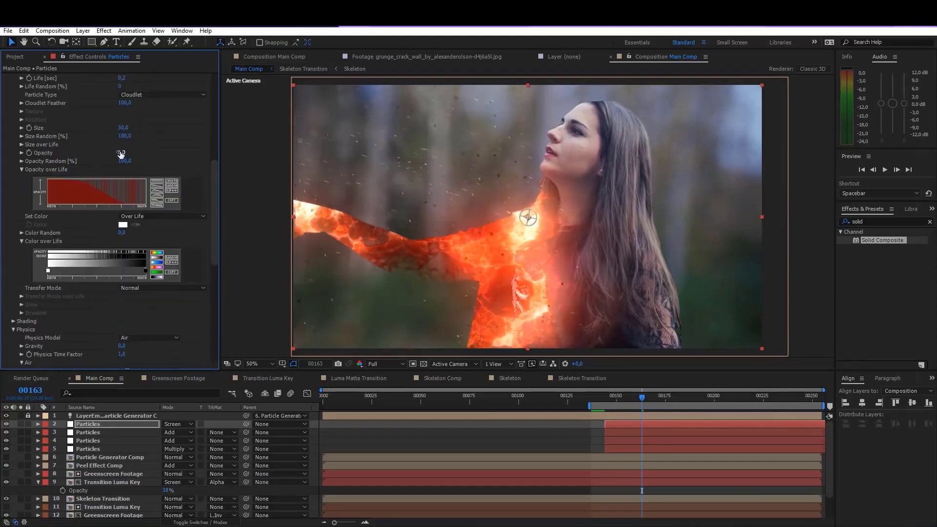
Change the white starting color of the Screen layer's Color over Life gradient to dark brown 3A2623.
{"action": "double_click", "coordinate": [47, 270]}
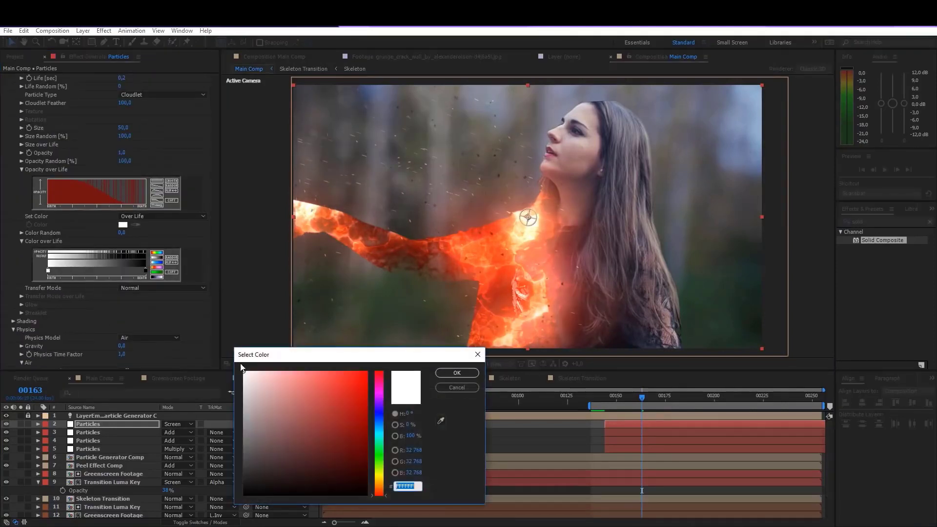
{"action": "left_click", "coordinate": [293, 467]}
{"action": "left_click_drag", "start_coordinate": [382, 486], "coordinate": [380, 493]}
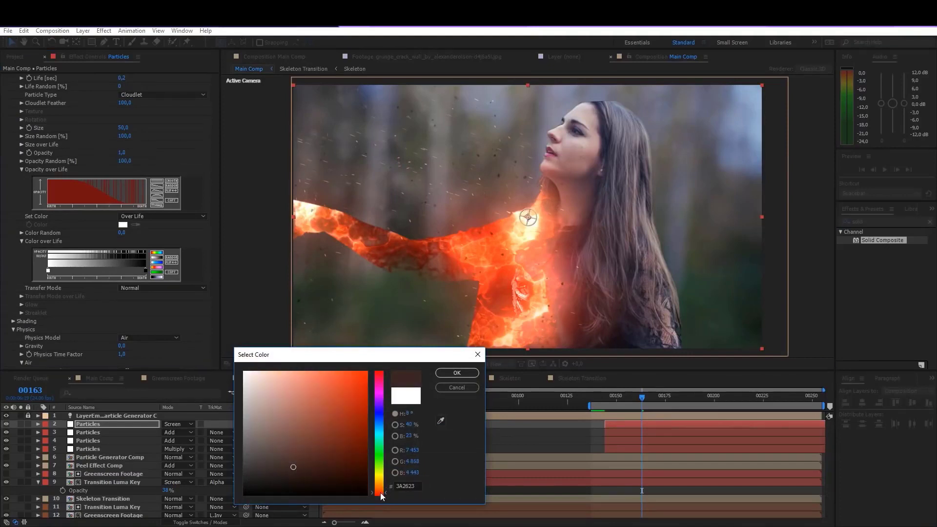
{"action": "left_click", "coordinate": [457, 373]}
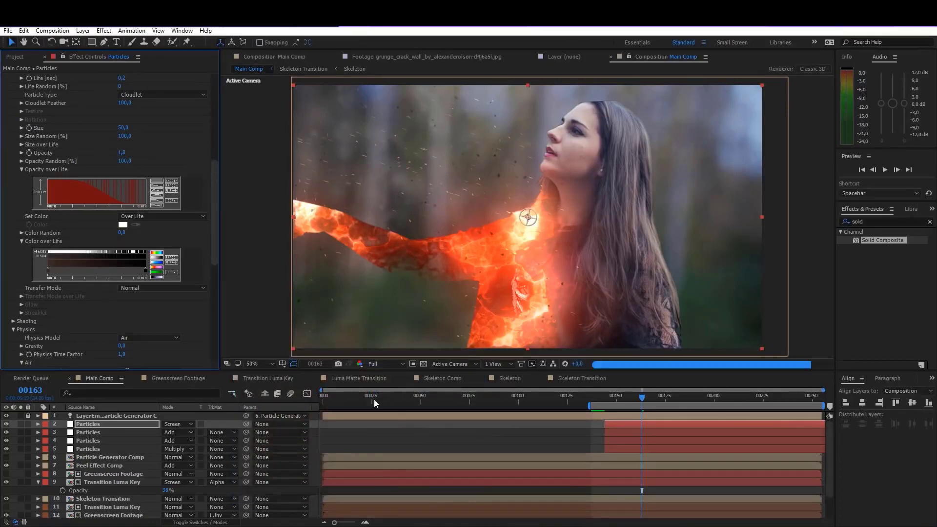
Set the smoke layer's blending mode to Multiply and preview the transition, stopping at frame 165.
{"action": "left_click", "coordinate": [180, 424]}
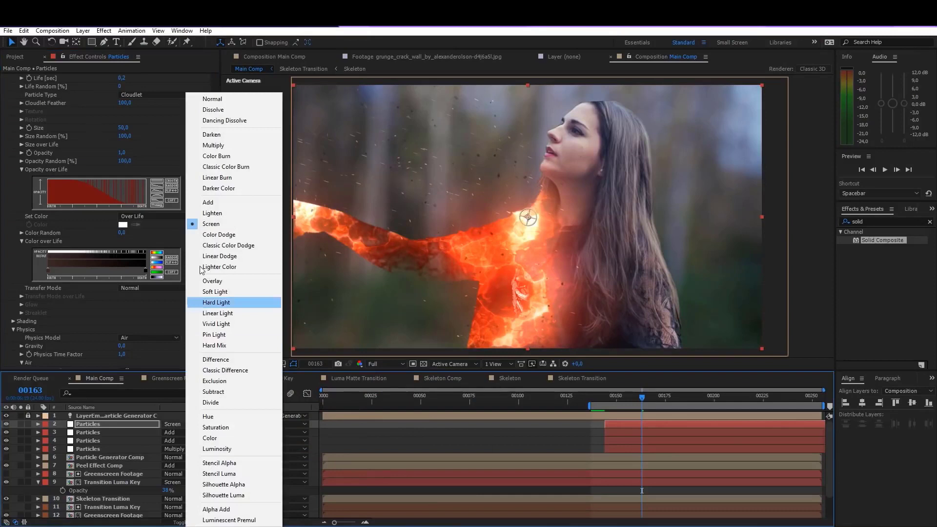
{"action": "left_click", "coordinate": [207, 143]}
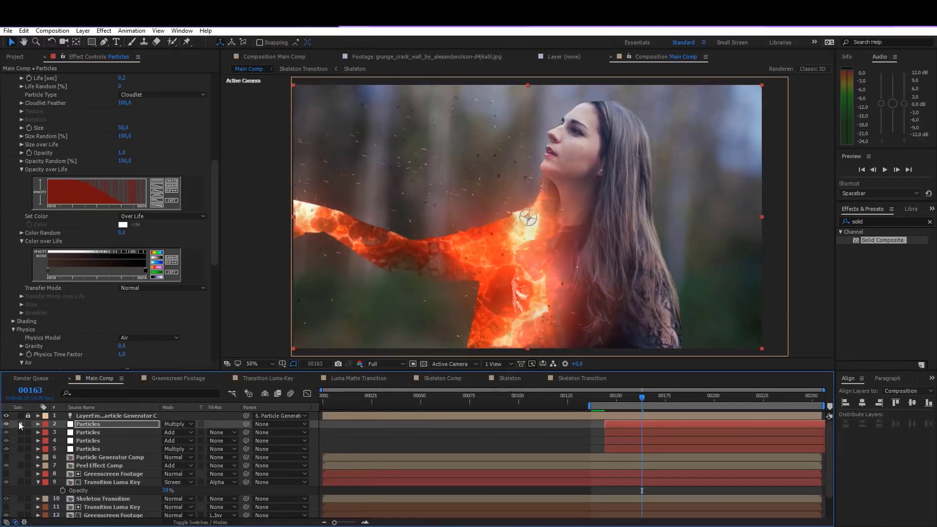
{"action": "key", "text": "space"}
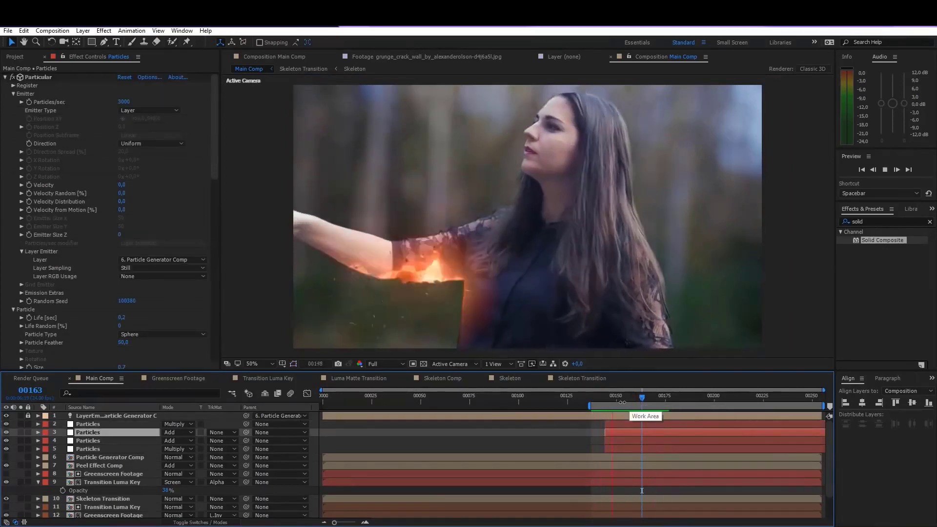
{"action": "key", "text": "space"}
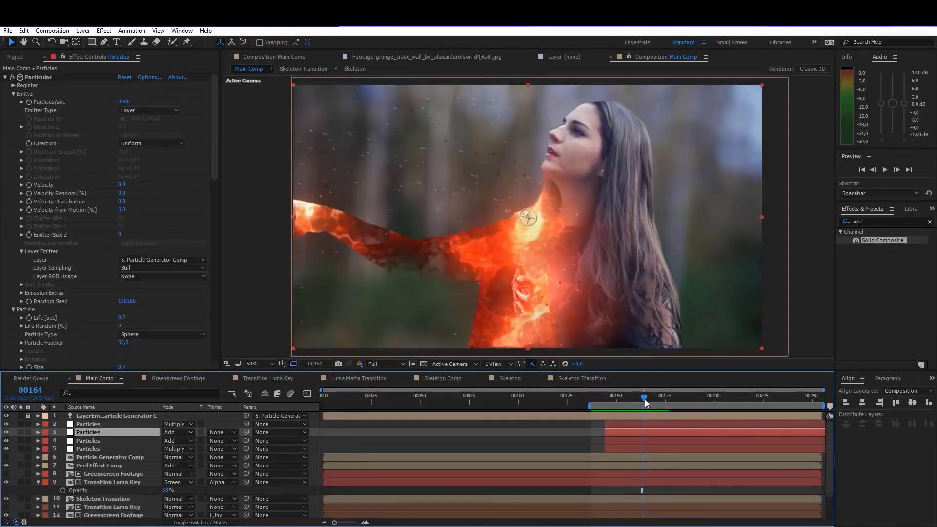
{"action": "left_click", "coordinate": [646, 400]}
{"action": "scroll", "coordinate": [100, 245], "scroll_direction": "down", "scroll_amount": 3}
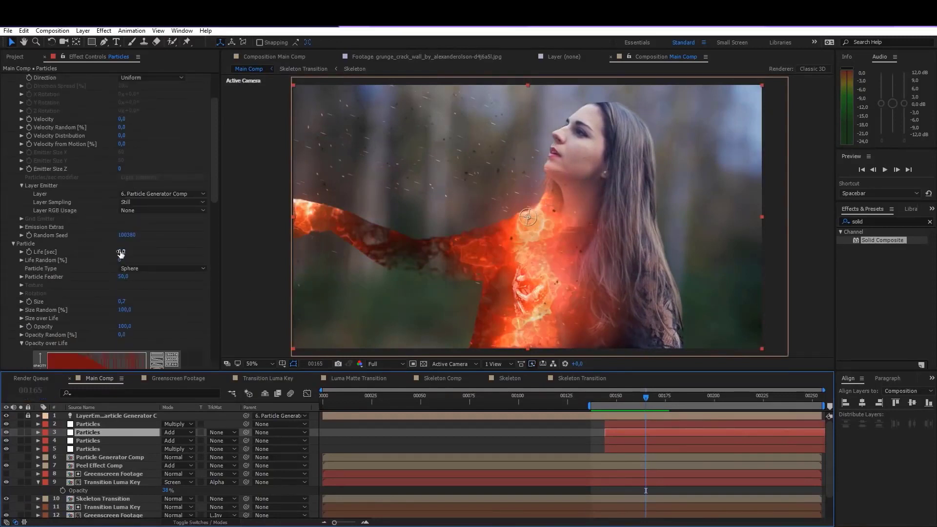
{"action": "left_click", "coordinate": [121, 252]}
{"action": "type", "text": "2"}
{"action": "key", "text": "Return"}
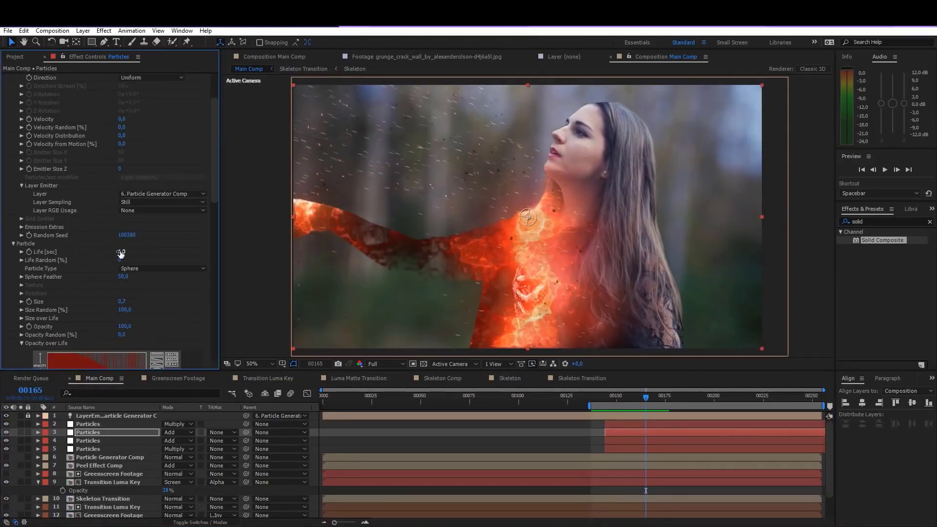
On the Multiply smoke layer above the spark layers, set Life to 1 second and Set Color to At Birth with dark brown 2F1A1A.
{"action": "left_click", "coordinate": [88, 424]}
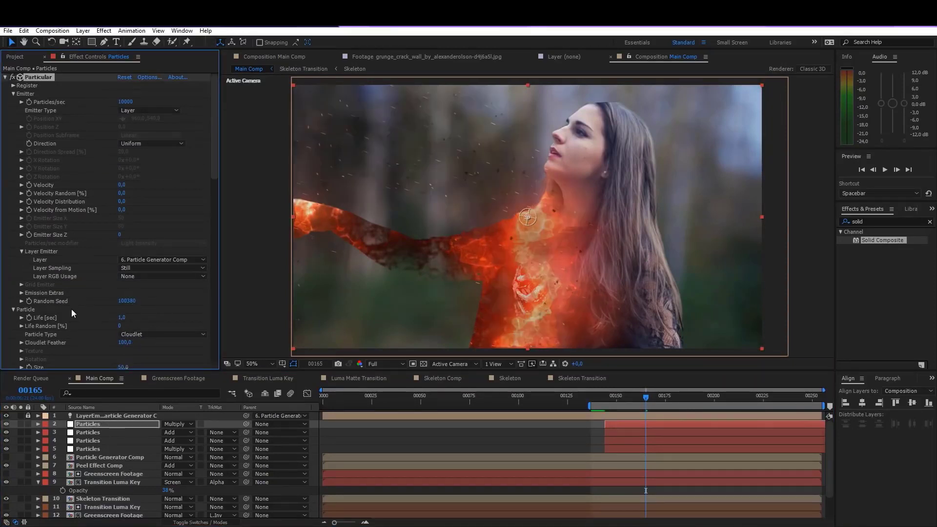
{"action": "scroll", "coordinate": [73, 311], "scroll_direction": "down", "scroll_amount": 8}
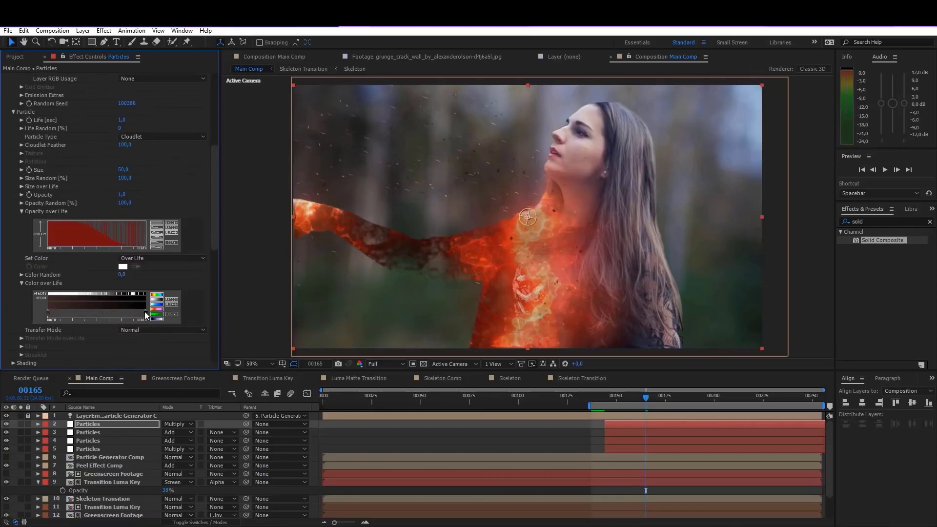
{"action": "left_click", "coordinate": [150, 259]}
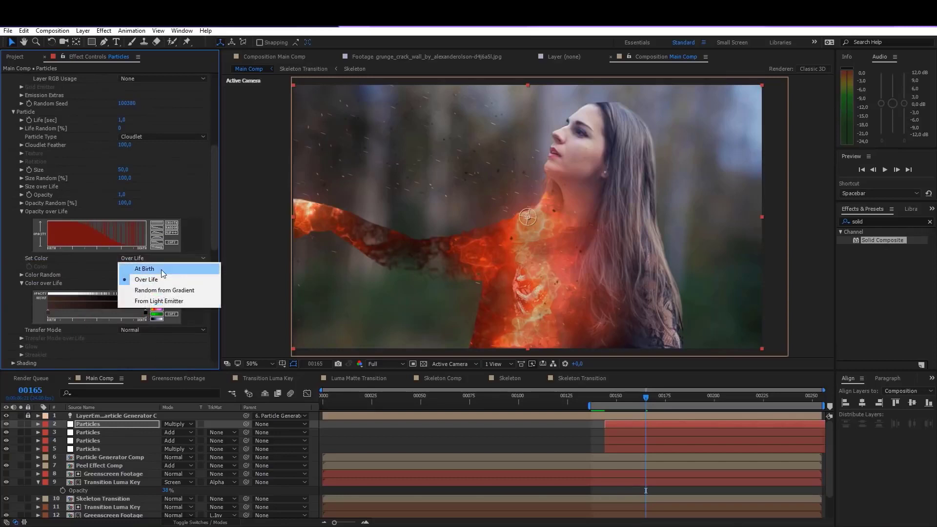
{"action": "left_click", "coordinate": [161, 269]}
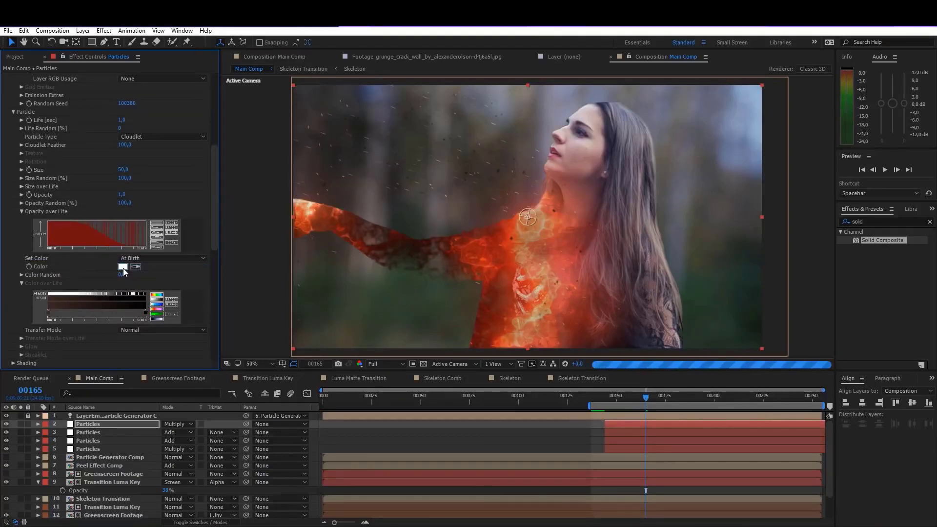
{"action": "left_click", "coordinate": [123, 267]}
{"action": "left_click", "coordinate": [300, 472]}
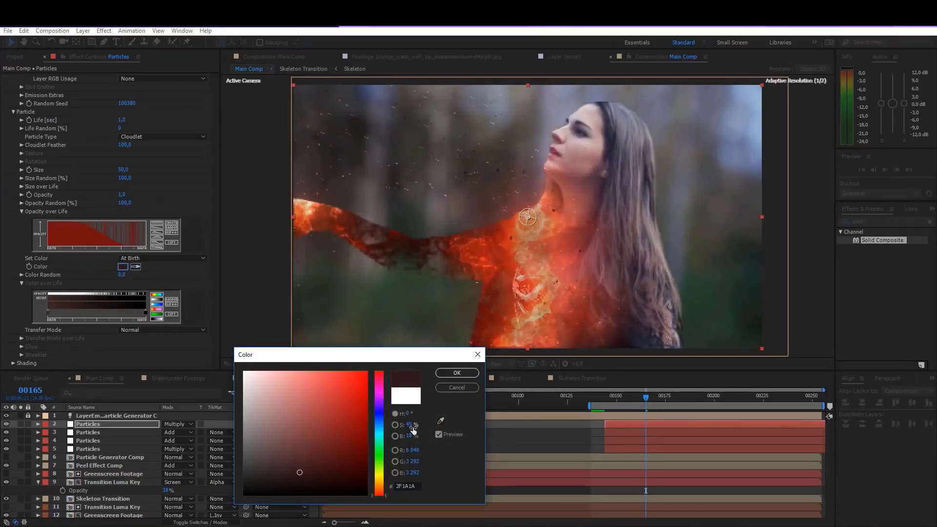
{"action": "left_click", "coordinate": [450, 374]}
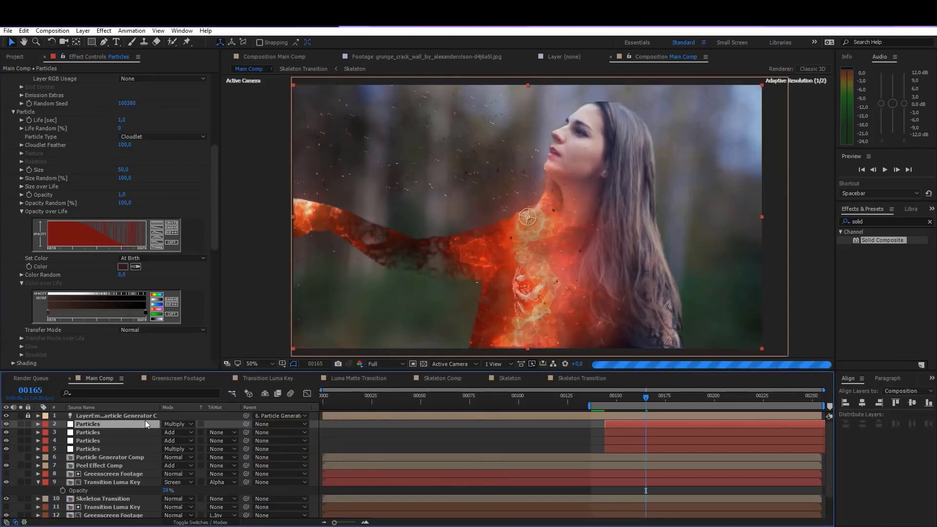
Set the dark smoke layer's opacity to 50% and preview the result, stopping at frame 157.
{"action": "key", "text": "t"}
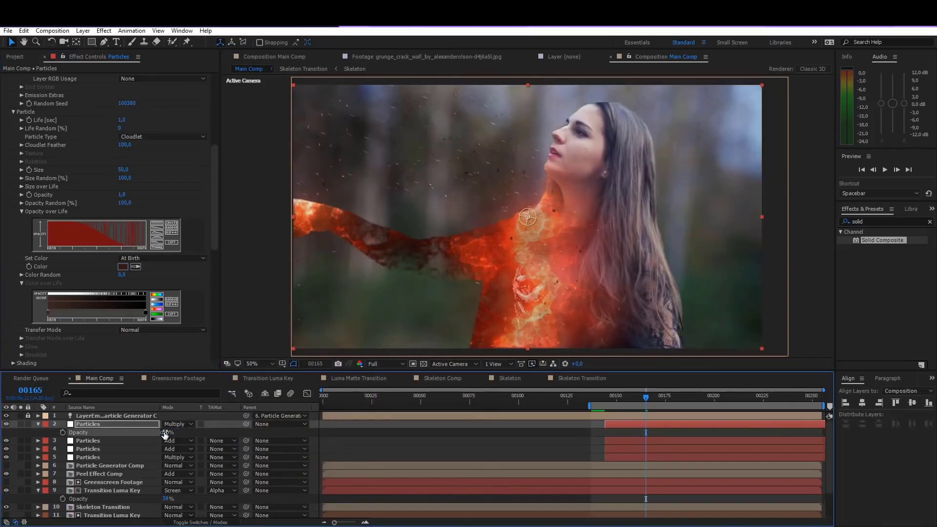
{"action": "left_click", "coordinate": [458, 438]}
{"action": "key", "text": "space"}
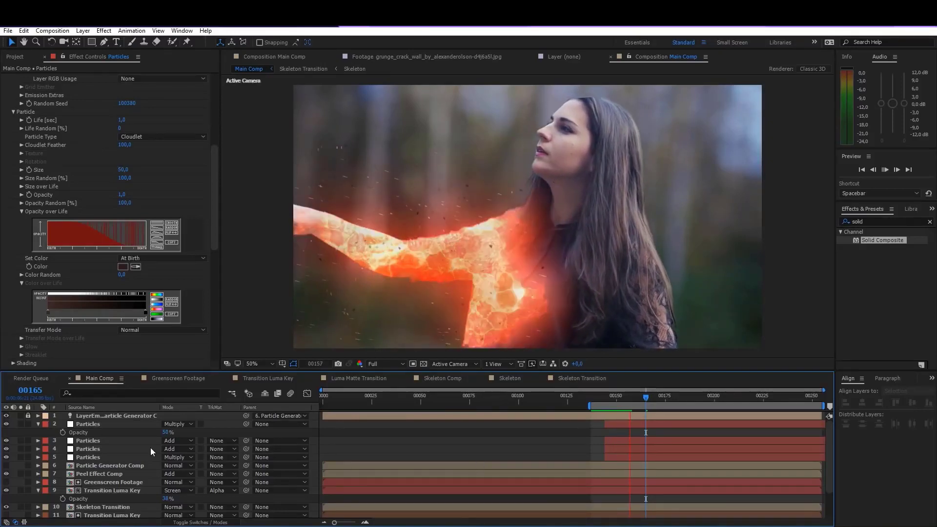
{"action": "left_click", "coordinate": [630, 397]}
Move the dark smoke layer beneath the other Particles layers and preview the transition, checking frame 170.
{"action": "left_click_drag", "start_coordinate": [107, 424], "coordinate": [107, 458]}
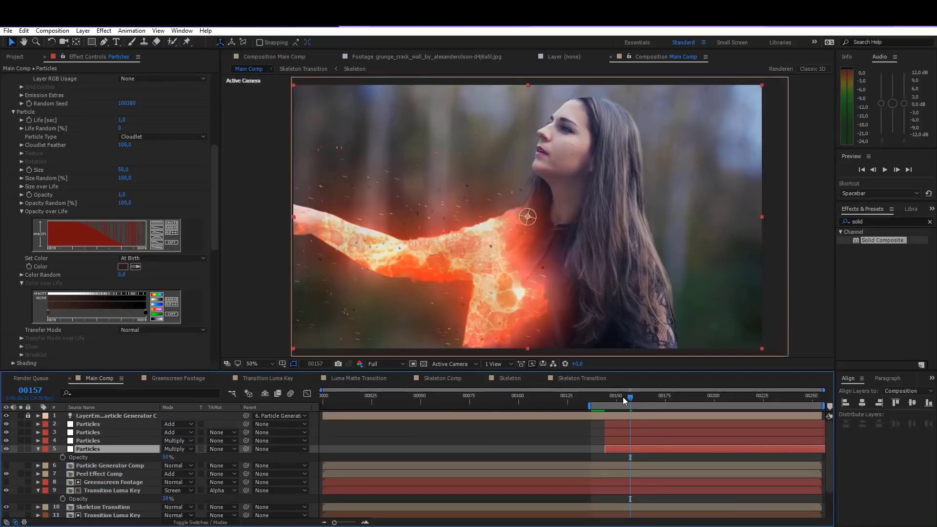
{"action": "left_click_drag", "start_coordinate": [623, 396], "coordinate": [657, 395]}
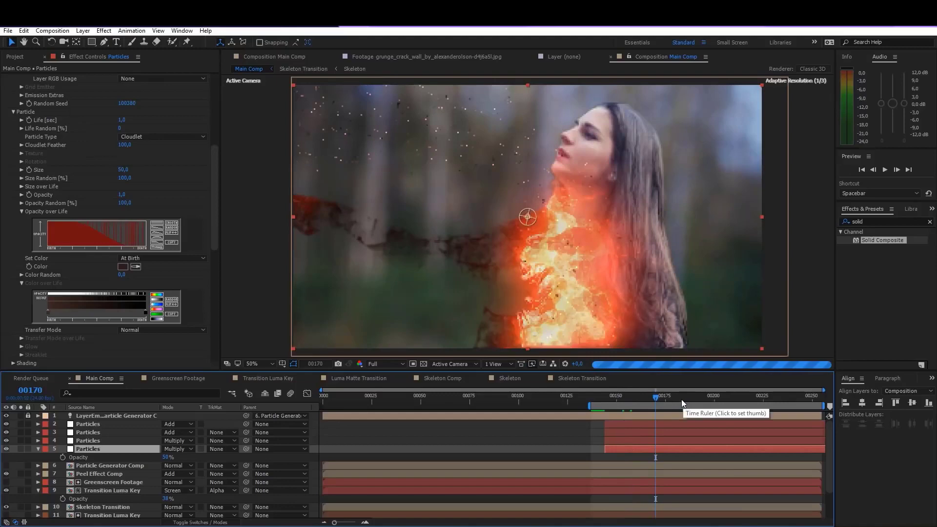
{"action": "key", "text": "space"}
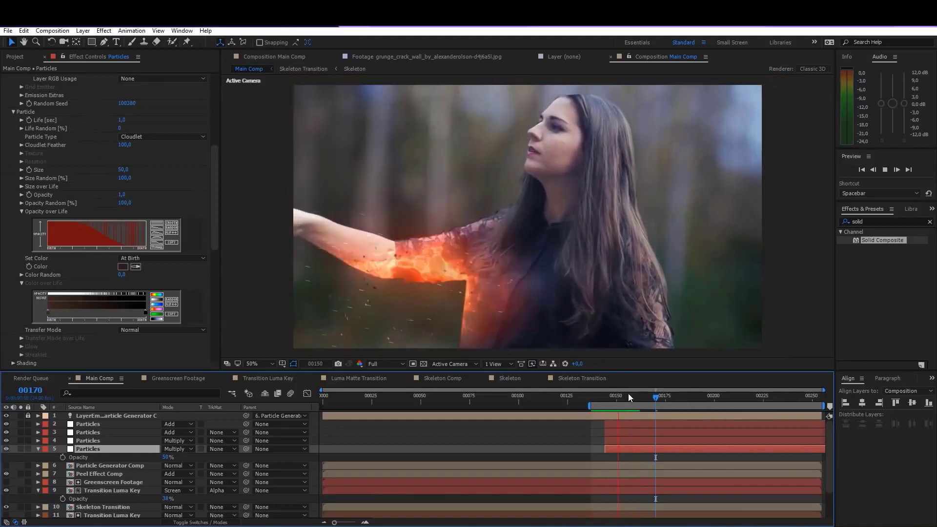
{"action": "key", "text": "space"}
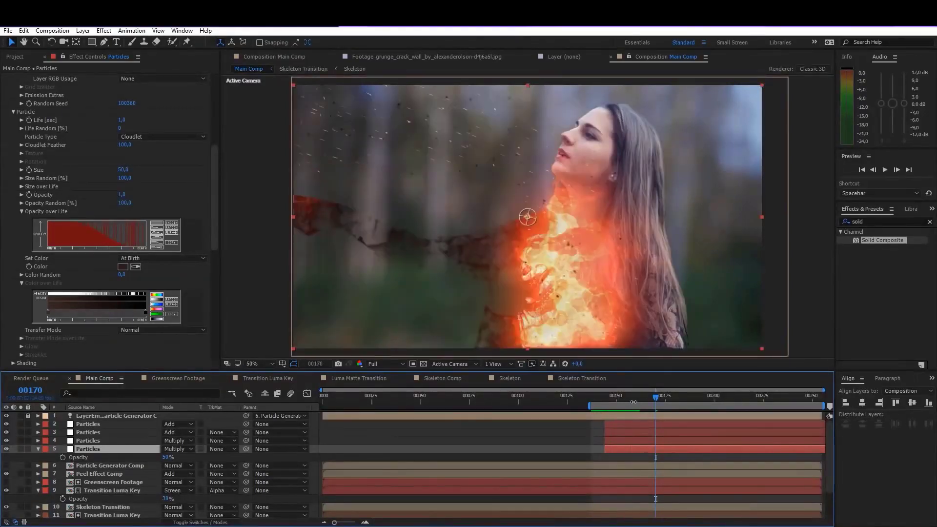
Duplicate the dark smoke layer and change the copy's particle color to white FFFFFF.
{"action": "left_click", "coordinate": [92, 424]}
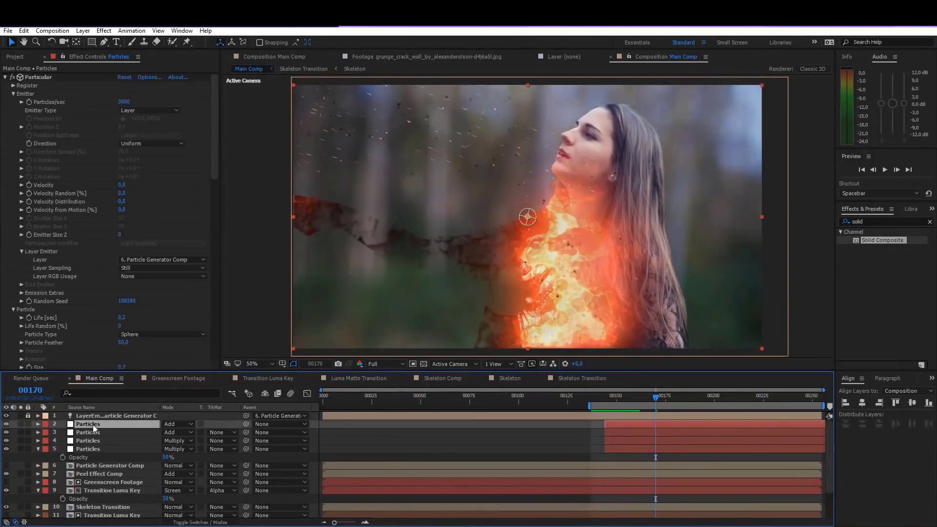
{"action": "left_click", "coordinate": [90, 449]}
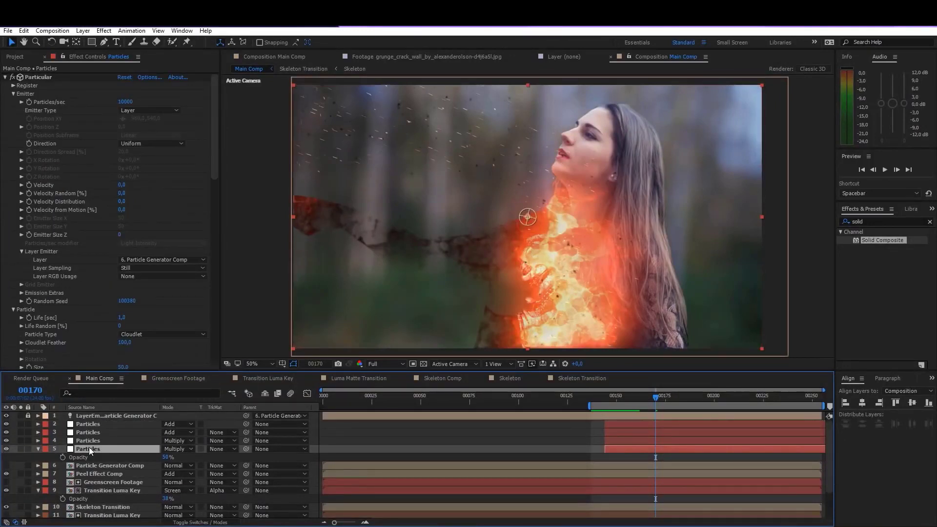
{"action": "key", "text": "ctrl+d"}
{"action": "scroll", "coordinate": [82, 300], "scroll_direction": "down", "scroll_amount": 8}
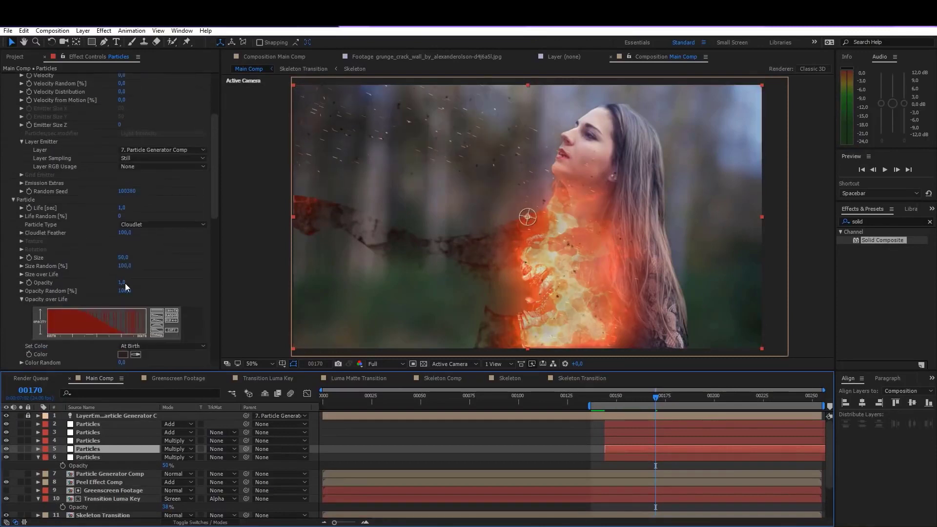
{"action": "left_click", "coordinate": [123, 245]}
{"action": "left_click_drag", "start_coordinate": [277, 384], "coordinate": [61, 212]}
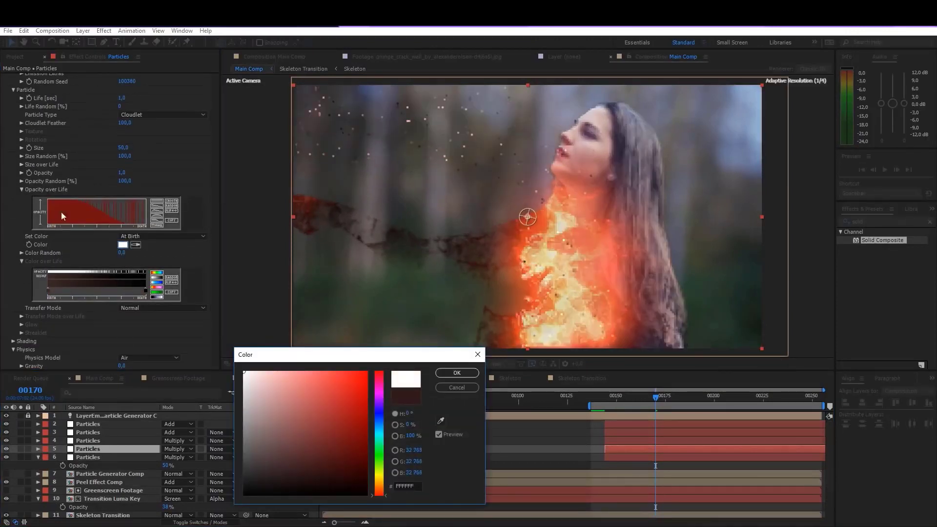
{"action": "key", "text": "Return"}
Raise the white smoke layer's particle Opacity to 100 and set its blending mode to Normal.
{"action": "left_click_drag", "start_coordinate": [122, 173], "coordinate": [171, 174]}
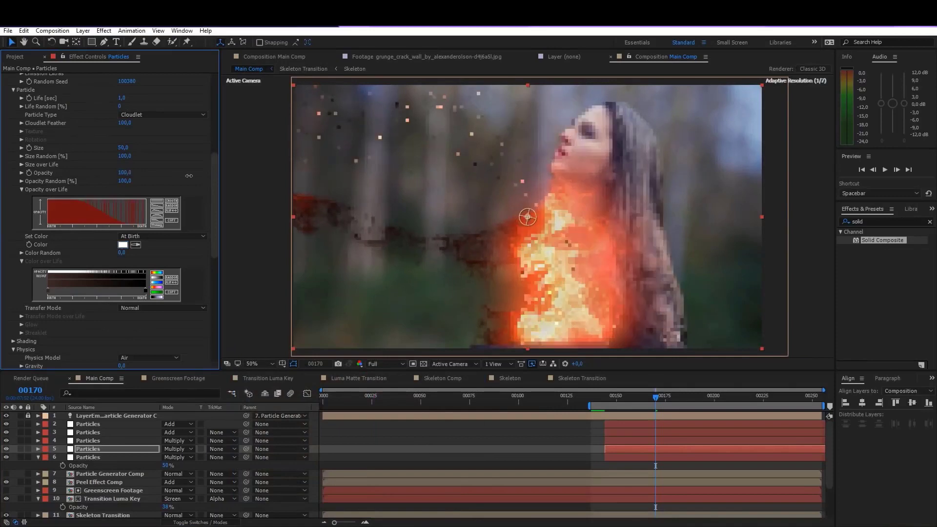
{"action": "left_click", "coordinate": [183, 450]}
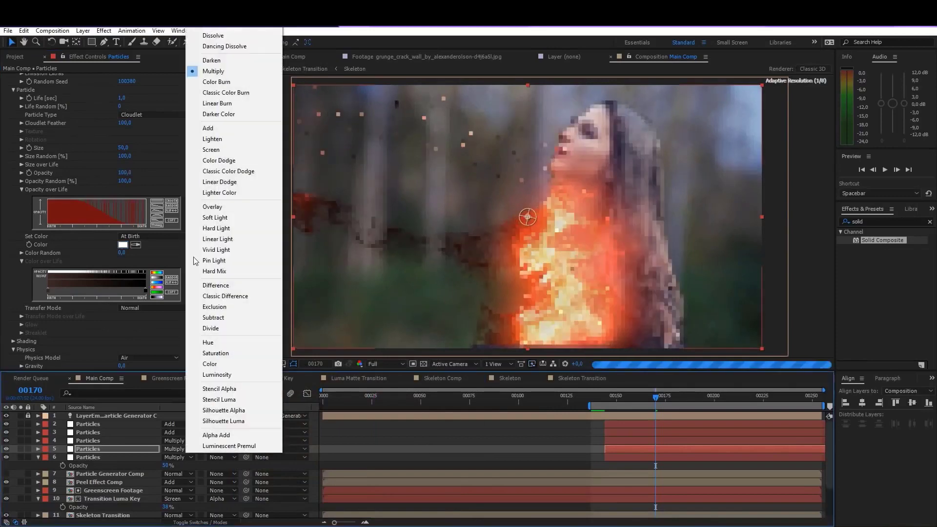
{"action": "left_click", "coordinate": [215, 34]}
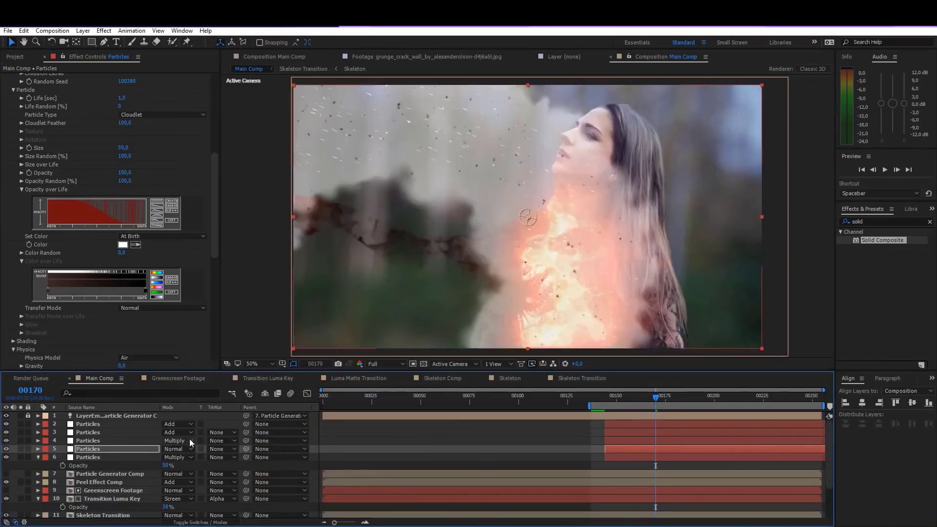
Lower the white smoke layer's particle Opacity to 10 after trying 50.
{"action": "left_click", "coordinate": [123, 173]}
{"action": "type", "text": "50"}
{"action": "key", "text": "Return"}
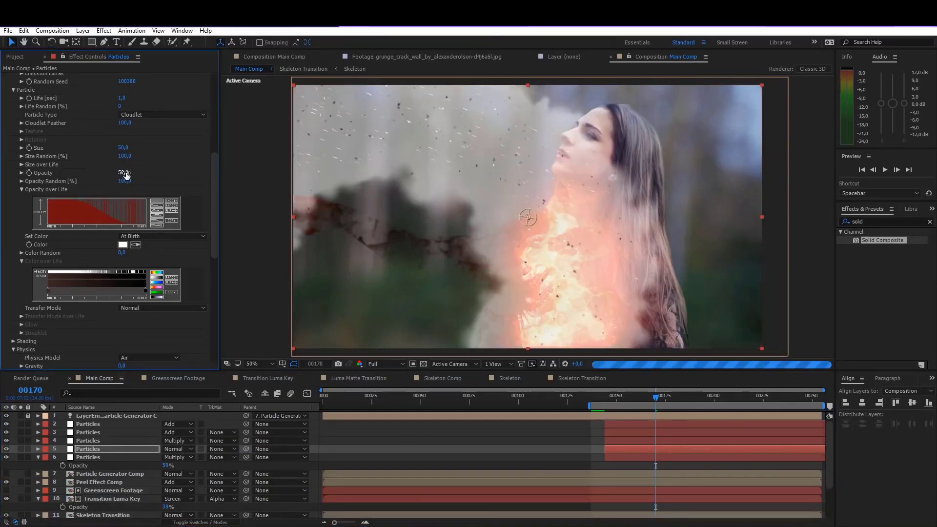
{"action": "left_click", "coordinate": [123, 172]}
{"action": "type", "text": "10"}
{"action": "key", "text": "Return"}
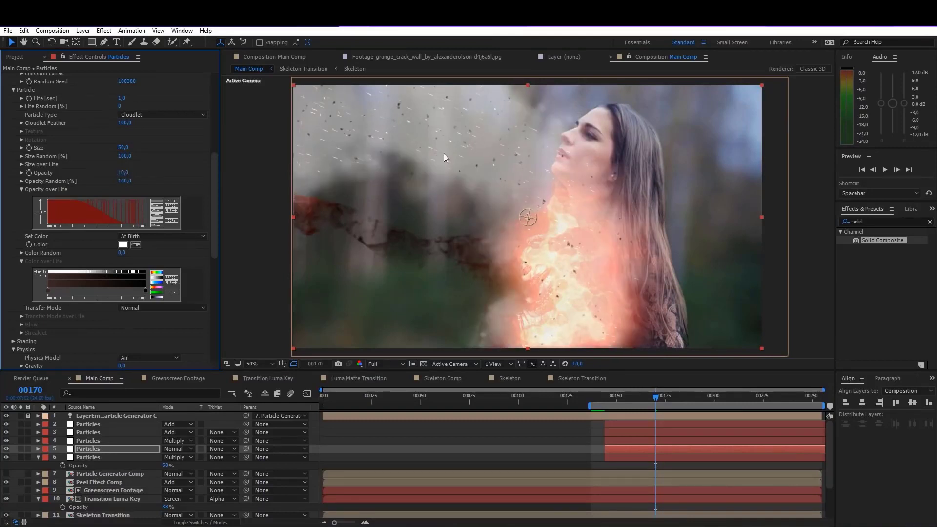
Reduce the white smoke layer's emission to 5000 Particles/sec.
{"action": "left_click", "coordinate": [120, 446]}
{"action": "scroll", "coordinate": [84, 124], "scroll_direction": "up", "scroll_amount": 5}
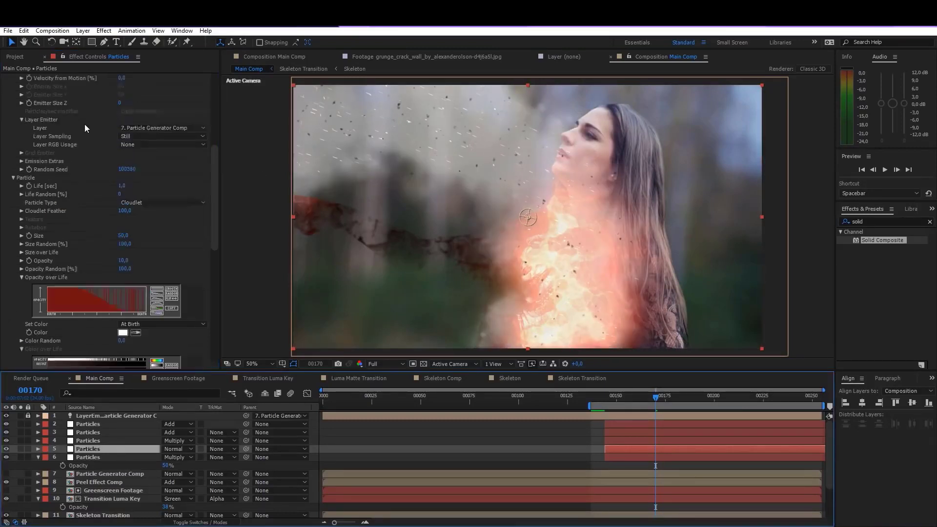
{"action": "scroll", "coordinate": [81, 126], "scroll_direction": "up", "scroll_amount": 5}
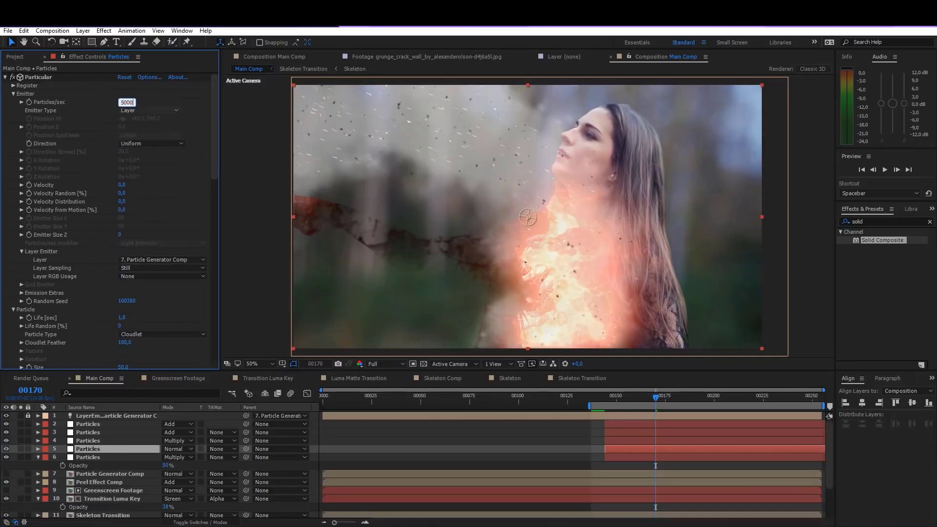
{"action": "left_click", "coordinate": [118, 112]}
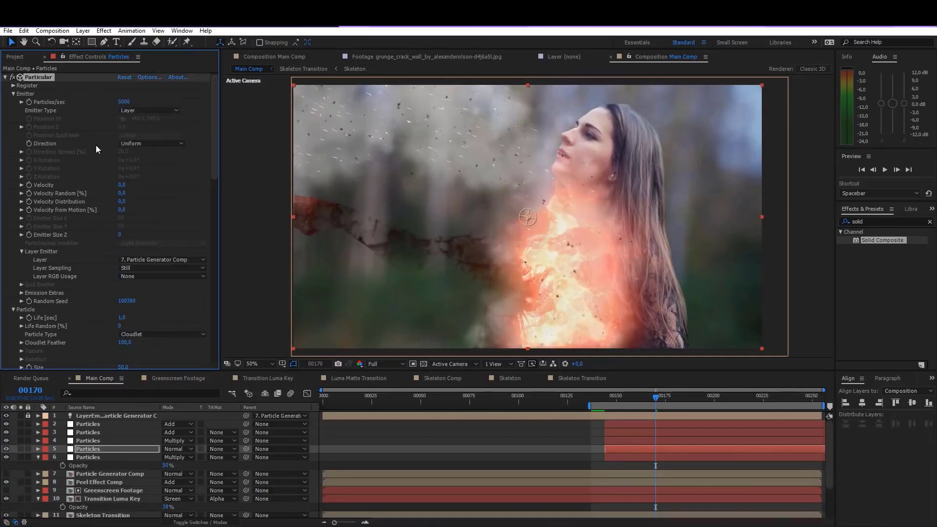
{"action": "left_click", "coordinate": [89, 449]}
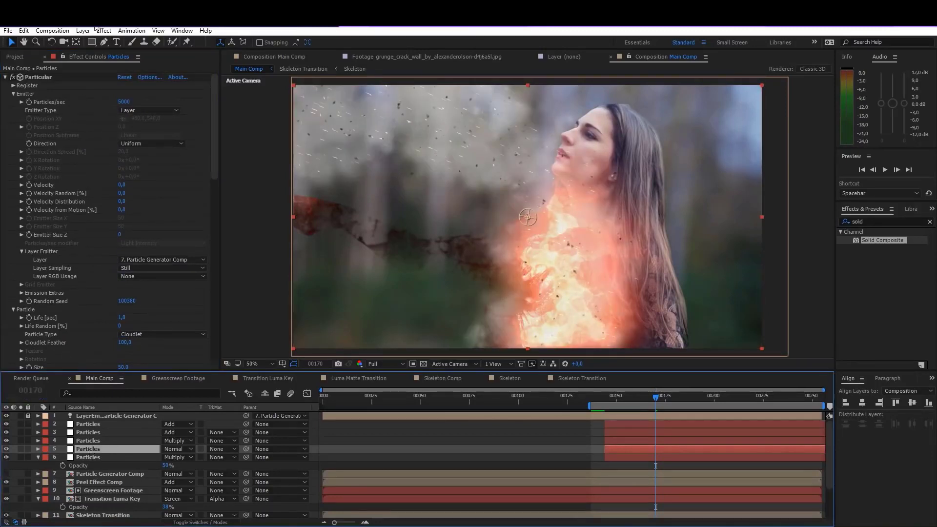
{"action": "left_click", "coordinate": [84, 30]}
{"action": "left_click", "coordinate": [69, 386]}
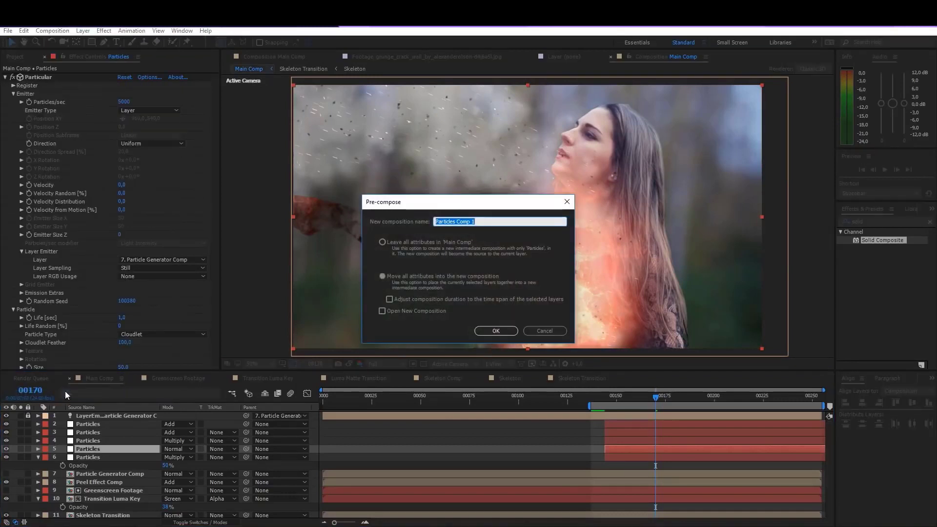
{"action": "type", "text": "Luma Transition"}
{"action": "key", "text": "Return"}
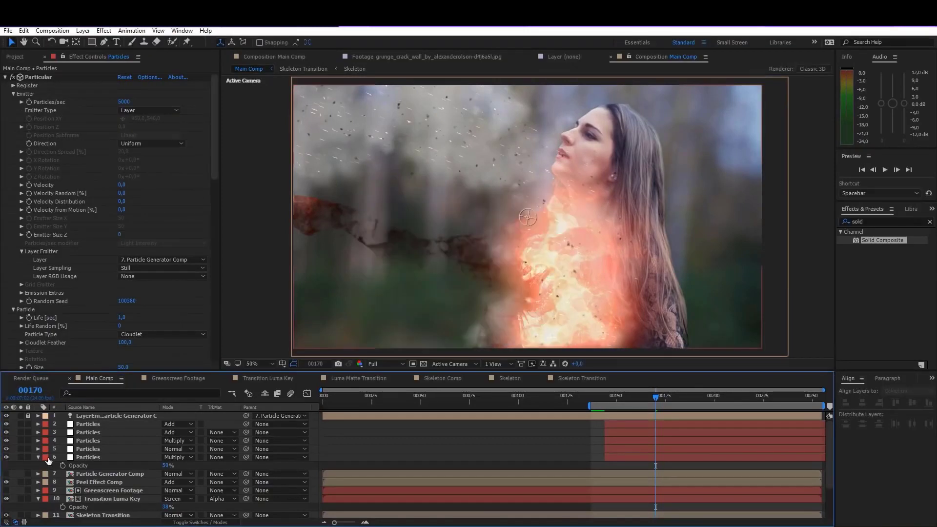
Pre-compose the white smoke Particles layer as Clouds Luma, moving all attributes into the new composition.
{"action": "left_click", "coordinate": [94, 451]}
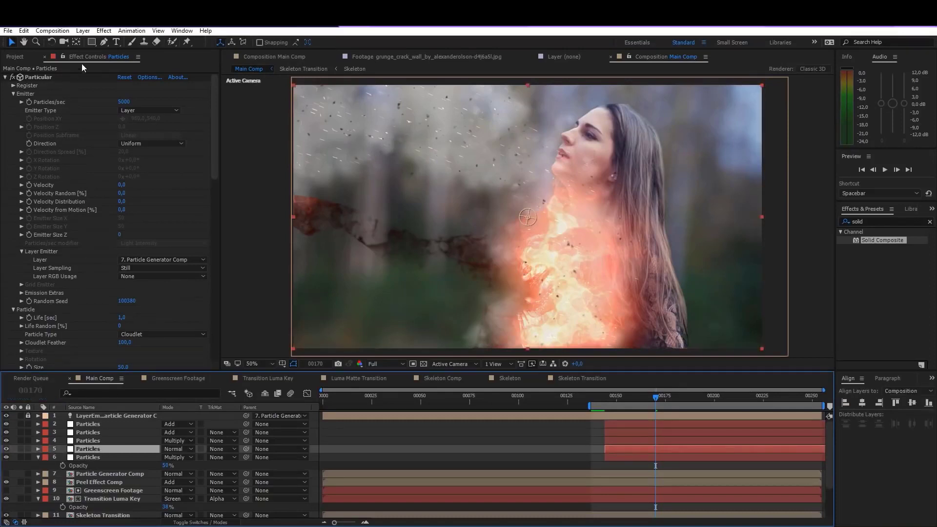
{"action": "left_click", "coordinate": [83, 31]}
{"action": "left_click", "coordinate": [56, 395]}
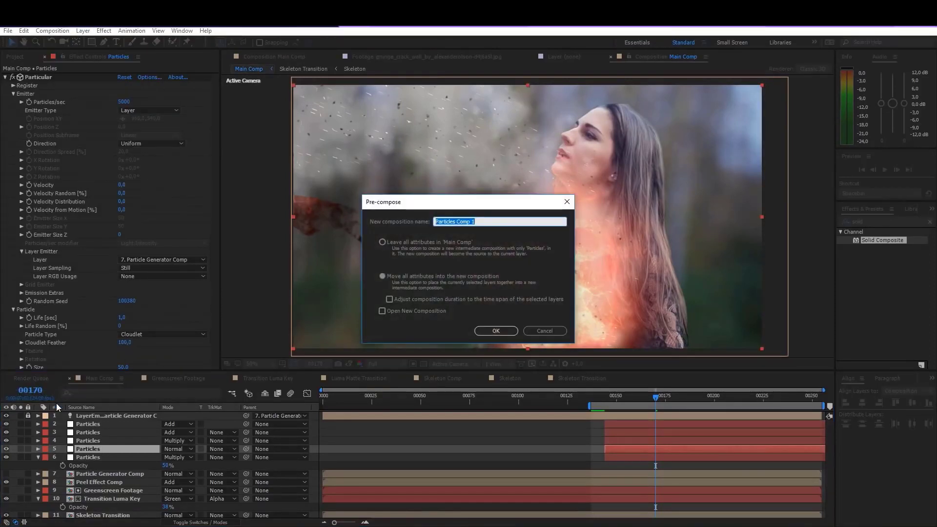
{"action": "type", "text": "Clouds Luma"}
{"action": "key", "text": "Return"}
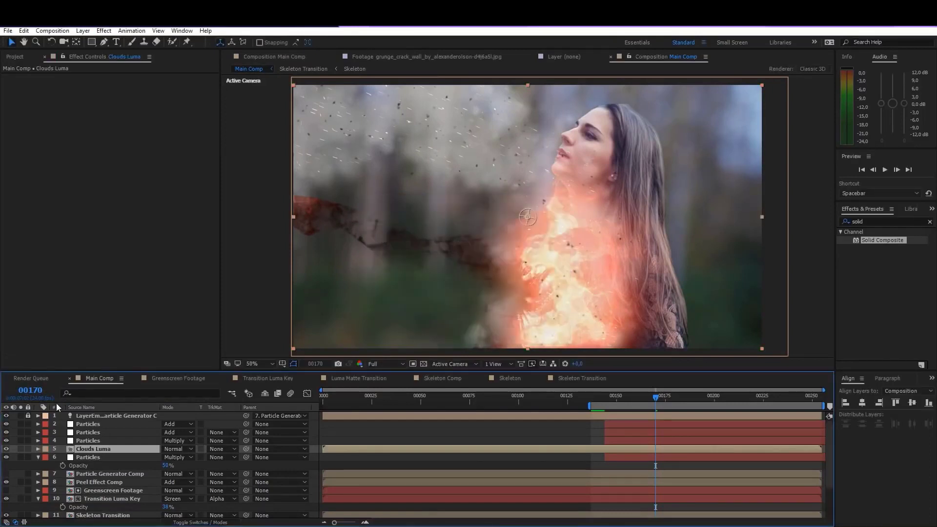
Inside the Clouds Luma comp, reassign Particle Generator Comp as the Layer Emitter source of the Particles layer.
{"action": "double_click", "coordinate": [90, 450]}
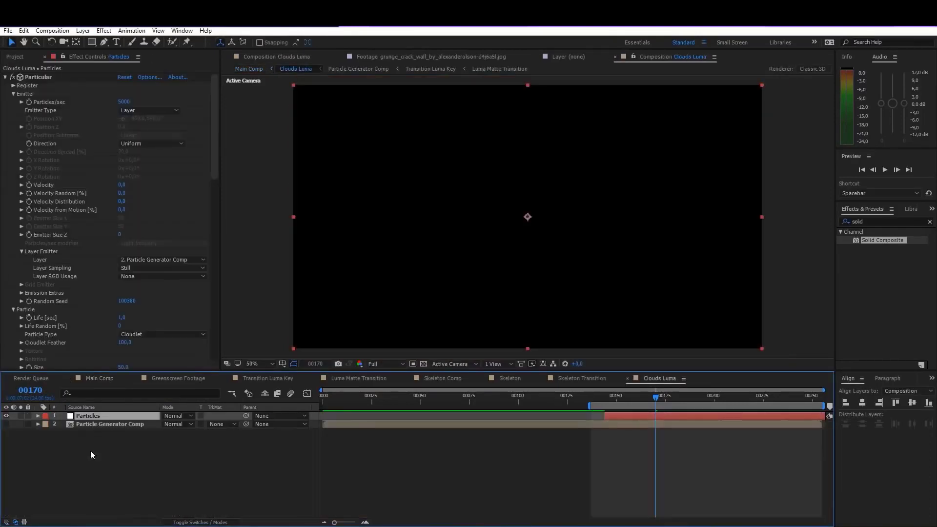
{"action": "left_click_drag", "start_coordinate": [659, 396], "coordinate": [685, 396]}
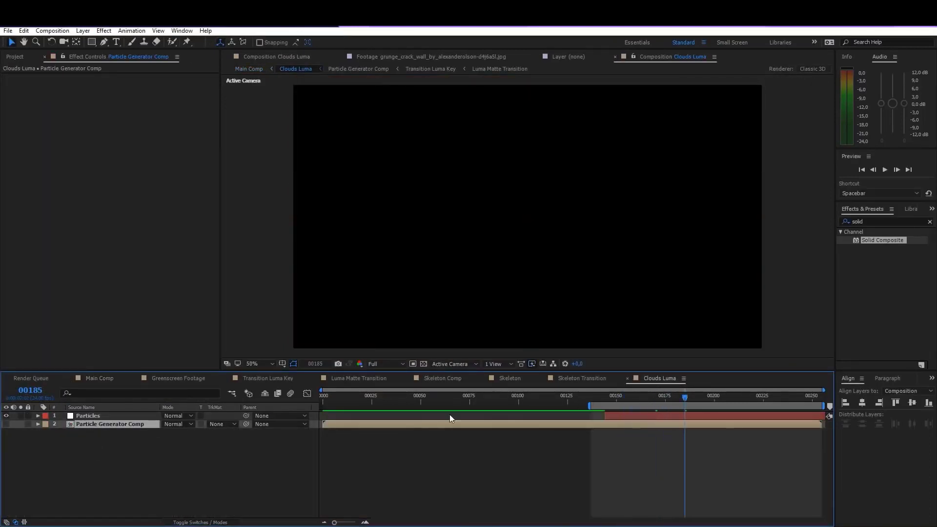
{"action": "left_click", "coordinate": [212, 520]}
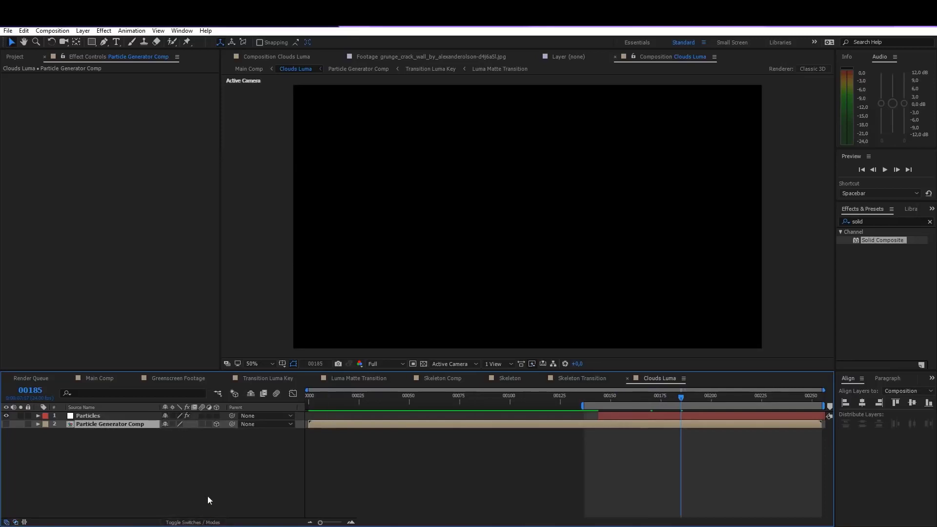
{"action": "left_click", "coordinate": [104, 415]}
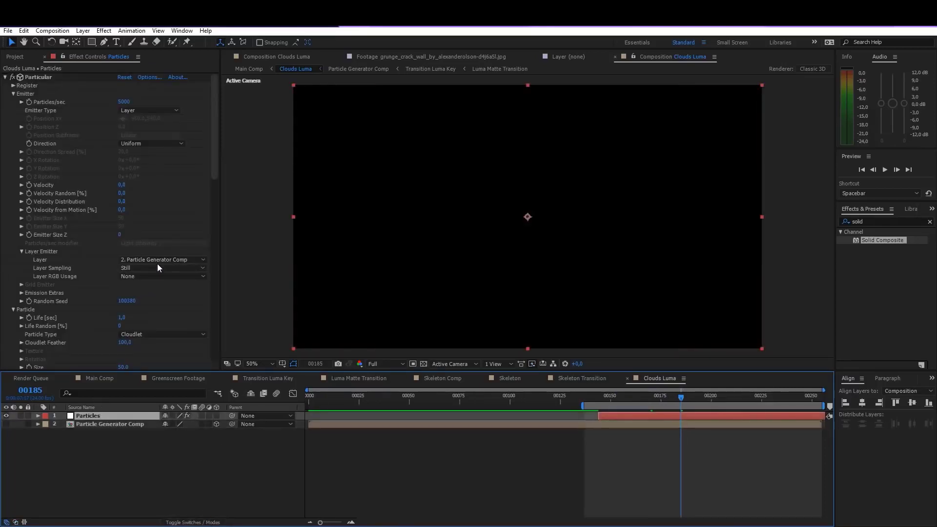
{"action": "left_click", "coordinate": [158, 261]}
{"action": "left_click", "coordinate": [171, 269]}
{"action": "left_click", "coordinate": [169, 262]}
{"action": "left_click", "coordinate": [166, 296]}
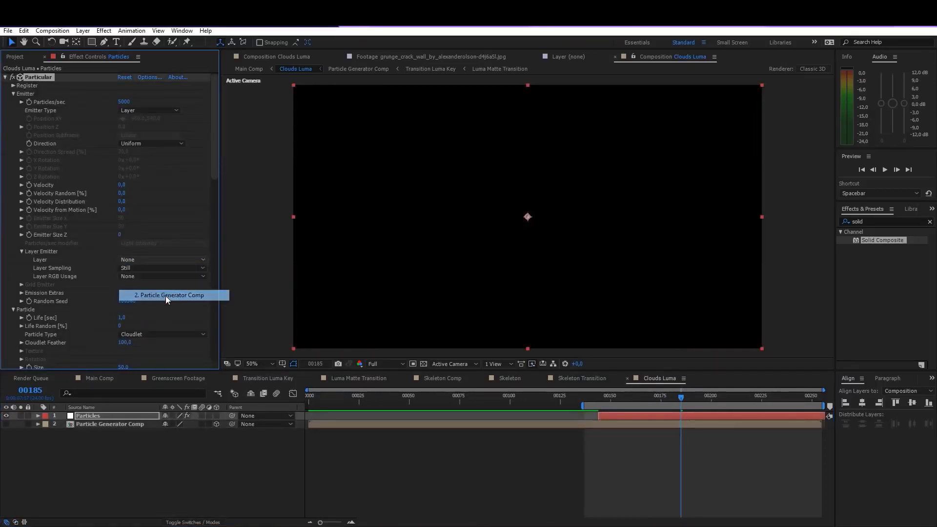
{"action": "left_click", "coordinate": [224, 442]}
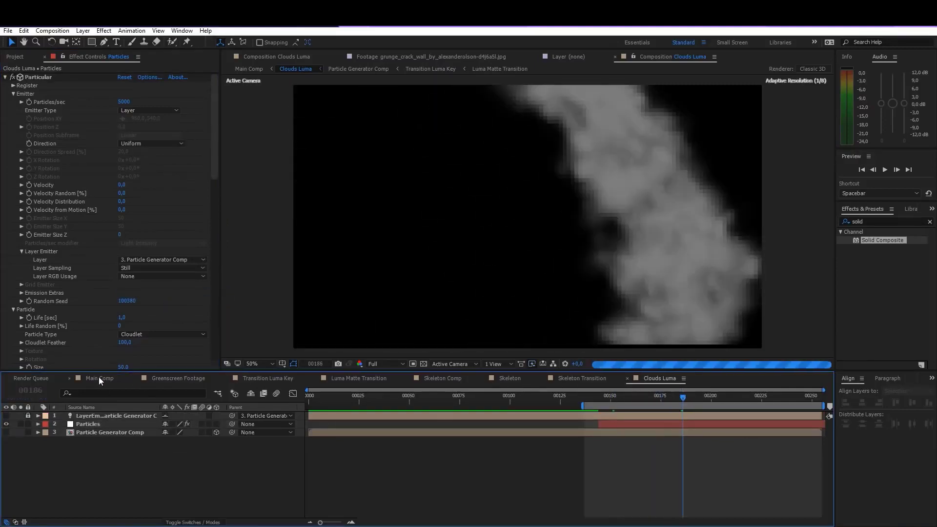
Add an adjustment layer directly above Clouds Luma in Main Comp and rename it Displacement Map.
{"action": "left_click", "coordinate": [99, 378]}
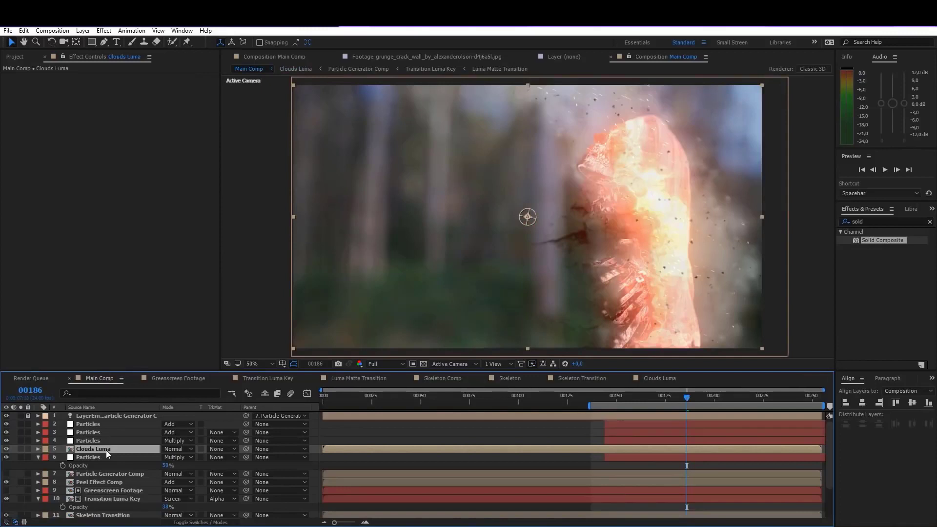
{"action": "left_click", "coordinate": [83, 31]}
{"action": "mouse_move", "coordinate": [29, 42]}
{"action": "left_click", "coordinate": [214, 106]}
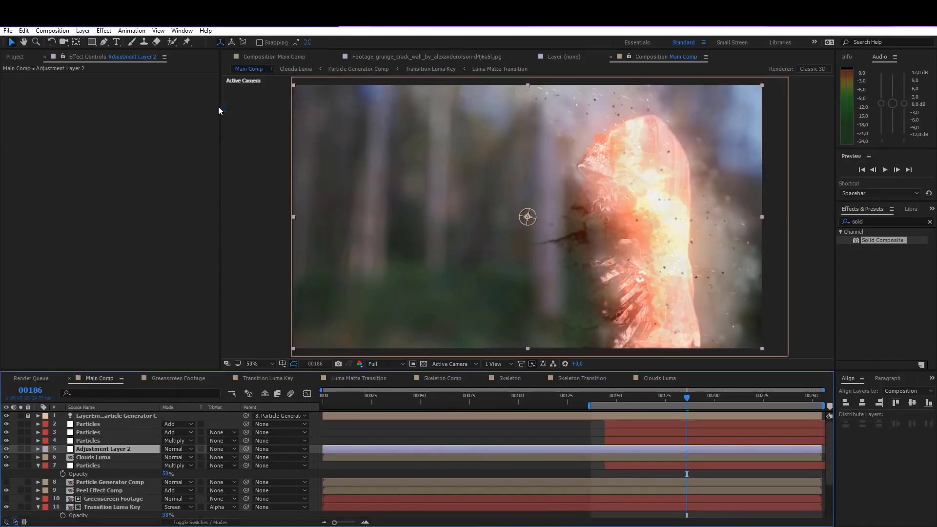
{"action": "key", "text": "Return"}
{"action": "type", "text": "Displacemen"}
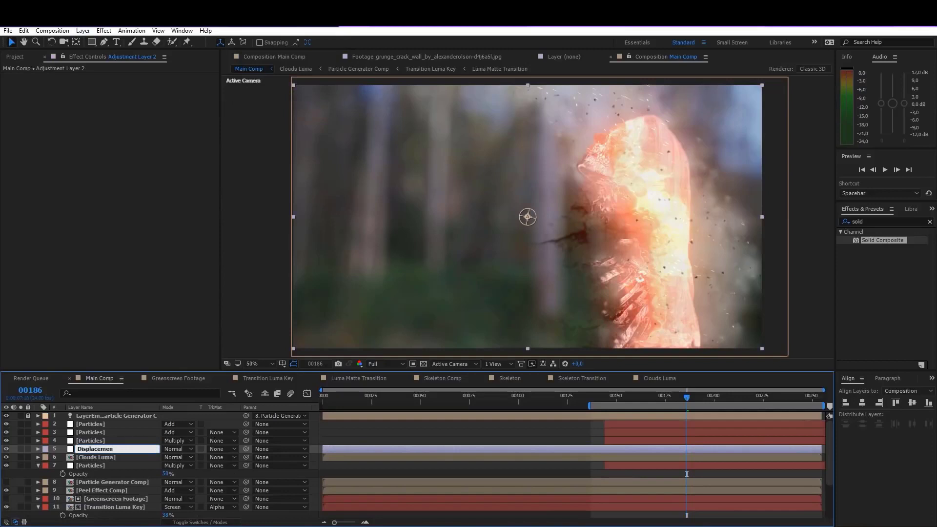
{"action": "type", "text": "t Map"}
{"action": "key", "text": "Return"}
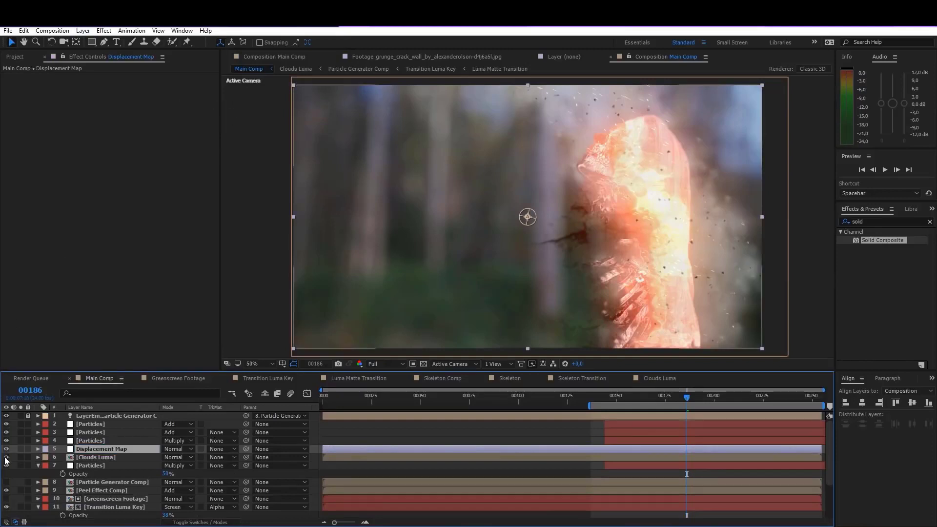
Apply the Displacement Map effect to the Displacement Map adjustment layer with Clouds Luma as its map layer.
{"action": "left_click", "coordinate": [870, 222]}
{"action": "type", "text": "displace"}
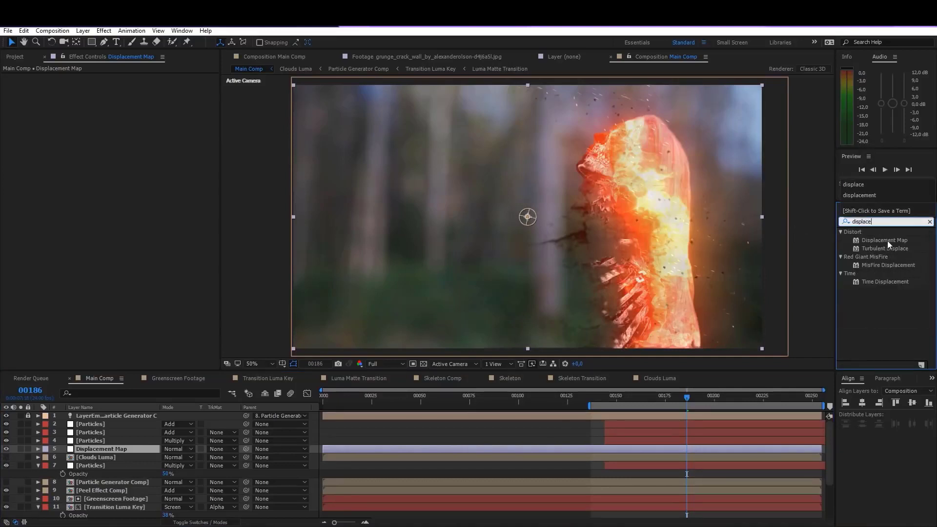
{"action": "left_click_drag", "start_coordinate": [887, 241], "coordinate": [81, 447]}
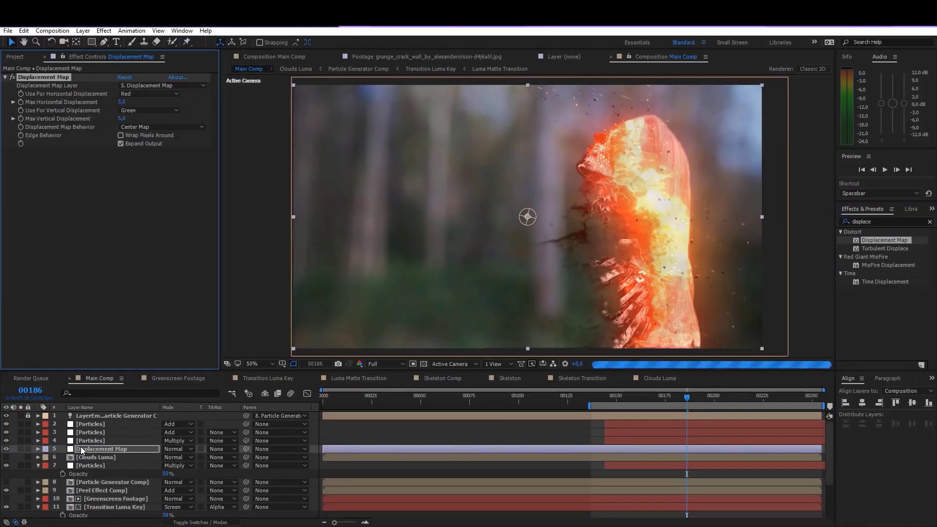
{"action": "left_click", "coordinate": [144, 87]}
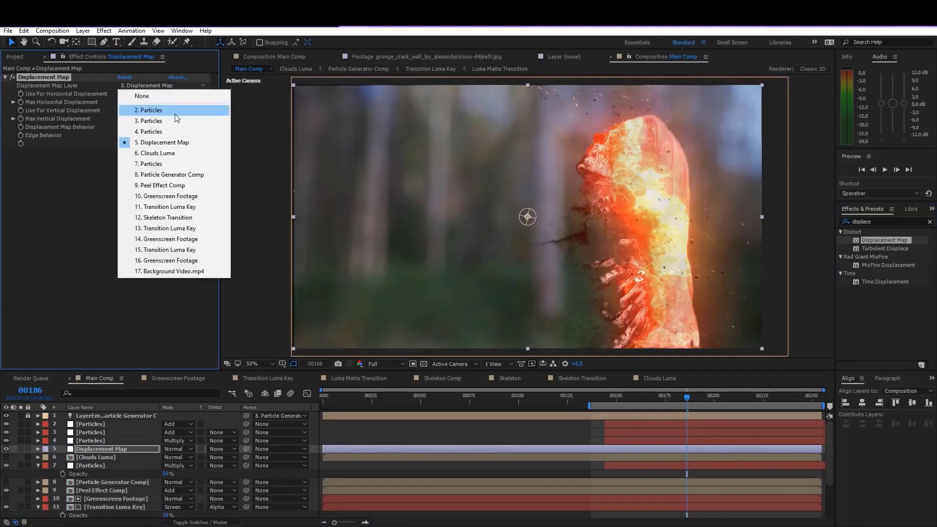
{"action": "left_click", "coordinate": [166, 154]}
Raise the Particles layer's own opacity to 100% inside the Clouds Luma comp.
{"action": "double_click", "coordinate": [91, 457]}
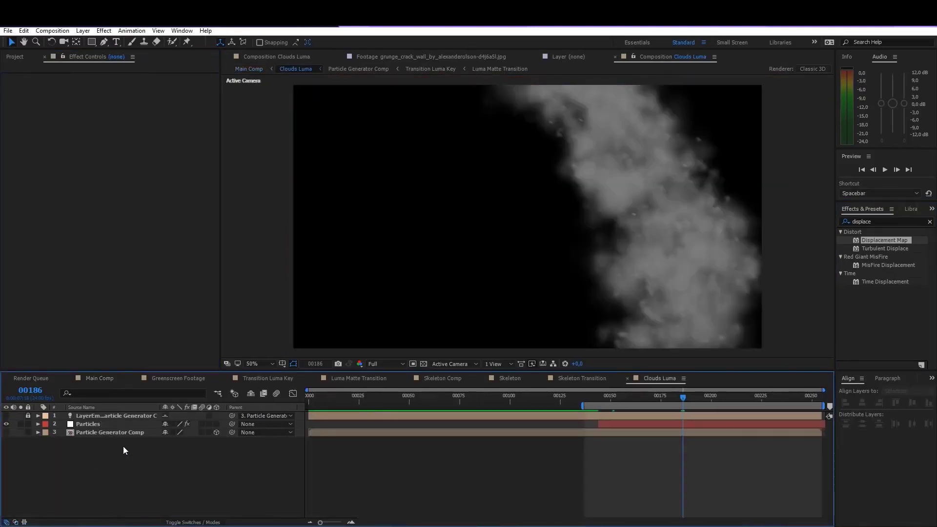
{"action": "left_click", "coordinate": [119, 431]}
{"action": "left_click", "coordinate": [116, 424]}
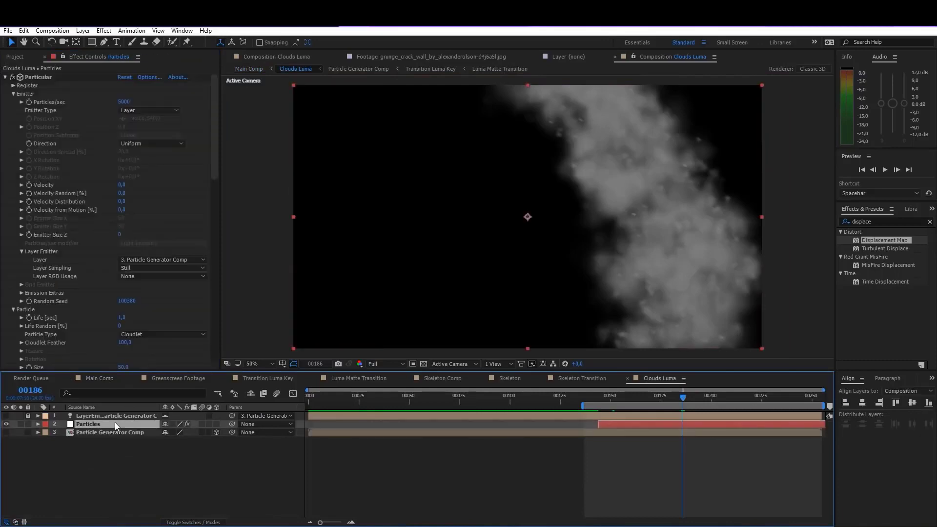
{"action": "scroll", "coordinate": [99, 259], "scroll_direction": "down", "scroll_amount": 10}
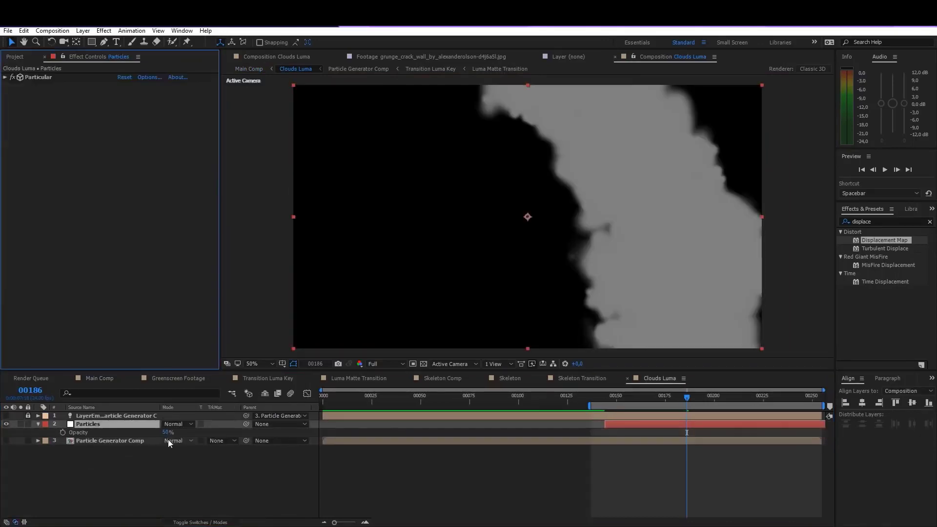
{"action": "left_click_drag", "start_coordinate": [170, 433], "coordinate": [339, 421]}
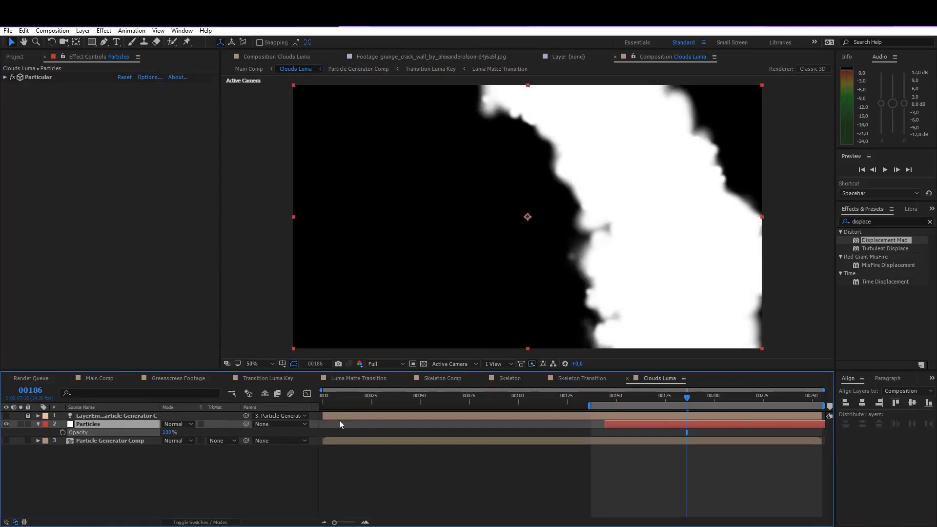
{"action": "left_click", "coordinate": [38, 424]}
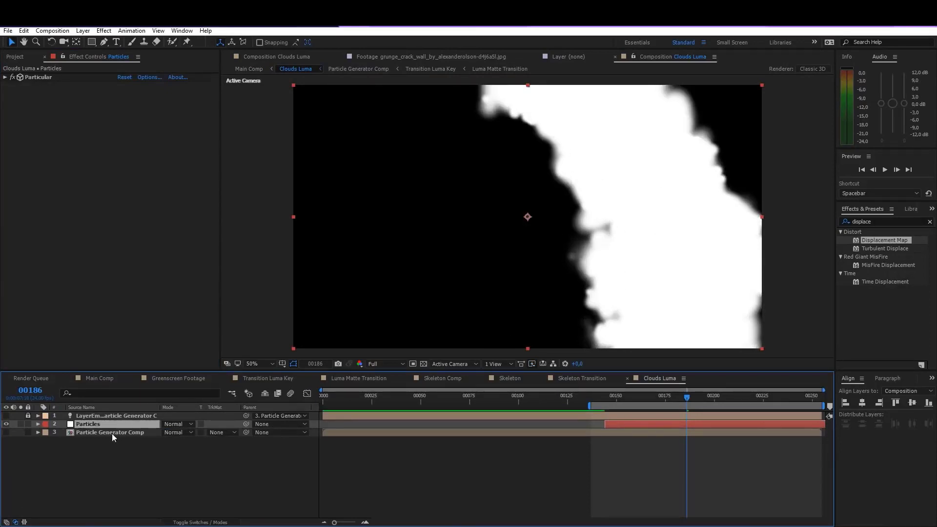
Set Particular's Opacity Random to 100% and its particle Opacity to 19 on the Clouds Luma Particles layer.
{"action": "left_click", "coordinate": [5, 77]}
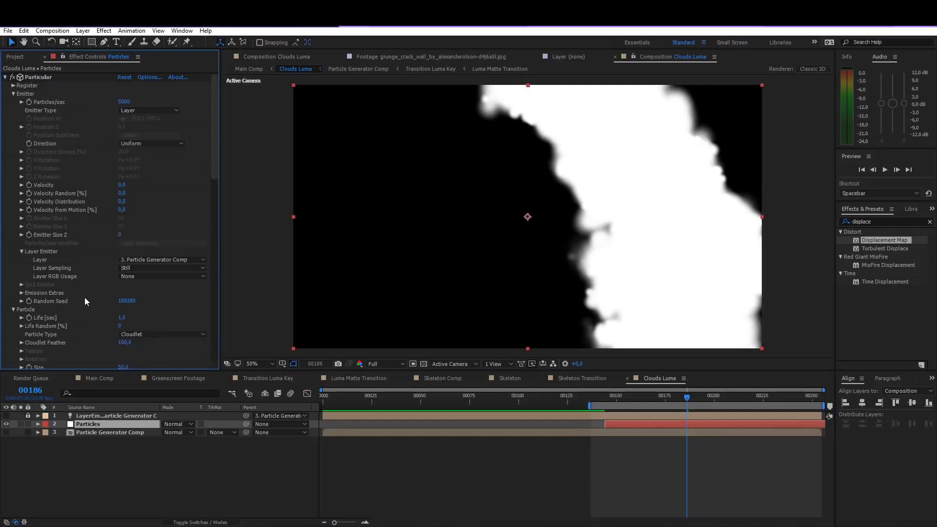
{"action": "scroll", "coordinate": [85, 299], "scroll_direction": "down", "scroll_amount": 4}
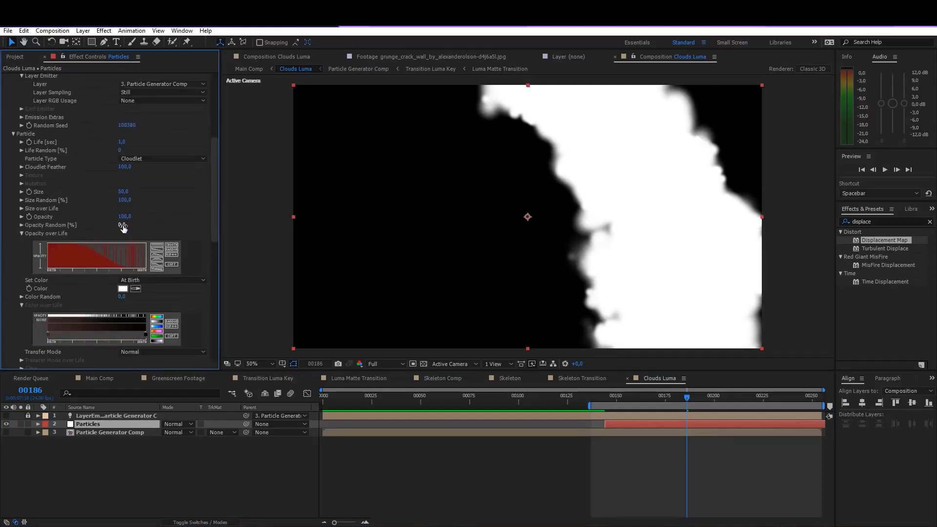
{"action": "left_click_drag", "start_coordinate": [123, 227], "coordinate": [351, 224]}
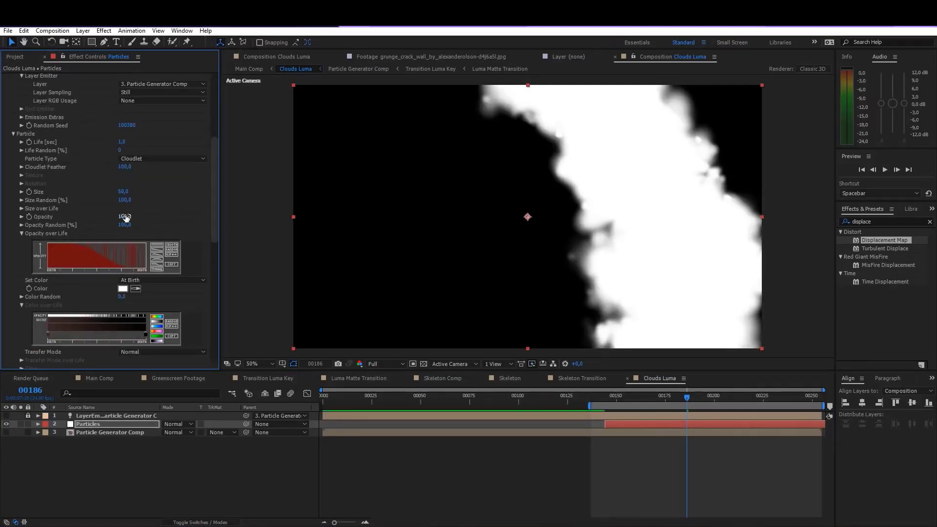
{"action": "left_click_drag", "start_coordinate": [126, 218], "coordinate": [89, 220]}
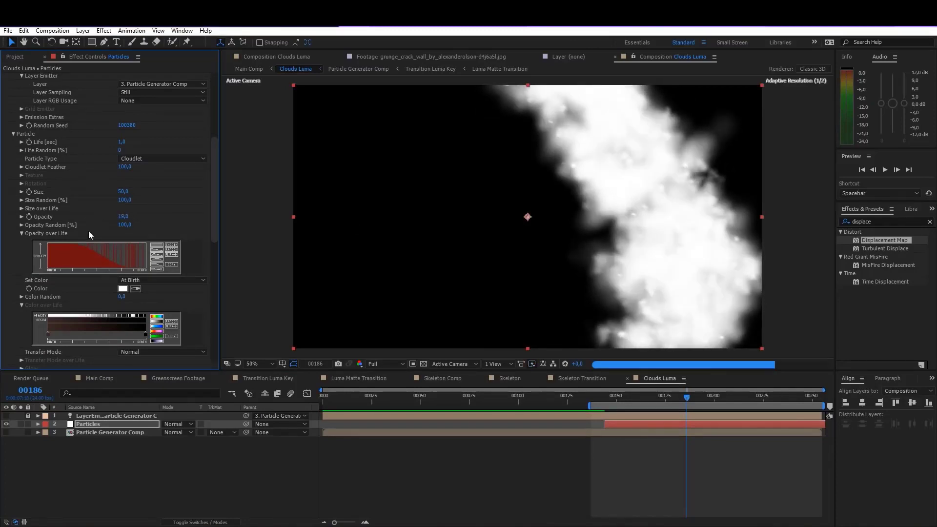
Create a 50% brightness gray solid (808080) in Clouds Luma and place it below all other layers.
{"action": "right_click", "coordinate": [108, 464]}
{"action": "mouse_move", "coordinate": [161, 372]}
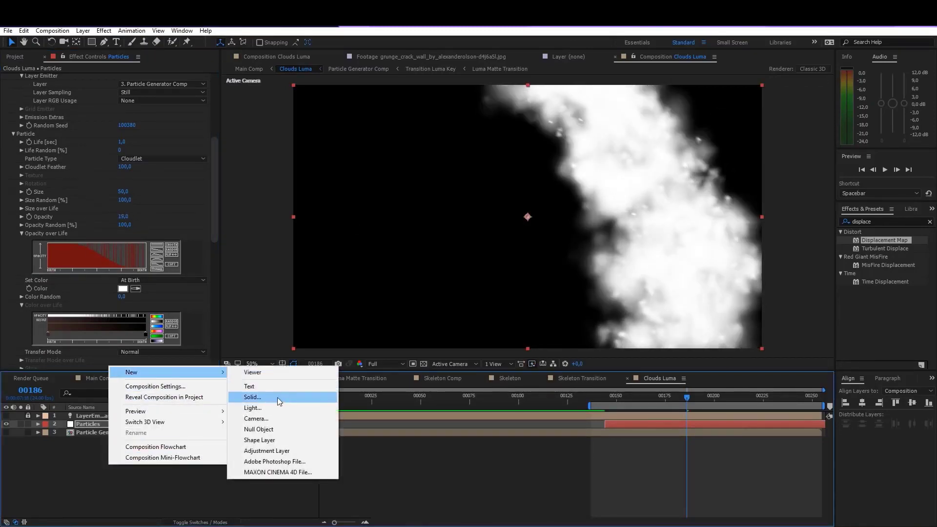
{"action": "left_click", "coordinate": [277, 398]}
{"action": "left_click", "coordinate": [488, 285]}
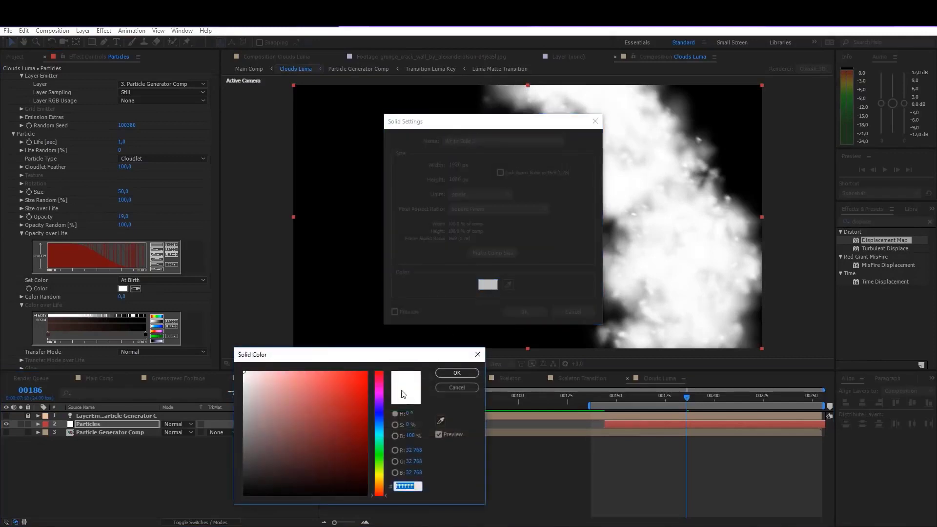
{"action": "left_click", "coordinate": [411, 437]}
{"action": "type", "text": "50"}
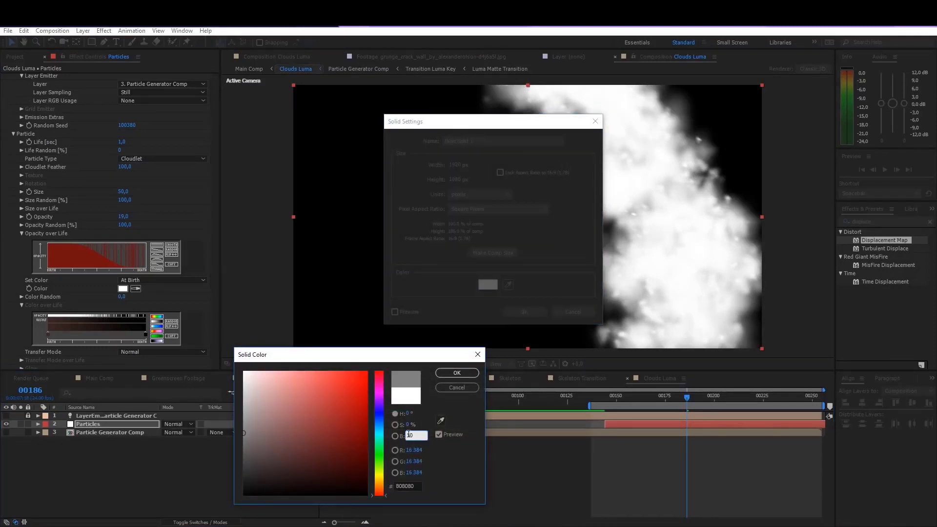
{"action": "left_click", "coordinate": [456, 373]}
{"action": "left_click", "coordinate": [524, 312]}
{"action": "left_click_drag", "start_coordinate": [125, 429], "coordinate": [126, 456]}
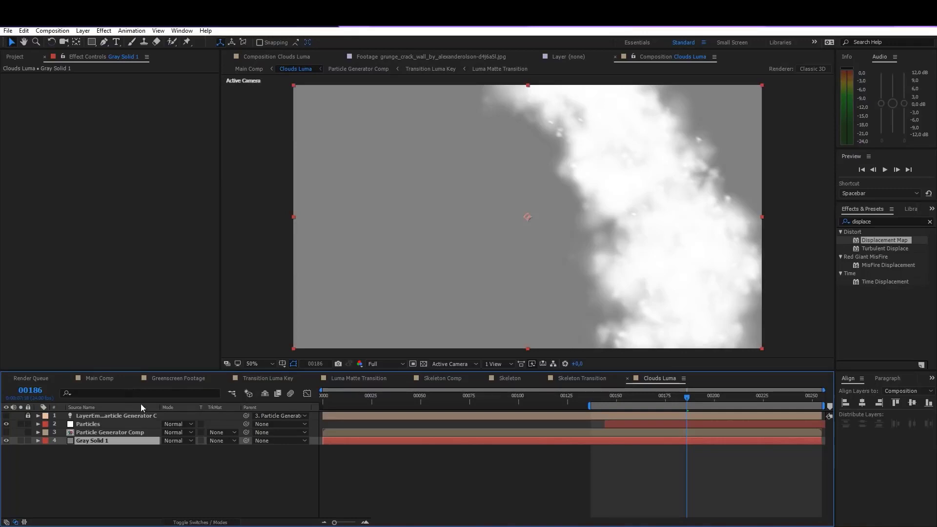
In Main Comp, set the Displacement Map effect's maximum horizontal and vertical displacement to 30 and enable Wrap Pixels Around.
{"action": "left_click", "coordinate": [96, 379]}
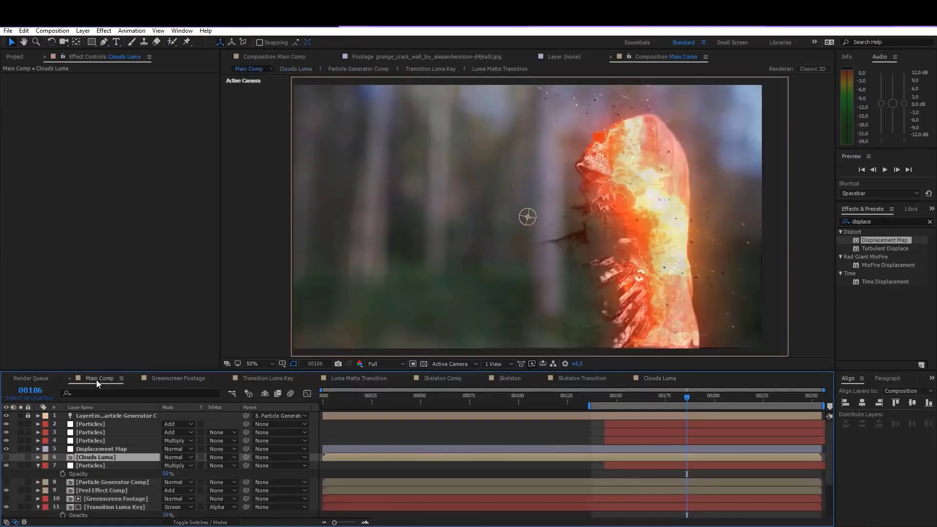
{"action": "left_click", "coordinate": [86, 449]}
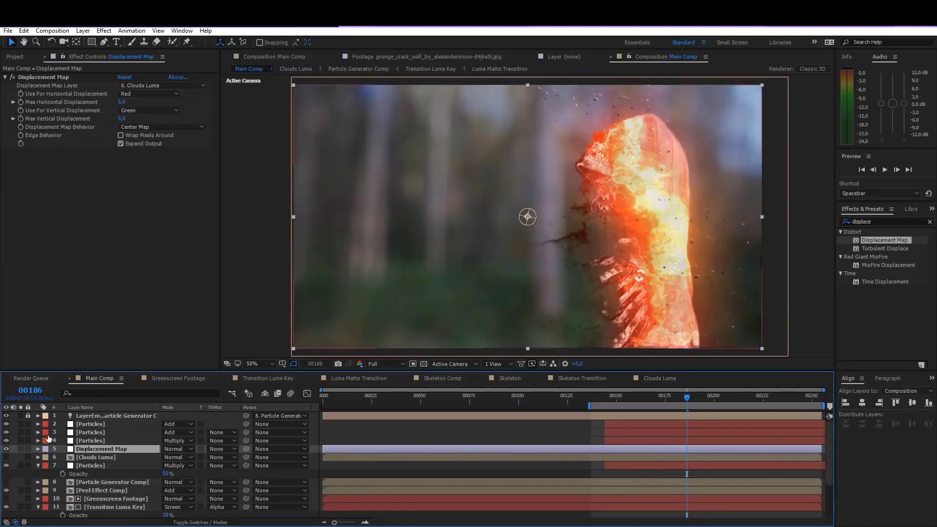
{"action": "left_click_drag", "start_coordinate": [122, 103], "coordinate": [667, 204]}
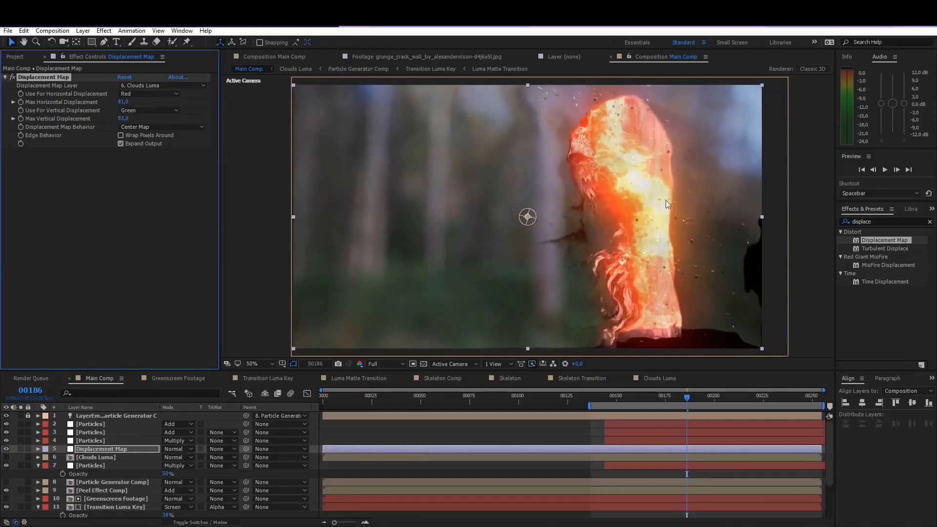
{"action": "left_click", "coordinate": [123, 103]}
{"action": "type", "text": "30"}
{"action": "key", "text": "Tab"}
{"action": "type", "text": "30"}
{"action": "key", "text": "Return"}
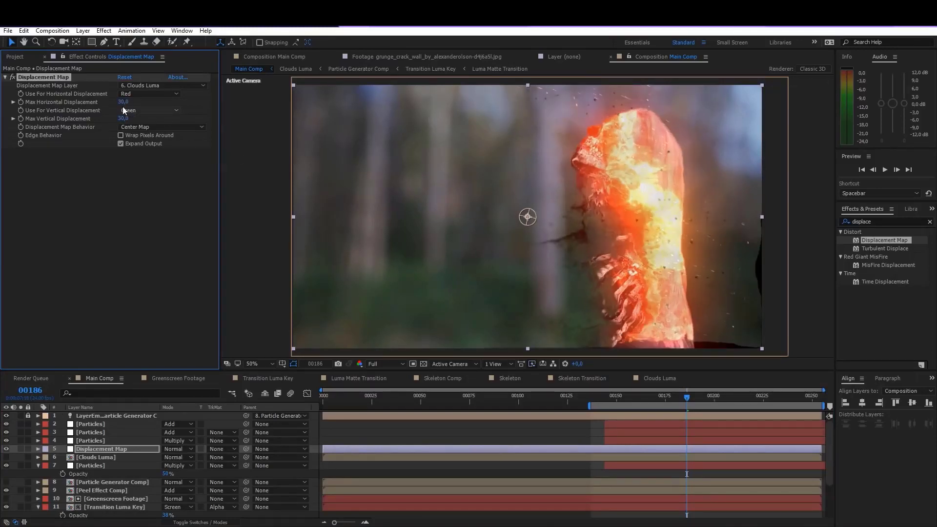
{"action": "left_click", "coordinate": [134, 135]}
Set Particular's particle Size to 10 on the Particles layer in the Clouds Luma comp.
{"action": "double_click", "coordinate": [92, 457]}
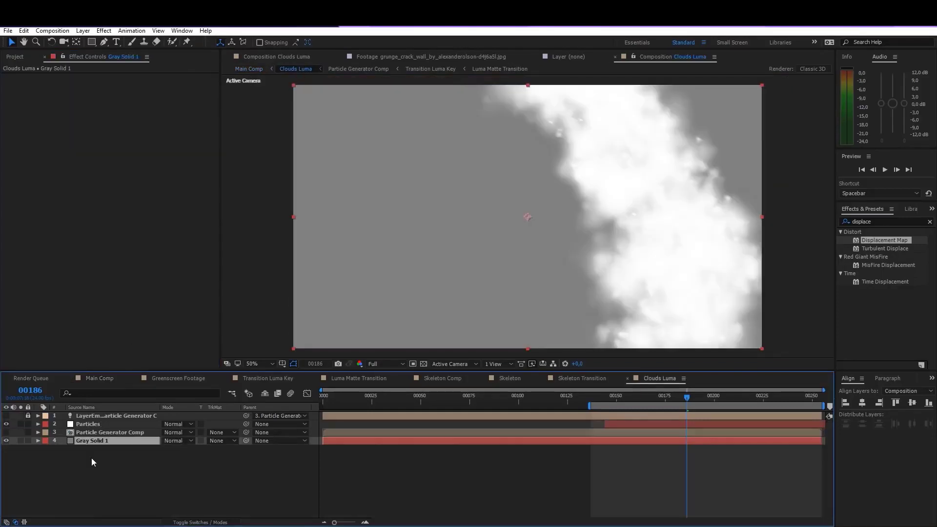
{"action": "left_click", "coordinate": [99, 425]}
{"action": "left_click", "coordinate": [125, 301]}
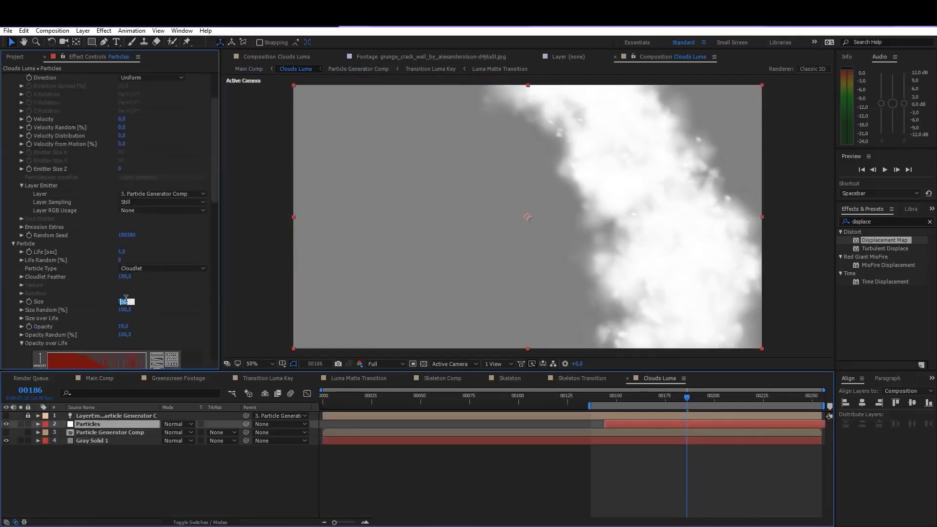
{"action": "type", "text": "10"}
{"action": "key", "text": "Return"}
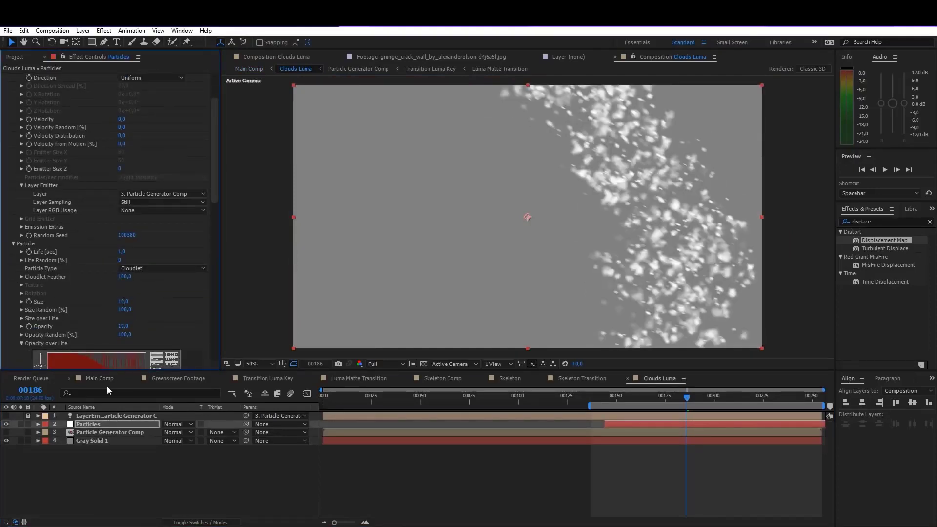
Compare Main Comp with the Displacement Map layer hidden and shown, preview playback, and go to frame 161.
{"action": "left_click", "coordinate": [101, 380]}
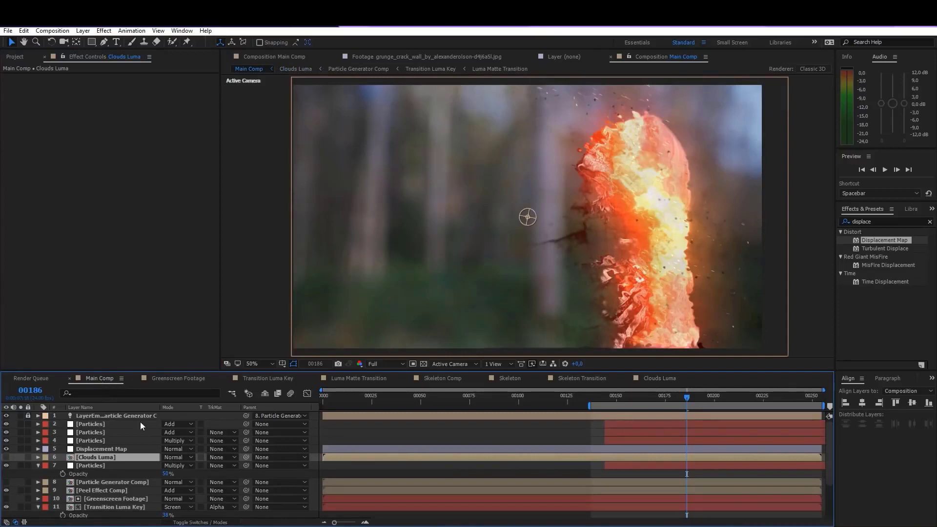
{"action": "left_click", "coordinate": [6, 449]}
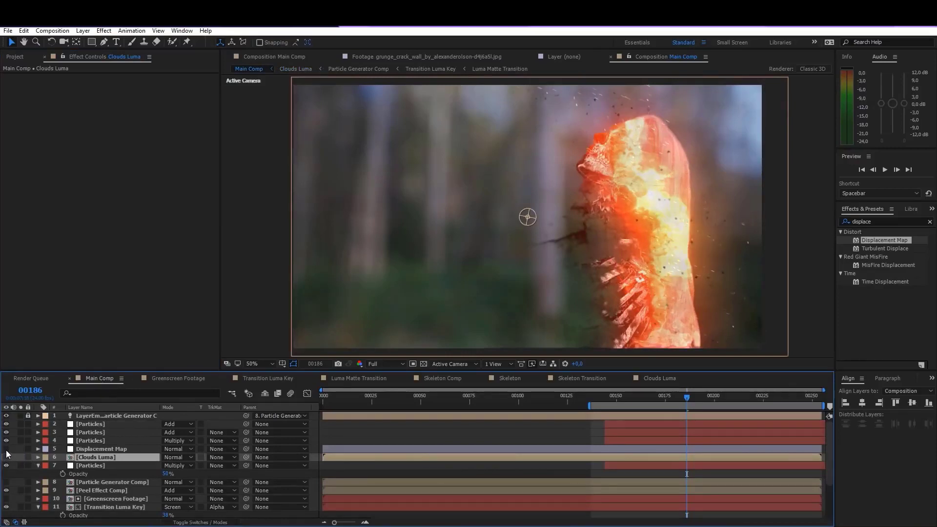
{"action": "left_click", "coordinate": [6, 449]}
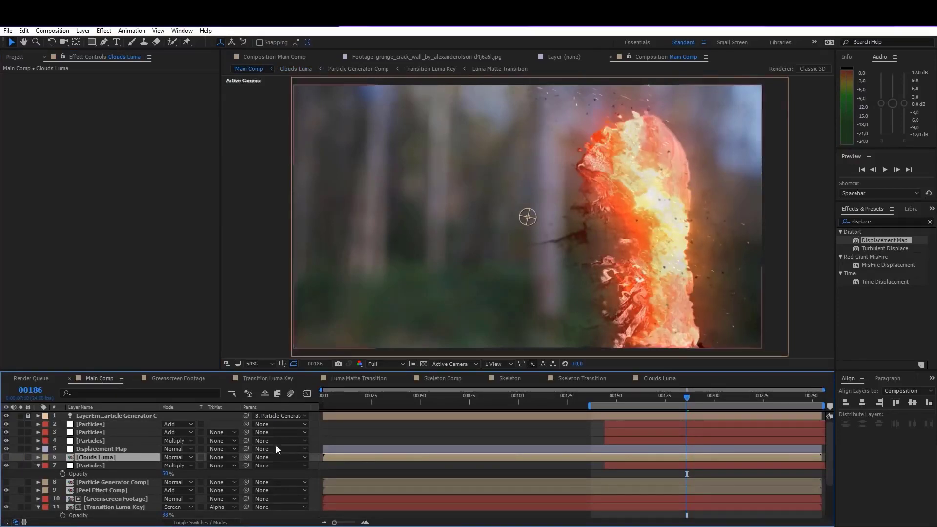
{"action": "key", "text": "space"}
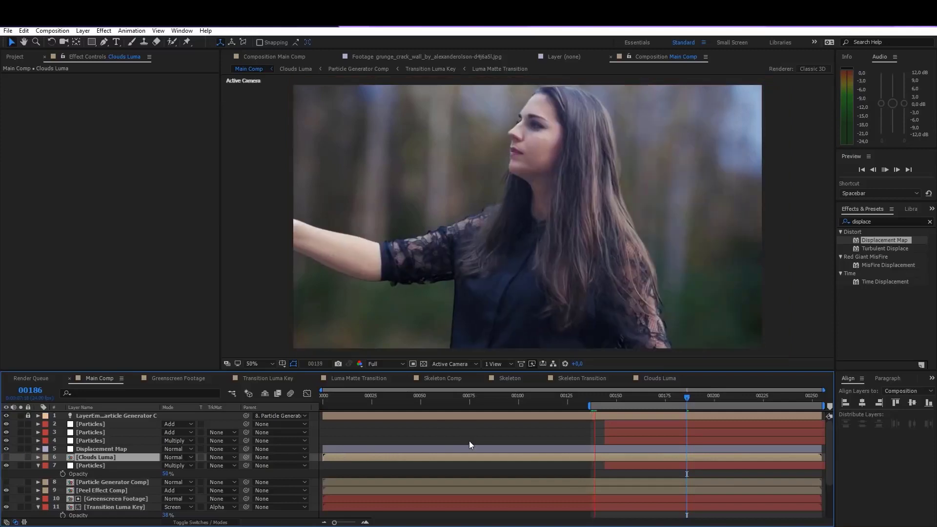
{"action": "left_click", "coordinate": [469, 445]}
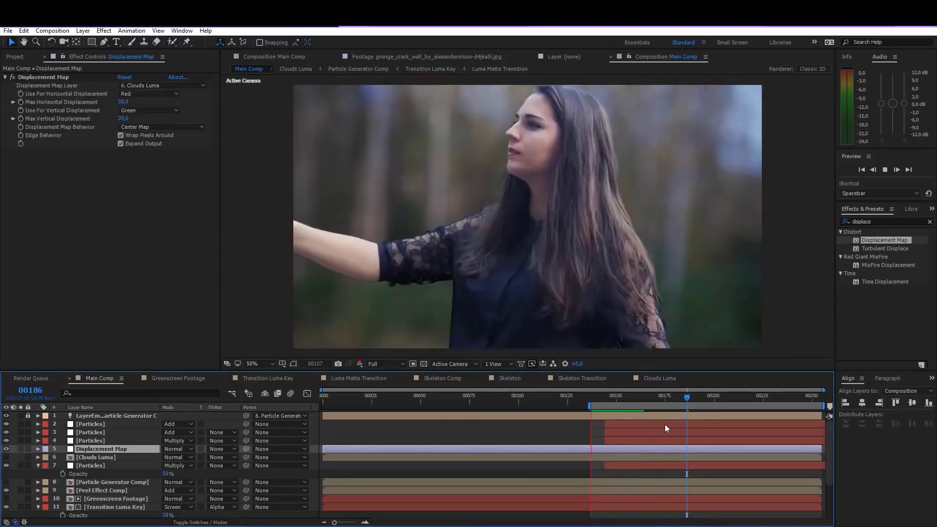
{"action": "left_click", "coordinate": [637, 397]}
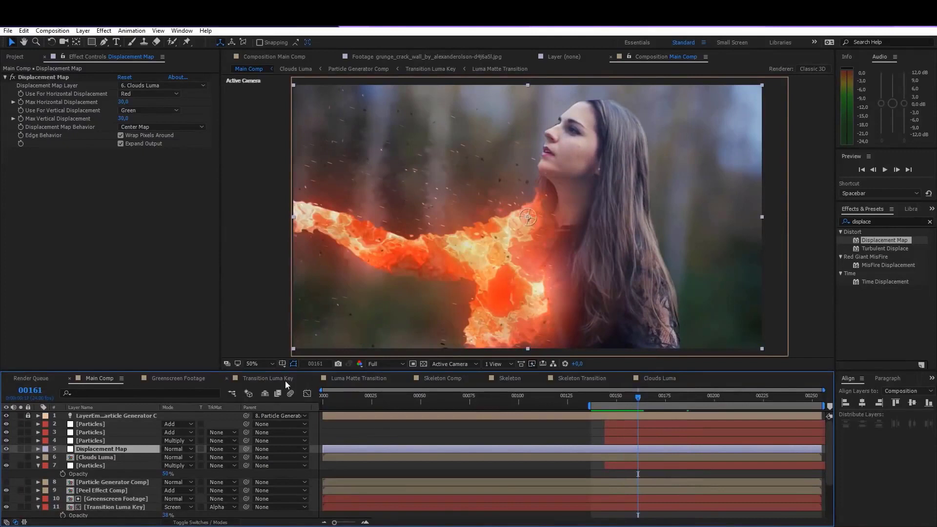
Set Particular's particle Size to 50 on the Particles layer in Clouds Luma.
{"action": "double_click", "coordinate": [99, 455]}
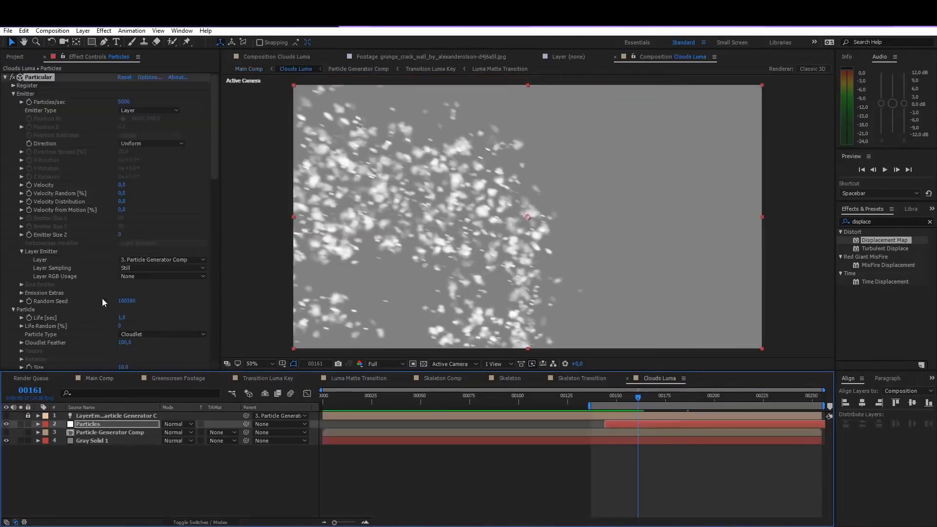
{"action": "scroll", "coordinate": [92, 338], "scroll_direction": "down", "scroll_amount": 1}
{"action": "left_click", "coordinate": [125, 346]}
{"action": "type", "text": "5"}
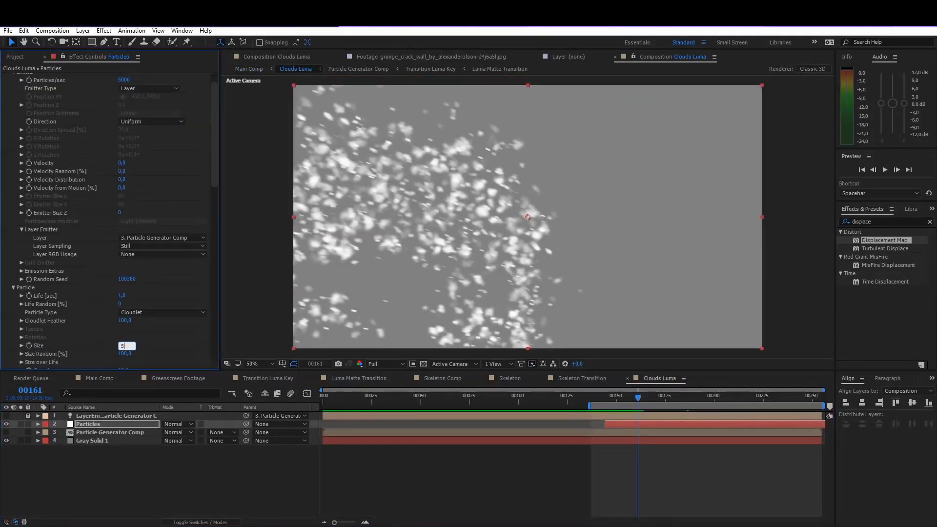
{"action": "type", "text": "0"}
{"action": "key", "text": "Return"}
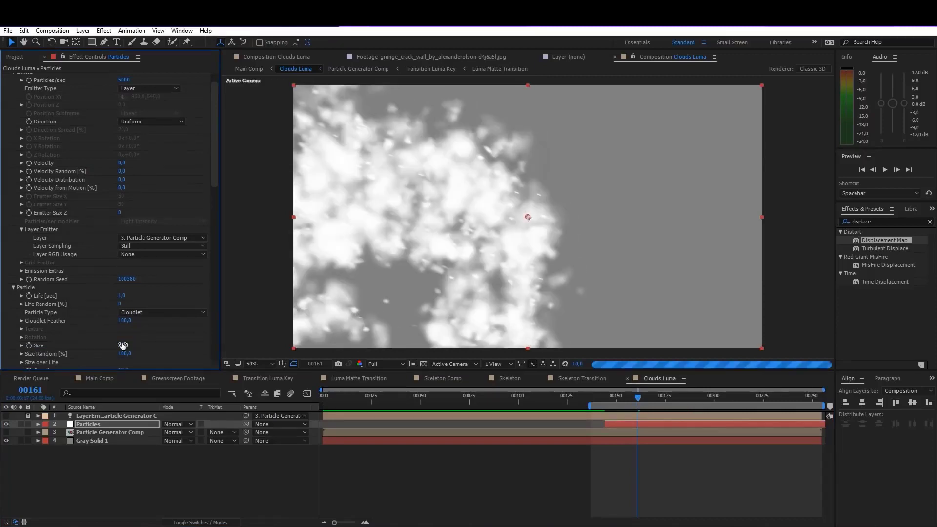
In Main Comp, set the Displacement Map effect's maximum horizontal and vertical displacement to 15.
{"action": "left_click", "coordinate": [95, 378]}
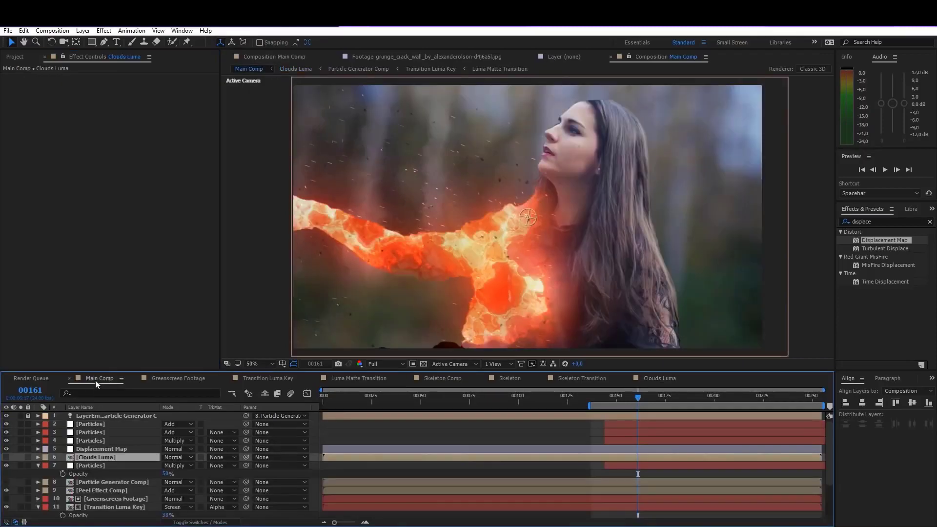
{"action": "left_click", "coordinate": [97, 449]}
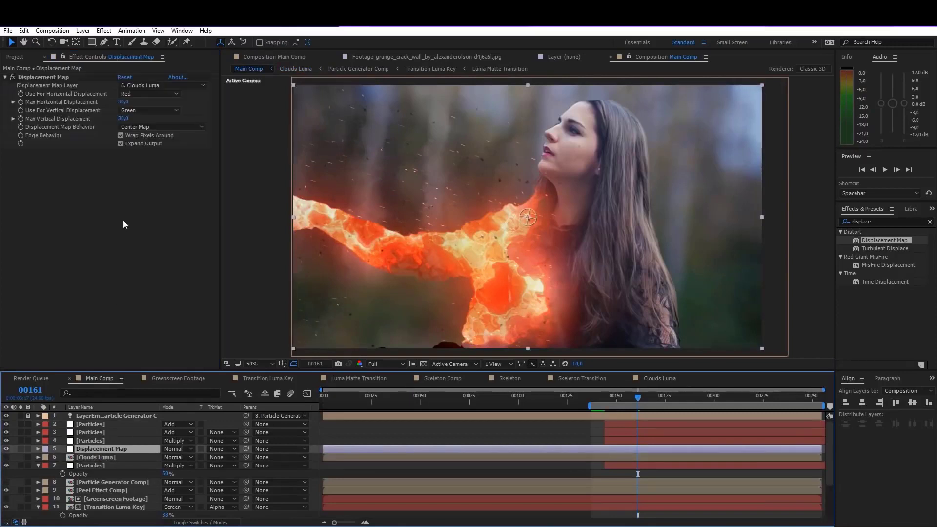
{"action": "left_click", "coordinate": [125, 103]}
{"action": "type", "text": "15"}
{"action": "key", "text": "Return"}
{"action": "left_click", "coordinate": [125, 119]}
{"action": "type", "text": "15"}
{"action": "key", "text": "Return"}
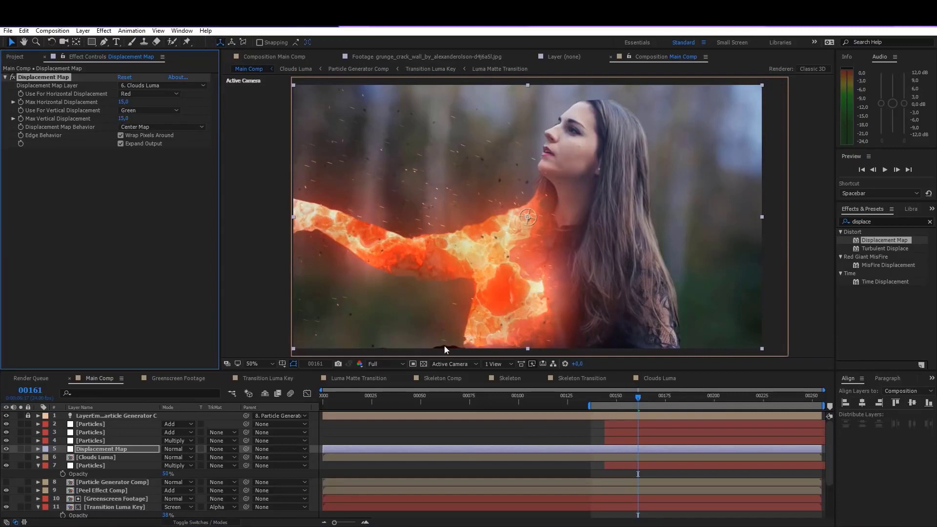
Add a Motion Tile effect with Mirror Edges enabled above the Displacement Map effect on the Displacement Map layer.
{"action": "left_click", "coordinate": [874, 224]}
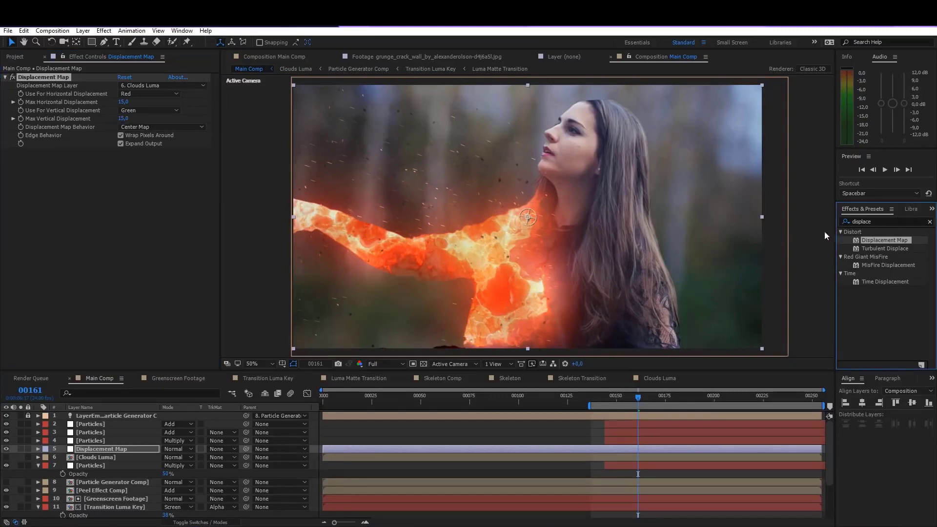
{"action": "left_click", "coordinate": [891, 222]}
{"action": "type", "text": "motion ti"}
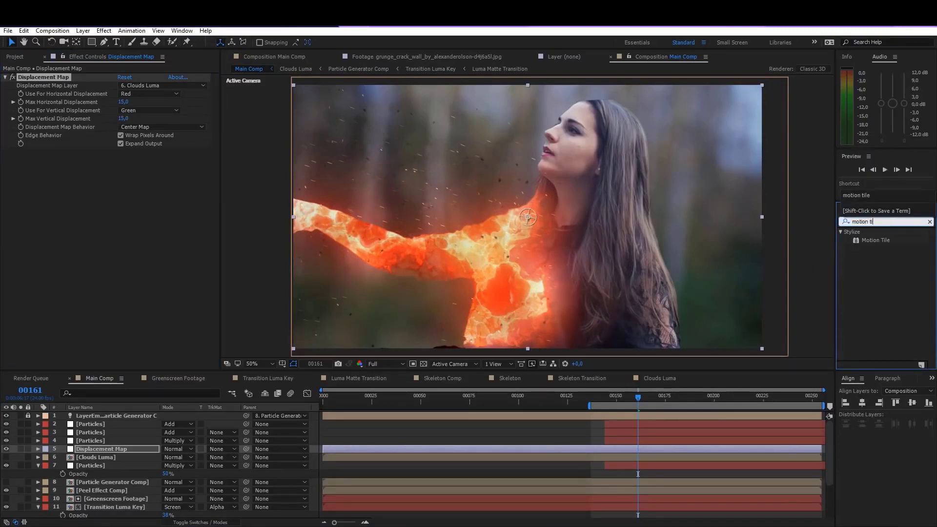
{"action": "type", "text": "le"}
{"action": "left_click_drag", "start_coordinate": [874, 241], "coordinate": [488, 219]}
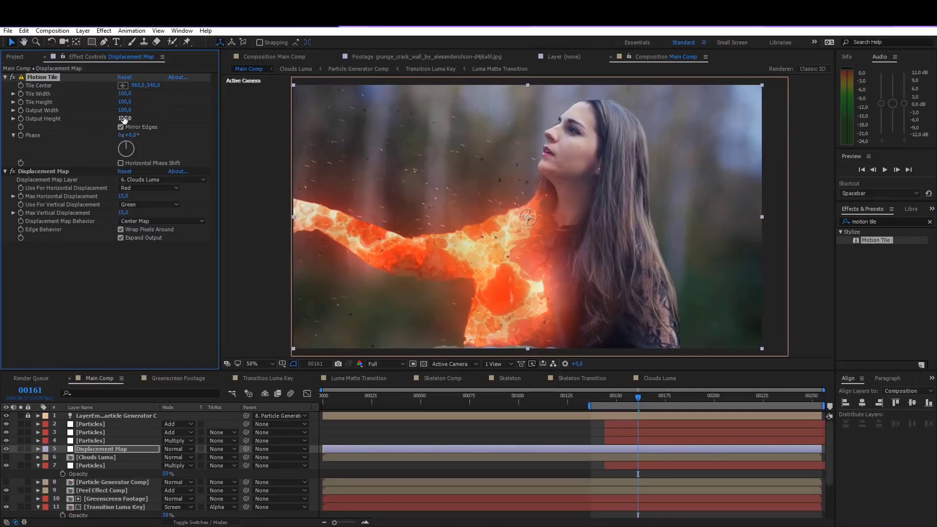
Set Motion Tile's Output Height and Output Width to 110.
{"action": "left_click", "coordinate": [126, 121]}
{"action": "type", "text": "110"}
{"action": "key", "text": "Return"}
{"action": "left_click", "coordinate": [124, 113]}
{"action": "type", "text": "110"}
{"action": "key", "text": "Return"}
Create a new adjustment layer at the top of Main Comp's layer stack and name it Shake.
{"action": "left_click", "coordinate": [92, 432]}
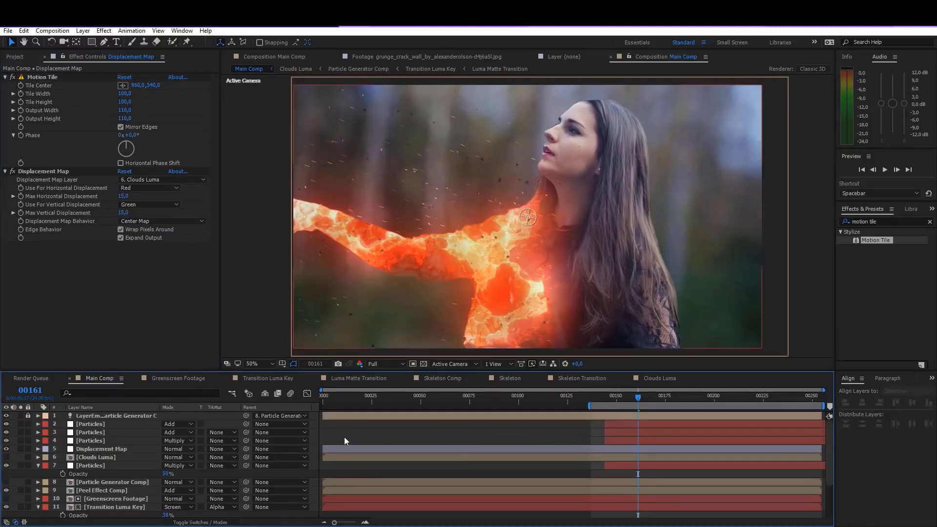
{"action": "right_click", "coordinate": [354, 434]}
{"action": "left_click", "coordinate": [84, 32]}
{"action": "mouse_move", "coordinate": [78, 42]}
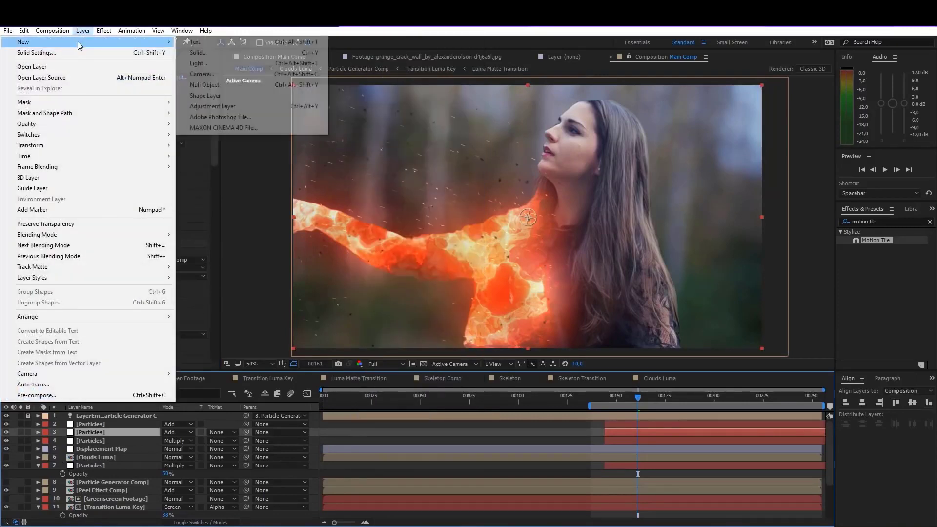
{"action": "left_click", "coordinate": [210, 107]}
{"action": "left_click_drag", "start_coordinate": [97, 430], "coordinate": [101, 412]}
{"action": "key", "text": "Return"}
{"action": "type", "text": "Shake"}
{"action": "key", "text": "Return"}
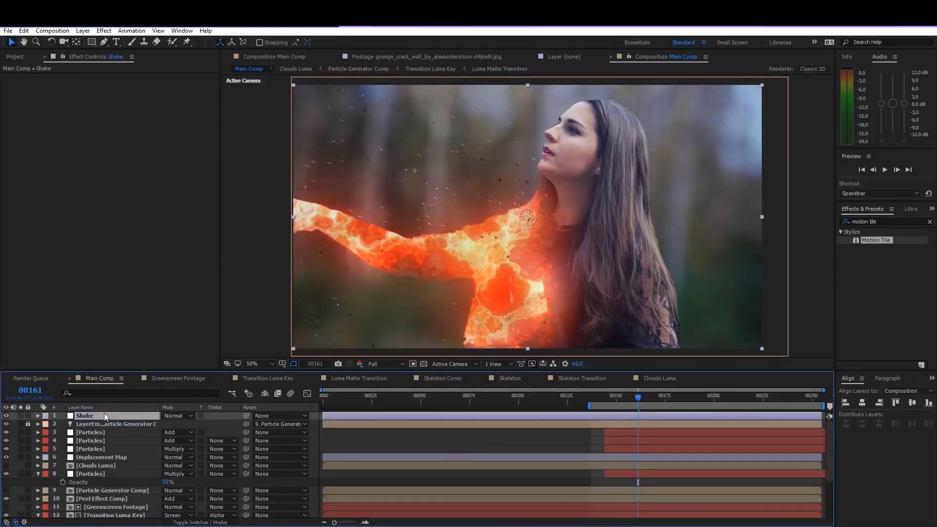
Unlock the light emitter layer and pre-compose all layers below Shake into a comp named Effect Comp.
{"action": "left_click", "coordinate": [53, 425]}
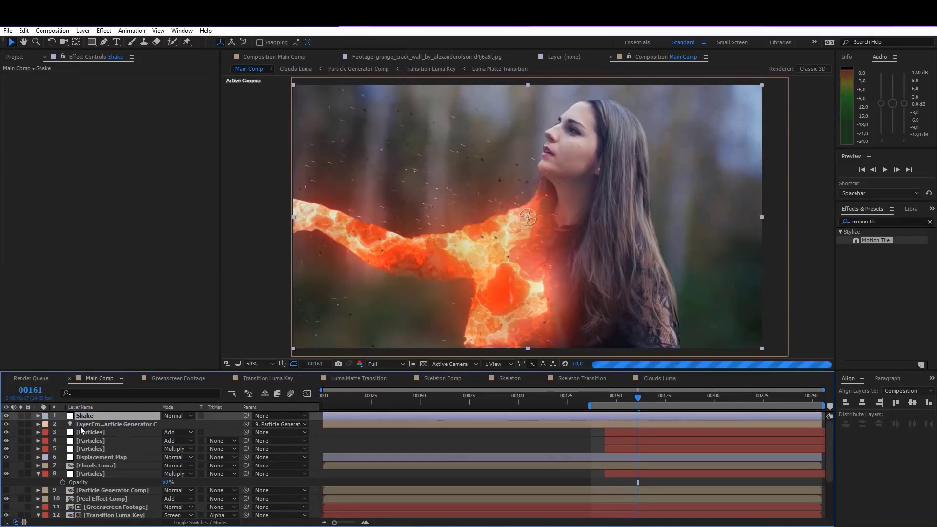
{"action": "scroll", "coordinate": [102, 443], "scroll_direction": "down", "scroll_amount": 5}
{"action": "key", "text": "ctrl+a"}
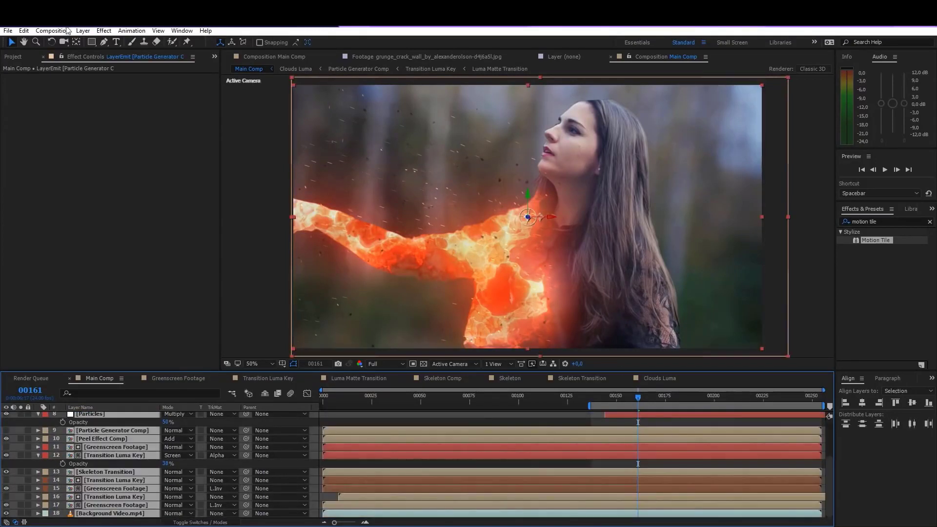
{"action": "left_click", "coordinate": [83, 30]}
{"action": "left_click", "coordinate": [37, 395]}
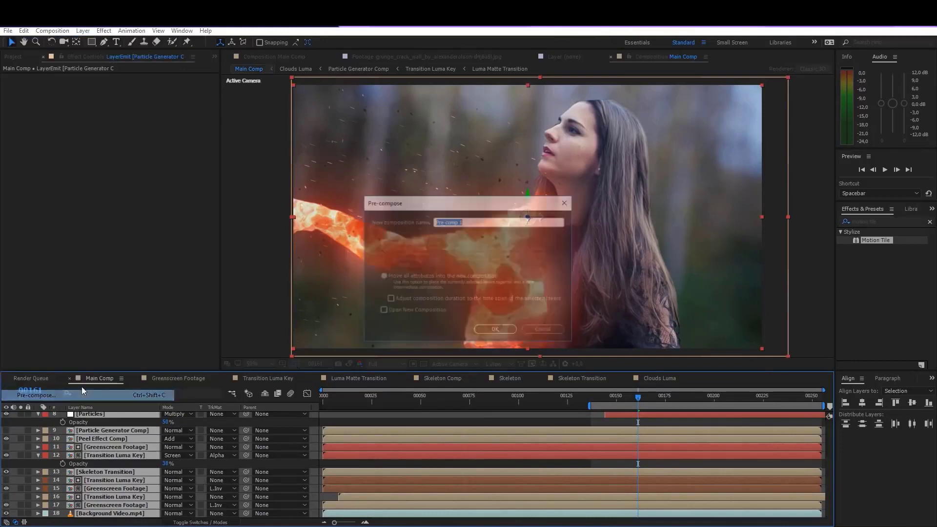
{"action": "type", "text": "Ef"}
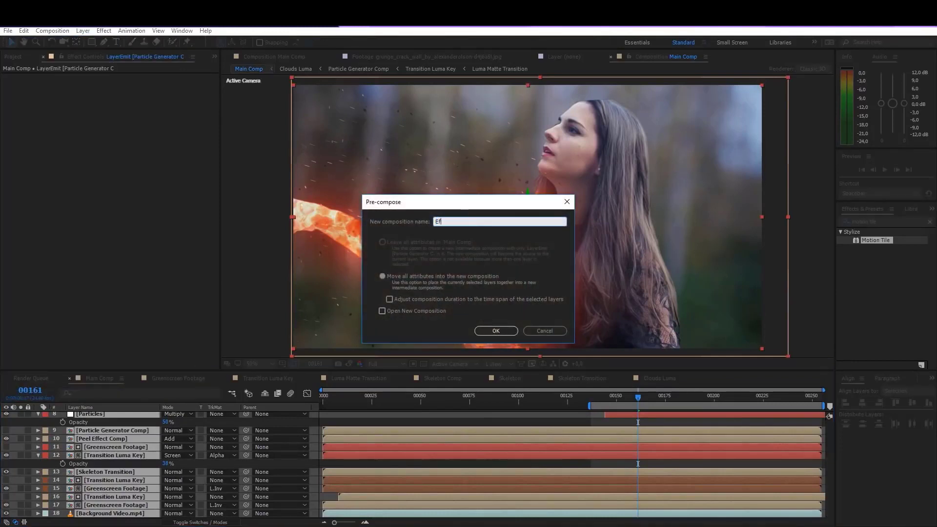
{"action": "type", "text": "fect Comp"}
{"action": "key", "text": "Return"}
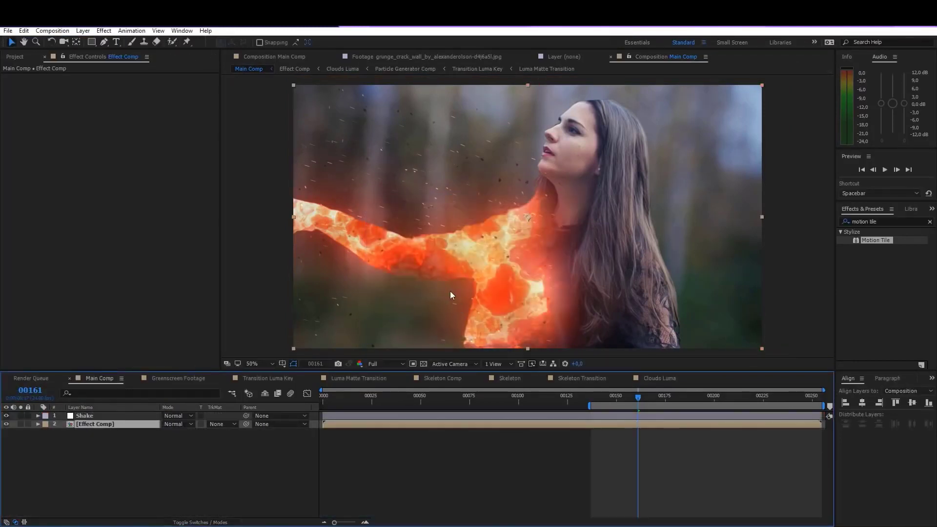
Enable time remapping on the Effect Comp layer.
{"action": "right_click", "coordinate": [127, 417]}
{"action": "mouse_move", "coordinate": [168, 90]}
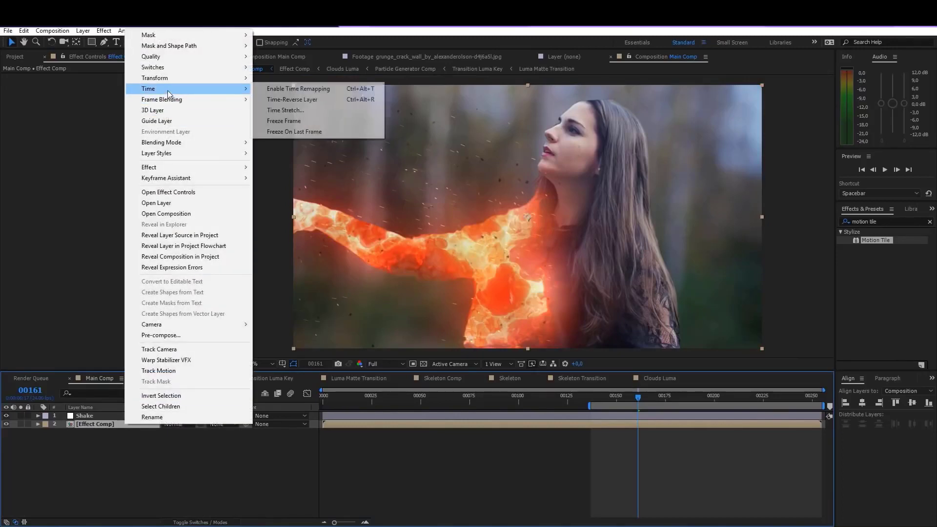
{"action": "left_click", "coordinate": [303, 89]}
Try a Time Remap keyframe on Effect Comp at frame 133, then delete it and try one at frame 149.
{"action": "left_click_drag", "start_coordinate": [638, 397], "coordinate": [583, 397]}
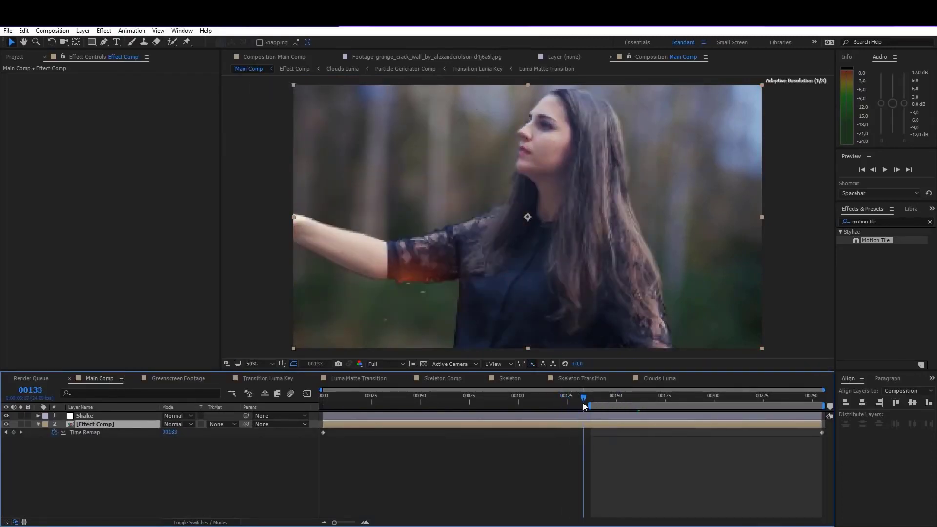
{"action": "left_click", "coordinate": [13, 432]}
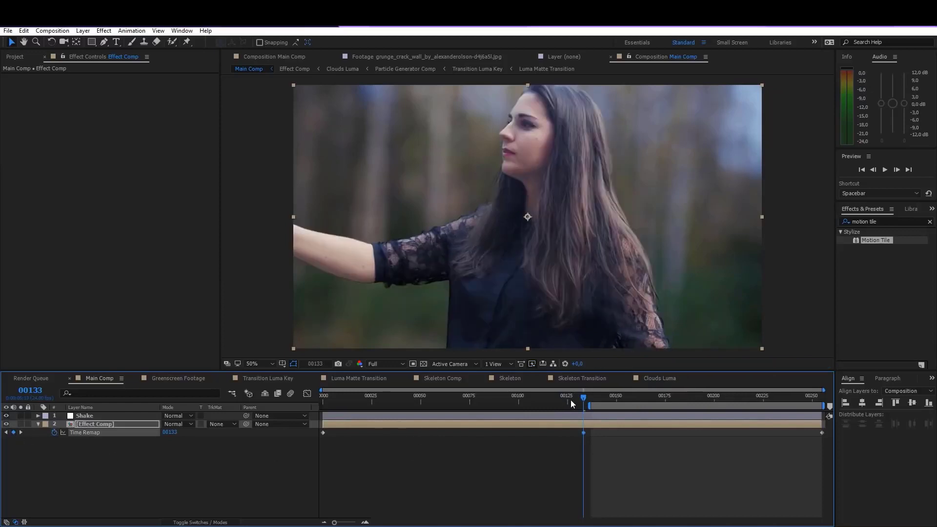
{"action": "left_click_drag", "start_coordinate": [575, 403], "coordinate": [614, 423]}
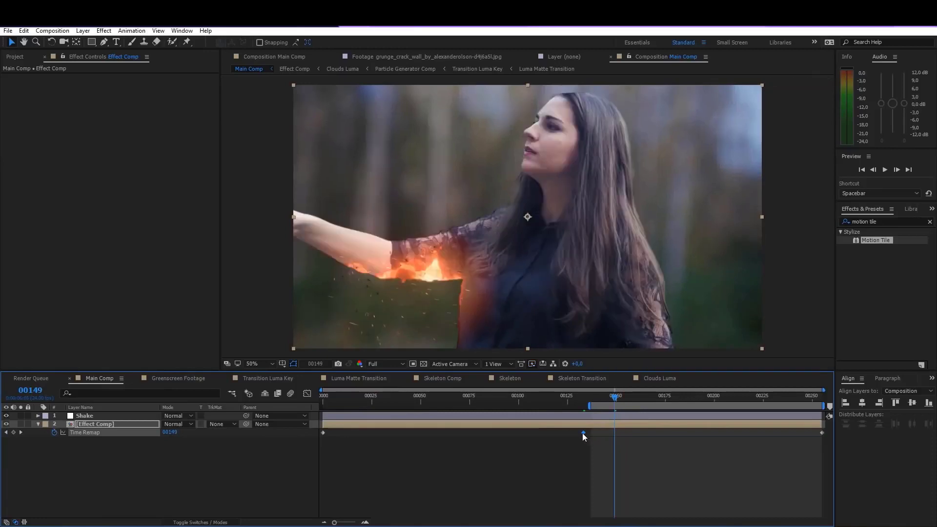
{"action": "key", "text": "Delete"}
{"action": "left_click", "coordinate": [13, 433]}
Replace Effect Comp's middle Time Remap keyframe with one at frame 146.
{"action": "left_click", "coordinate": [607, 399]}
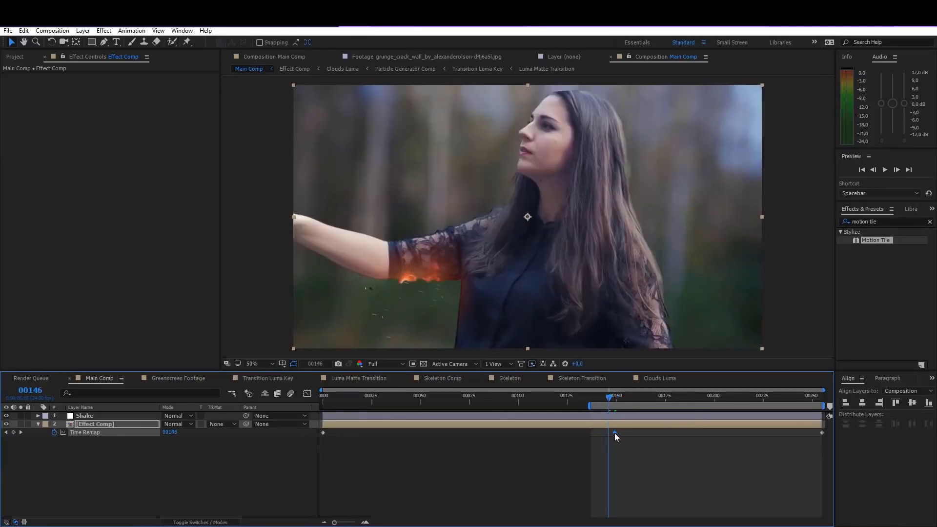
{"action": "key", "text": "Delete"}
{"action": "left_click", "coordinate": [13, 433]}
Shift Effect Comp's first Time Remap keyframe to frame 127 and preview with the work area starting there.
{"action": "left_click_drag", "start_coordinate": [578, 397], "coordinate": [554, 398]}
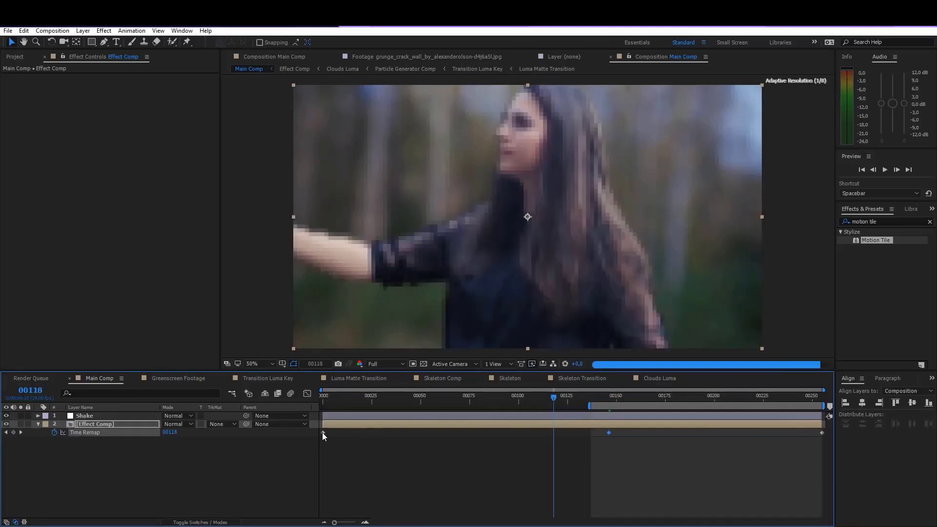
{"action": "left_click_drag", "start_coordinate": [323, 433], "coordinate": [515, 441]}
{"action": "left_click", "coordinate": [511, 399]}
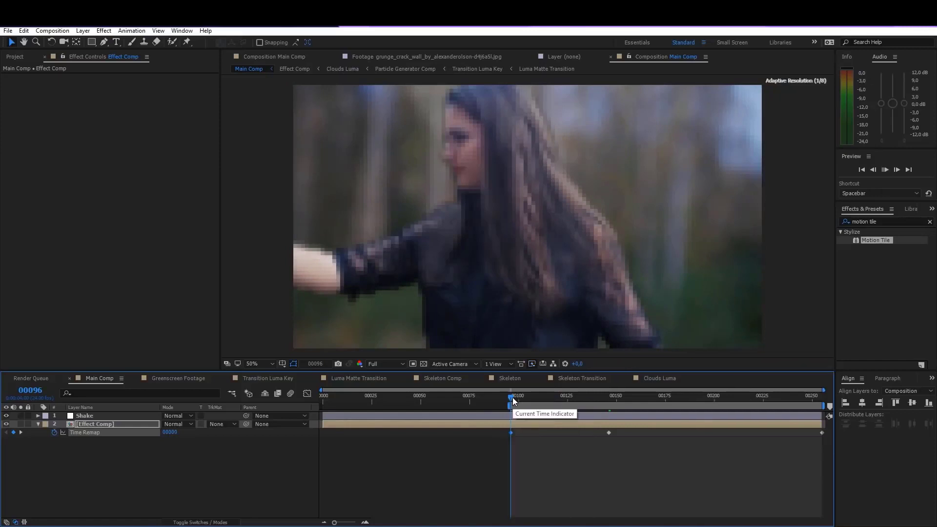
{"action": "left_click_drag", "start_coordinate": [510, 432], "coordinate": [570, 433]}
{"action": "left_click", "coordinate": [571, 398]}
{"action": "key", "text": "b"}
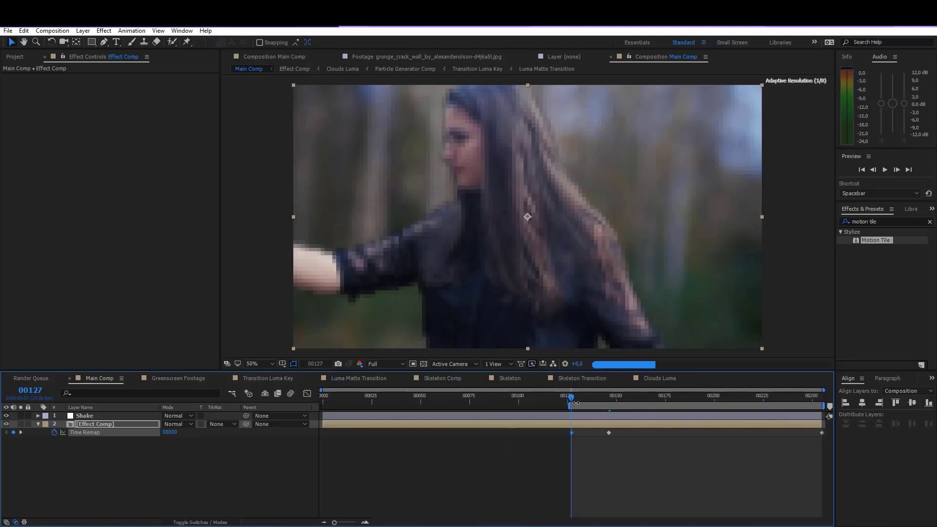
{"action": "key", "text": "space"}
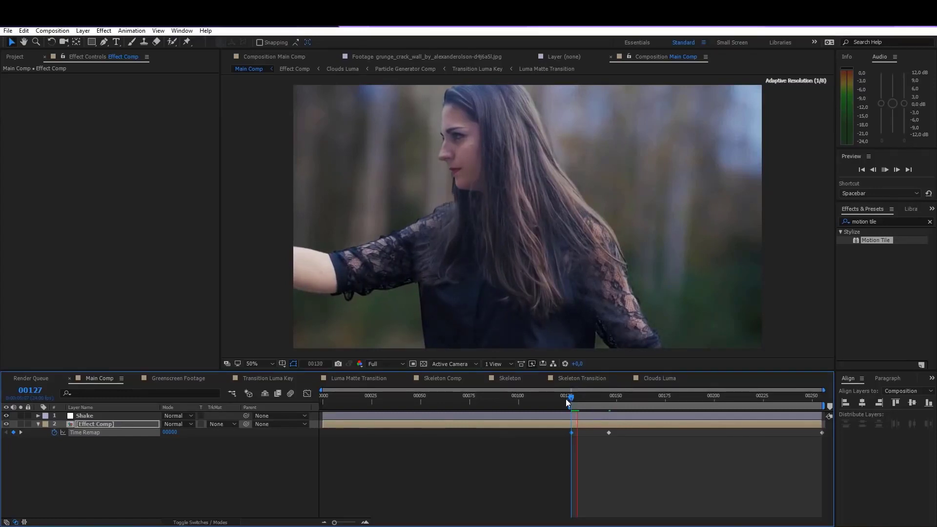
Shift Effect Comp's first Time Remap keyframe to frame 141, start the work area there, and preview at Half resolution.
{"action": "left_click", "coordinate": [642, 483]}
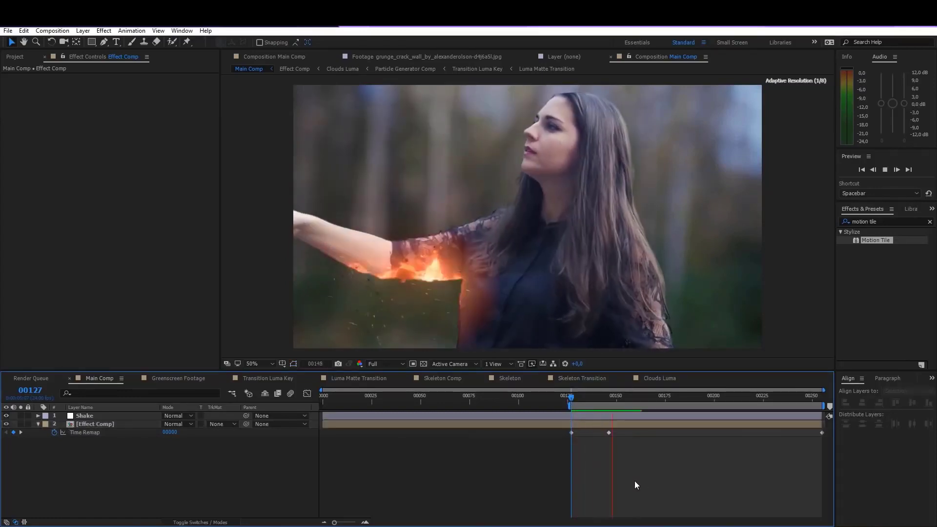
{"action": "left_click", "coordinate": [598, 397]}
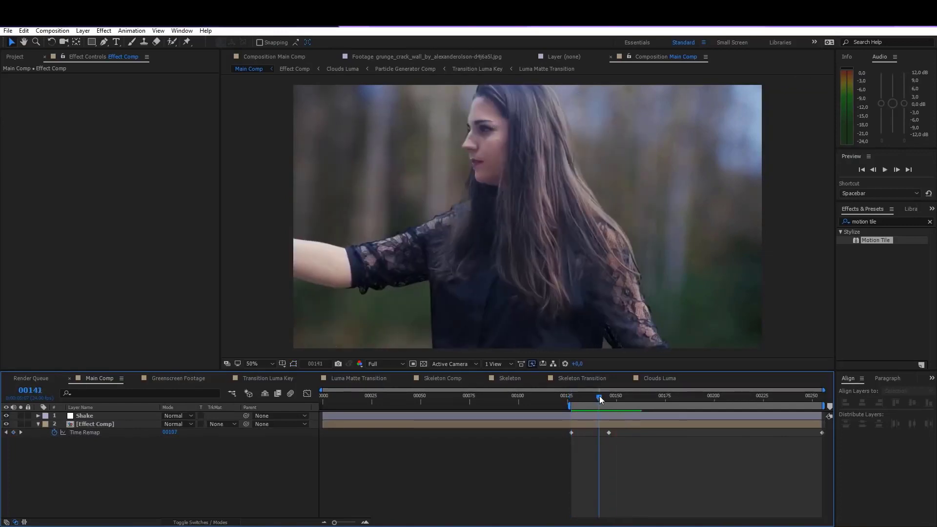
{"action": "left_click_drag", "start_coordinate": [570, 432], "coordinate": [600, 447]}
{"action": "left_click", "coordinate": [390, 365]}
{"action": "left_click", "coordinate": [388, 399]}
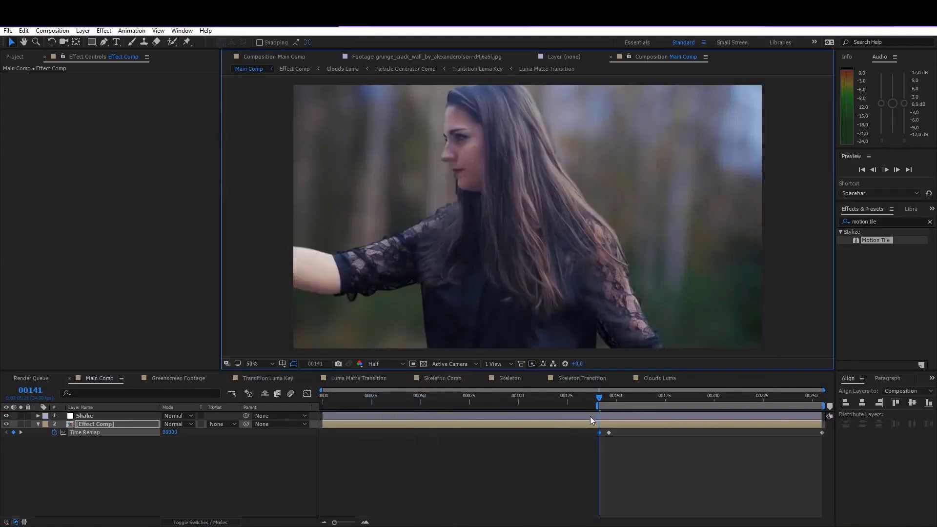
{"action": "key", "text": "space"}
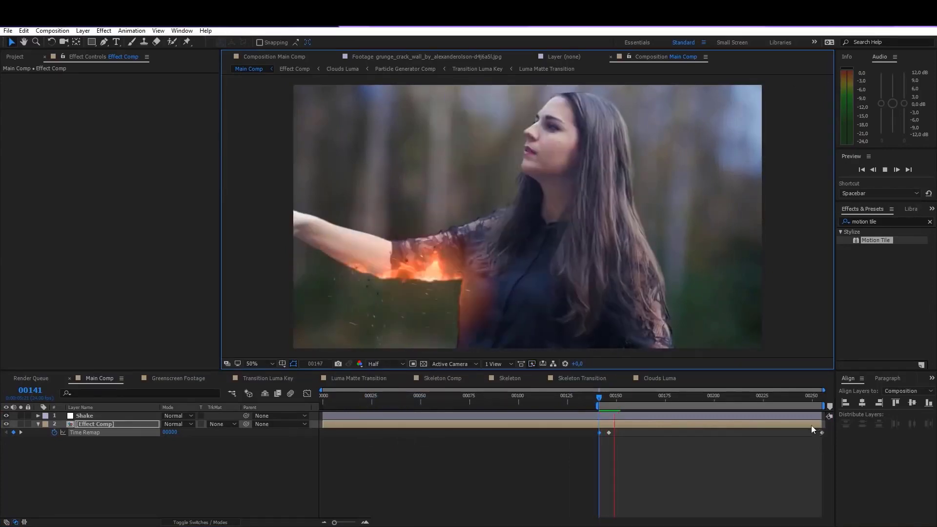
{"action": "left_click", "coordinate": [613, 396]}
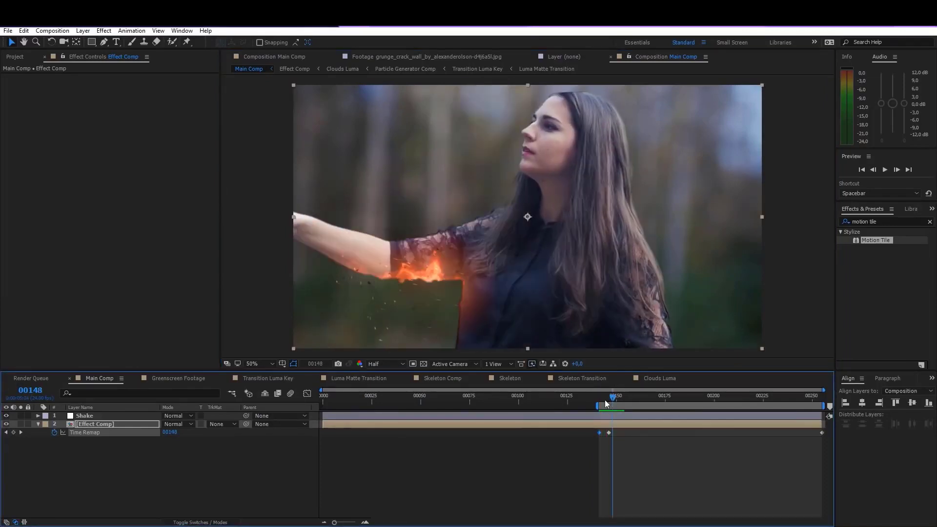
Search the effects for "wiggle" and apply the Wiggle Preset to the Shake layer.
{"action": "left_click", "coordinate": [112, 417]}
{"action": "left_click", "coordinate": [884, 221]}
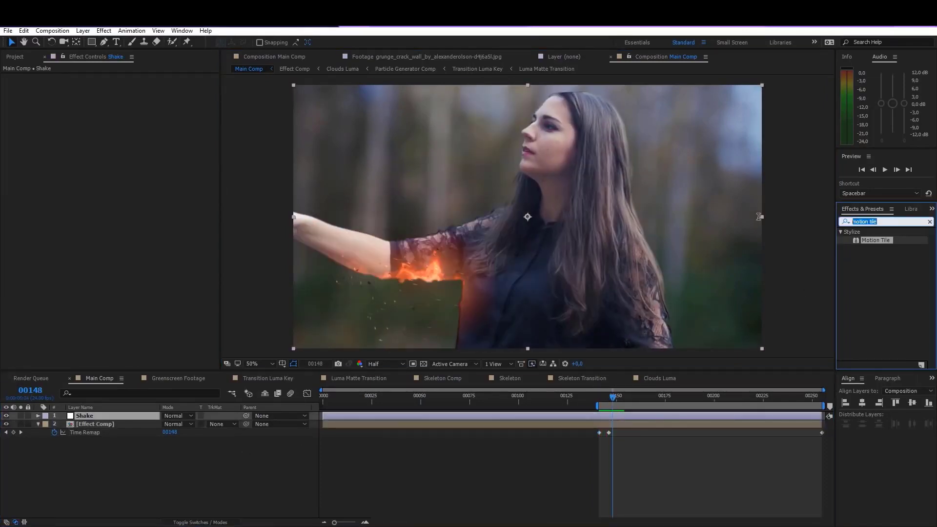
{"action": "type", "text": "wiggle"}
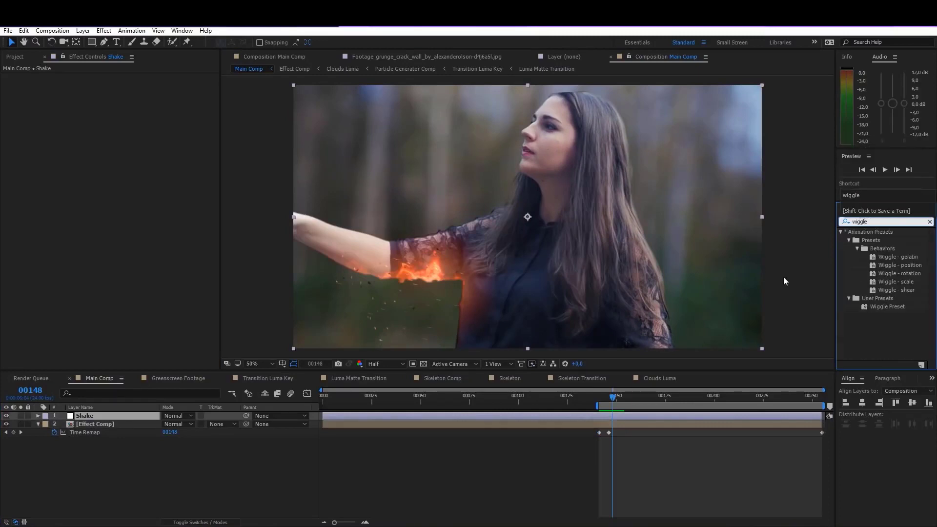
{"action": "left_click_drag", "start_coordinate": [882, 307], "coordinate": [608, 396]}
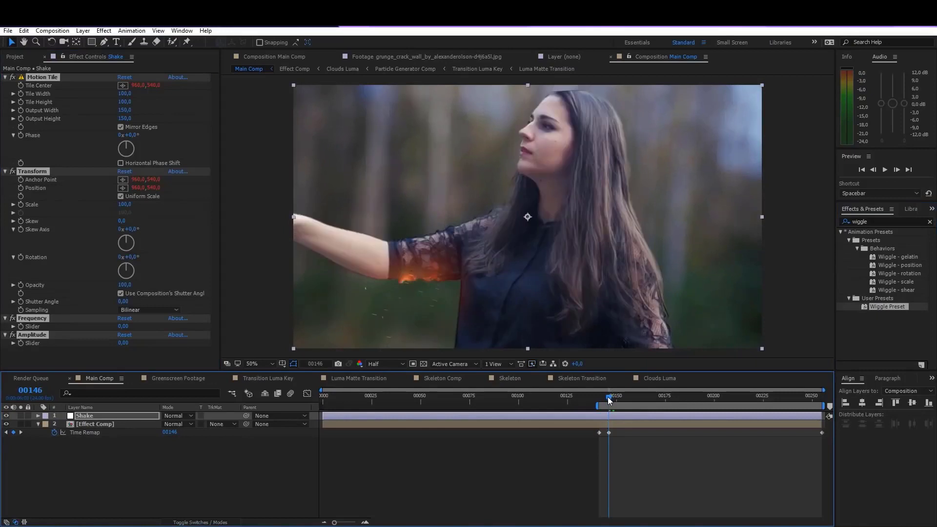
Enable keyframing for Shake's Frequency and Amplitude sliders and place both first keyframes at frame 141.
{"action": "left_click", "coordinate": [28, 350]}
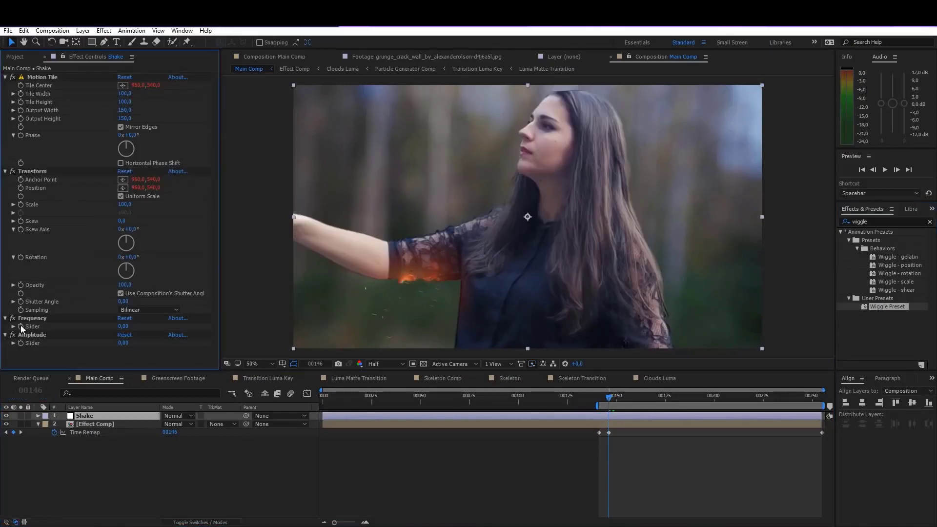
{"action": "left_click", "coordinate": [23, 344]}
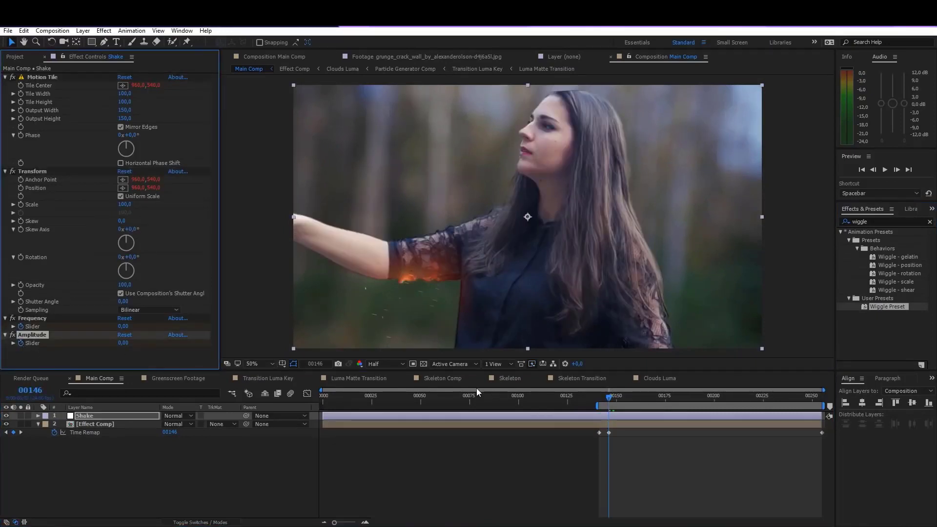
{"action": "key", "text": "u"}
{"action": "left_click_drag", "start_coordinate": [615, 429], "coordinate": [599, 450]}
Set Shake's Frequency to 15 and Amplitude to 25 at frame 146.
{"action": "left_click", "coordinate": [130, 342]}
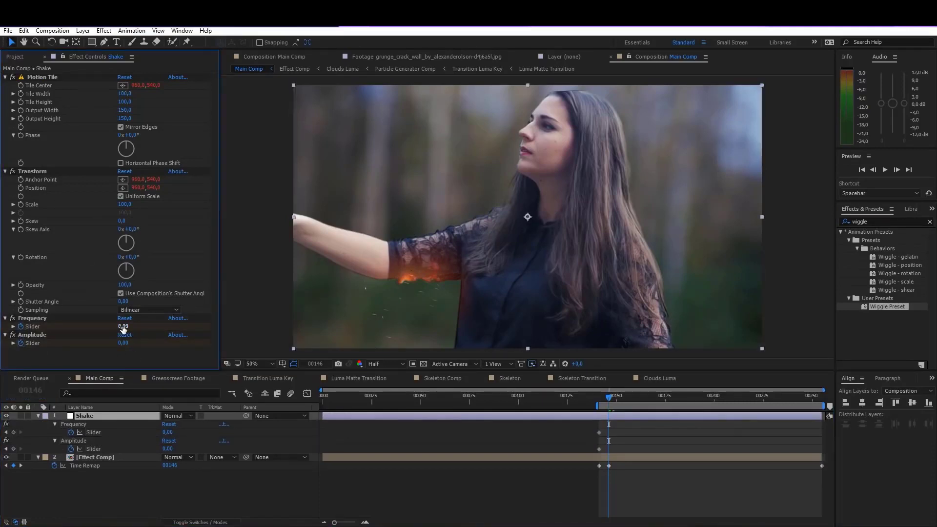
{"action": "left_click", "coordinate": [122, 327]}
{"action": "type", "text": "15"}
{"action": "key", "text": "Return"}
{"action": "left_click", "coordinate": [125, 343]}
{"action": "type", "text": "25"}
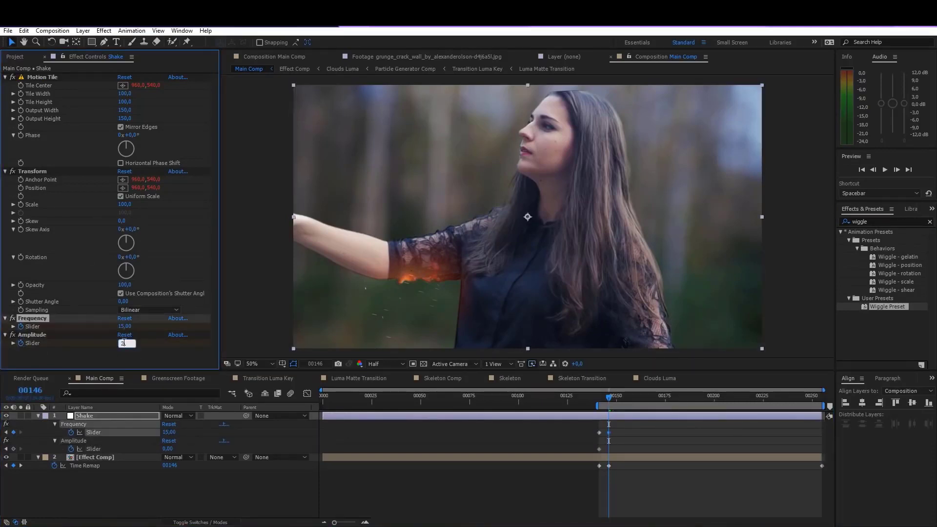
{"action": "key", "text": "Return"}
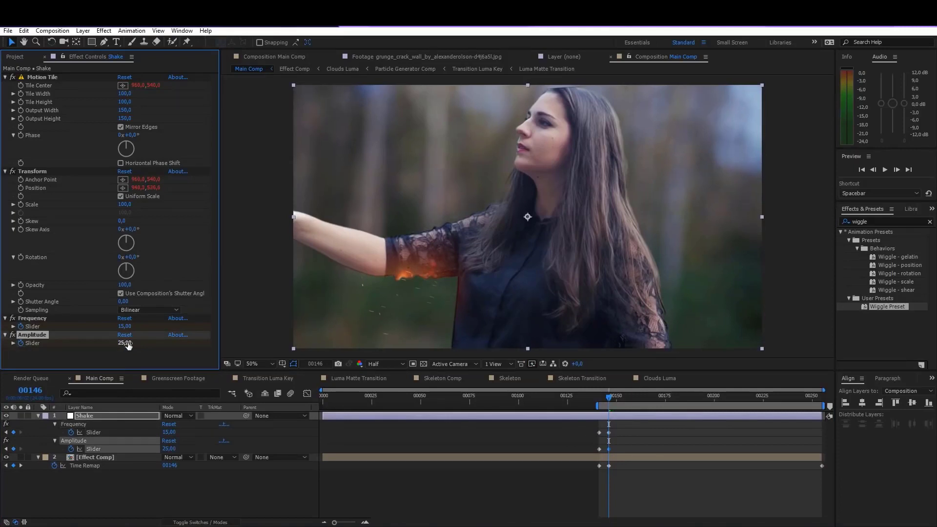
Set Shake's Frequency and Amplitude both to 1 at frame 166 and preview the shake.
{"action": "key", "text": "space"}
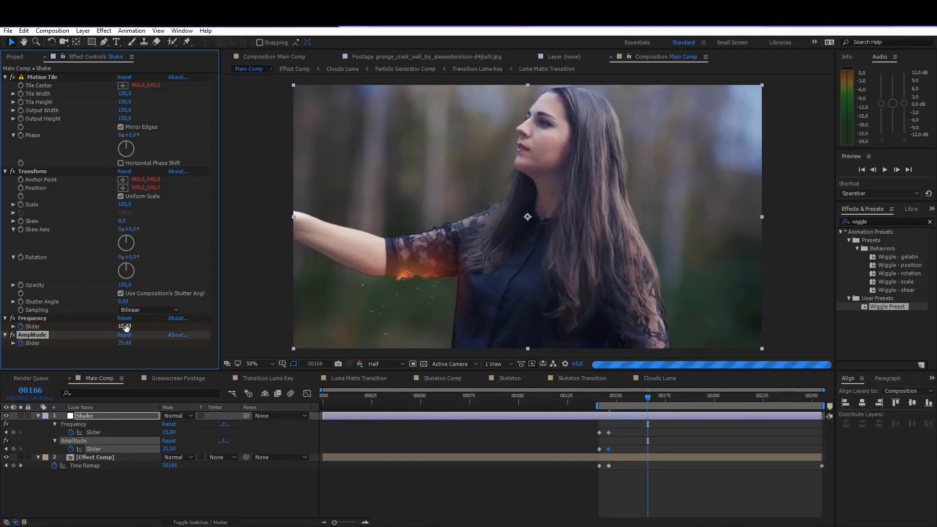
{"action": "type", "text": "1"}
{"action": "key", "text": "Return"}
{"action": "left_click", "coordinate": [124, 343]}
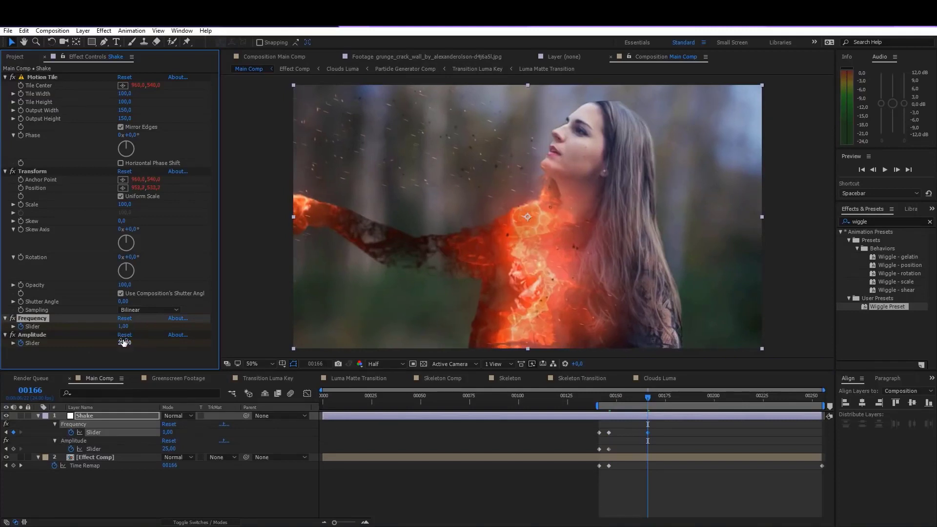
{"action": "left_click", "coordinate": [123, 342]}
{"action": "type", "text": "1"}
{"action": "key", "text": "Return"}
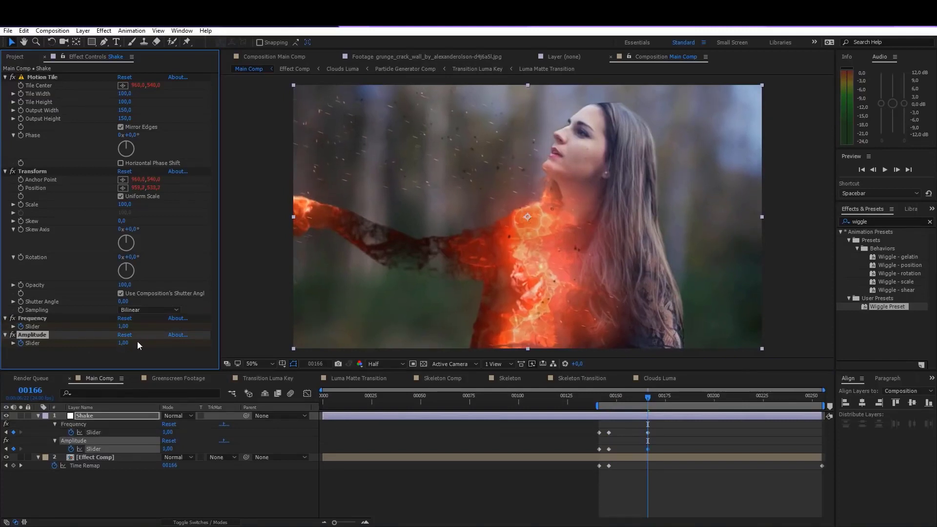
{"action": "key", "text": "space"}
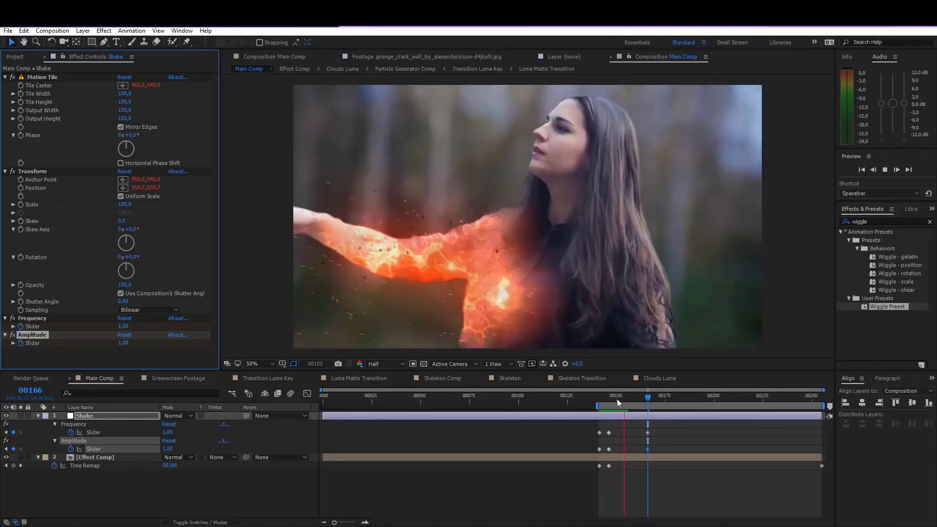
Try a Frequency value of 5 at frame 152 on Shake, preview it, and delete that keyframe.
{"action": "left_click", "coordinate": [619, 400]}
{"action": "left_click", "coordinate": [168, 432]}
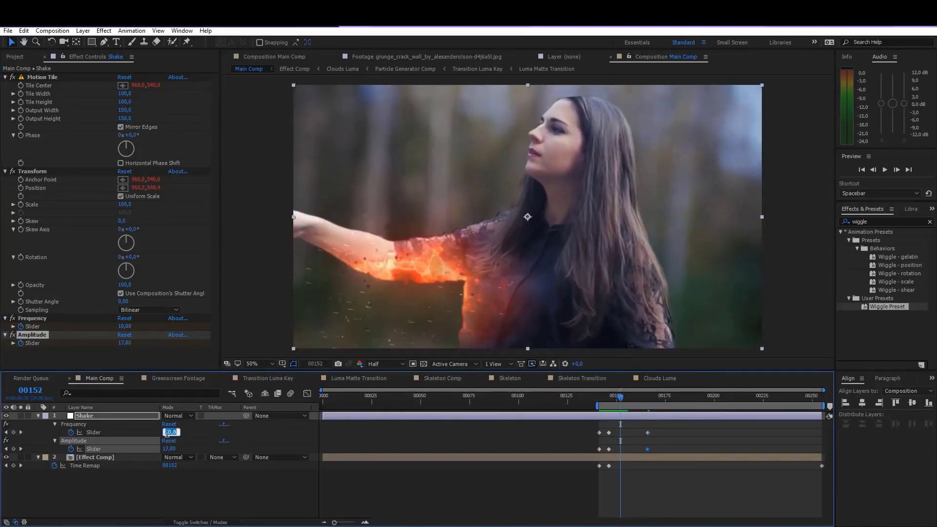
{"action": "key", "text": "Return"}
{"action": "key", "text": "space"}
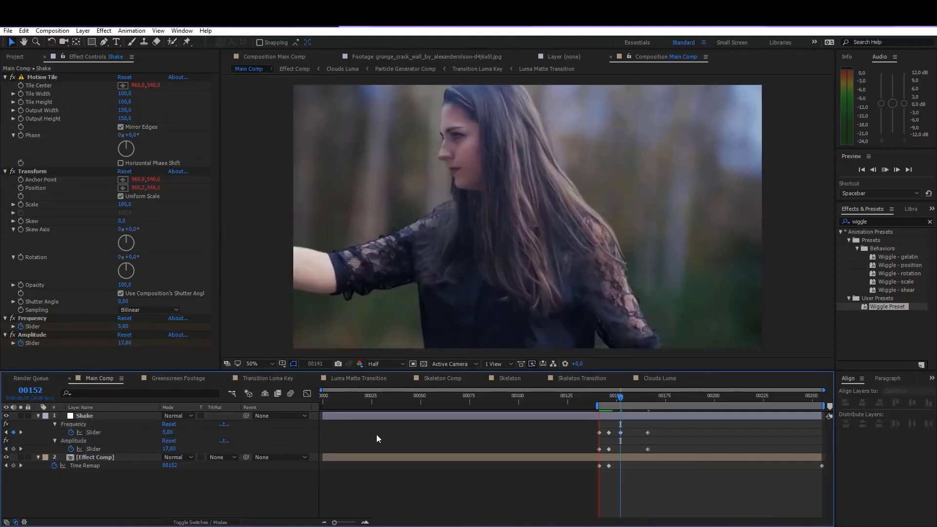
{"action": "left_click_drag", "start_coordinate": [619, 398], "coordinate": [620, 397]}
{"action": "left_click", "coordinate": [620, 432]}
{"action": "key", "text": "Delete"}
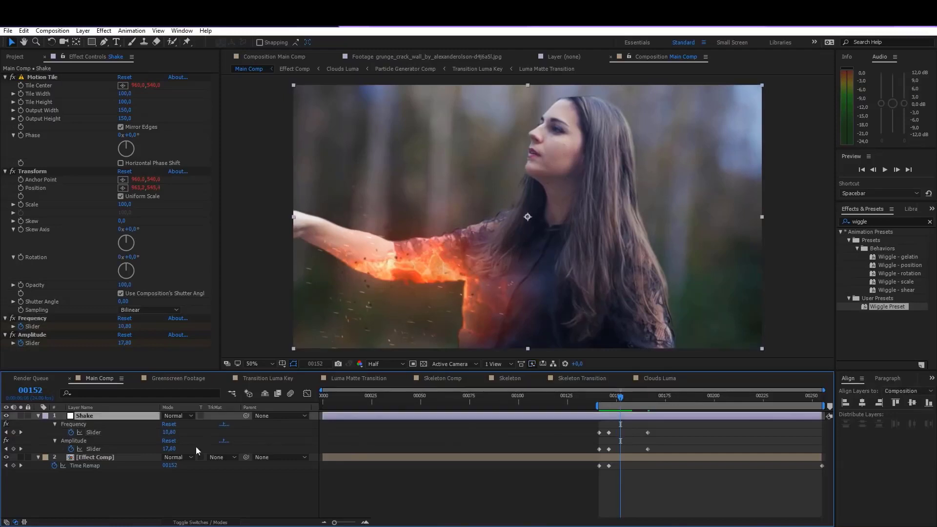
Add an Amplitude keyframe of 10 on Shake, shift it to frame 149, preview, and return to frame 141.
{"action": "left_click", "coordinate": [171, 448]}
{"action": "type", "text": "10"}
{"action": "key", "text": "Return"}
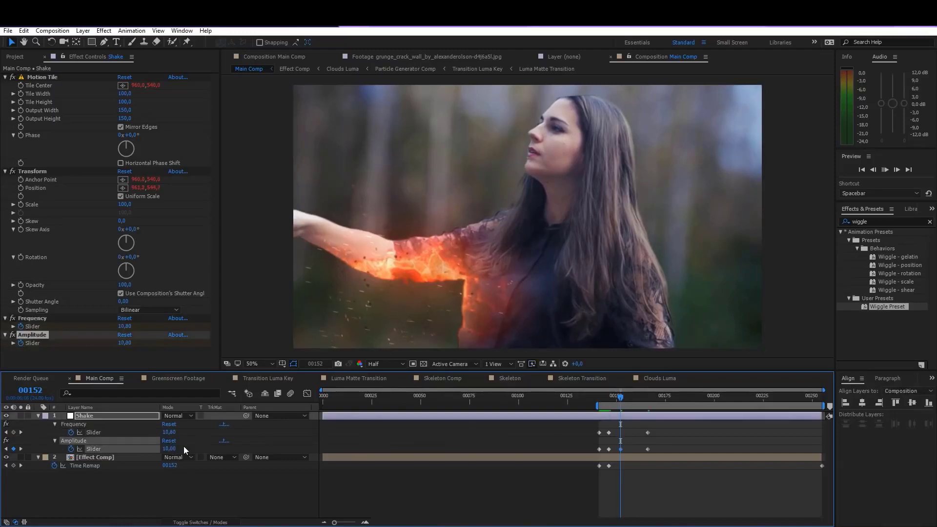
{"action": "key", "text": "space"}
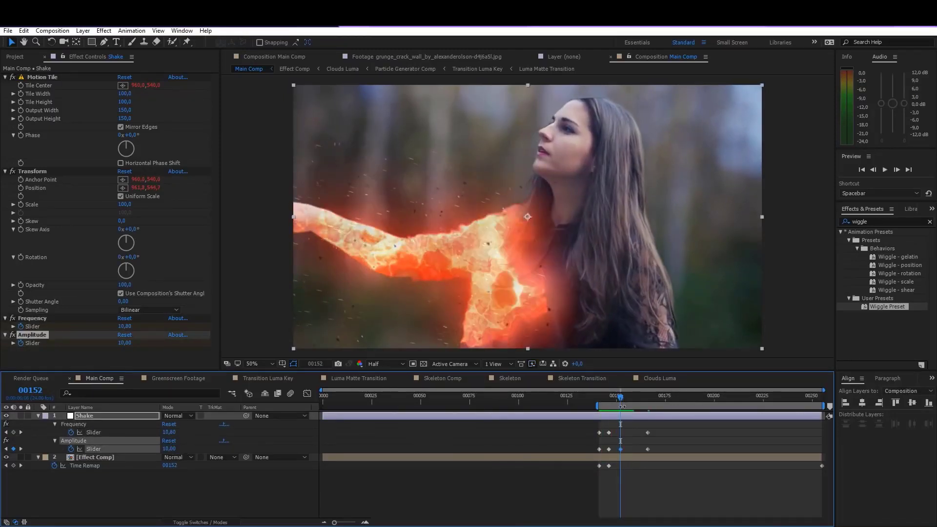
{"action": "left_click_drag", "start_coordinate": [620, 449], "coordinate": [610, 453]}
{"action": "key", "text": "space"}
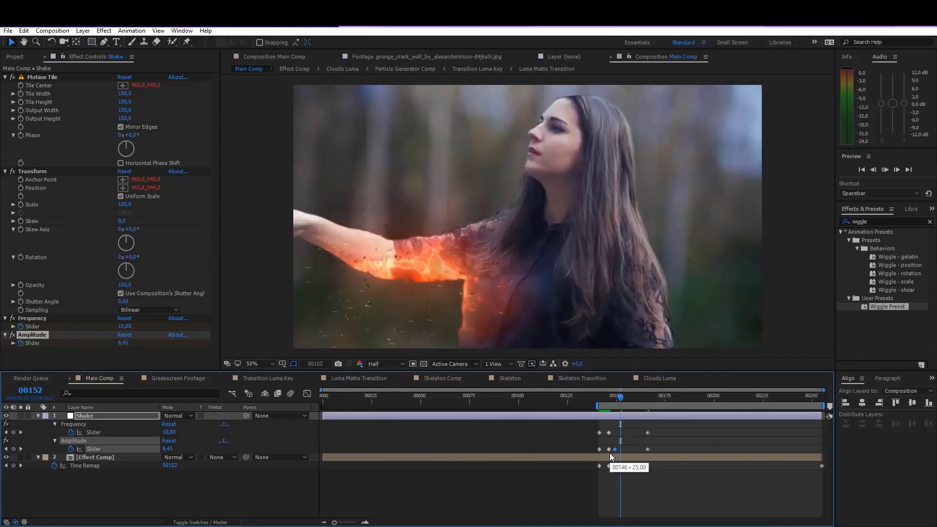
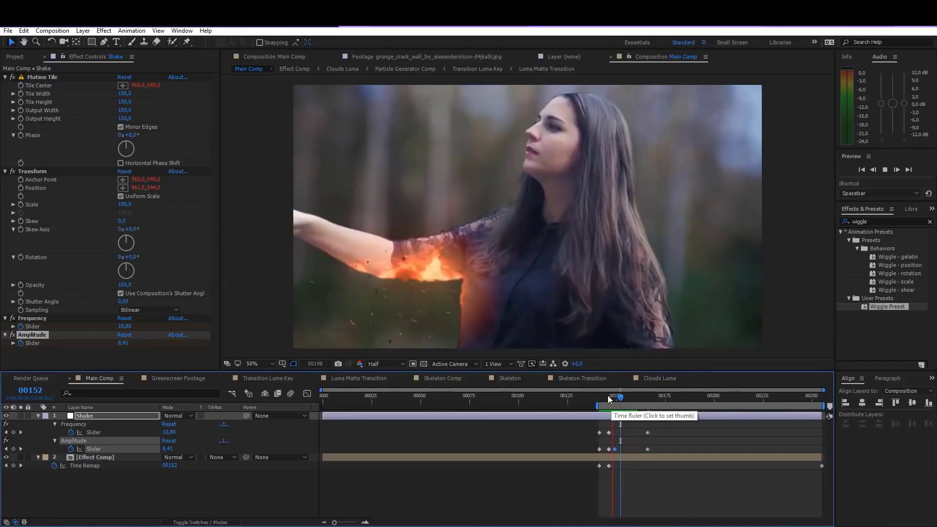
{"action": "left_click_drag", "start_coordinate": [605, 398], "coordinate": [599, 399]}
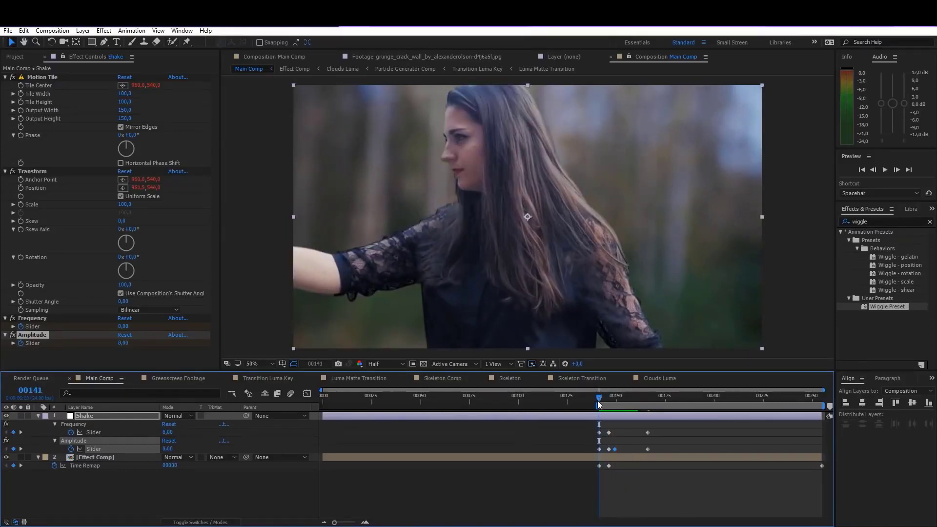
Try keyframing an enlarged Scale in Shake's Transform effect at frame 141, then undo it.
{"action": "left_click", "coordinate": [85, 416]}
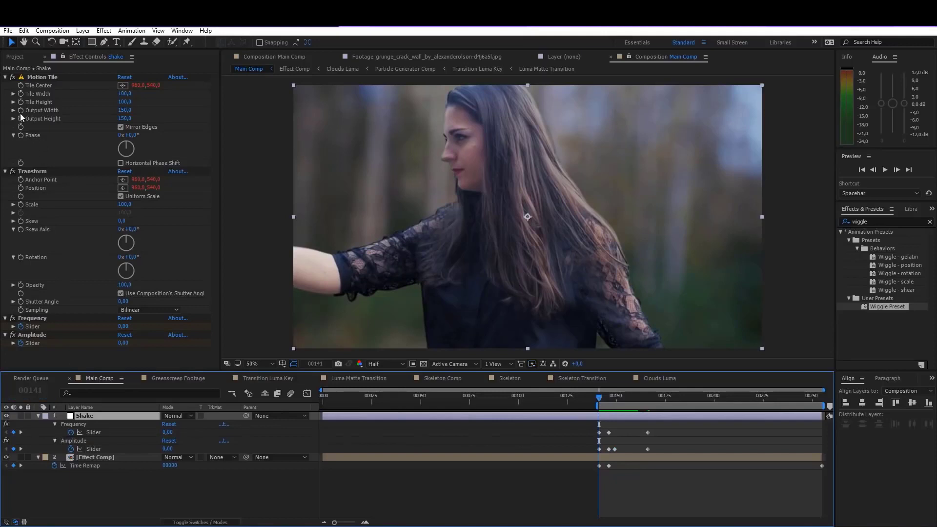
{"action": "left_click", "coordinate": [22, 204]}
{"action": "left_click_drag", "start_coordinate": [125, 204], "coordinate": [137, 205]}
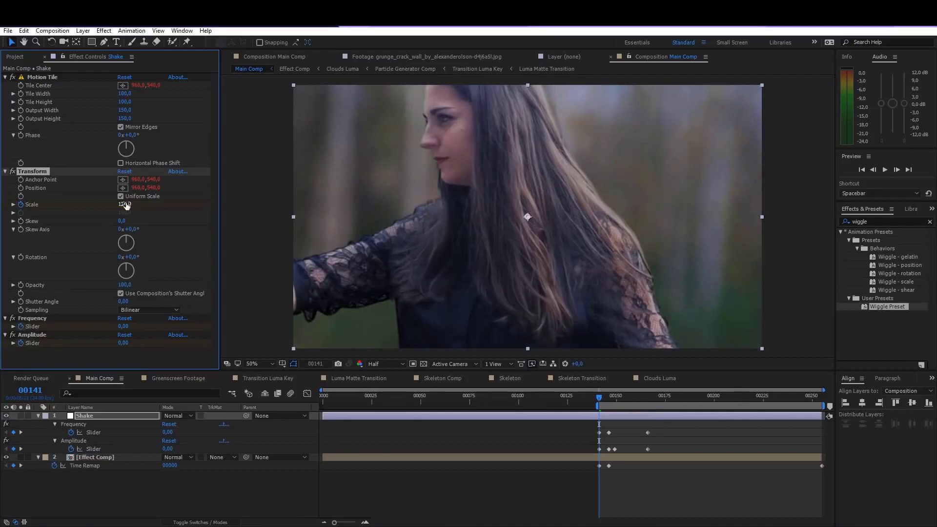
{"action": "key", "text": "ctrl+z"}
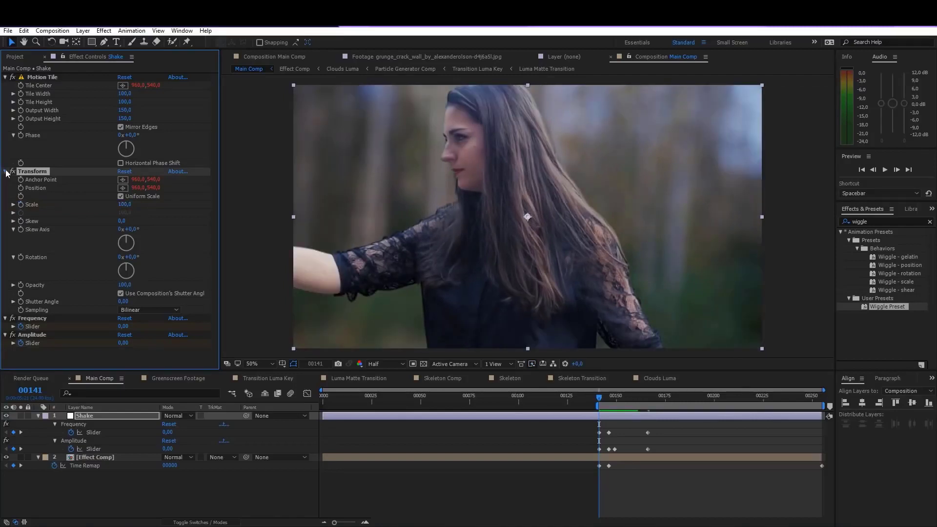
Collapse the settings of Shake's Motion Tile, Transform, Frequency and Amplitude effects.
{"action": "left_click", "coordinate": [6, 172]}
{"action": "left_click", "coordinate": [5, 77]}
{"action": "left_click", "coordinate": [5, 94]}
{"action": "left_click", "coordinate": [5, 102]}
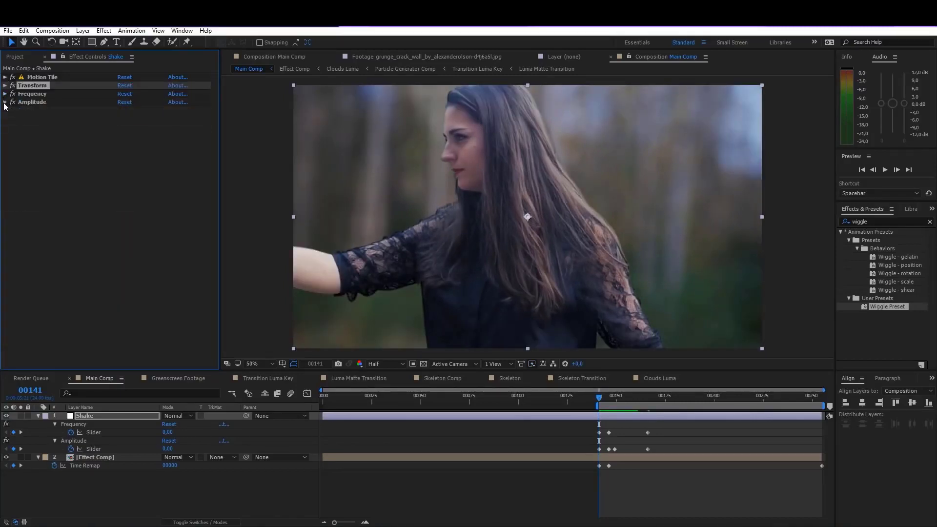
Enable Position keyframing on Effect Comp at frame 141 and move its anchor point below the outstretched arm, to about 490, 928.
{"action": "left_click", "coordinate": [90, 456]}
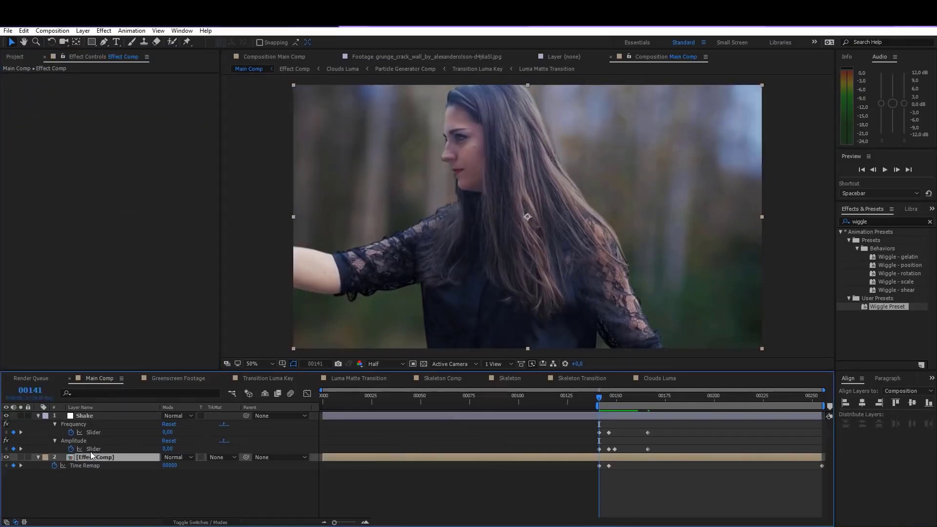
{"action": "key", "text": "p"}
{"action": "left_click", "coordinate": [62, 466]}
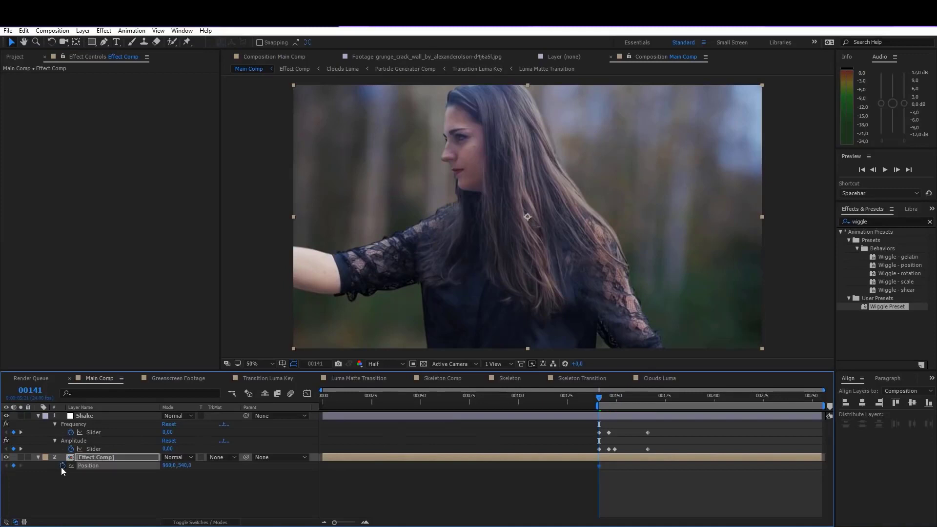
{"action": "left_click", "coordinate": [76, 43]}
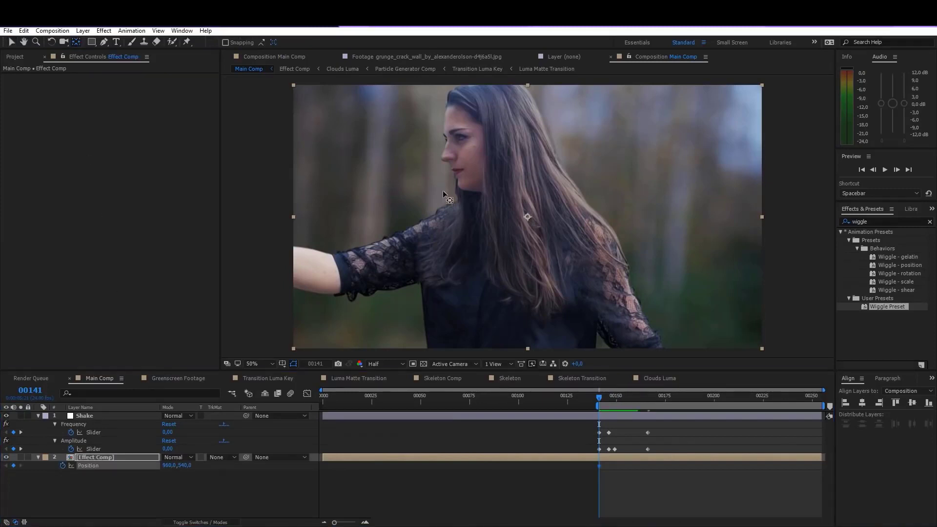
{"action": "left_click_drag", "start_coordinate": [526, 218], "coordinate": [413, 311]}
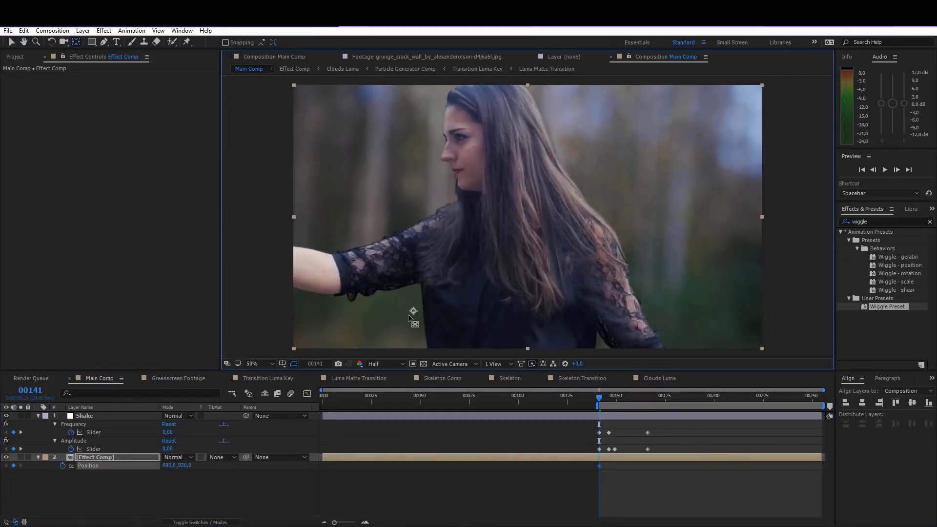
Enable Scale keyframing on Effect Comp and shift its keyframe to about frame 147.
{"action": "key", "text": "s"}
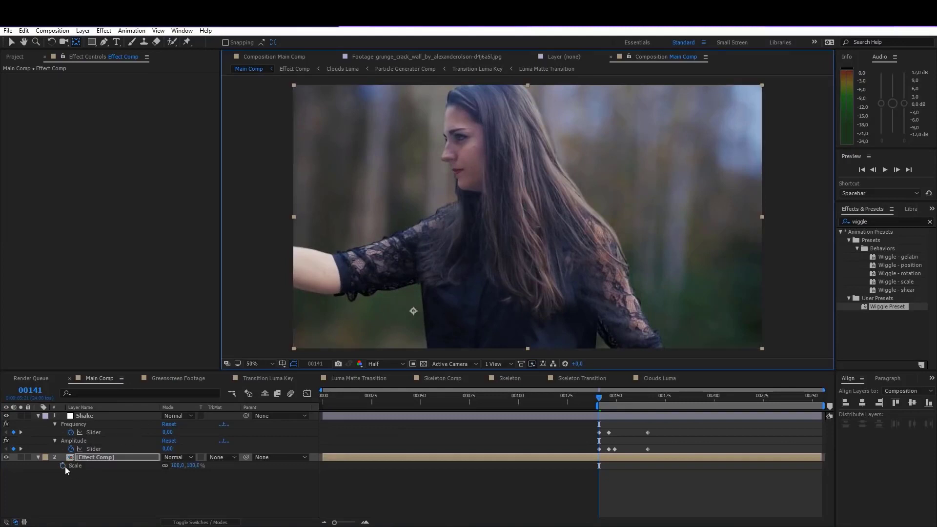
{"action": "left_click", "coordinate": [63, 466]}
{"action": "left_click_drag", "start_coordinate": [600, 465], "coordinate": [607, 468]}
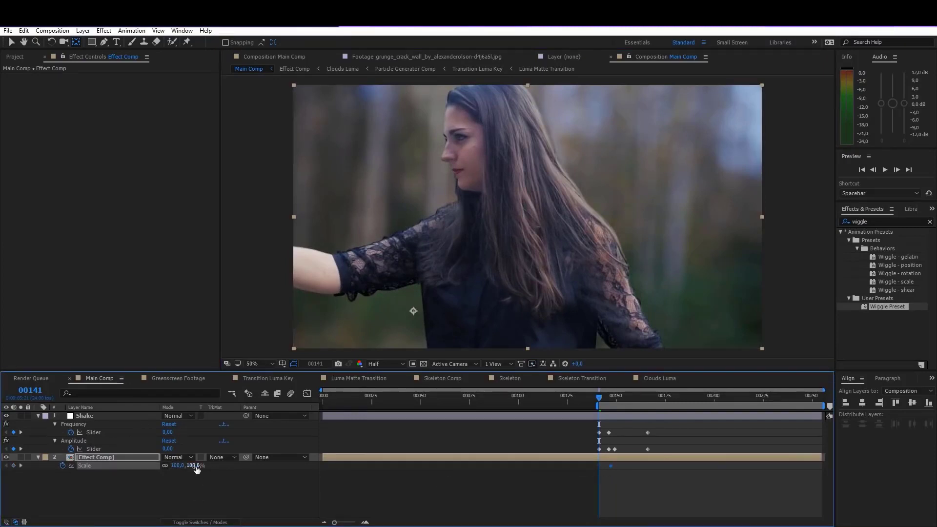
Set Effect Comp's Scale to 275% at frame 141 and preview the punch-in.
{"action": "left_click_drag", "start_coordinate": [197, 468], "coordinate": [226, 465]}
{"action": "key", "text": "space"}
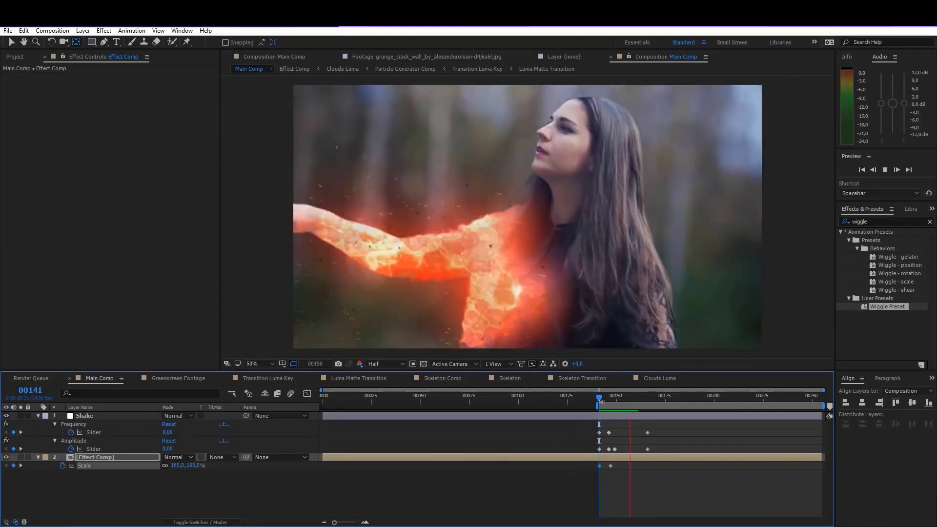
{"action": "left_click_drag", "start_coordinate": [177, 465], "coordinate": [259, 432]}
Enable motion blur for the Effect Comp layer and the composition, then preview from frame 141.
{"action": "left_click", "coordinate": [219, 522]}
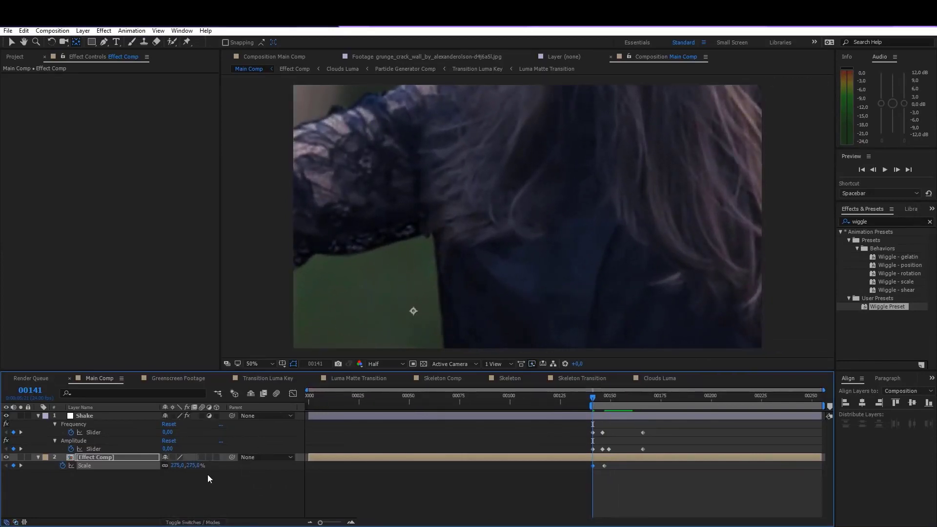
{"action": "left_click", "coordinate": [277, 394]}
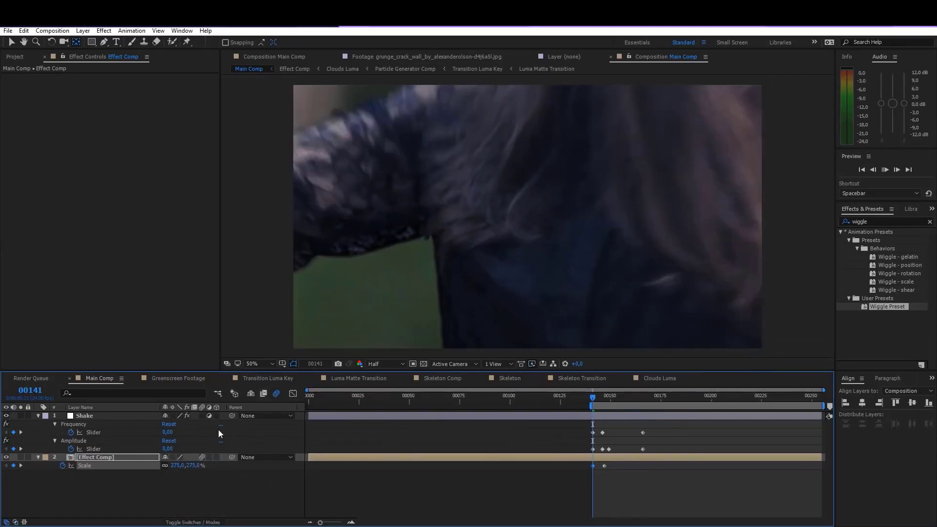
{"action": "key", "text": "space"}
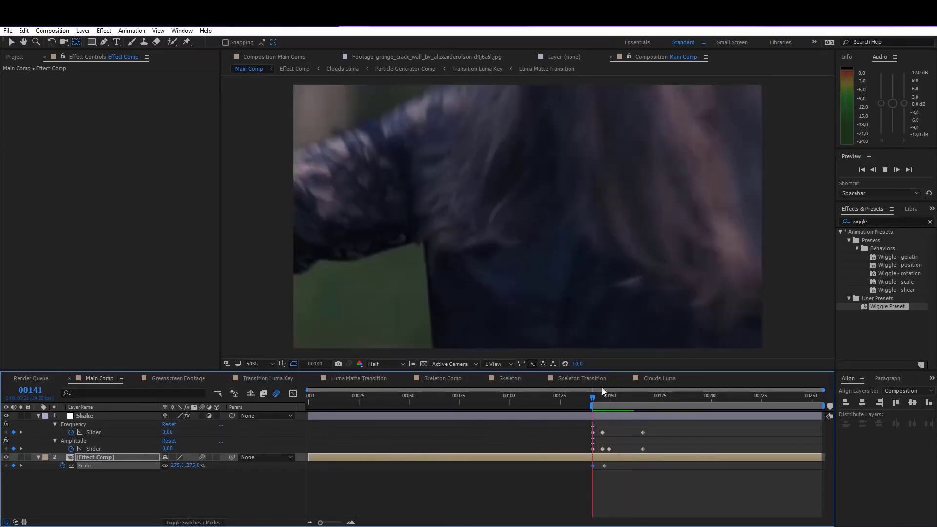
{"action": "left_click", "coordinate": [593, 396]}
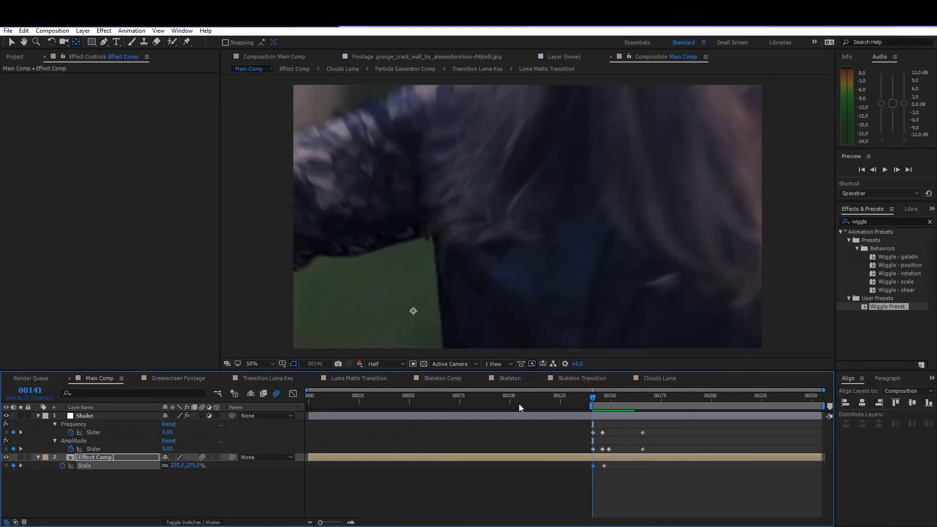
{"action": "right_click", "coordinate": [119, 486]}
{"action": "mouse_move", "coordinate": [154, 394]}
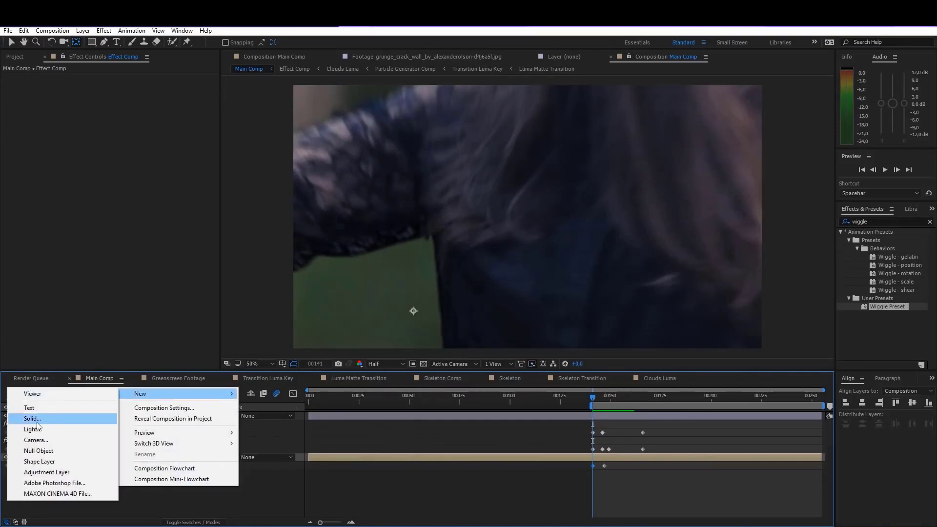
{"action": "key", "text": "Escape"}
Import the Lens Flare Pro Full HD project from the Lens Flare Pro presets folder.
{"action": "left_click", "coordinate": [15, 56]}
{"action": "right_click", "coordinate": [41, 294]}
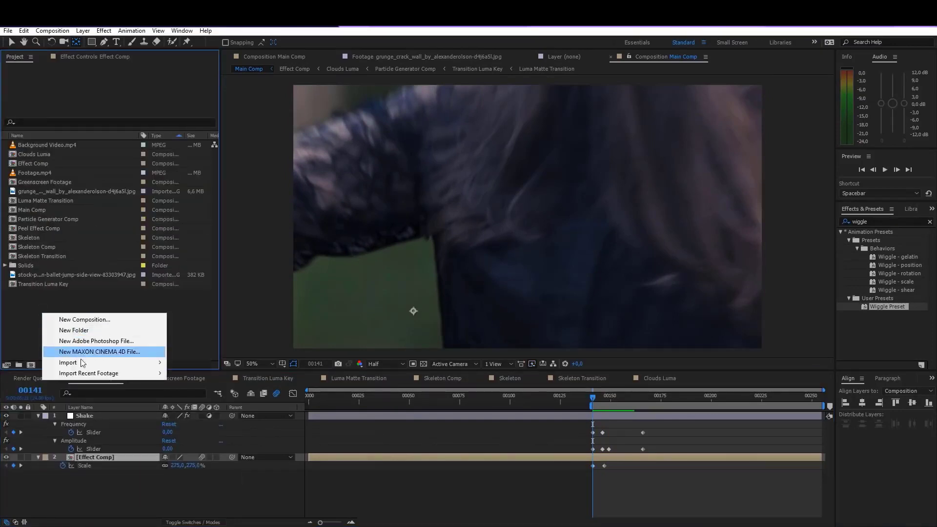
{"action": "mouse_move", "coordinate": [122, 361]}
{"action": "left_click", "coordinate": [206, 362]}
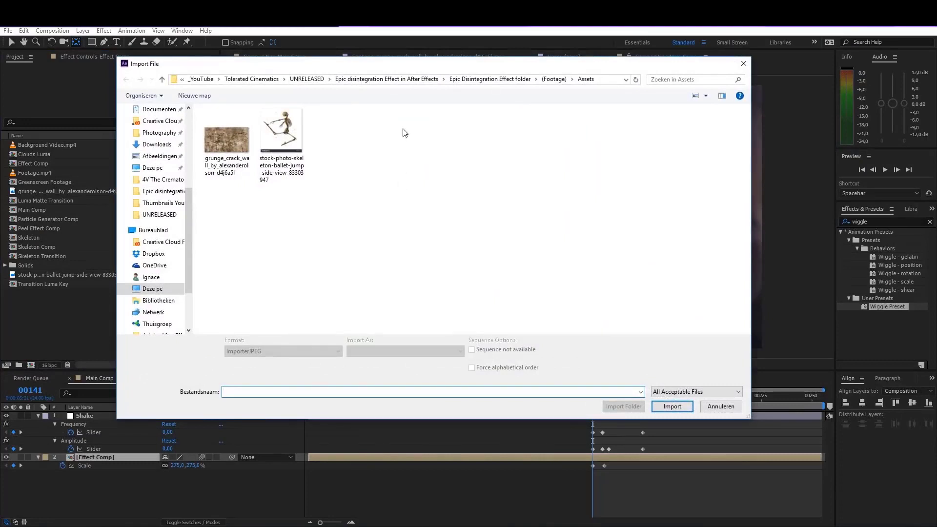
{"action": "left_click", "coordinate": [404, 79]}
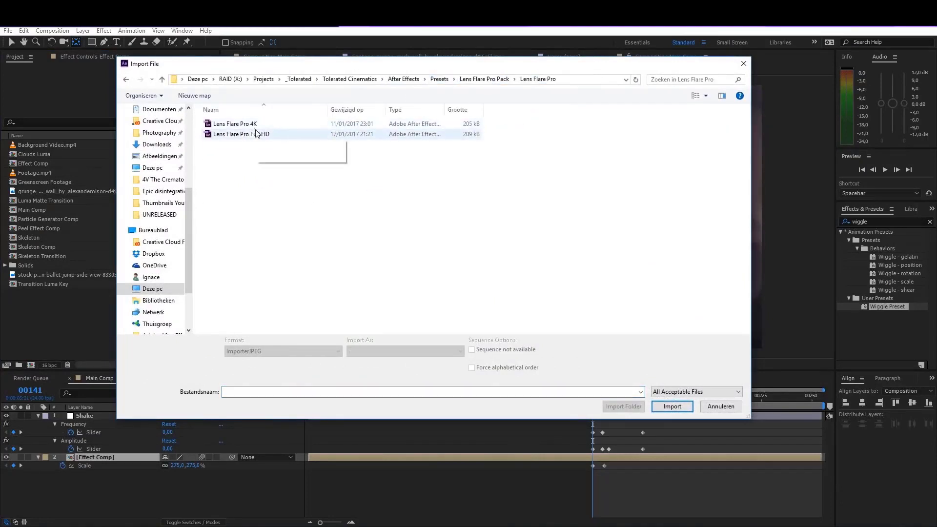
{"action": "left_click", "coordinate": [258, 135]}
{"action": "left_click", "coordinate": [672, 406]}
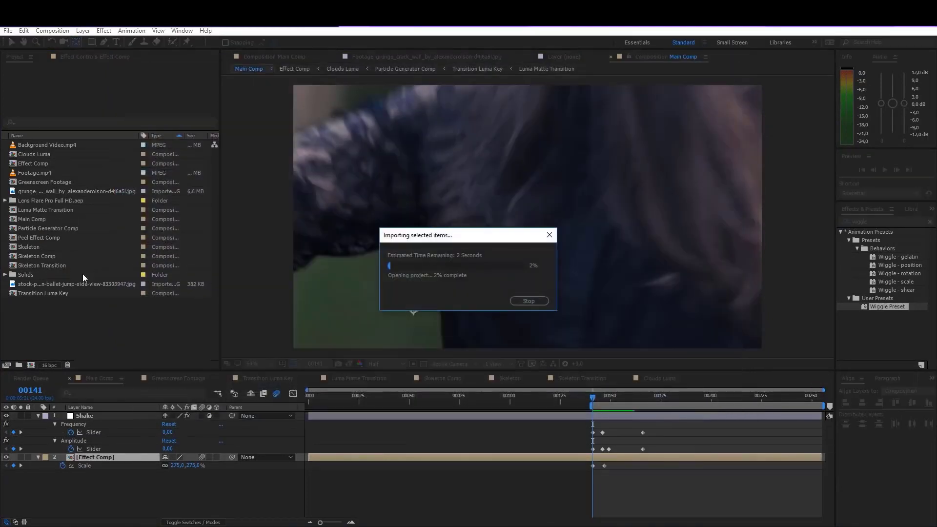
Add the imported Pro Lens Flare Full HD comp directly above Effect Comp in Main Comp and open it.
{"action": "double_click", "coordinate": [15, 200]}
{"action": "left_click_drag", "start_coordinate": [45, 209], "coordinate": [87, 453]}
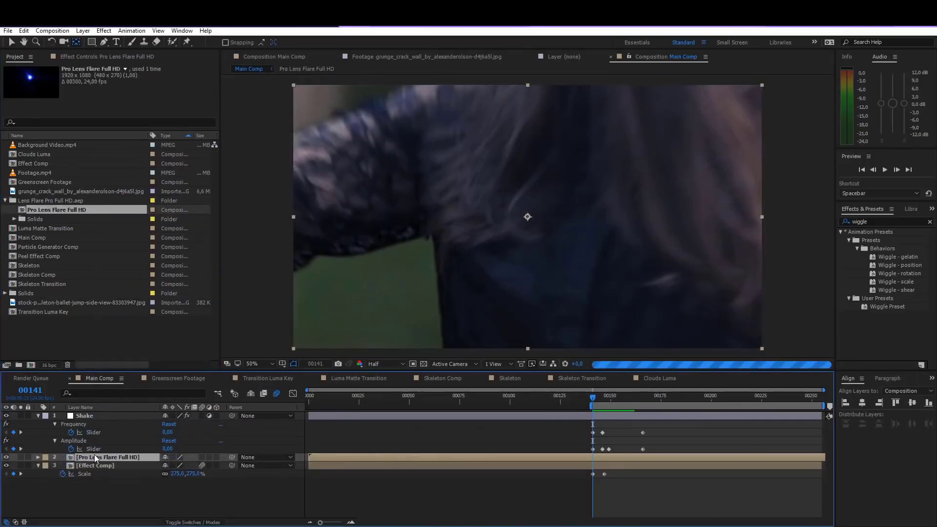
{"action": "double_click", "coordinate": [329, 456]}
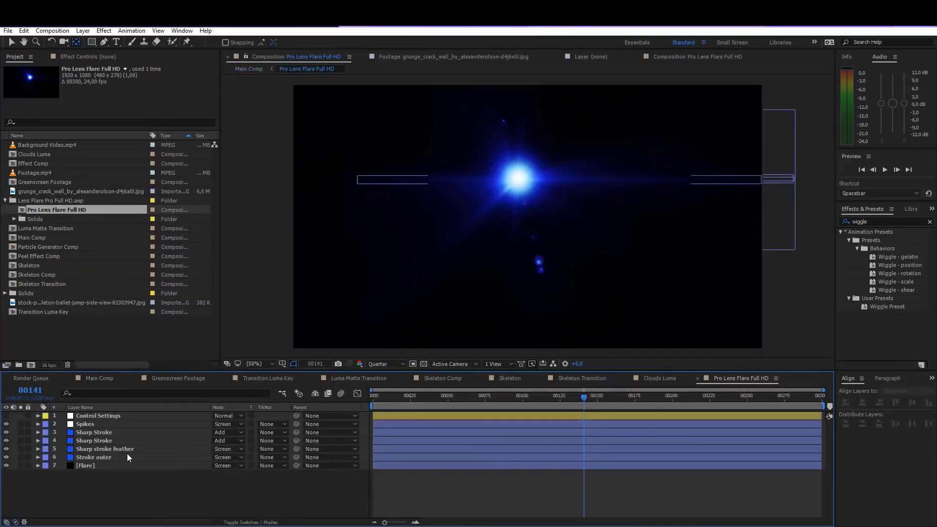
In Control Settings, move the flare's Position to about 382, 736 and raise Flare Amount to 121.
{"action": "left_click", "coordinate": [99, 416]}
{"action": "left_click", "coordinate": [102, 56]}
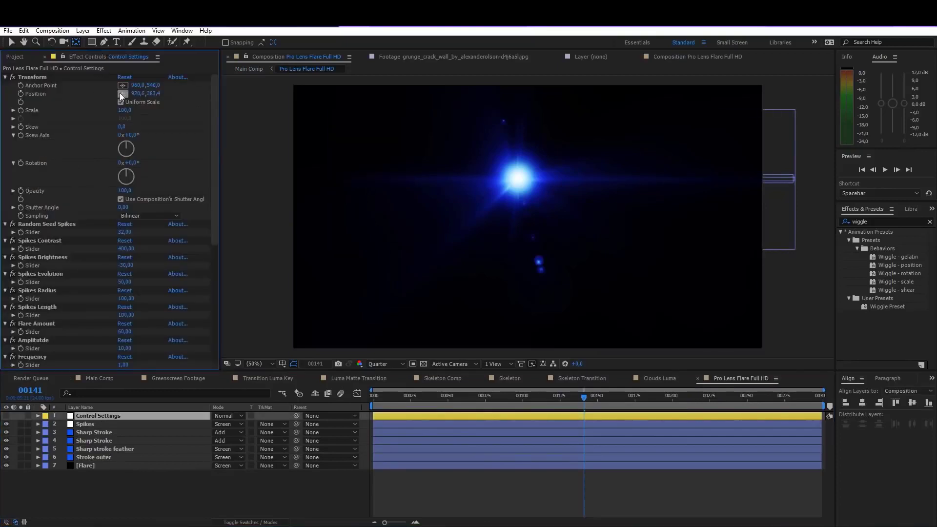
{"action": "left_click", "coordinate": [123, 92]}
{"action": "left_click", "coordinate": [386, 264]}
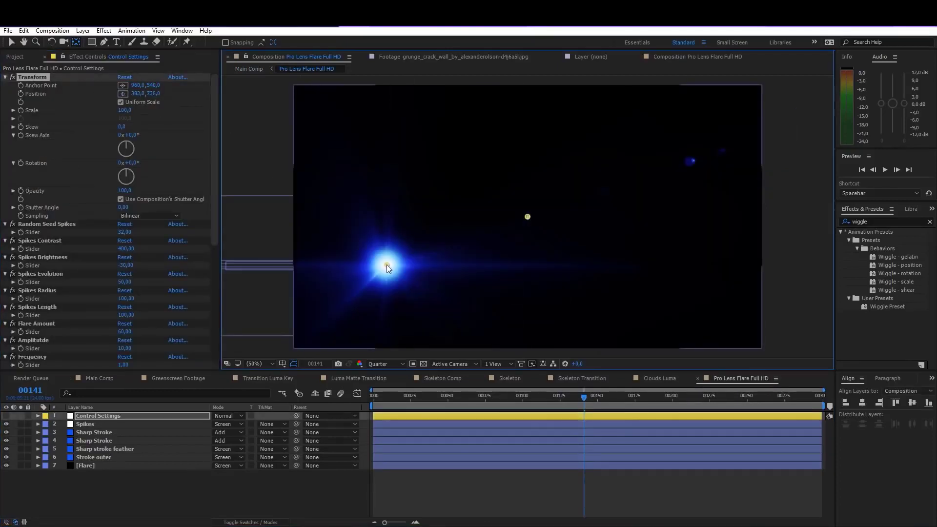
{"action": "scroll", "coordinate": [89, 289], "scroll_direction": "down", "scroll_amount": 5}
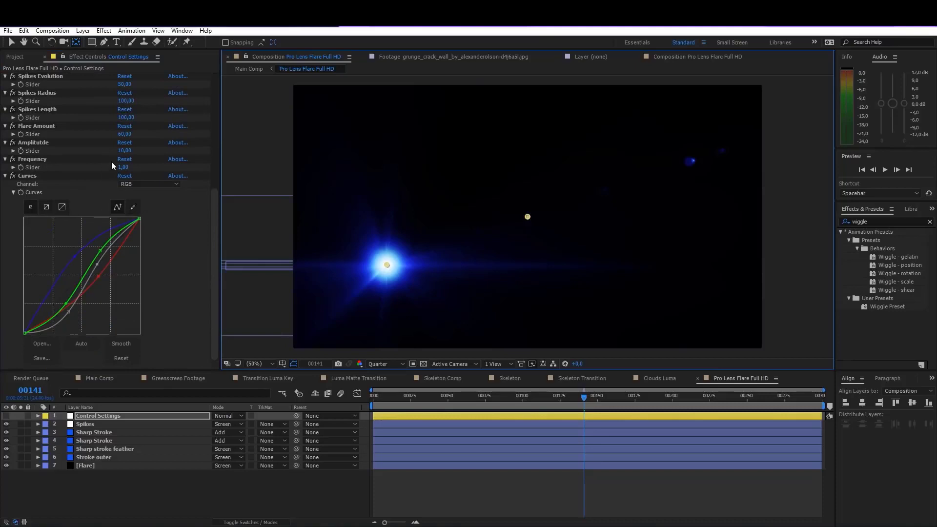
{"action": "scroll", "coordinate": [79, 132], "scroll_direction": "up", "scroll_amount": 3}
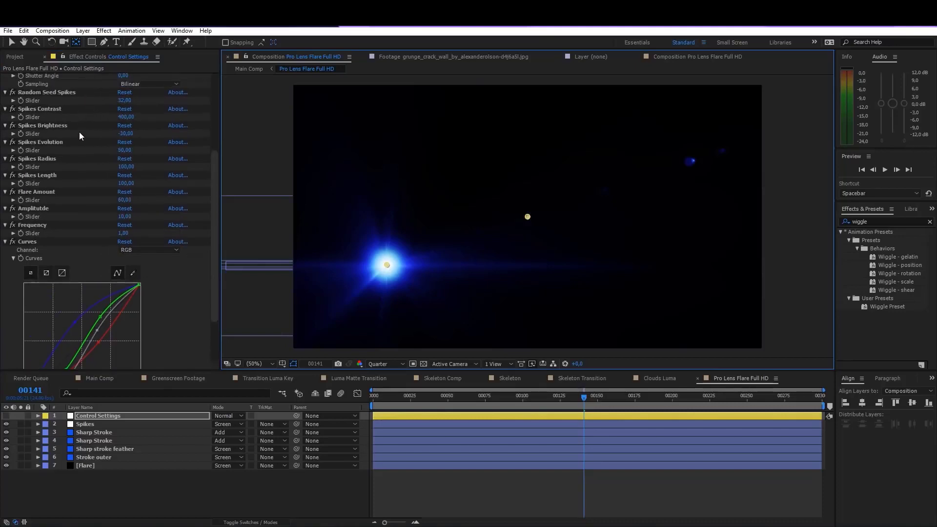
{"action": "left_click_drag", "start_coordinate": [124, 200], "coordinate": [154, 203]}
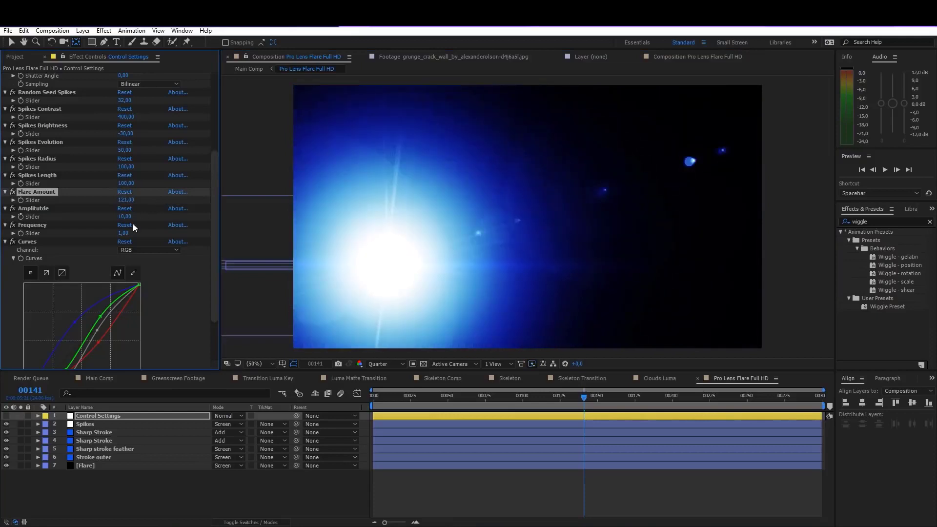
Set the Pro Lens Flare Full HD layer's blending mode to Screen in Main Comp.
{"action": "left_click", "coordinate": [100, 378]}
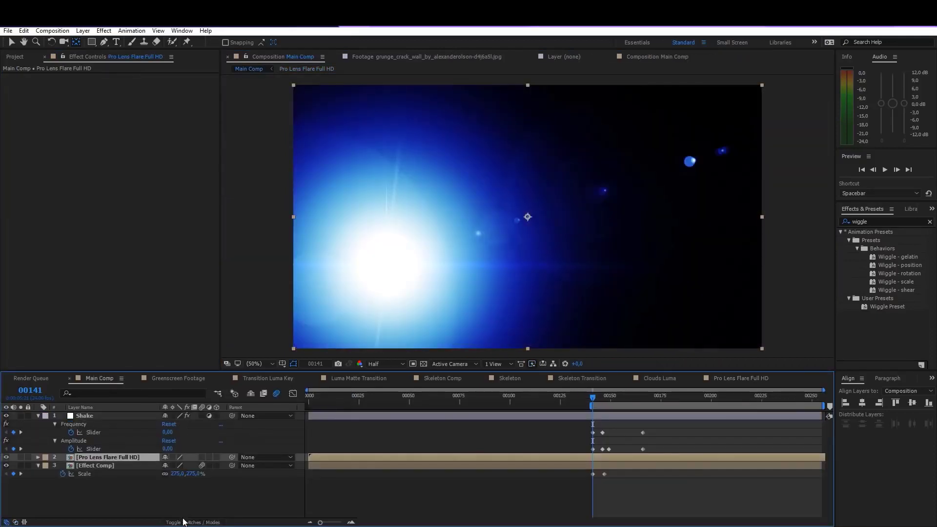
{"action": "left_click", "coordinate": [184, 522]}
{"action": "left_click", "coordinate": [175, 457]}
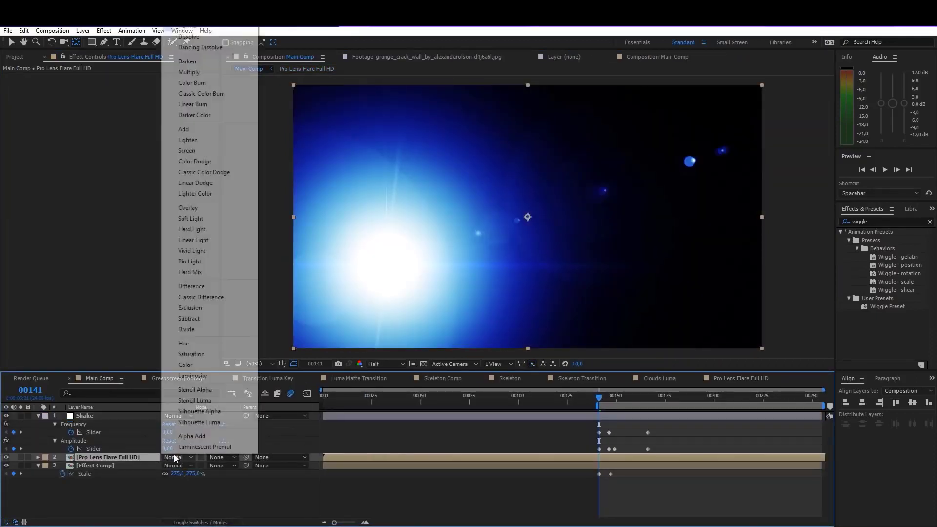
{"action": "left_click", "coordinate": [188, 150]}
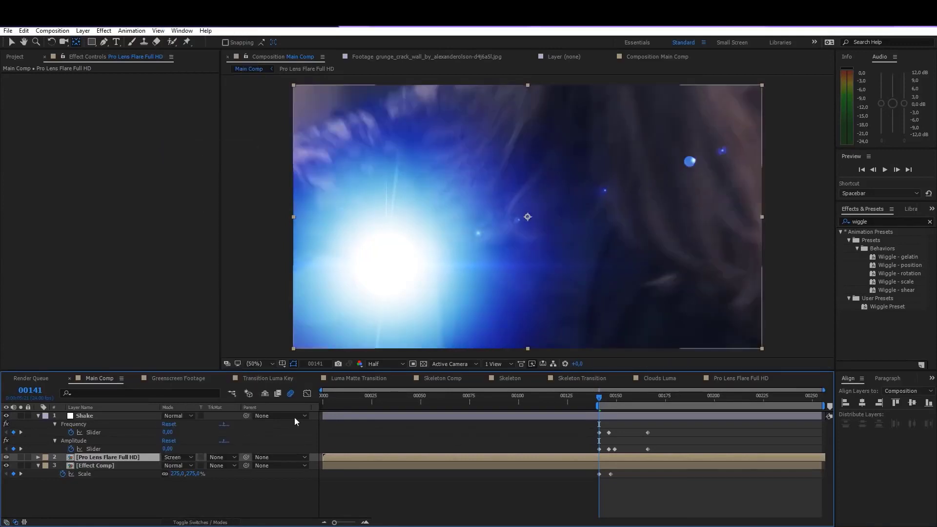
Raise the lens flare's Flare Amount to 160 and extend Main Comp's work area to start a few frames before 141.
{"action": "double_click", "coordinate": [410, 457]}
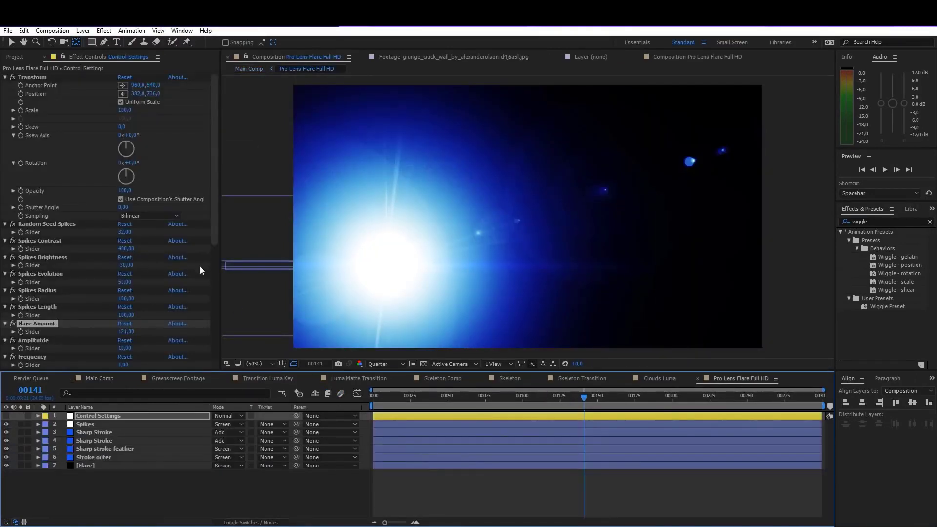
{"action": "left_click_drag", "start_coordinate": [128, 335], "coordinate": [147, 335]}
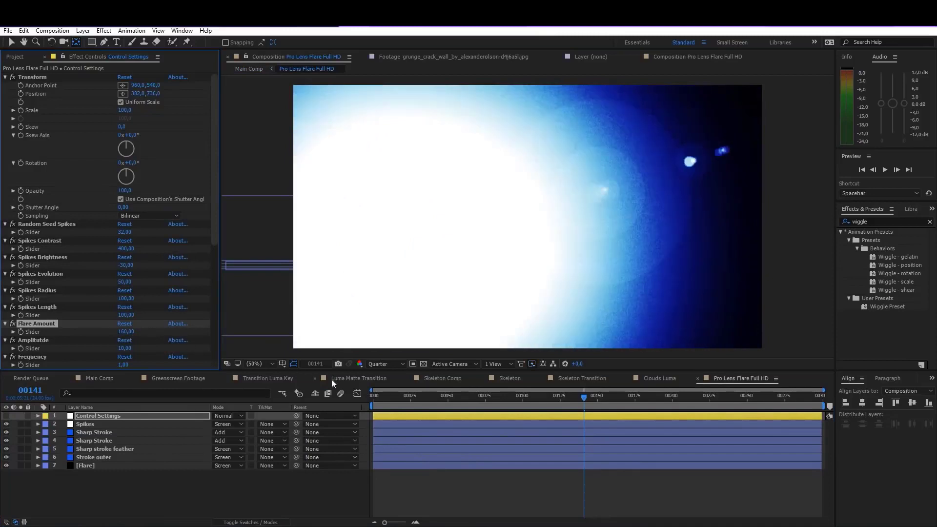
{"action": "left_click", "coordinate": [99, 378]}
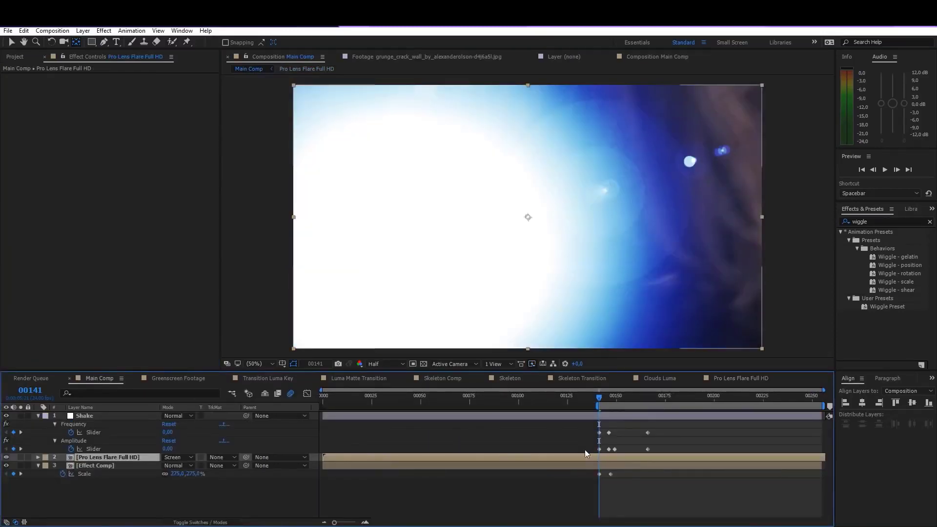
{"action": "left_click_drag", "start_coordinate": [595, 406], "coordinate": [586, 406]}
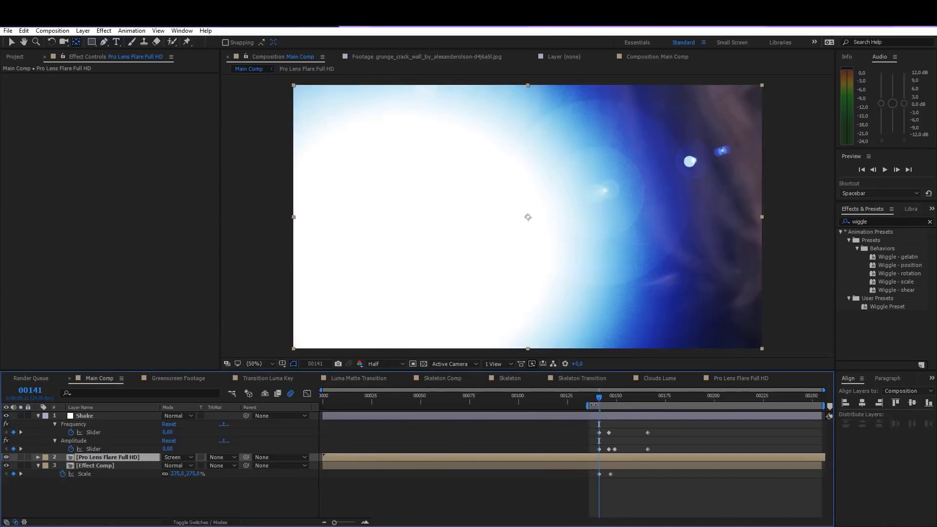
Reopen the lens flare comp and enable keyframing on Control Settings' Flare Amount at frame 141.
{"action": "double_click", "coordinate": [603, 460]}
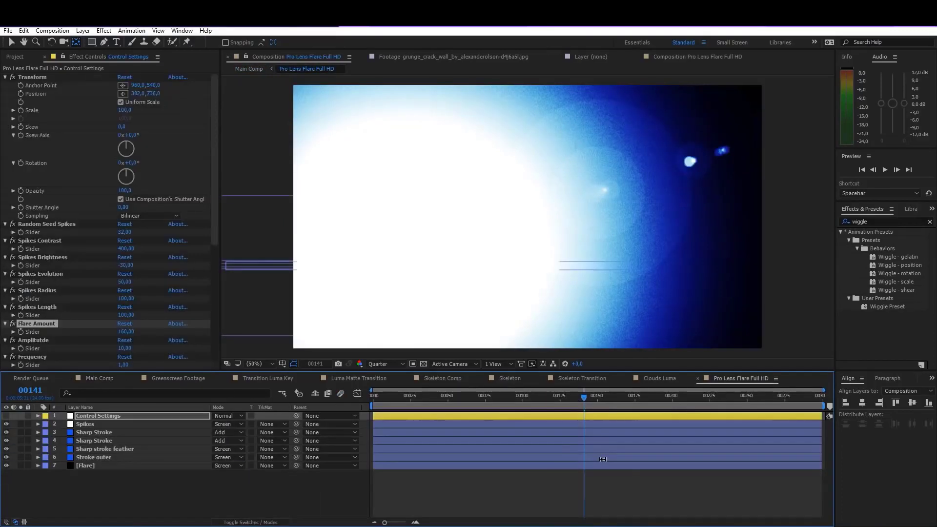
{"action": "left_click", "coordinate": [97, 417]}
{"action": "left_click", "coordinate": [21, 332]}
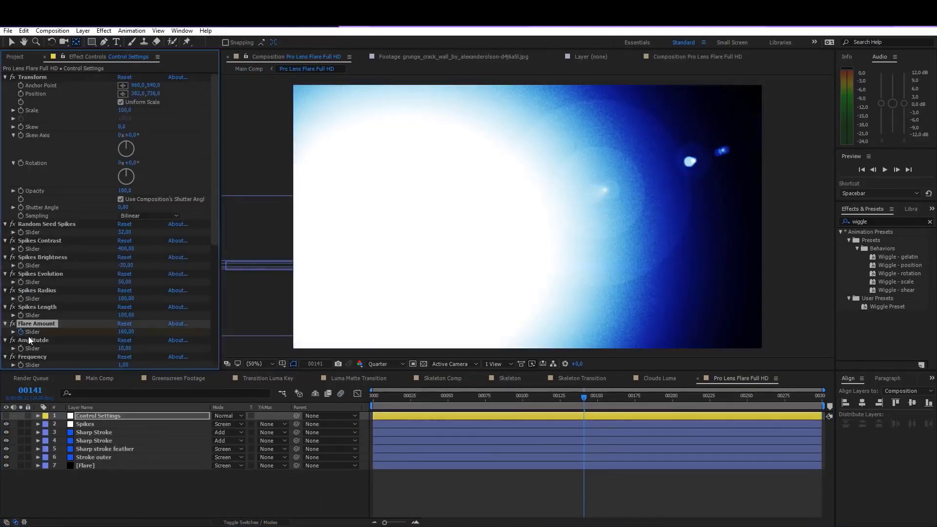
Add a Flare Amount keyframe with a value of 100 at frame 132.
{"action": "key", "text": "Page_Up"}
{"action": "key", "text": "Page_Up"}
{"action": "key", "text": "Page_Up"}
{"action": "key", "text": "Page_Up"}
{"action": "key", "text": "Page_Up"}
{"action": "key", "text": "Page_Up"}
{"action": "key", "text": "Page_Up"}
{"action": "key", "text": "Page_Up"}
{"action": "left_click", "coordinate": [126, 332]}
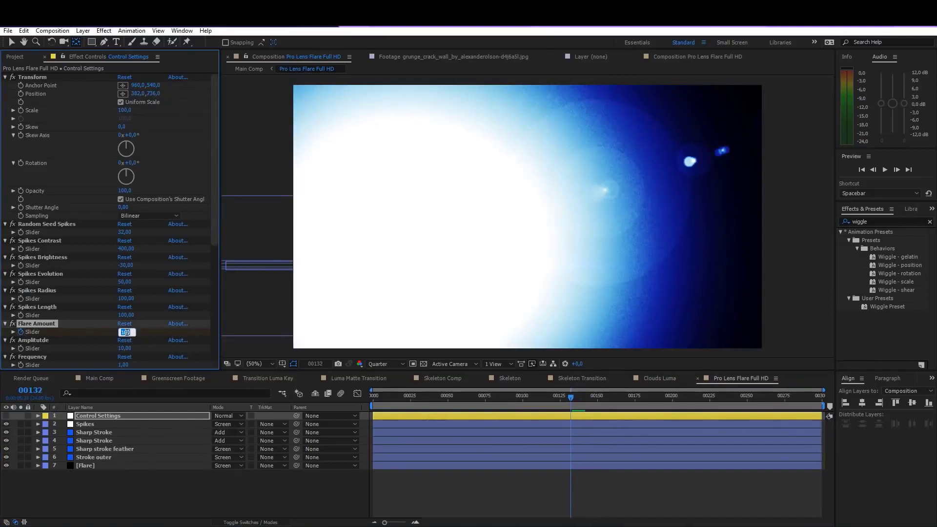
{"action": "type", "text": "1000"}
{"action": "key", "text": "Return"}
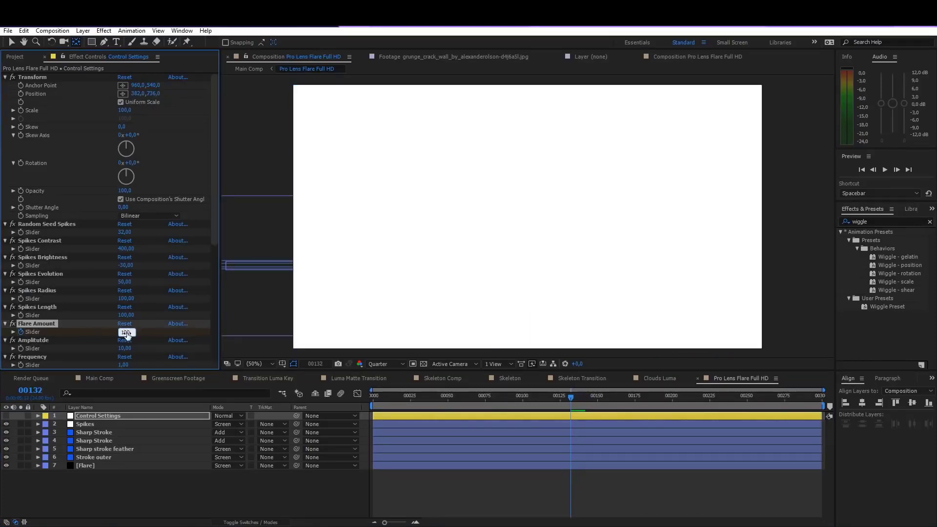
{"action": "key", "text": "Return"}
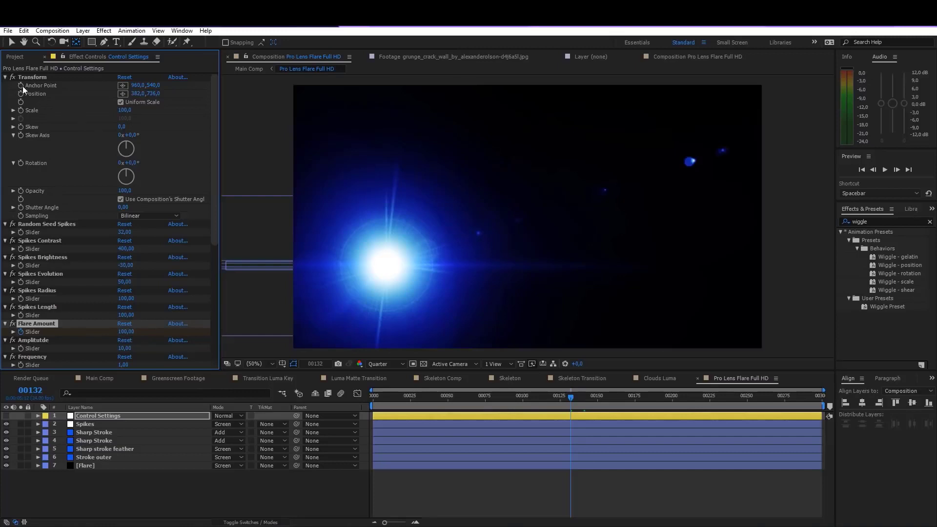
Enable Position keyframing on Control Settings, shift that keyframe to frame 141, and offset the flare's horizontal Position at frame 132.
{"action": "left_click", "coordinate": [20, 94]}
{"action": "key", "text": "u"}
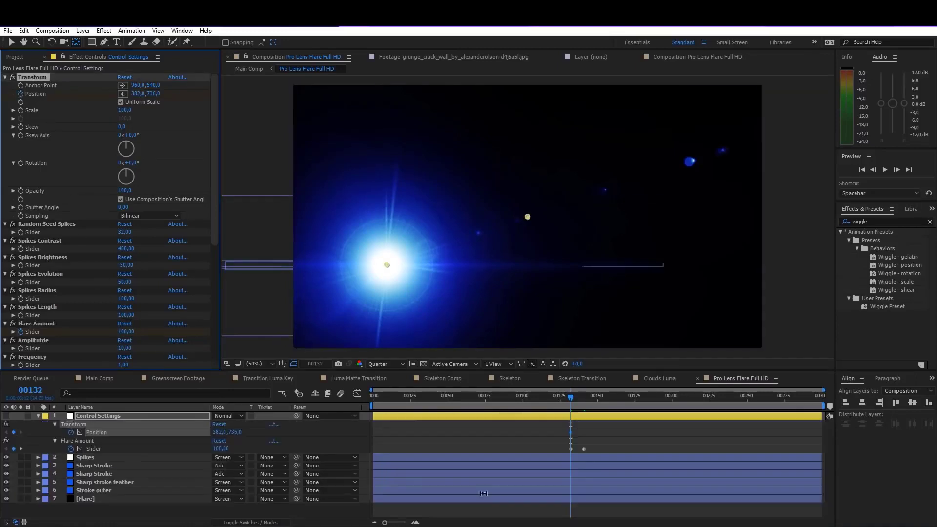
{"action": "left_click_drag", "start_coordinate": [571, 433], "coordinate": [584, 432]}
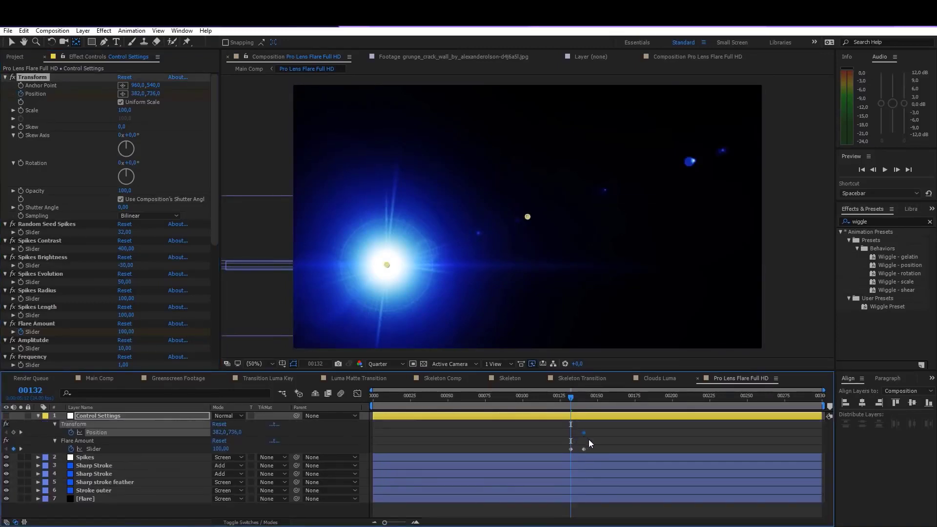
{"action": "left_click_drag", "start_coordinate": [219, 431], "coordinate": [466, 412]}
At frame 158, keyframe Flare Amount at 1, enable keyframing on Spikes Radius and set it to 0.
{"action": "left_click_drag", "start_coordinate": [571, 396], "coordinate": [607, 408]}
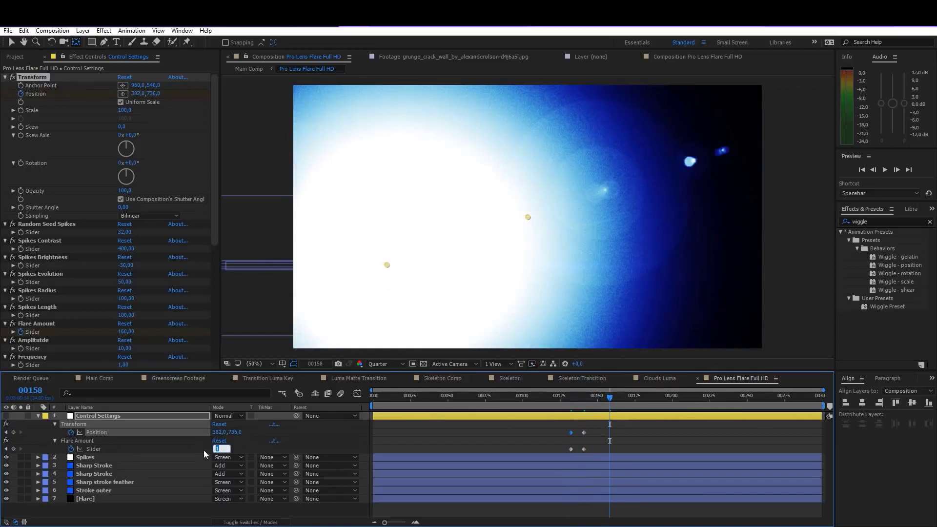
{"action": "key", "text": "Return"}
{"action": "mouse_move", "coordinate": [601, 396]}
{"action": "left_mouse_down"}
{"action": "mouse_move", "coordinate": [582, 400]}
{"action": "mouse_move", "coordinate": [611, 406]}
{"action": "mouse_move", "coordinate": [589, 412]}
{"action": "mouse_move", "coordinate": [609, 398]}
{"action": "left_mouse_up"}
{"action": "left_click", "coordinate": [38, 291]}
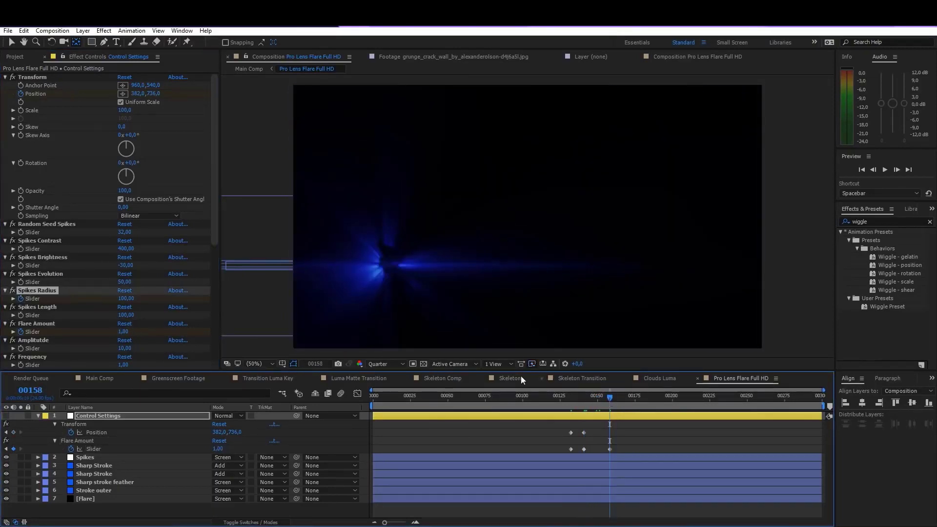
{"action": "left_click_drag", "start_coordinate": [122, 296], "coordinate": [125, 300]}
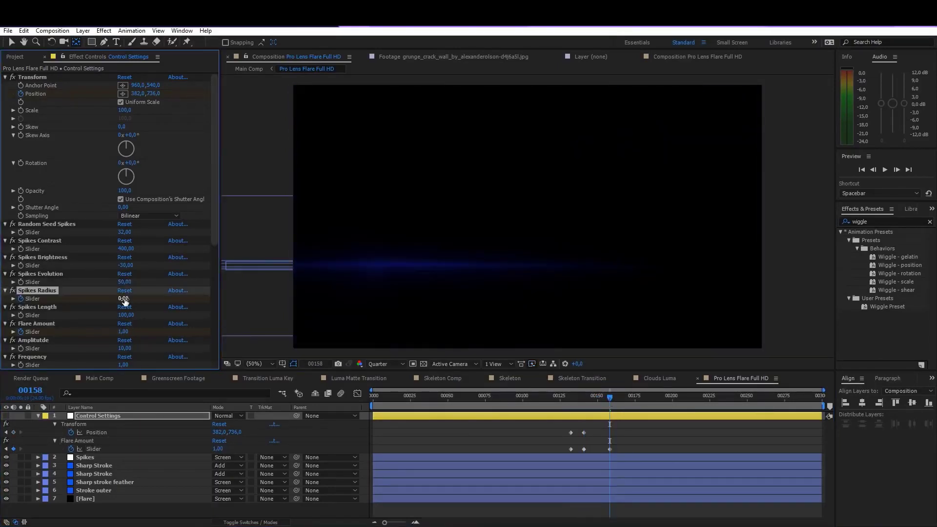
Hide both Sharp Stroke layers, Sharp stroke feather and Stroke outer in the flare comp, and play back Main Comp.
{"action": "left_click", "coordinate": [94, 467]}
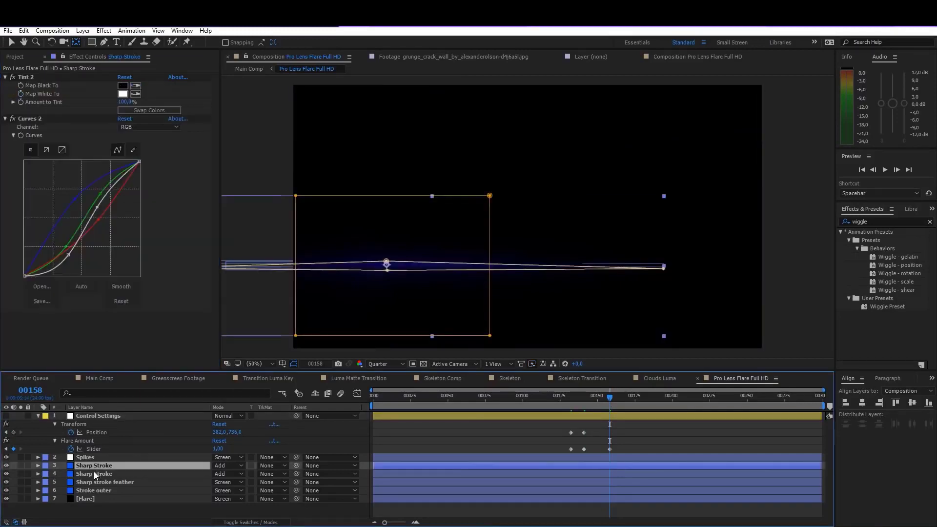
{"action": "left_click", "coordinate": [6, 466]}
{"action": "left_click", "coordinate": [107, 511]}
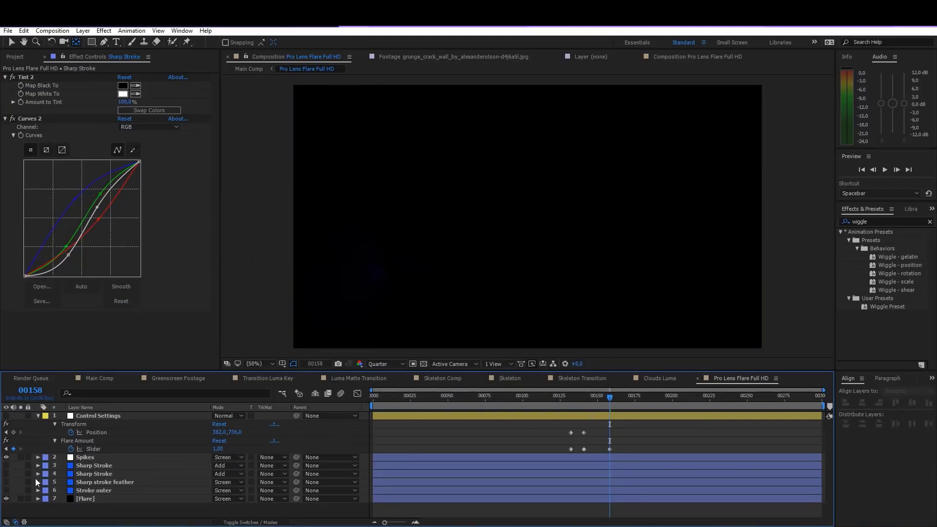
{"action": "left_click", "coordinate": [100, 378]}
{"action": "key", "text": "space"}
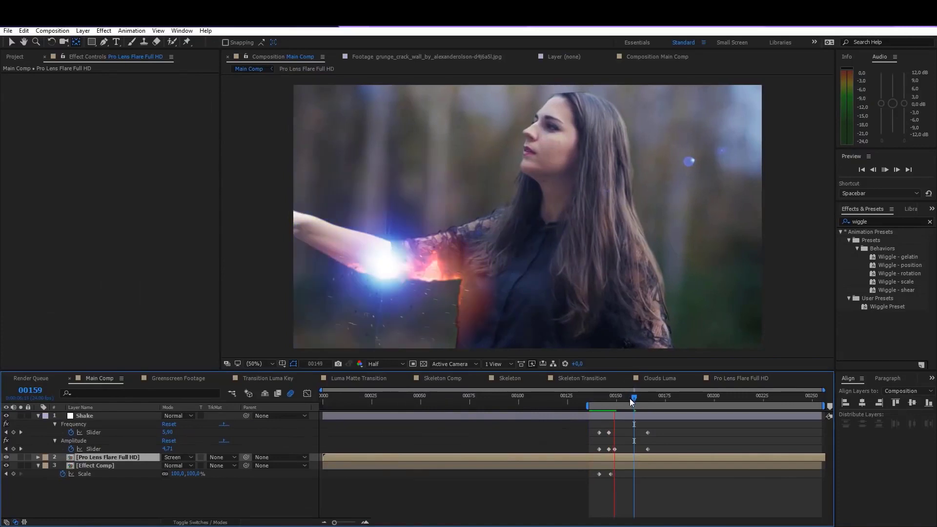
In the flare comp at frame 149, keyframe Control Settings' Position at 426, 860 and move the last Flare Amount keyframe there.
{"action": "mouse_move", "coordinate": [617, 397]}
{"action": "left_mouse_down"}
{"action": "mouse_move", "coordinate": [606, 406]}
{"action": "mouse_move", "coordinate": [614, 411]}
{"action": "left_mouse_up"}
{"action": "double_click", "coordinate": [613, 459]}
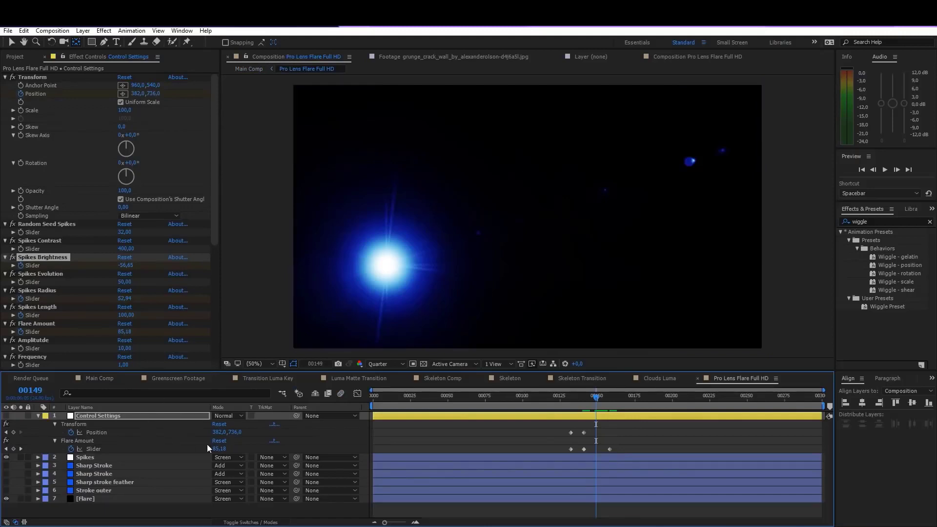
{"action": "left_click_drag", "start_coordinate": [221, 433], "coordinate": [305, 437]}
{"action": "left_click_drag", "start_coordinate": [609, 450], "coordinate": [597, 451]}
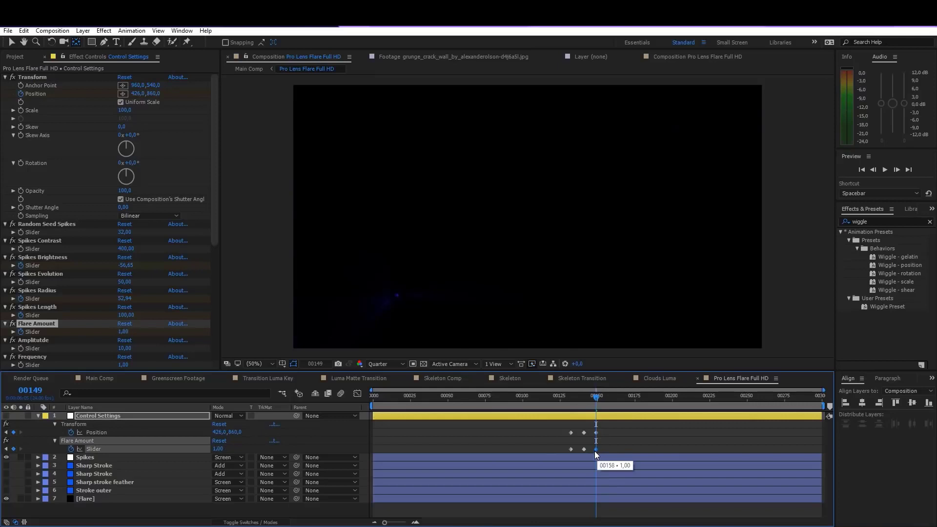
In Main Comp, split the lens flare layer at frame 149 and delete the part after the split.
{"action": "left_click", "coordinate": [75, 377]}
{"action": "key", "text": "ctrl+d"}
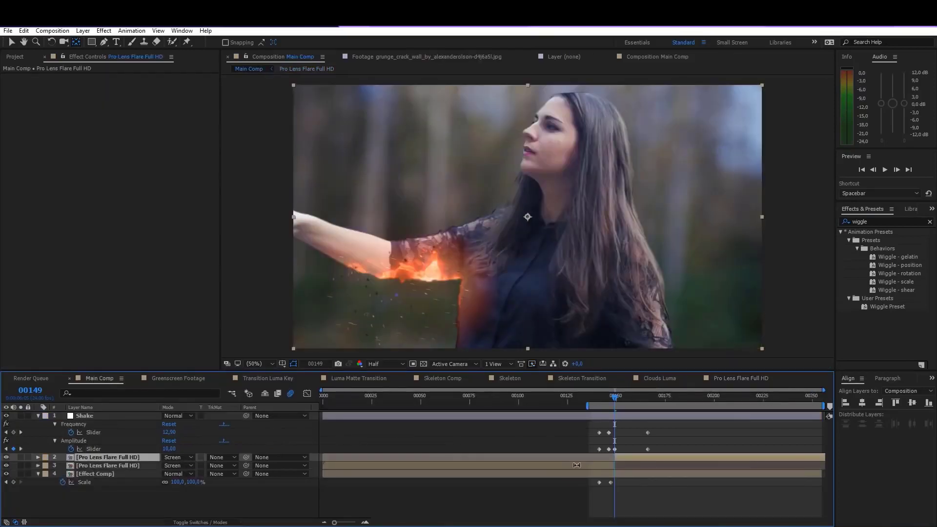
{"action": "key", "text": "Delete"}
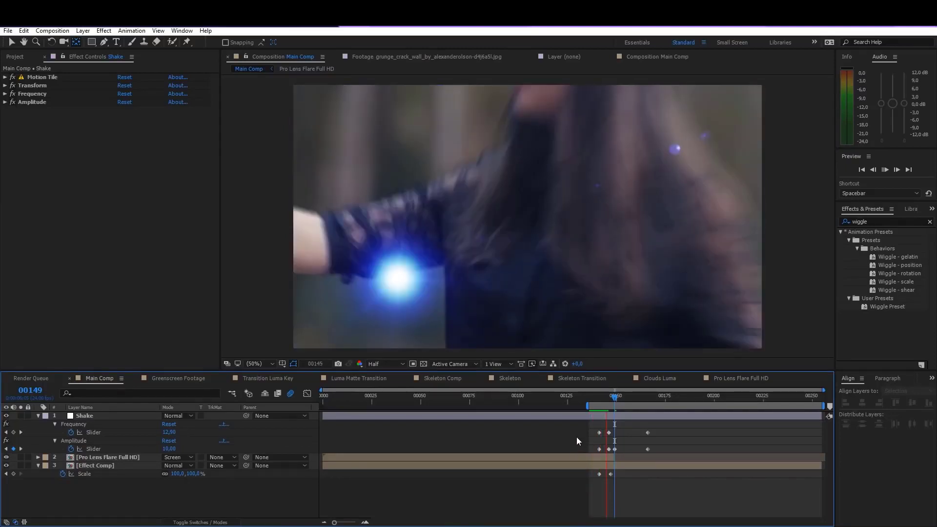
Move Effect Comp's last Scale keyframe to about frame 156 to slow the scale punch-in.
{"action": "left_click", "coordinate": [608, 396]}
{"action": "left_click_drag", "start_coordinate": [607, 396], "coordinate": [611, 401]}
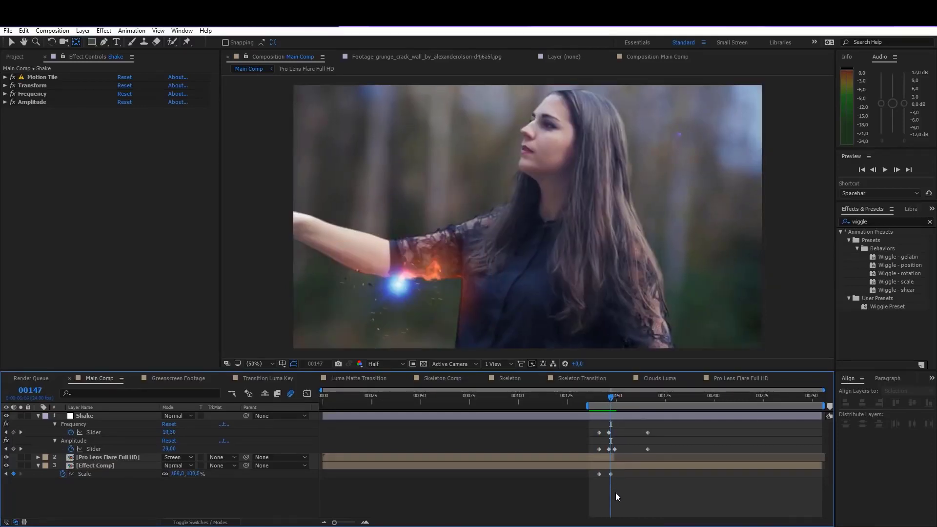
{"action": "left_click_drag", "start_coordinate": [610, 474], "coordinate": [629, 475]}
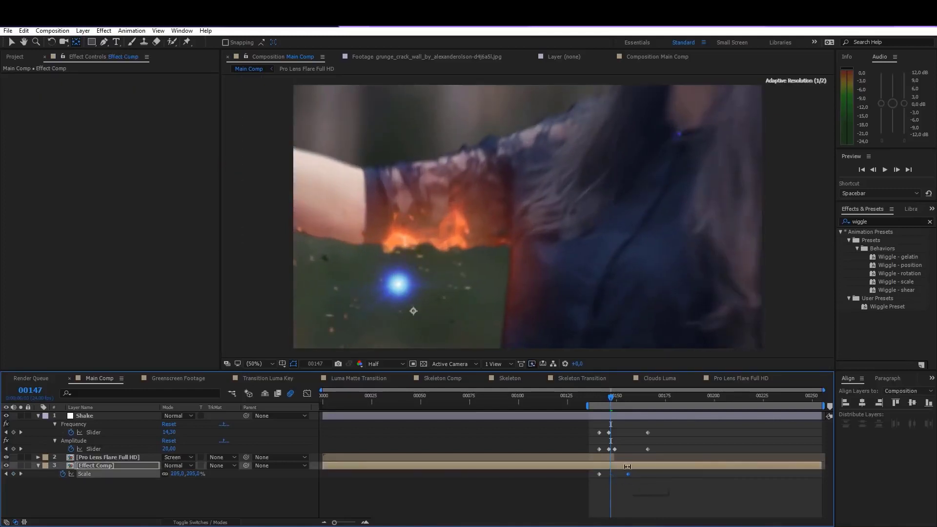
In the flare comp, keyframe Control Settings' Position at 461.6, 702.7 at frame 145 and delete the Position keyframe at frame 149.
{"action": "left_click_drag", "start_coordinate": [610, 397], "coordinate": [607, 435]}
{"action": "double_click", "coordinate": [341, 457]}
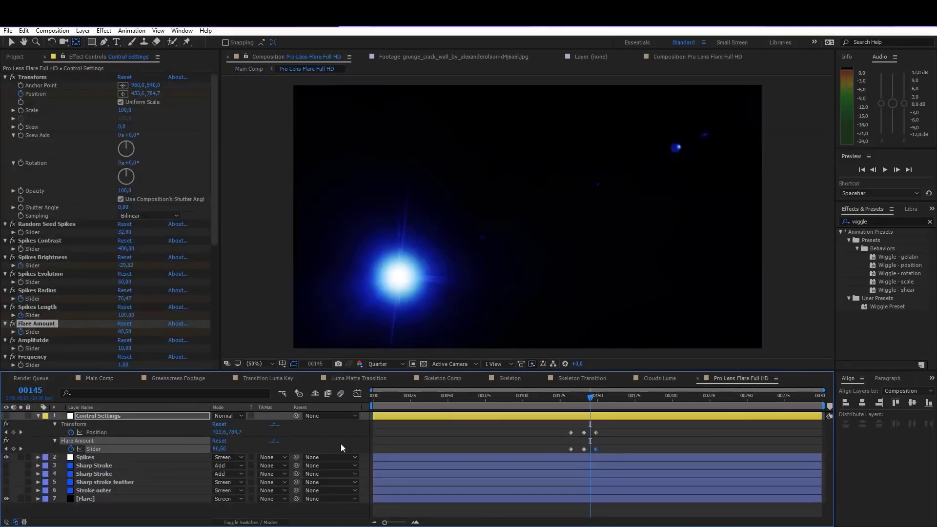
{"action": "left_click_drag", "start_coordinate": [235, 433], "coordinate": [208, 433]}
{"action": "left_click", "coordinate": [93, 381]}
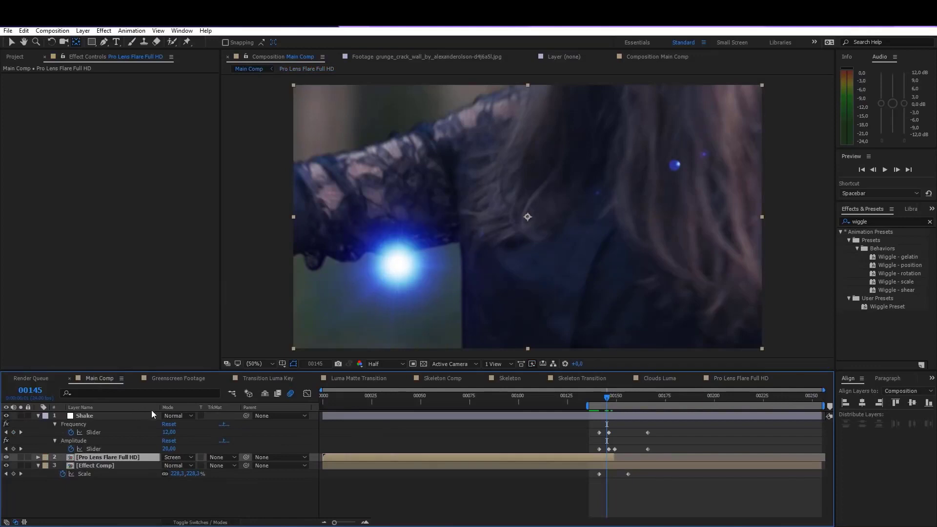
{"action": "double_click", "coordinate": [121, 457]}
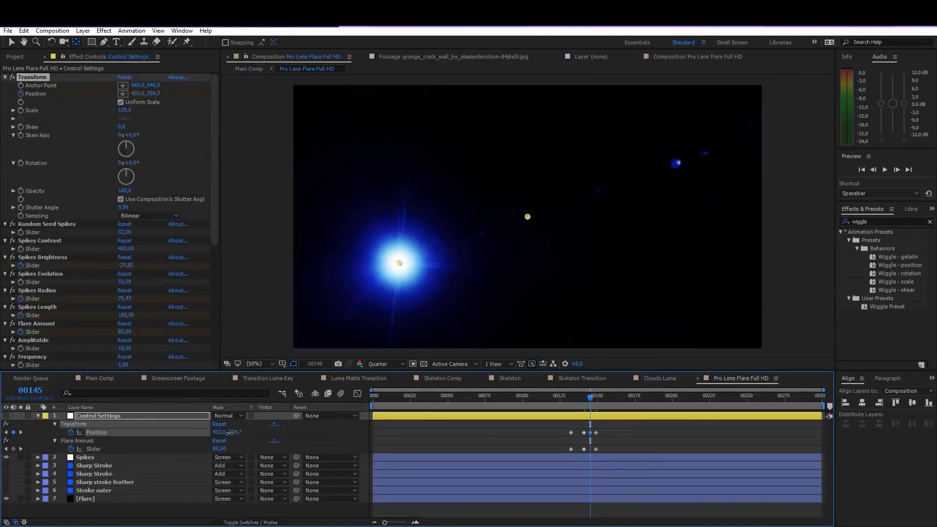
{"action": "left_click_drag", "start_coordinate": [220, 433], "coordinate": [229, 434]}
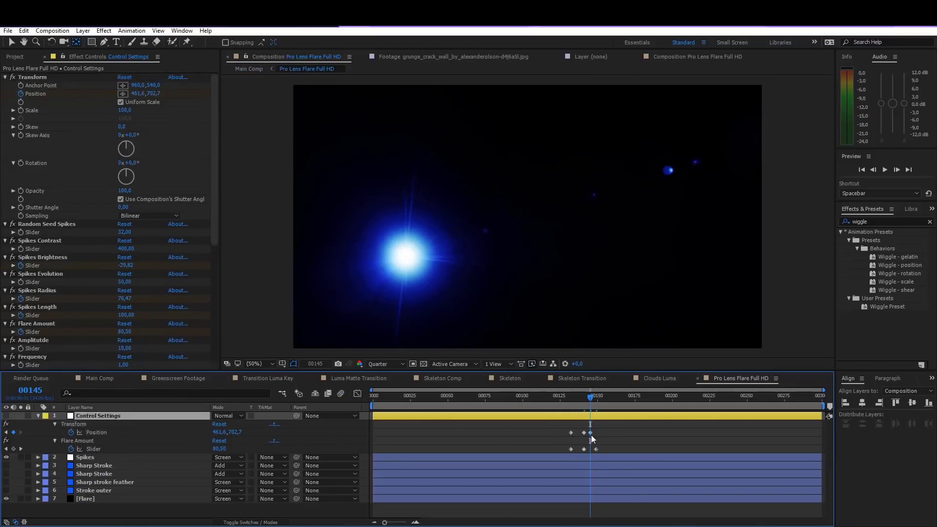
{"action": "left_click", "coordinate": [99, 379]}
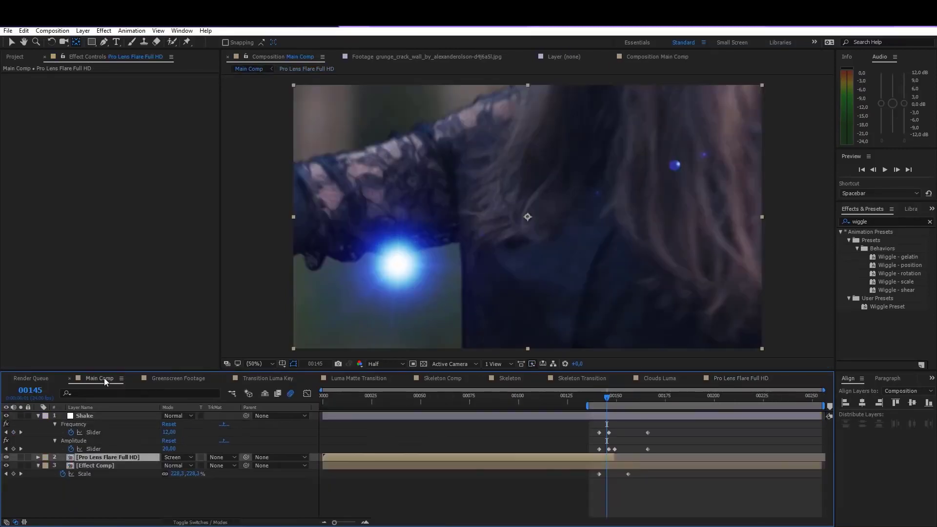
Play back the flash in Main Comp and trim the lens flare layer to end at frame 146.
{"action": "key", "text": "space"}
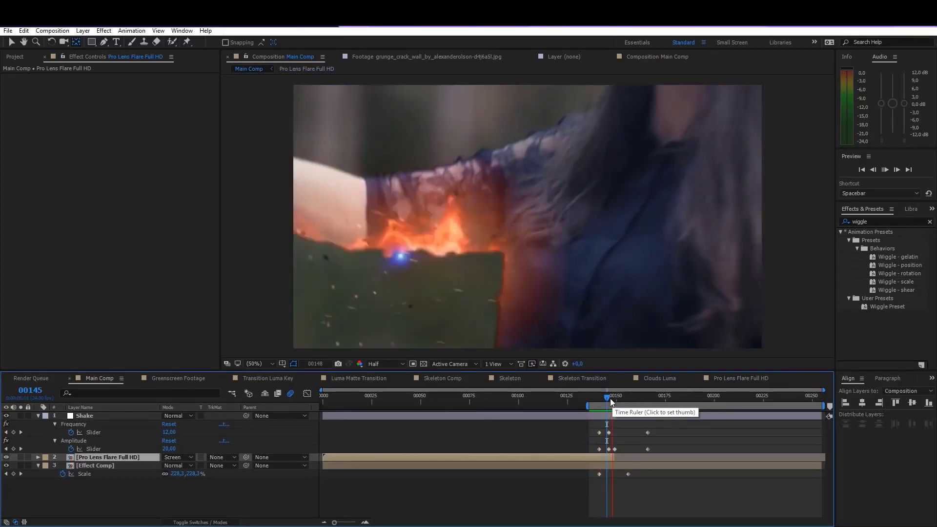
{"action": "key", "text": "space"}
{"action": "left_click_drag", "start_coordinate": [608, 396], "coordinate": [612, 400]}
{"action": "left_click_drag", "start_coordinate": [611, 457], "coordinate": [608, 458]}
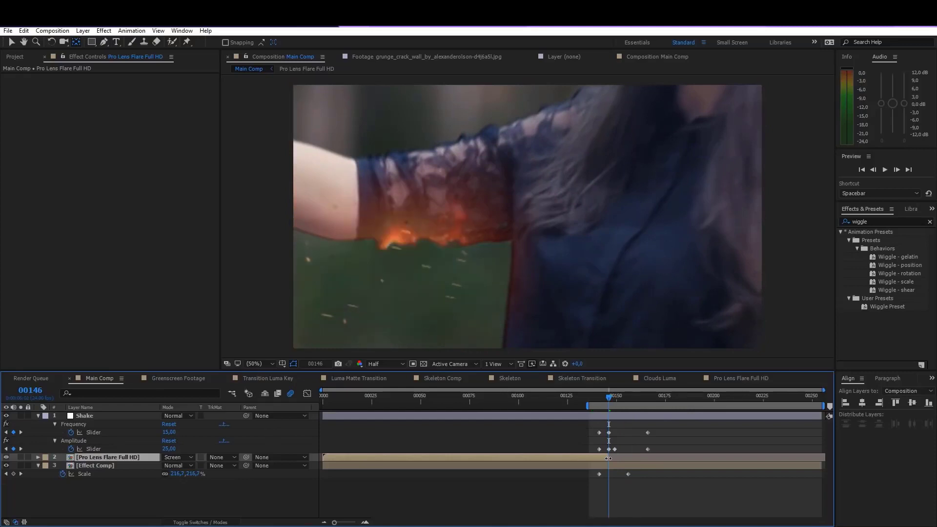
{"action": "key", "text": "space"}
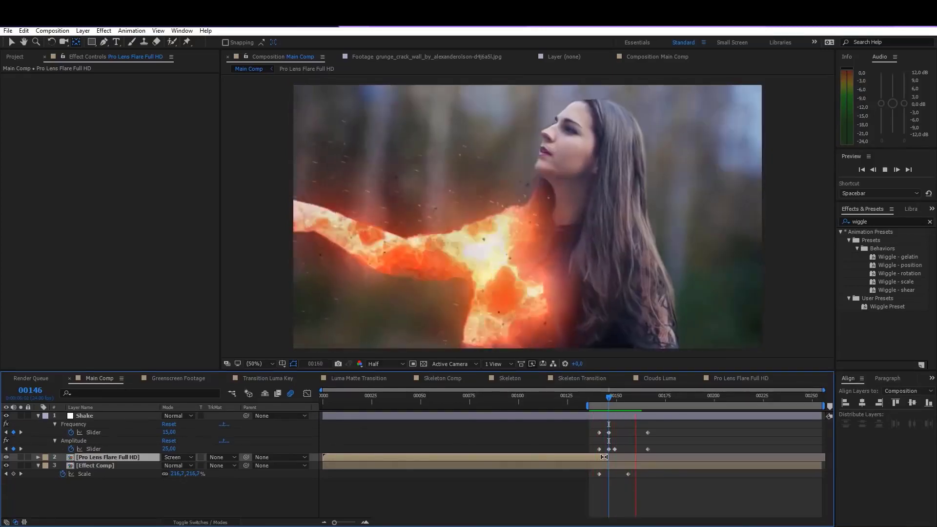
Select the flare's Position and Flare Amount keyframes at frames 132 and 141, and play back Main Comp.
{"action": "left_click", "coordinate": [599, 394]}
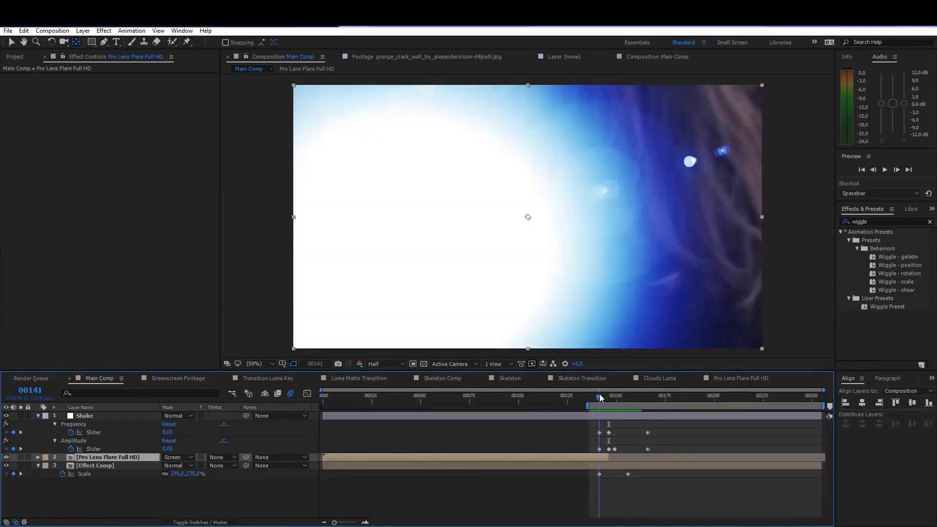
{"action": "double_click", "coordinate": [595, 458]}
{"action": "left_click_drag", "start_coordinate": [555, 424], "coordinate": [584, 453]}
{"action": "left_click", "coordinate": [105, 378]}
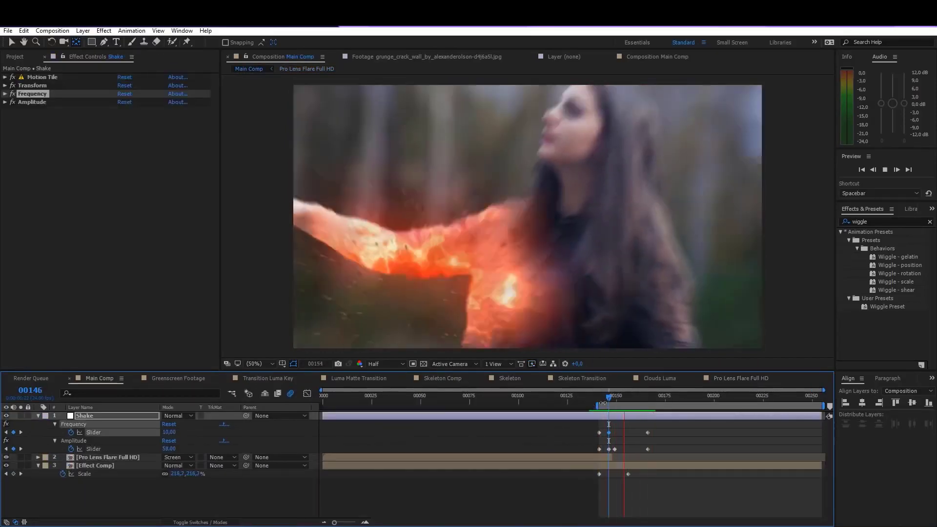
{"action": "key", "text": "space"}
{"action": "key", "text": "space"}
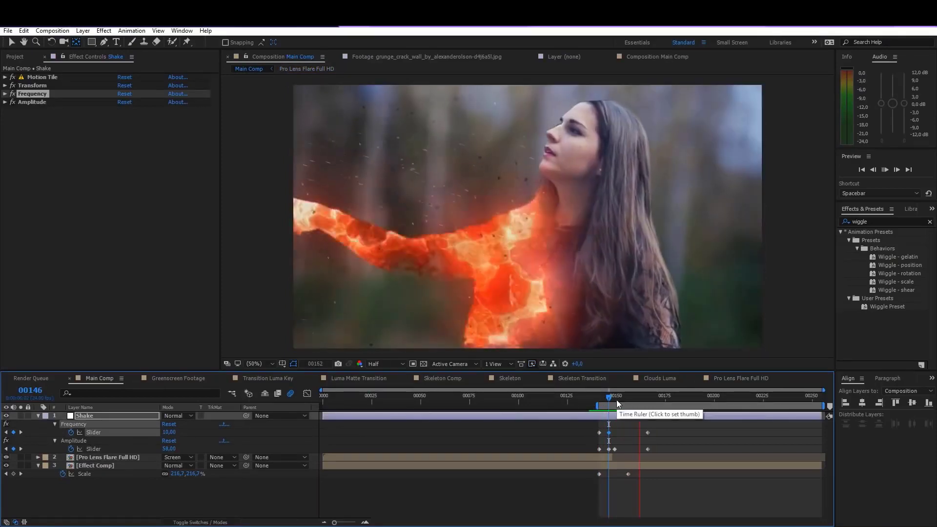
At frame 168 in Main Comp, add a new adjustment layer and name it Color.
{"action": "left_click_drag", "start_coordinate": [617, 400], "coordinate": [651, 401]}
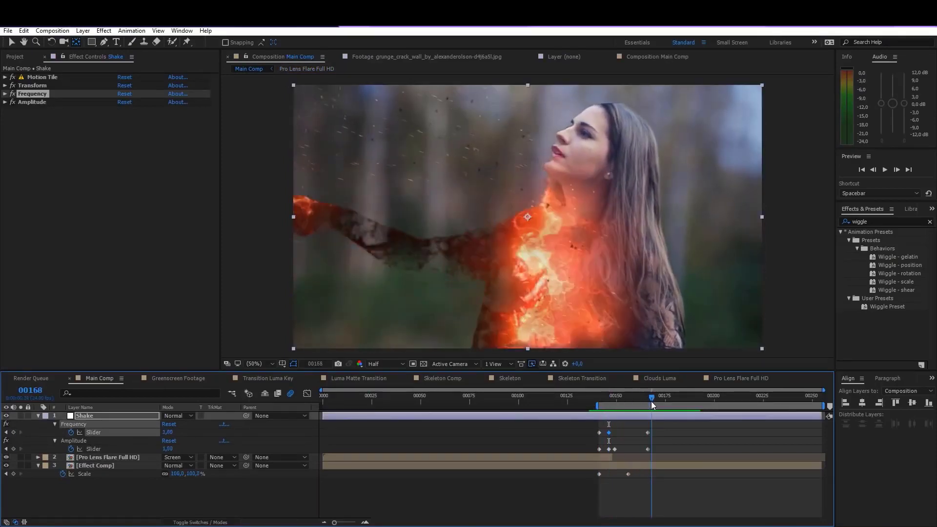
{"action": "right_click", "coordinate": [131, 495]}
{"action": "mouse_move", "coordinate": [153, 398]}
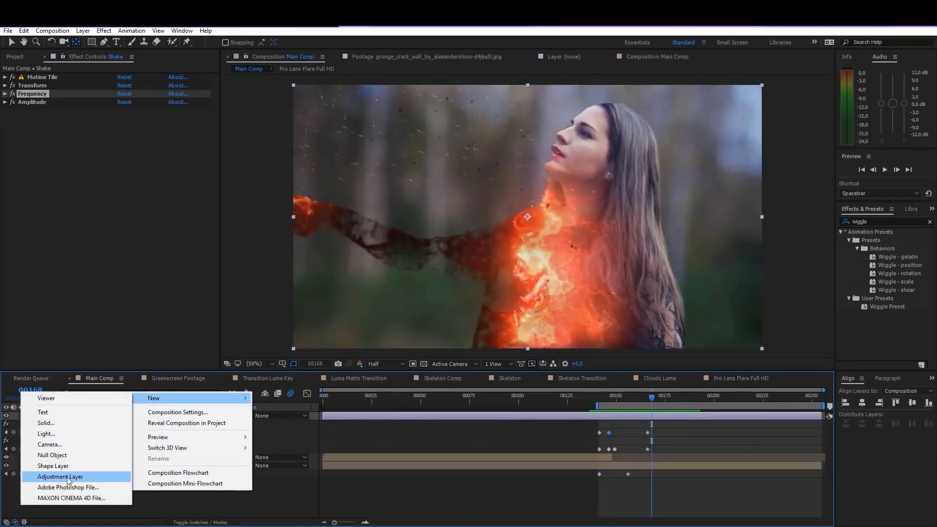
{"action": "left_click", "coordinate": [61, 474]}
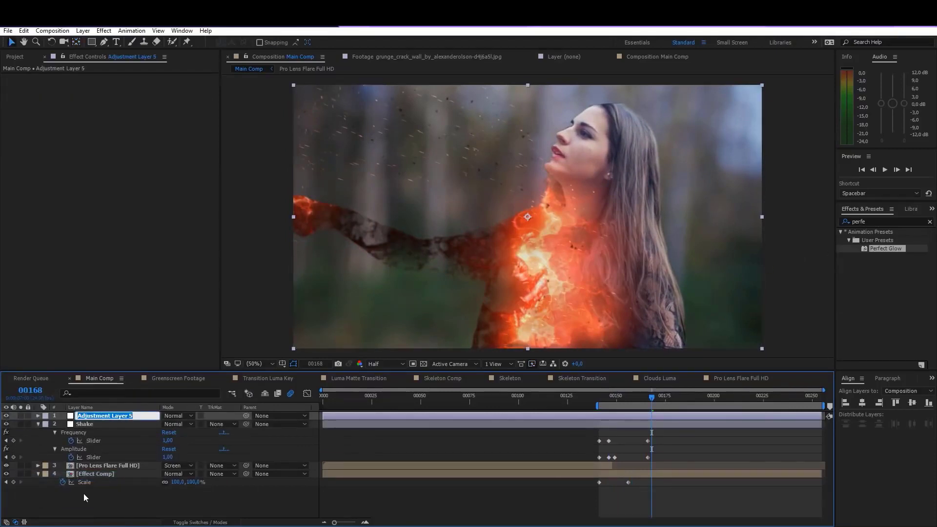
{"action": "type", "text": "Color"}
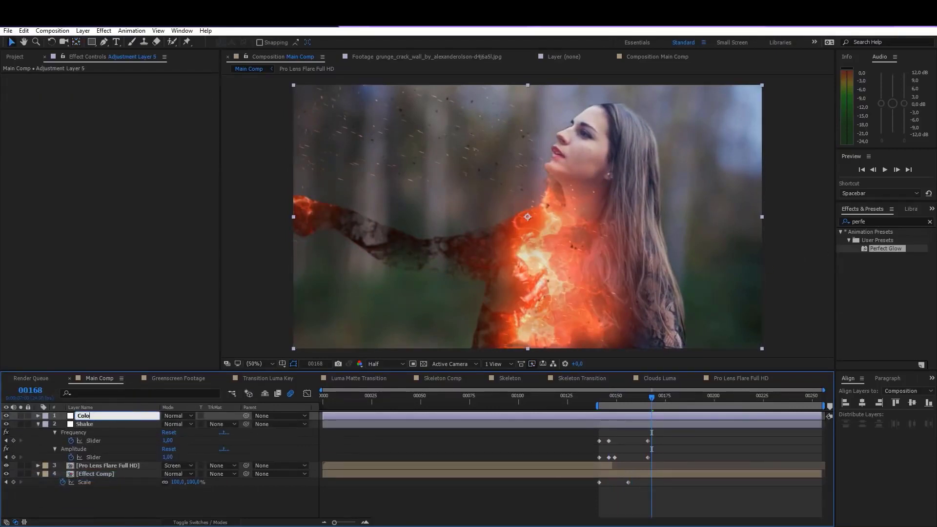
{"action": "key", "text": "Return"}
Apply the Apply Color LUT effect to the Color layer using Apocalypse.3dl.
{"action": "left_click_drag", "start_coordinate": [868, 222], "coordinate": [727, 240]}
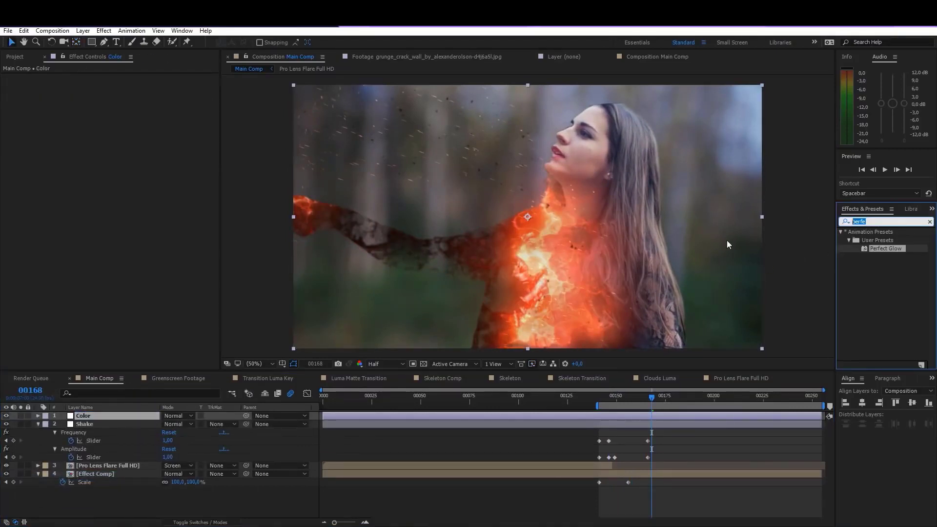
{"action": "type", "text": "apply"}
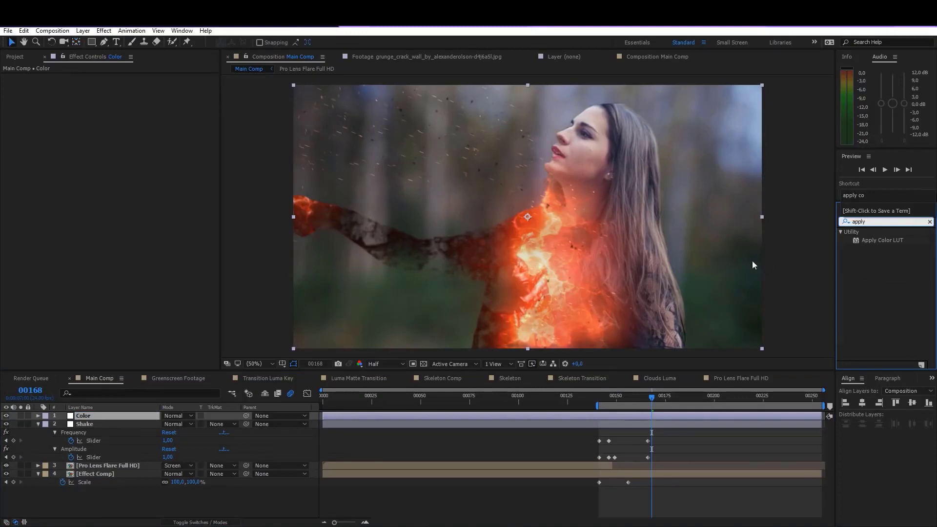
{"action": "double_click", "coordinate": [883, 240]}
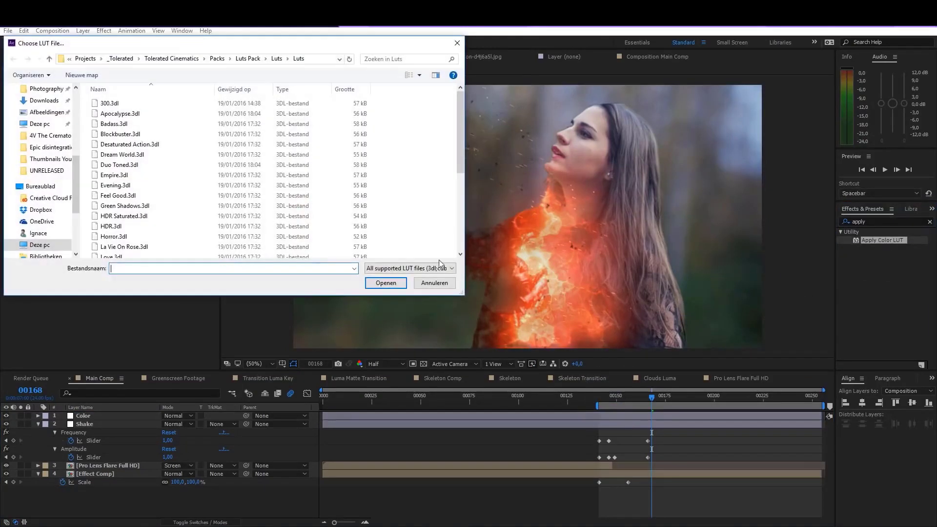
{"action": "left_click", "coordinate": [115, 124]}
{"action": "left_click", "coordinate": [120, 114]}
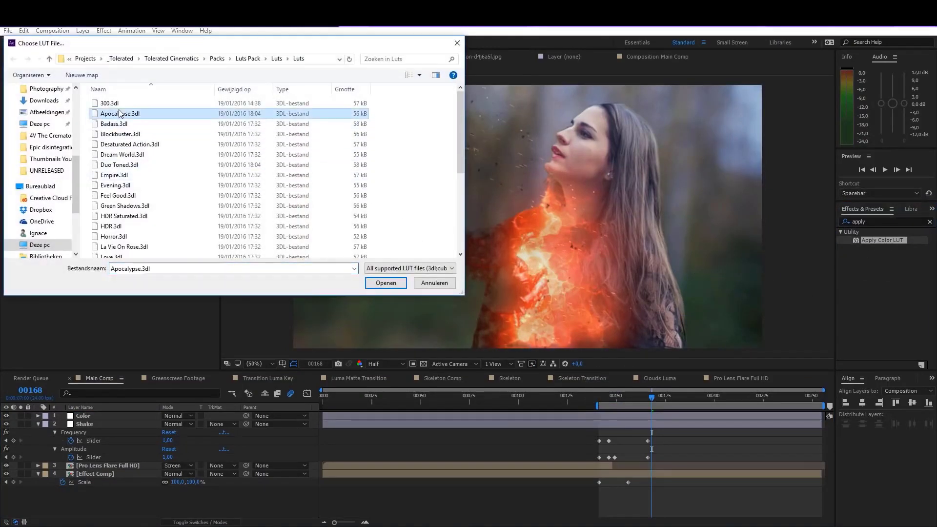
{"action": "left_click", "coordinate": [386, 282]}
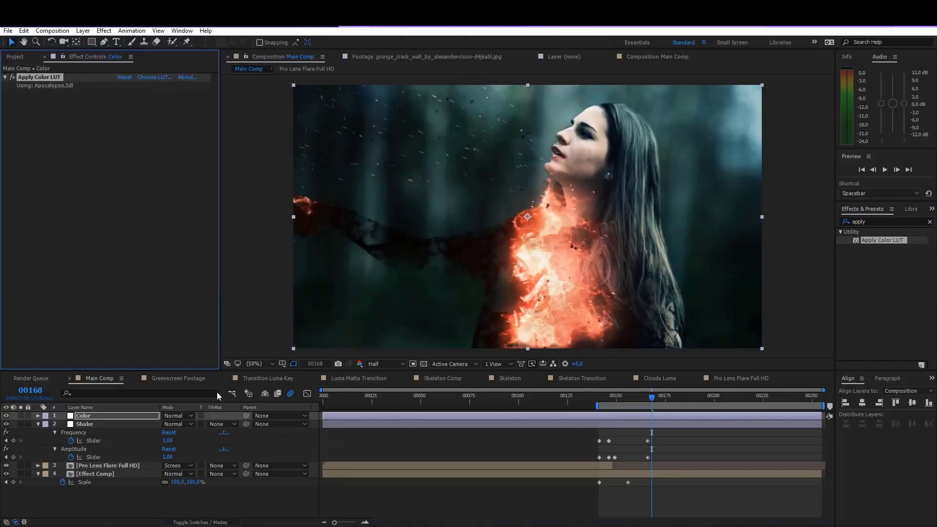
Set the Color adjustment layer's opacity to 50%.
{"action": "left_click", "coordinate": [142, 415]}
{"action": "key", "text": "t"}
{"action": "left_click_drag", "start_coordinate": [164, 425], "coordinate": [151, 425]}
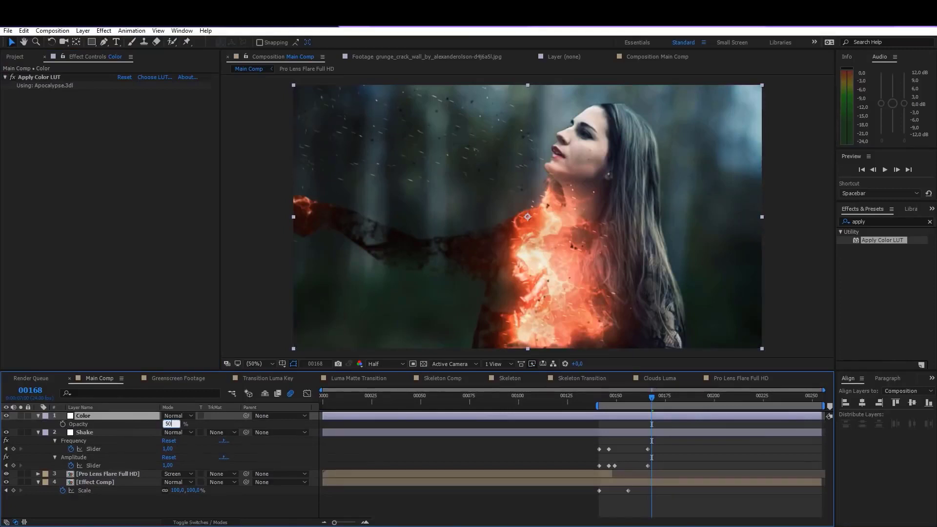
{"action": "key", "text": "Return"}
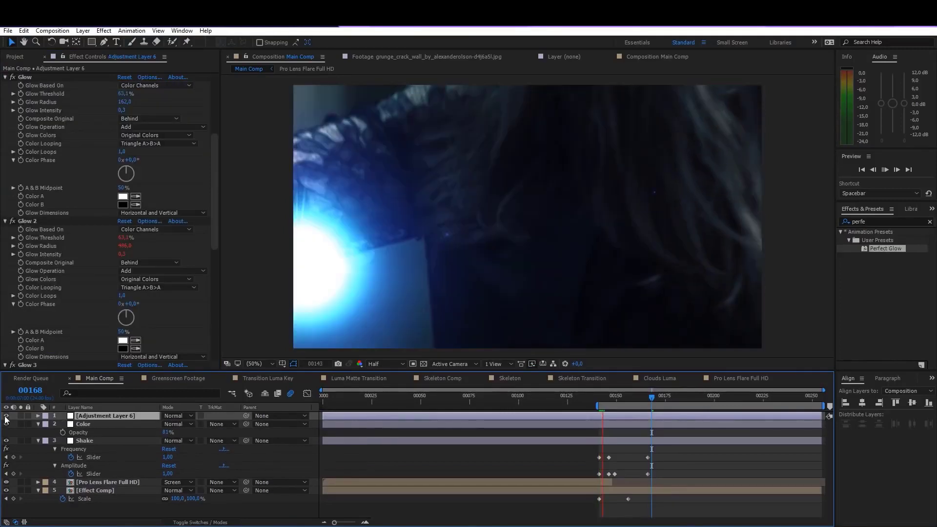